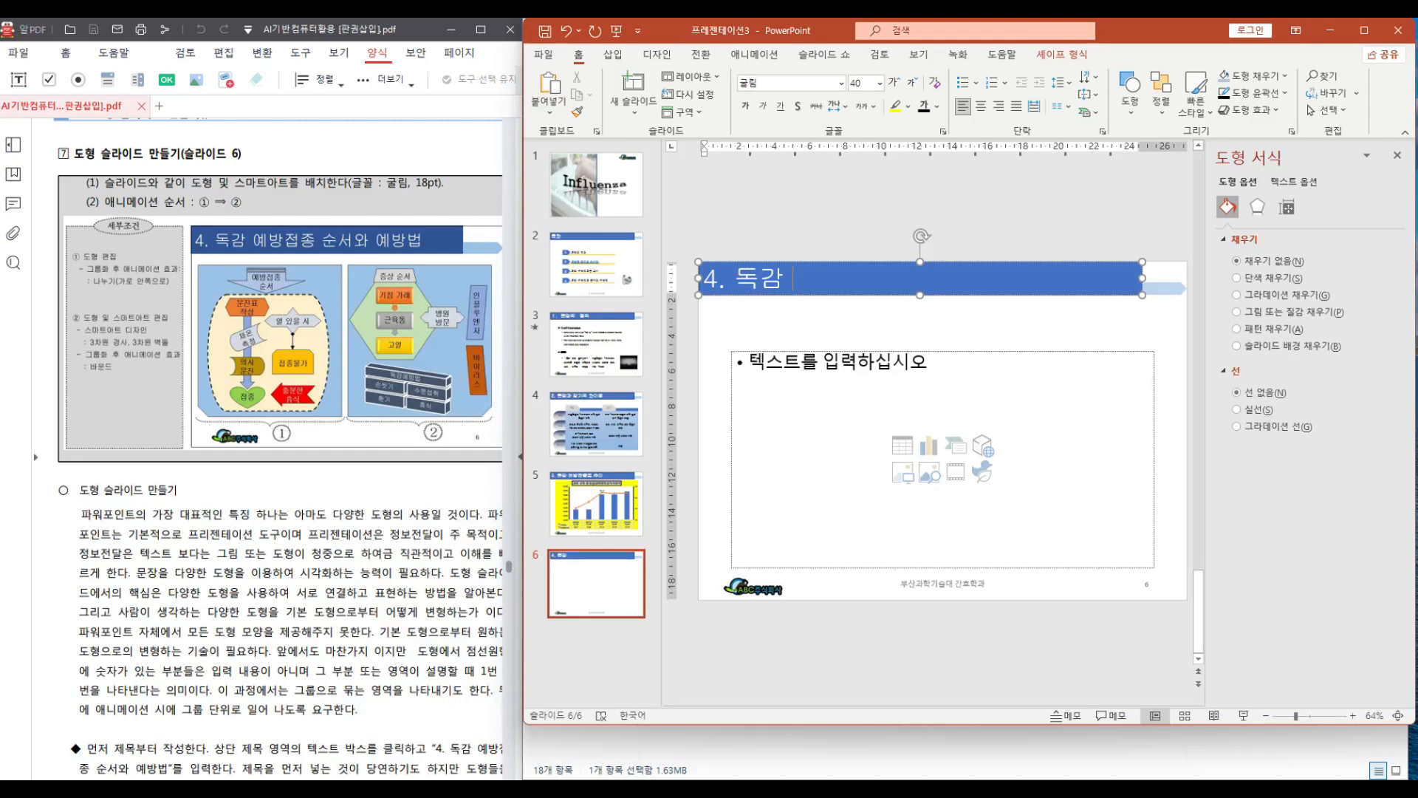
Complete the slide title so it reads '4. 독감 예방접종 순서와 예방법'
{"action": "type", "text": "예방접"}
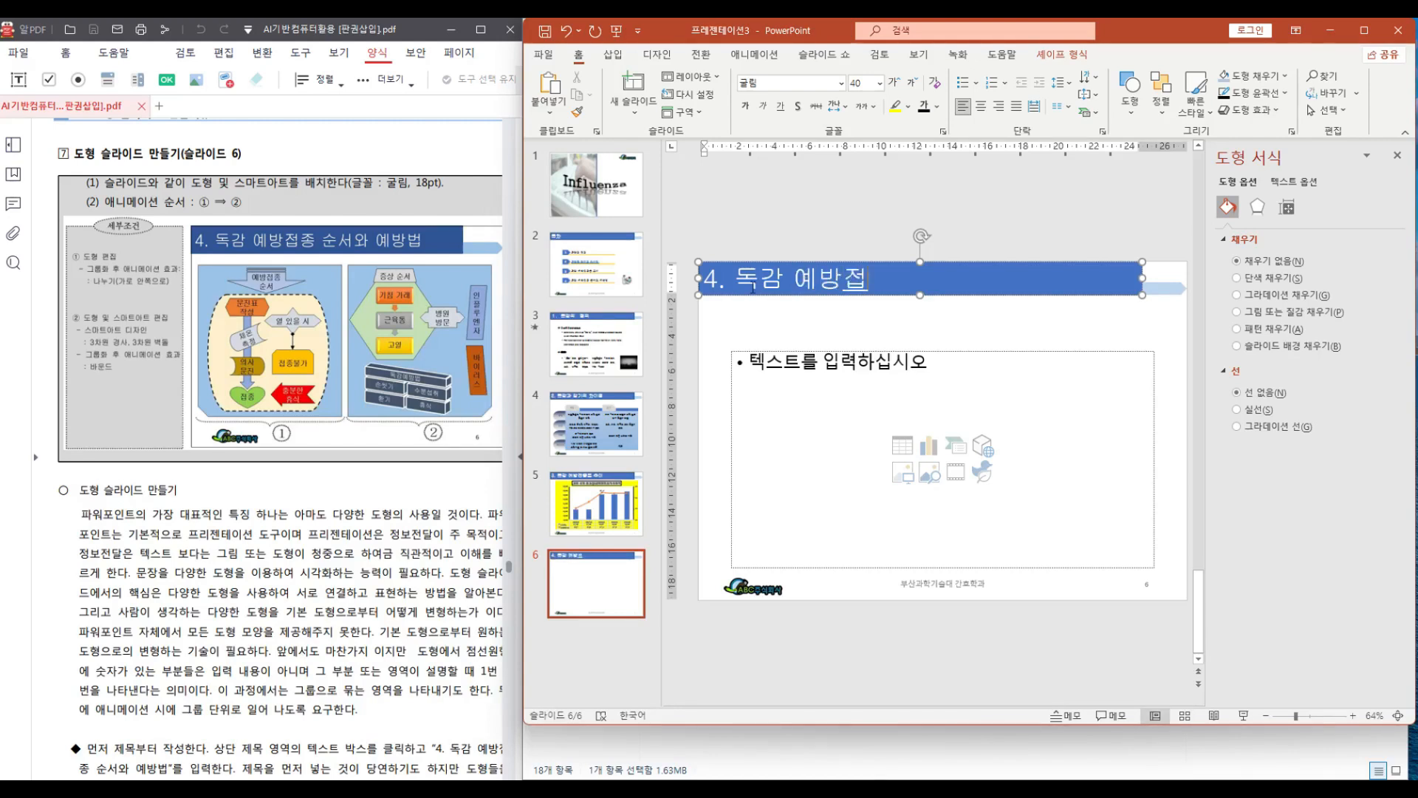
{"action": "type", "text": "종 순서"}
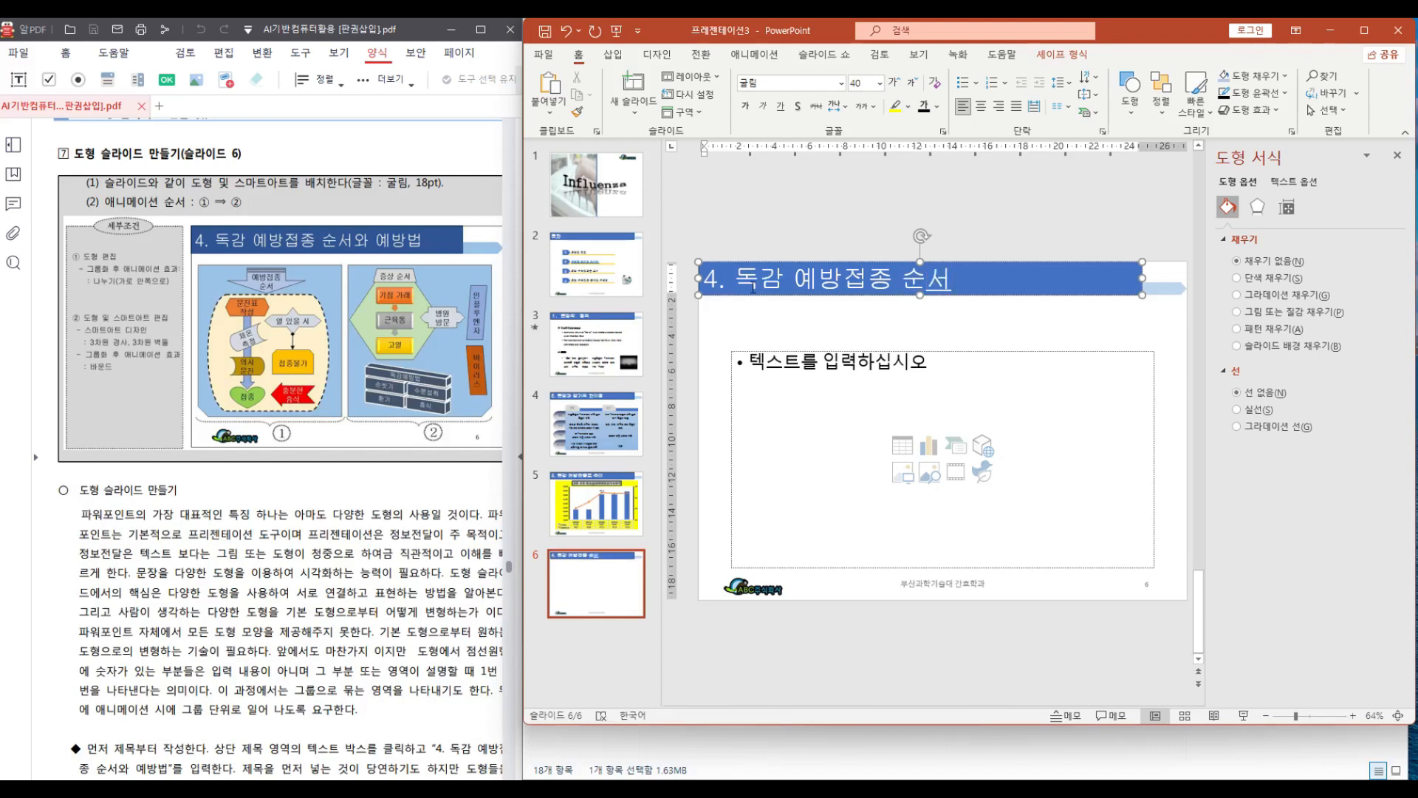
{"action": "type", "text": "와 ㅇ"}
{"action": "type", "text": "예방법"}
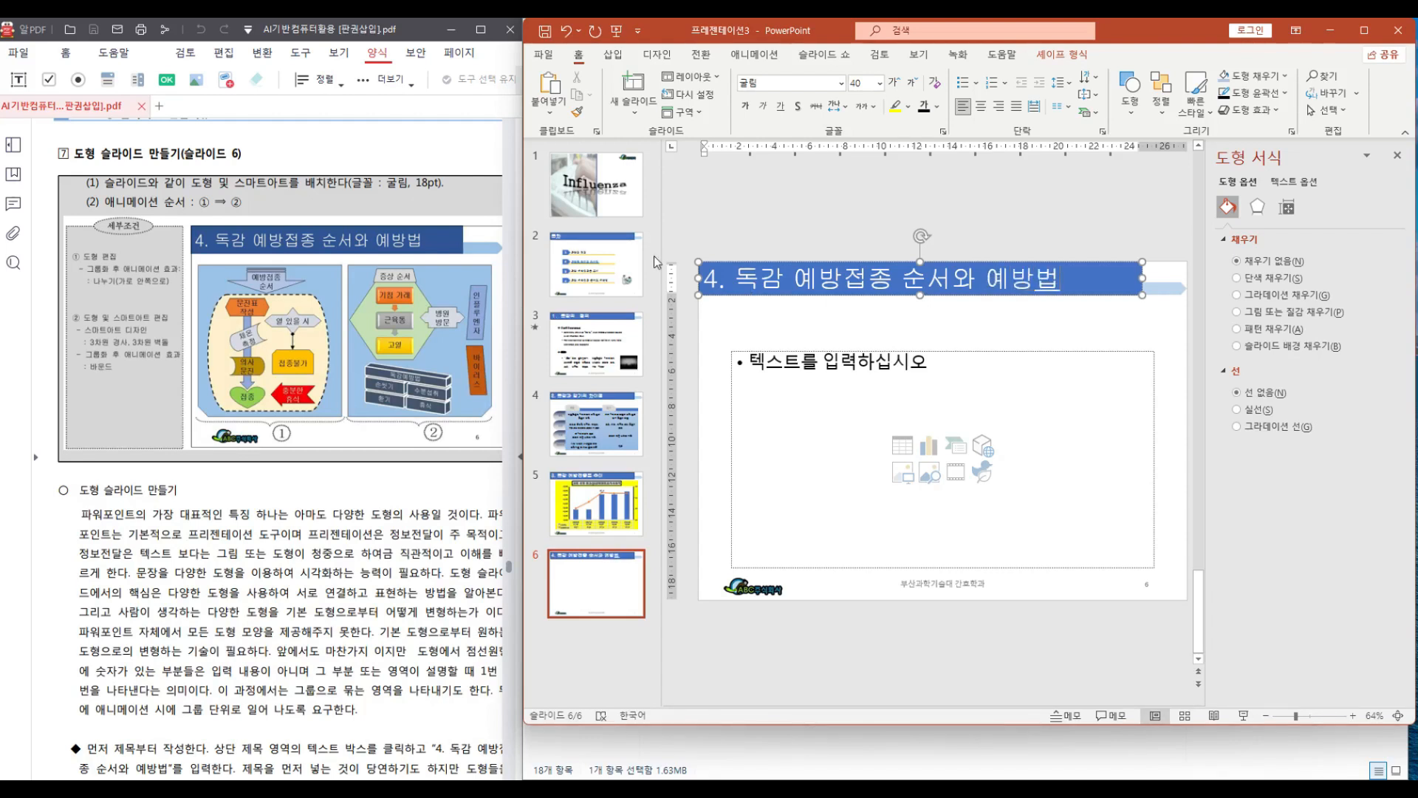
Delete the empty content placeholder from the slide
{"action": "left_click", "coordinate": [749, 352]}
{"action": "key", "text": "Delete"}
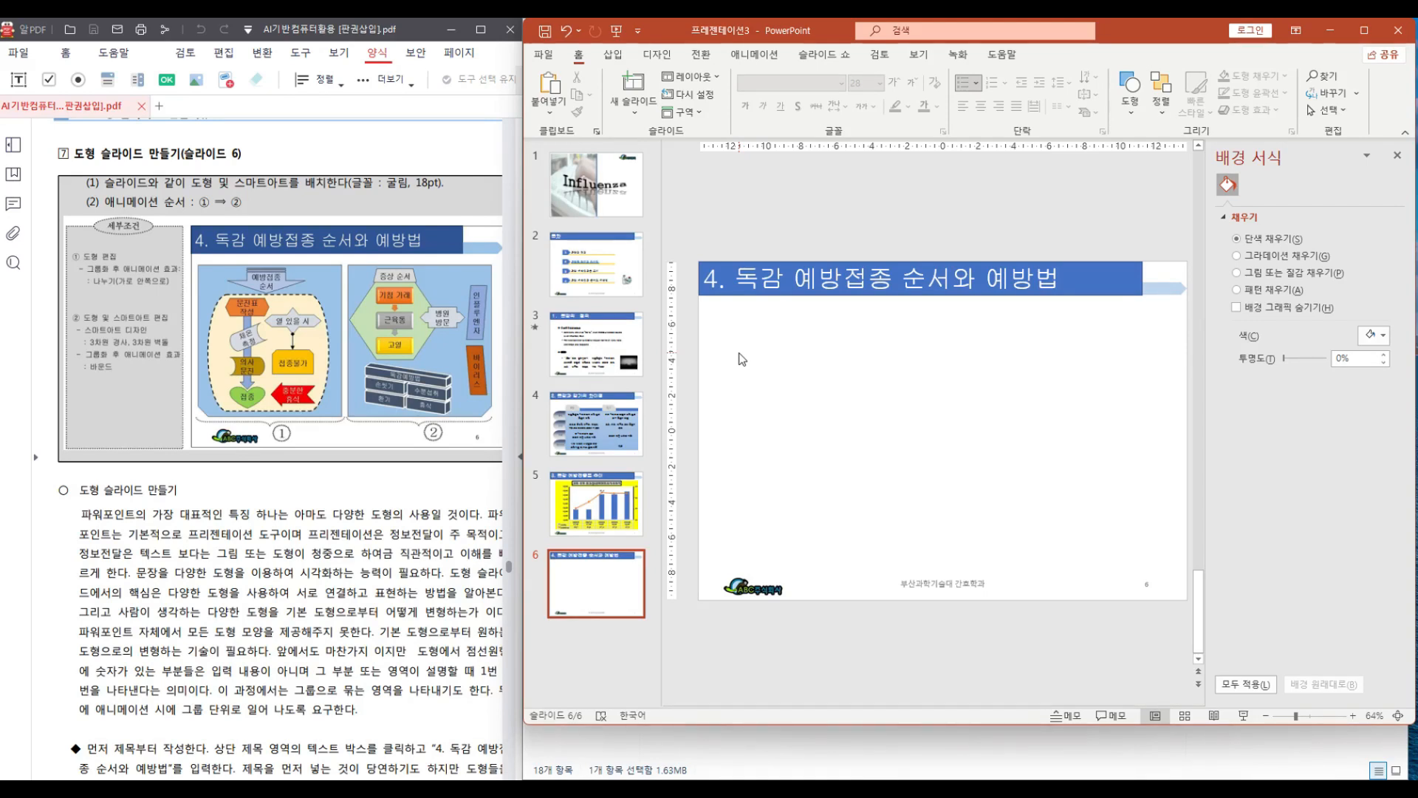
Turn on the ruler and drawing guides for the slide, leaving the gridlines hidden
{"action": "left_click", "coordinate": [924, 61]}
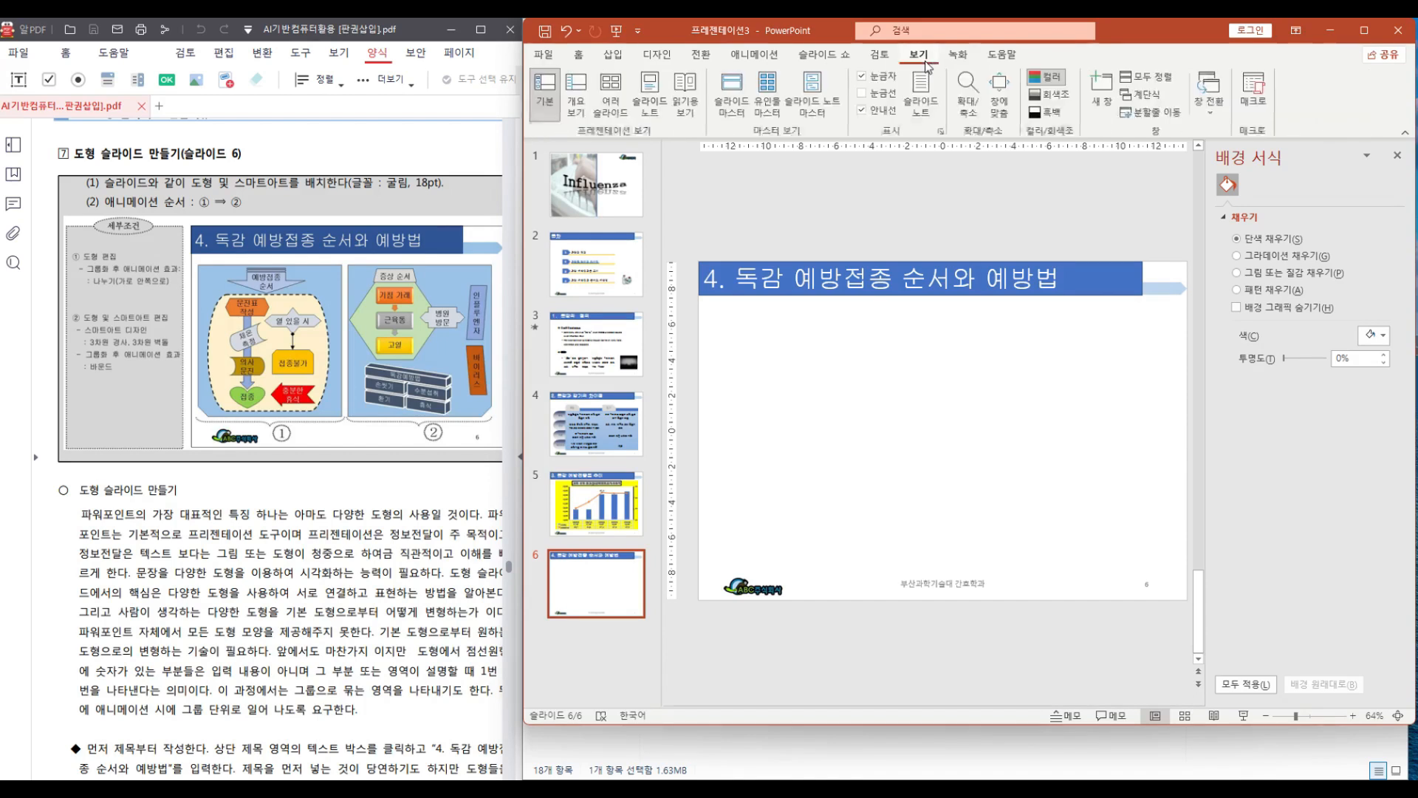
{"action": "left_click", "coordinate": [866, 77]}
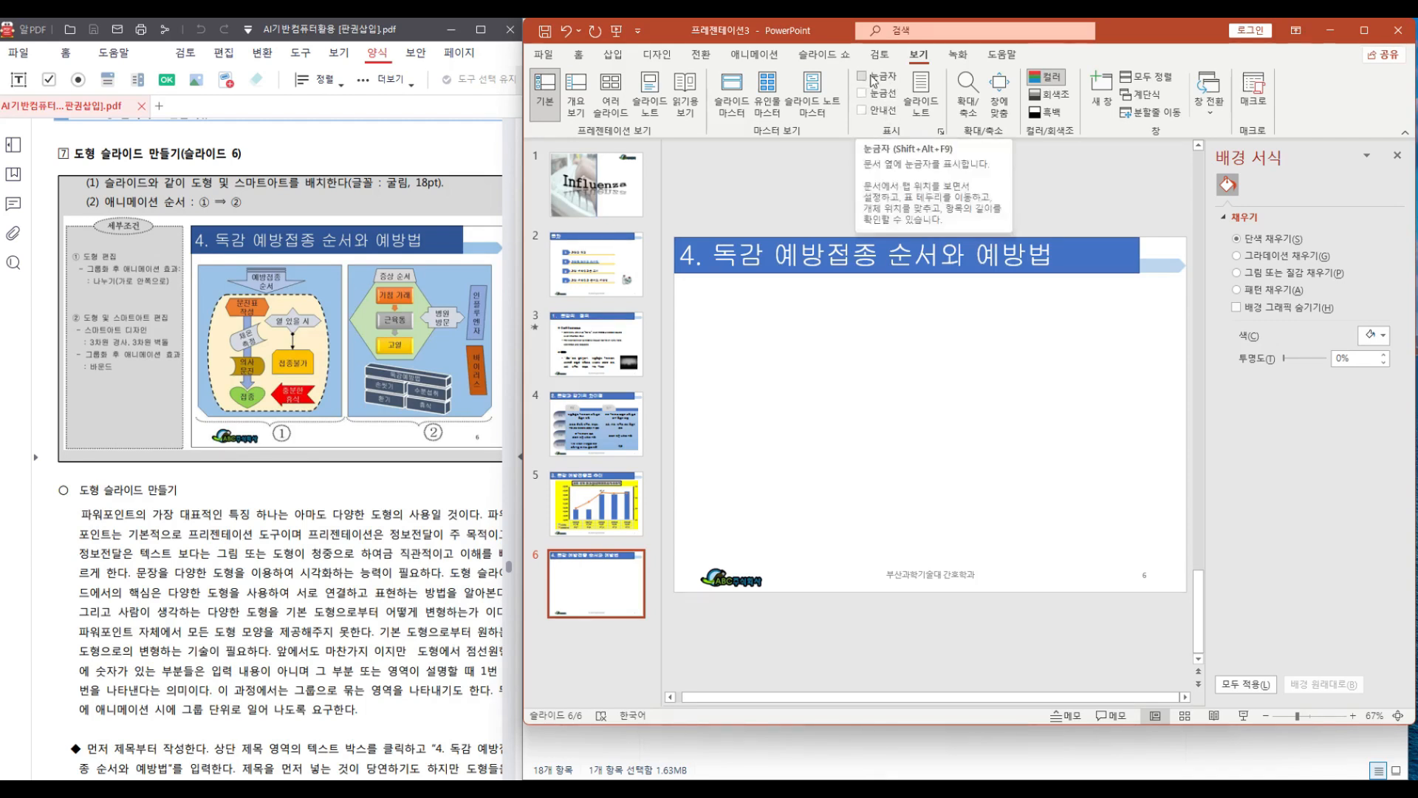
{"action": "left_click", "coordinate": [874, 82]}
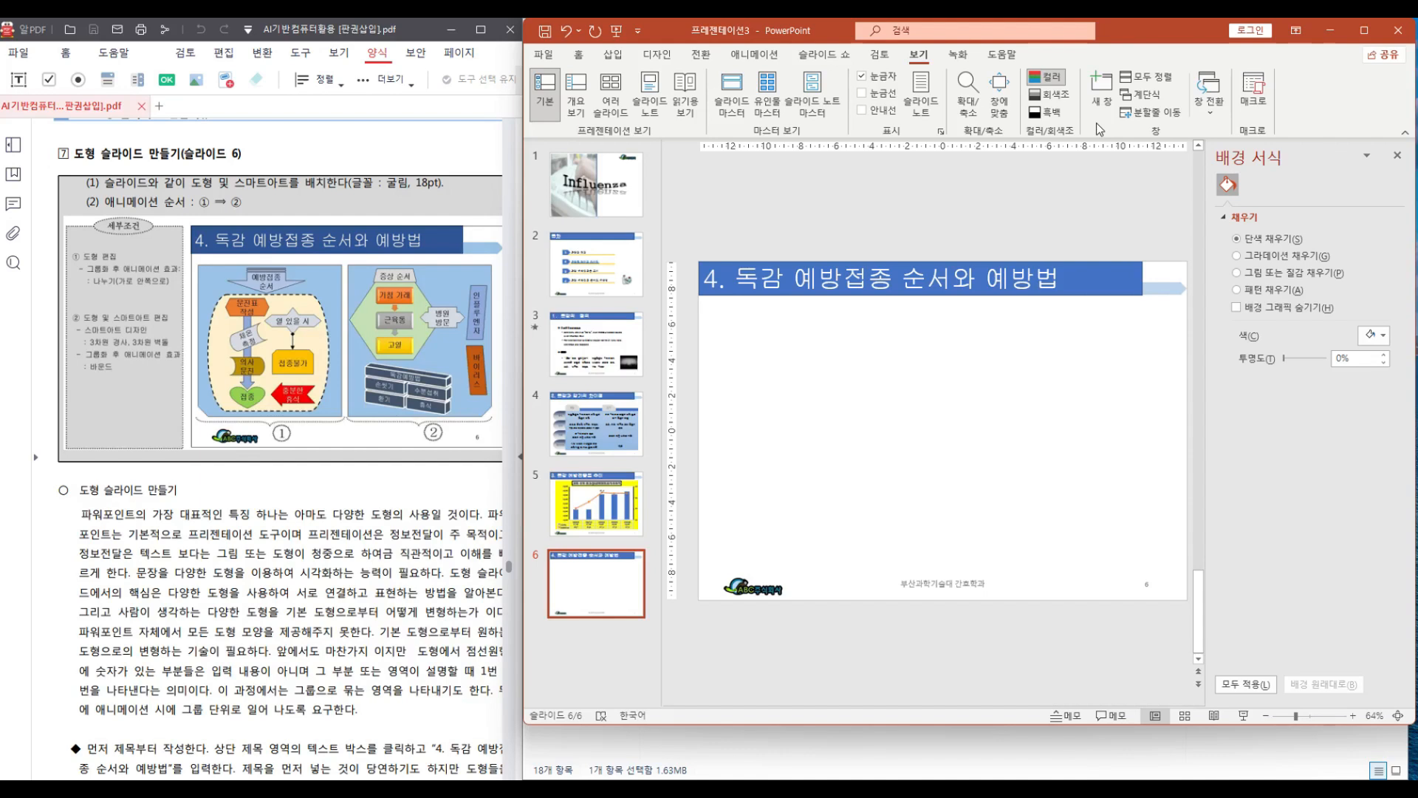
{"action": "left_click", "coordinate": [860, 110]}
{"action": "left_click_drag", "start_coordinate": [943, 401], "coordinate": [756, 408]}
{"action": "left_click", "coordinate": [876, 96]}
{"action": "left_click_drag", "start_coordinate": [756, 437], "coordinate": [943, 437]}
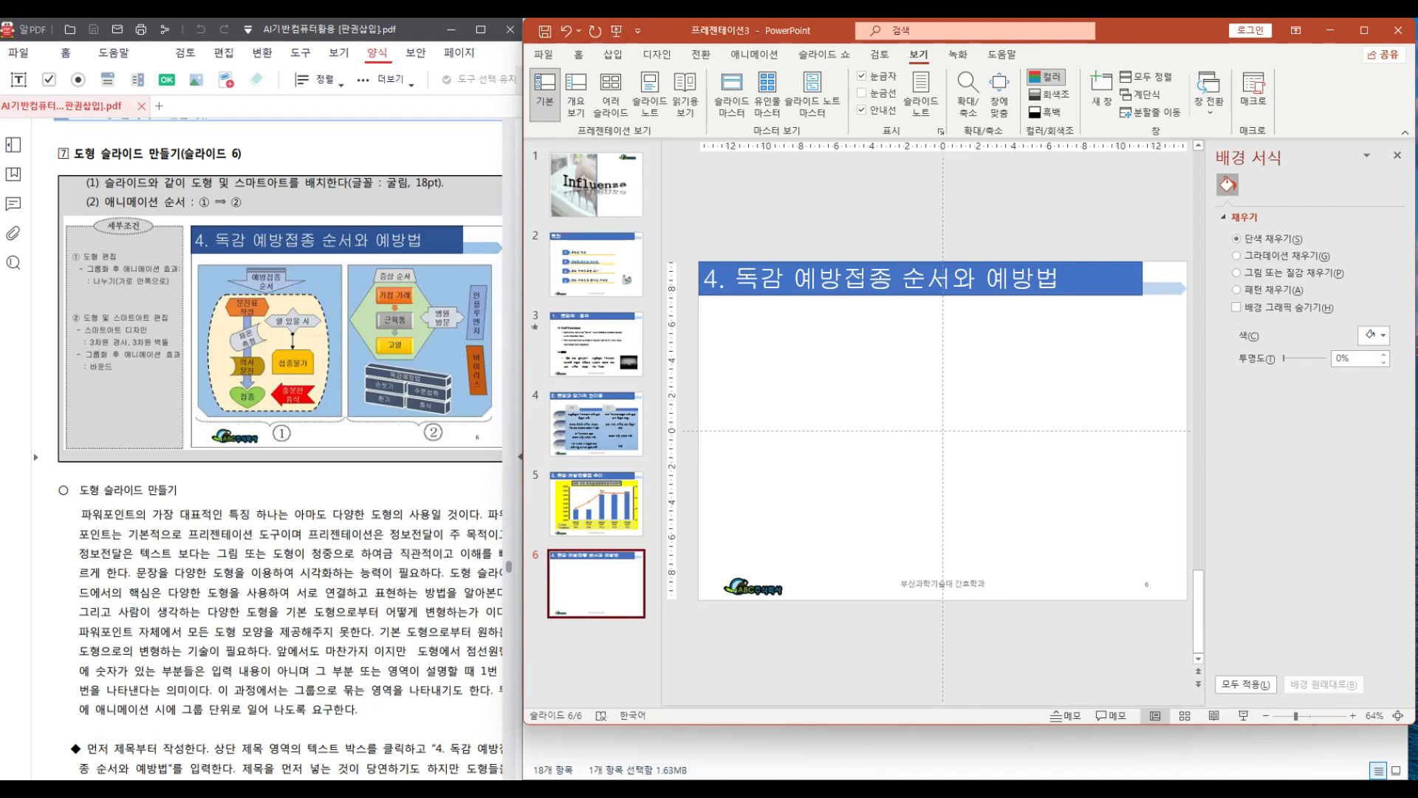
Draw a snipped single-corner rectangle about 12.7 cm wide and 13.87 cm tall over the left half of the slide body
{"action": "left_click", "coordinate": [610, 57]}
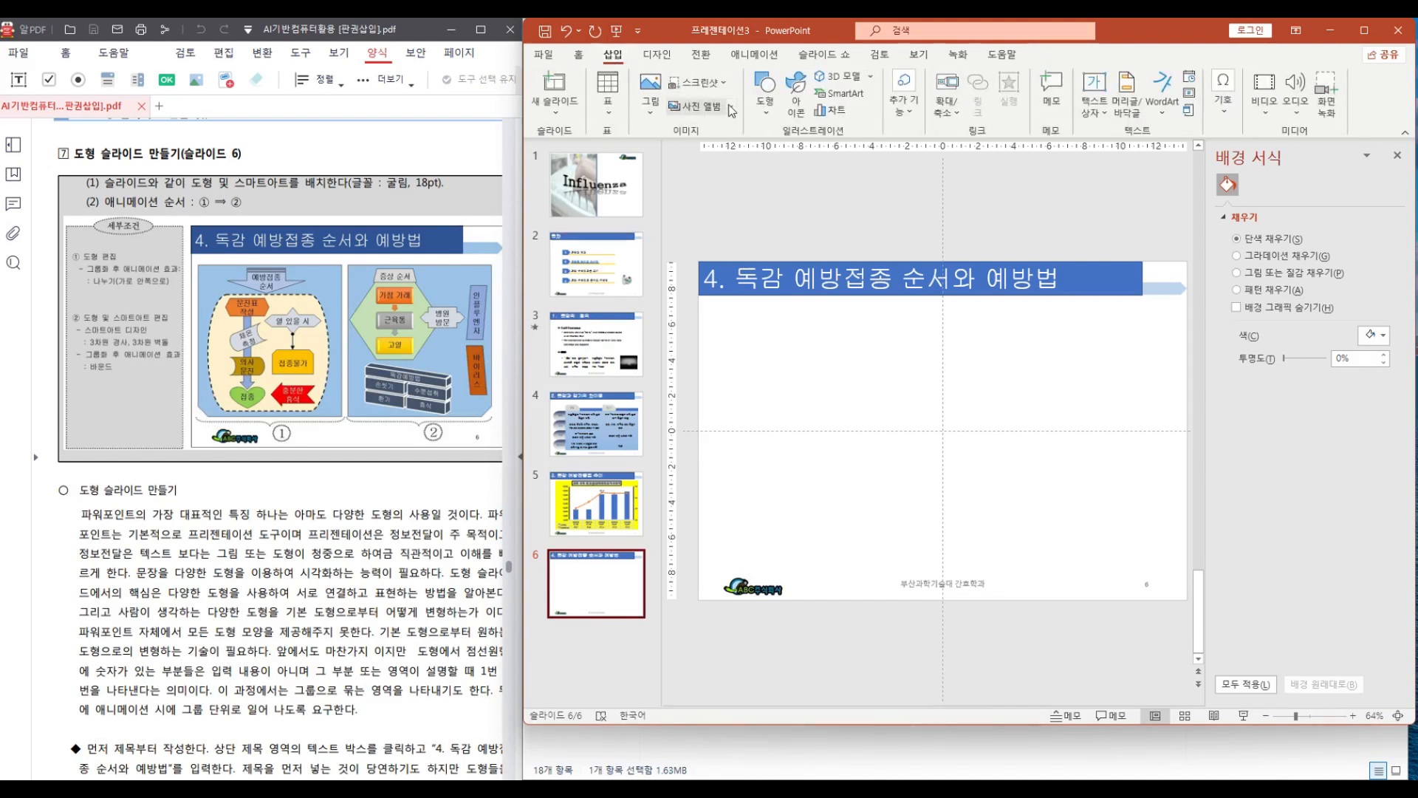
{"action": "left_click", "coordinate": [770, 110]}
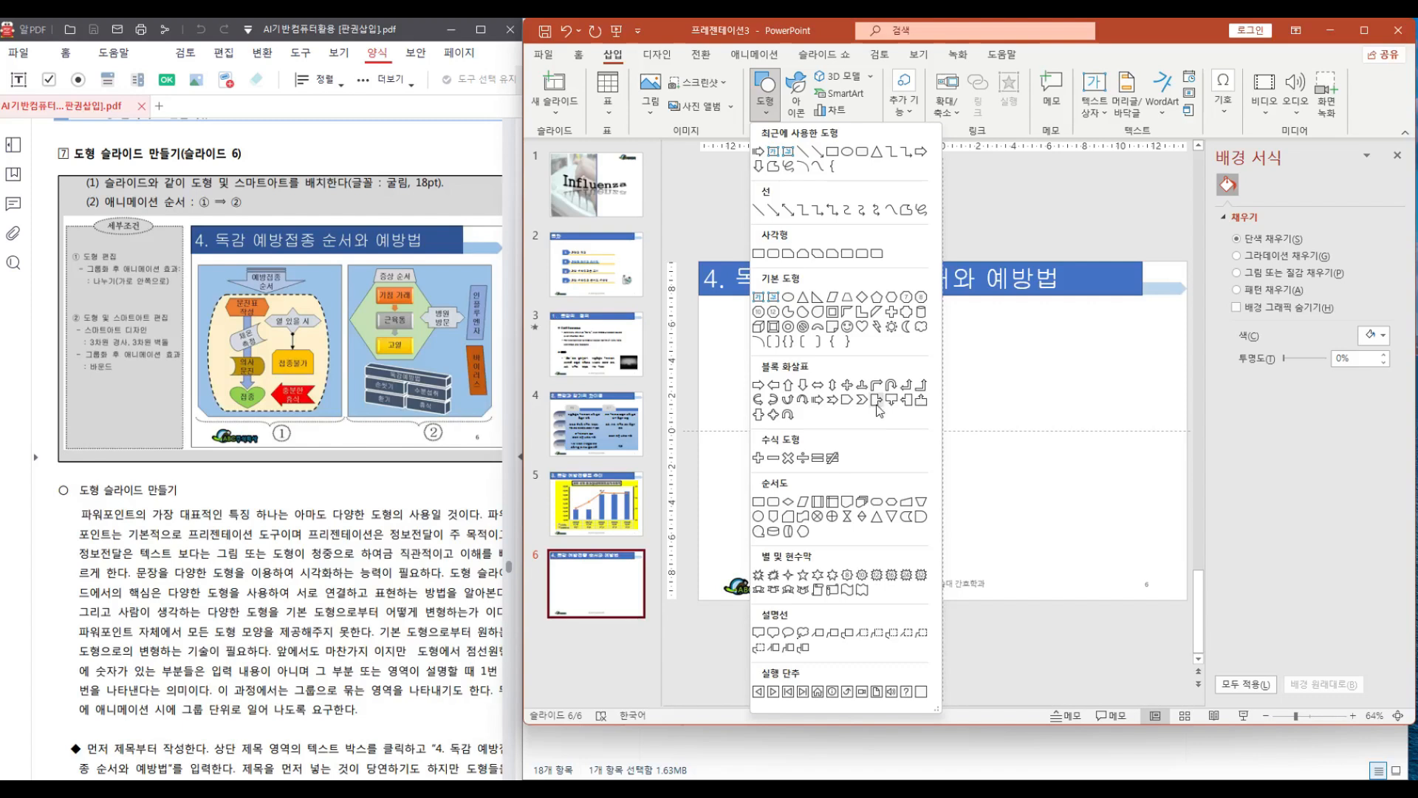
{"action": "left_click", "coordinate": [786, 254]}
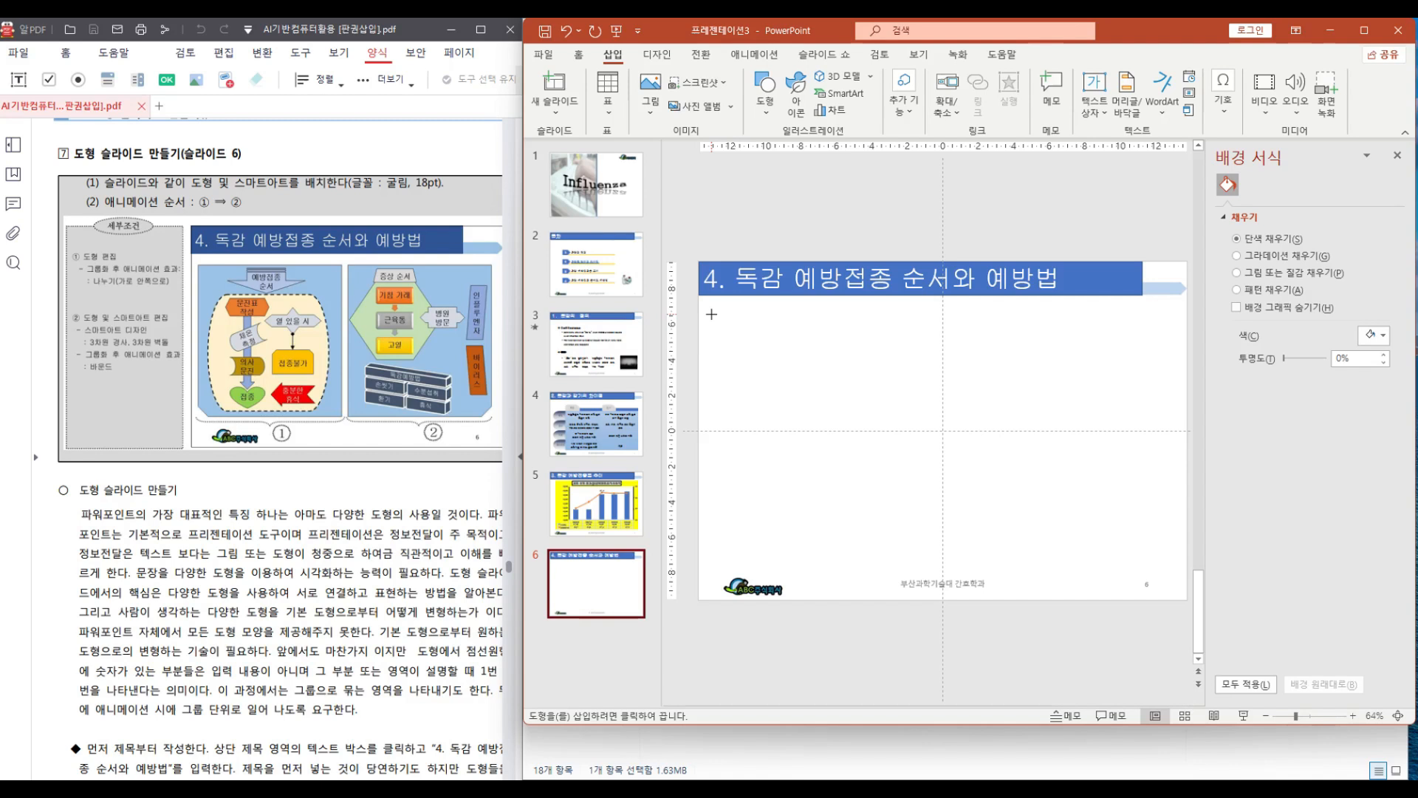
{"action": "left_click_drag", "start_coordinate": [711, 314], "coordinate": [936, 560]}
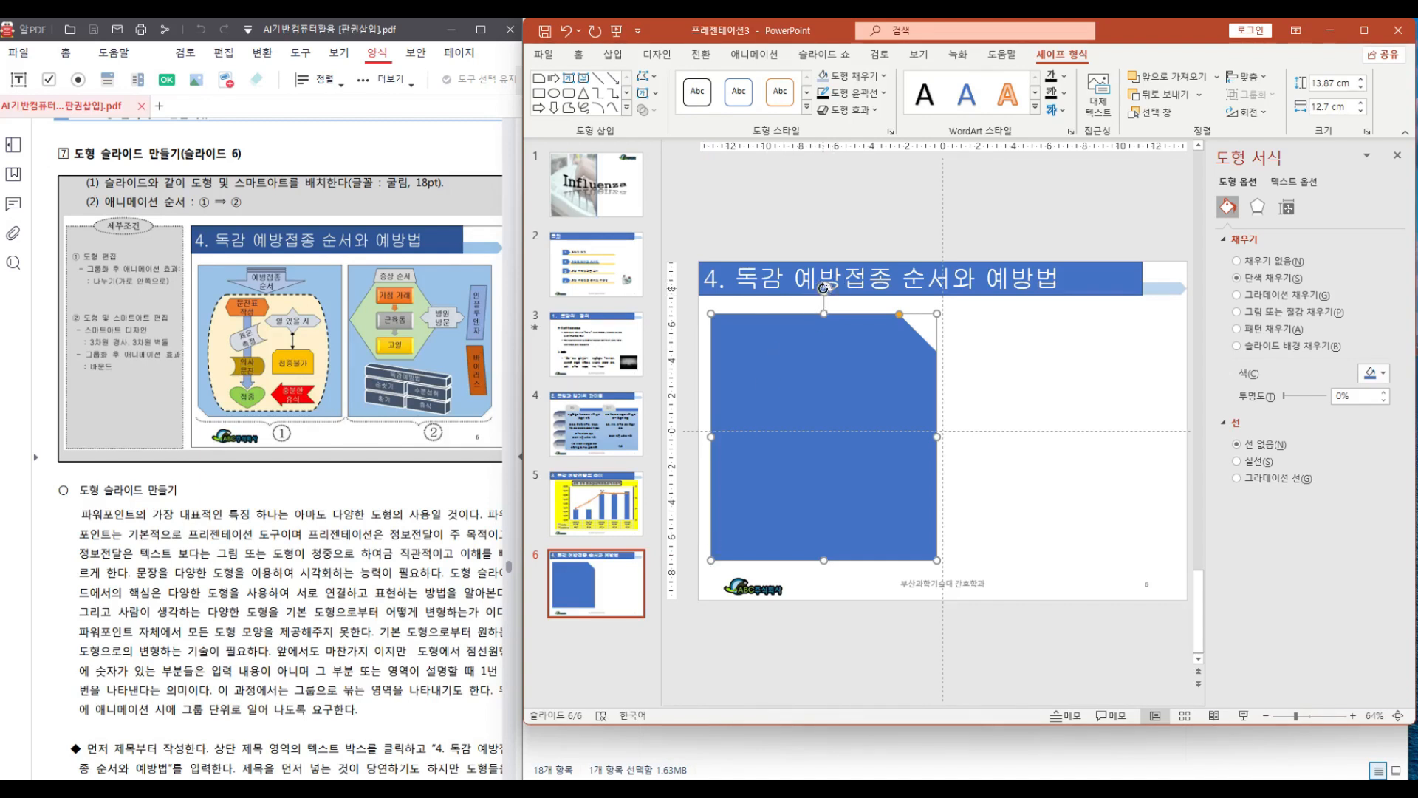
Rotate the rectangle 180°, shrink its snipped corner and fill it light blue
{"action": "left_click_drag", "start_coordinate": [823, 288], "coordinate": [823, 498]}
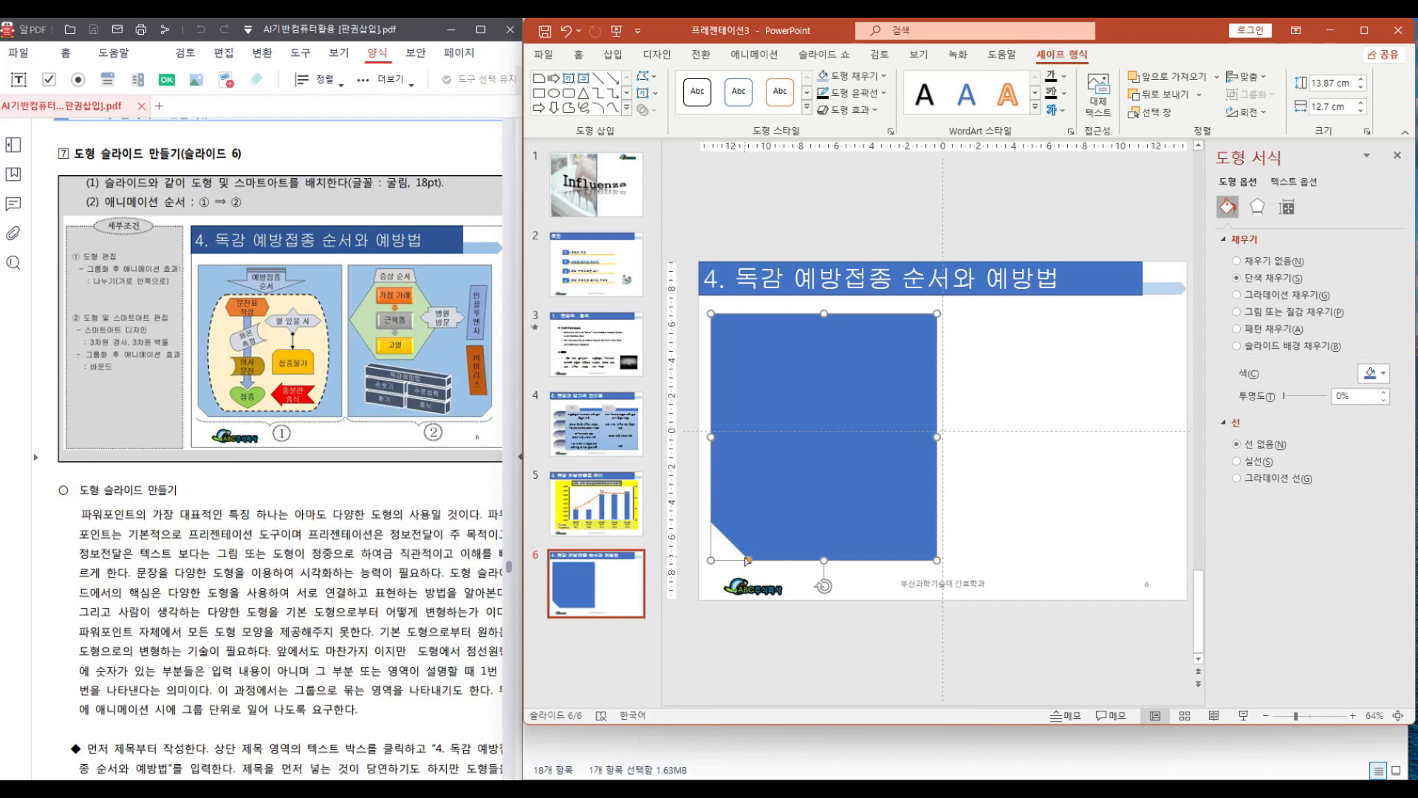
{"action": "left_click_drag", "start_coordinate": [748, 561], "coordinate": [728, 582]}
{"action": "left_click", "coordinate": [823, 76]}
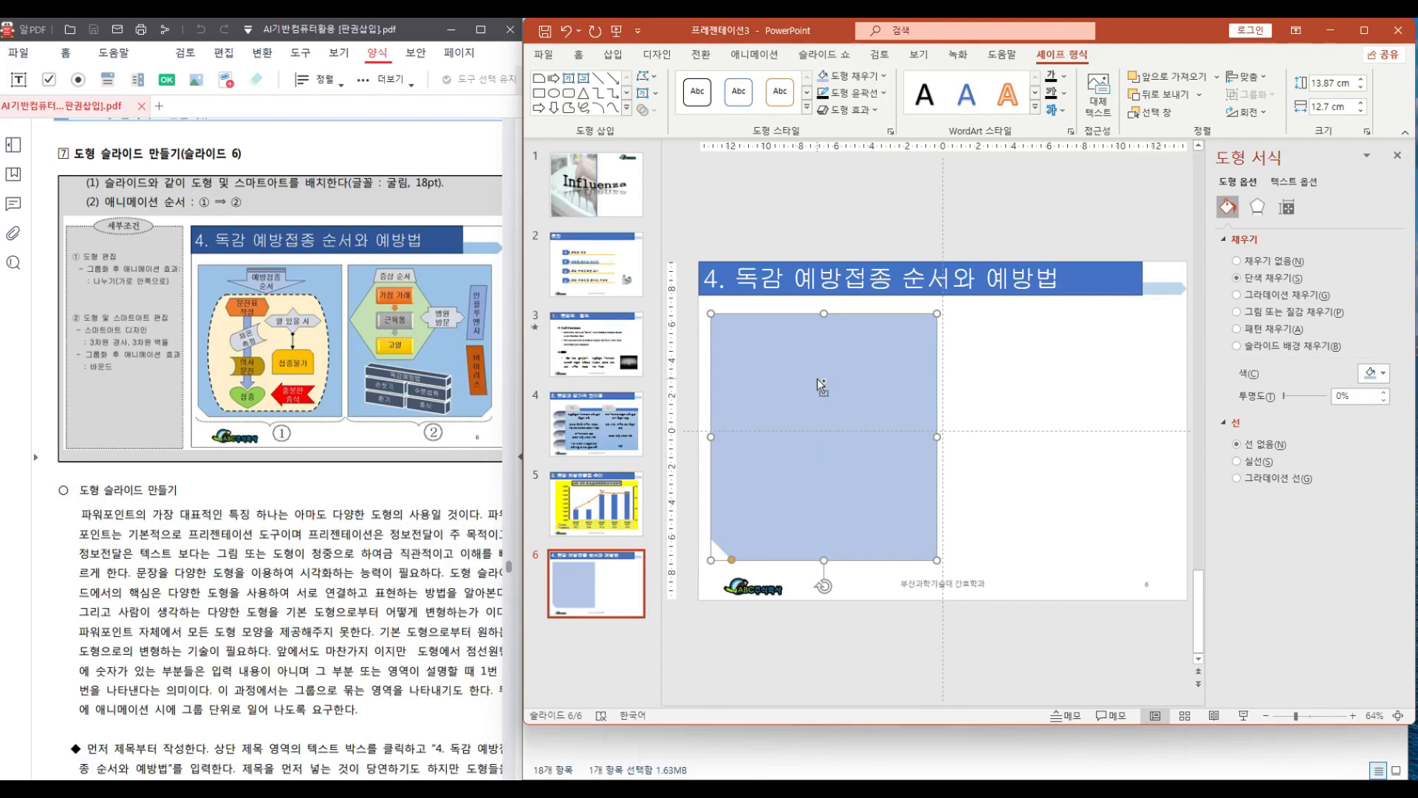
Duplicate the rectangle onto the right half of the slide and flip the copy horizontally
{"action": "left_click_drag", "start_coordinate": [817, 379], "coordinate": [1054, 400]}
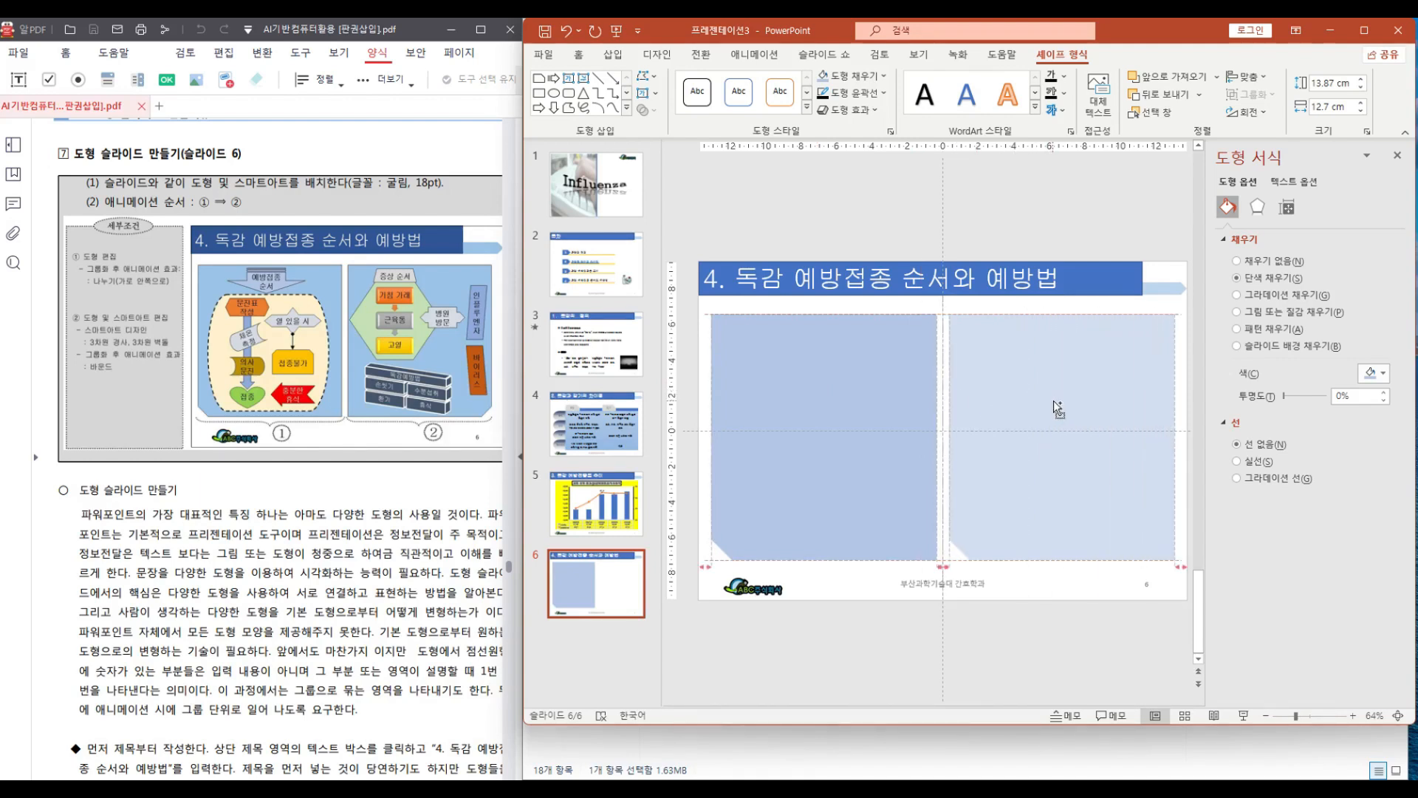
{"action": "left_click_drag", "start_coordinate": [1054, 400], "coordinate": [1053, 401]}
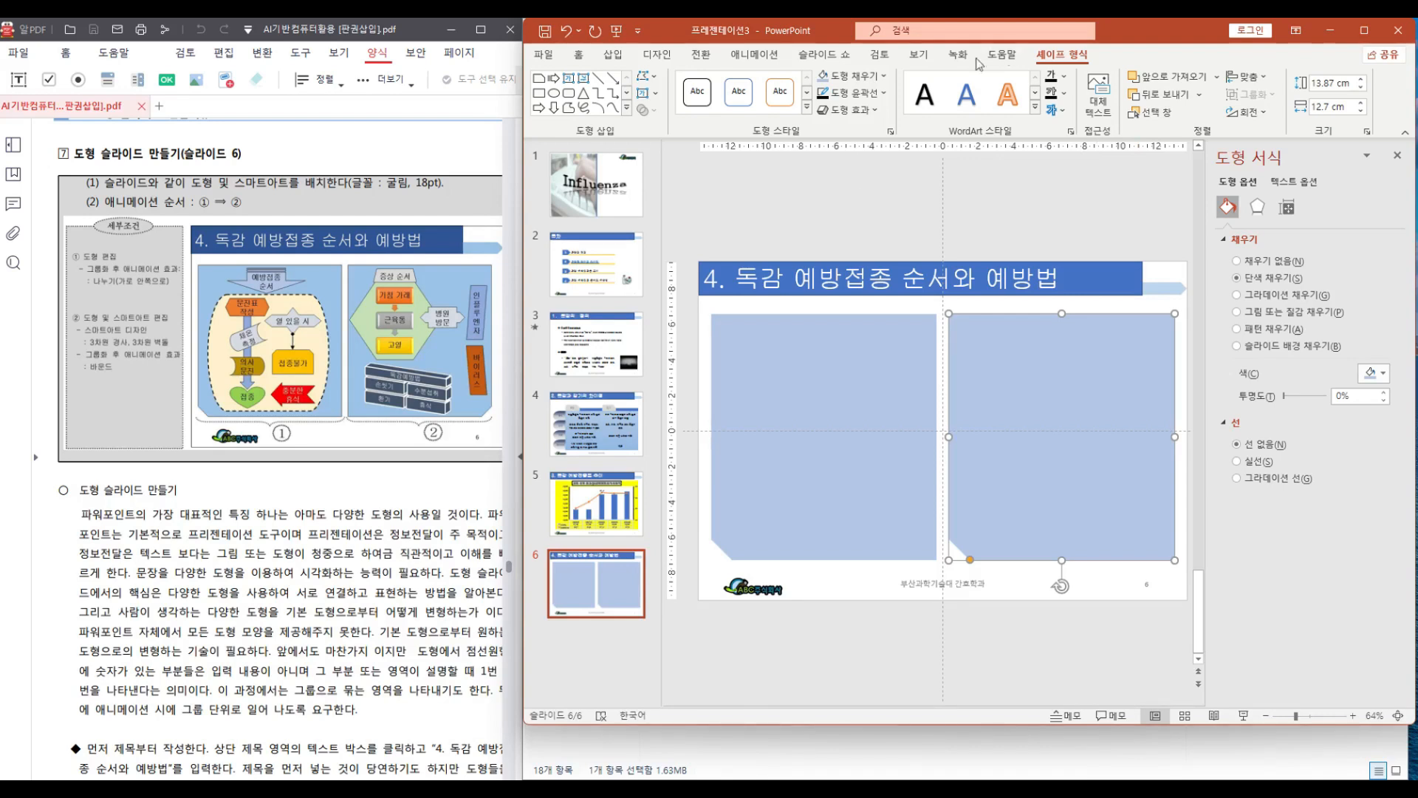
{"action": "left_click", "coordinate": [1258, 119]}
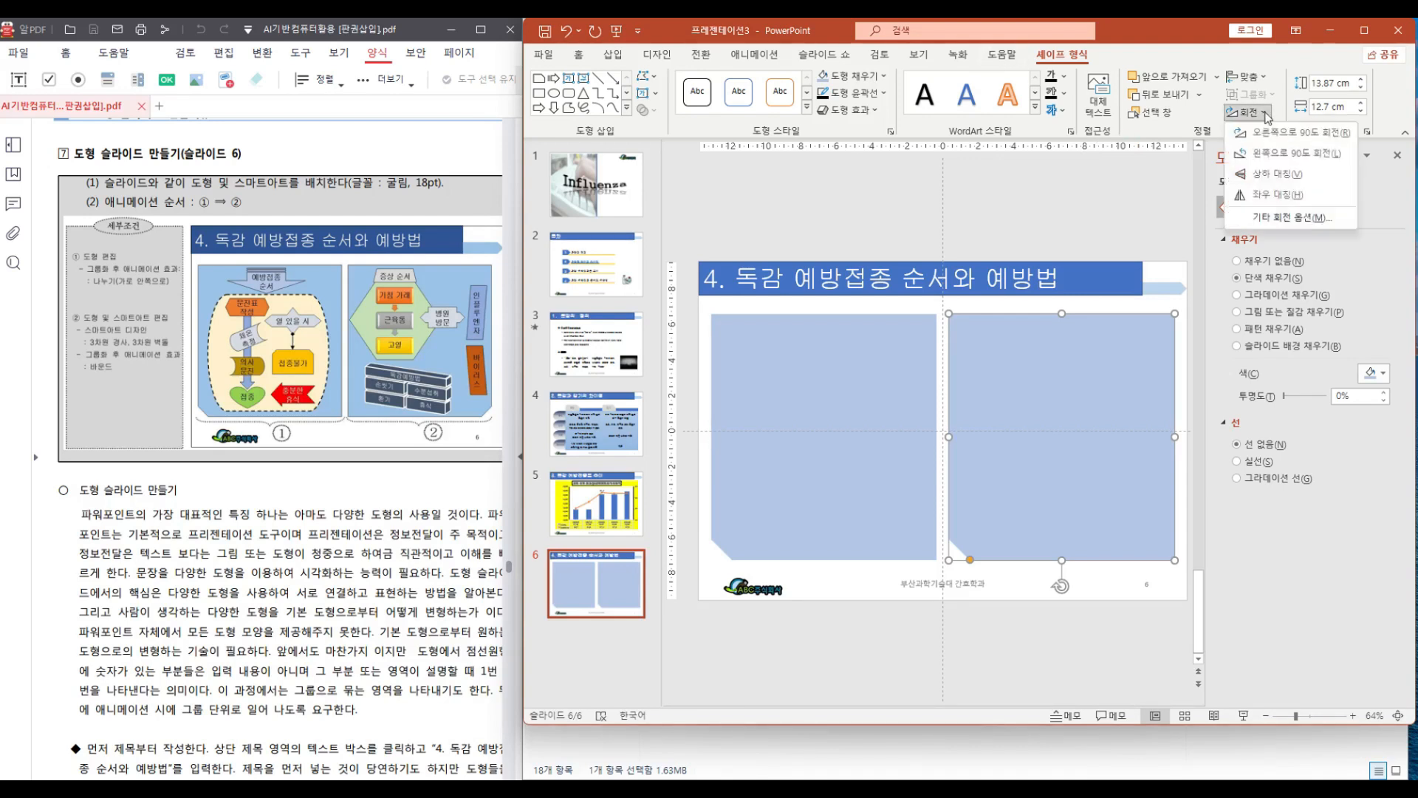
{"action": "left_click", "coordinate": [1270, 192]}
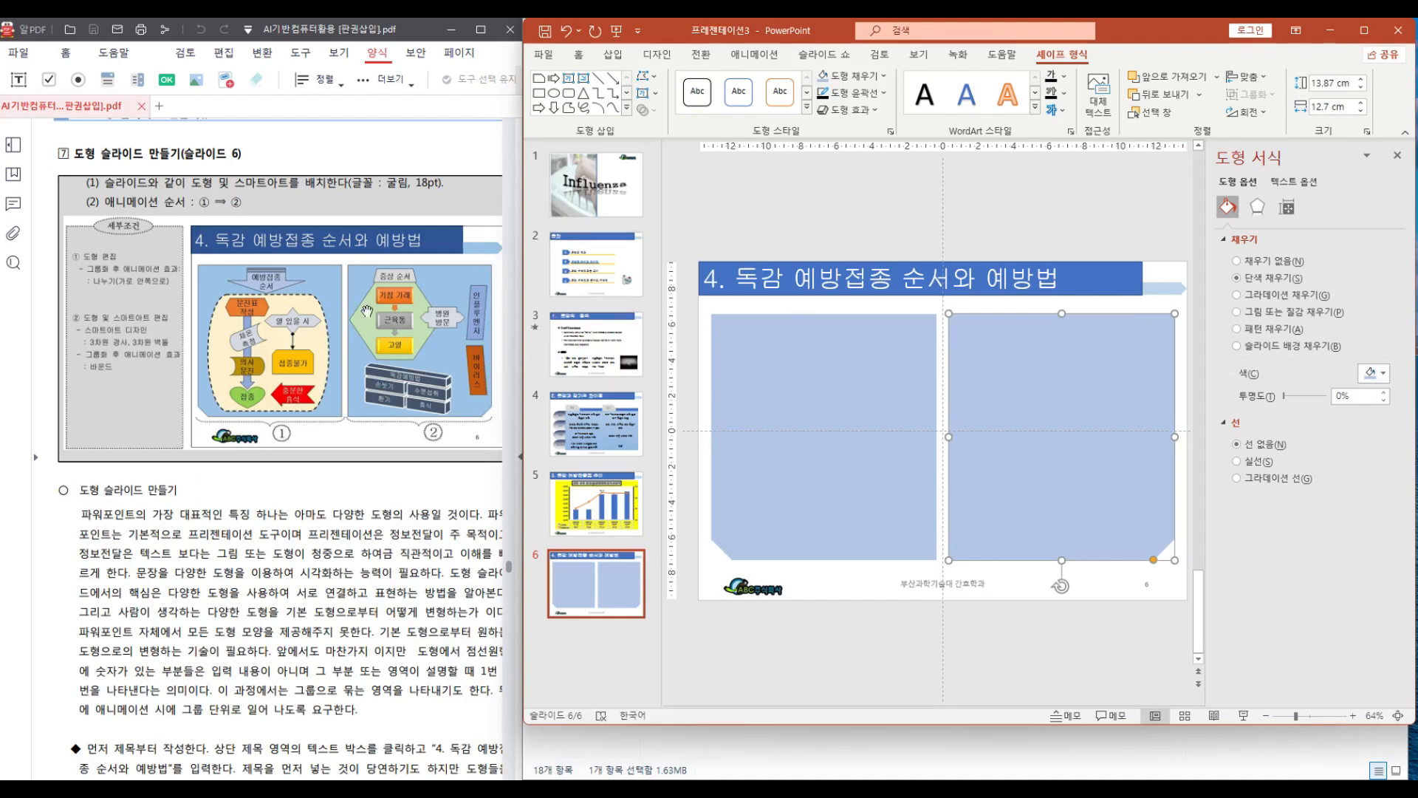
Draw a block arrow at the top of the left panel and rotate it to point downward
{"action": "left_click_drag", "start_coordinate": [942, 207], "coordinate": [828, 222]}
{"action": "left_click", "coordinate": [627, 108]}
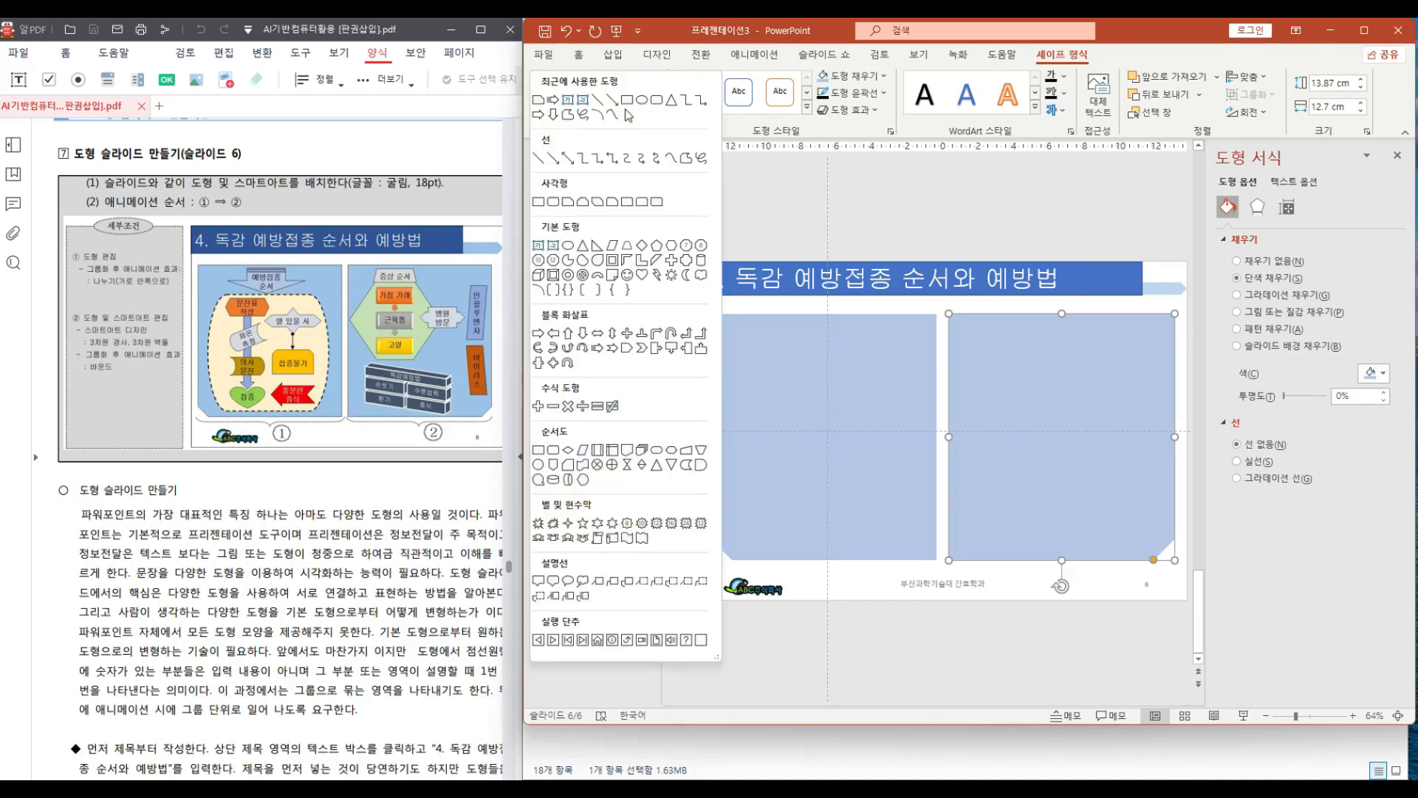
{"action": "left_click", "coordinate": [598, 349]}
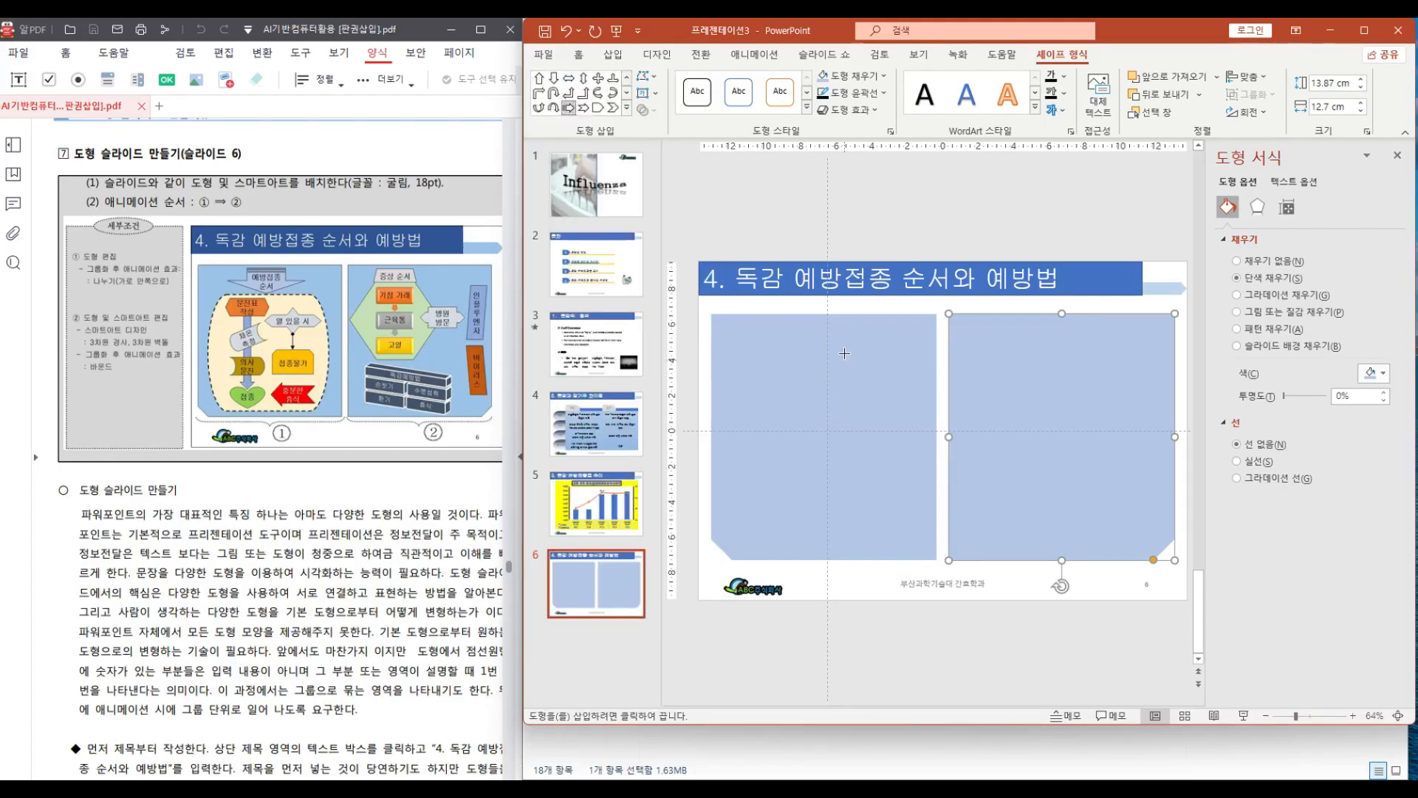
{"action": "left_click_drag", "start_coordinate": [788, 324], "coordinate": [830, 422]}
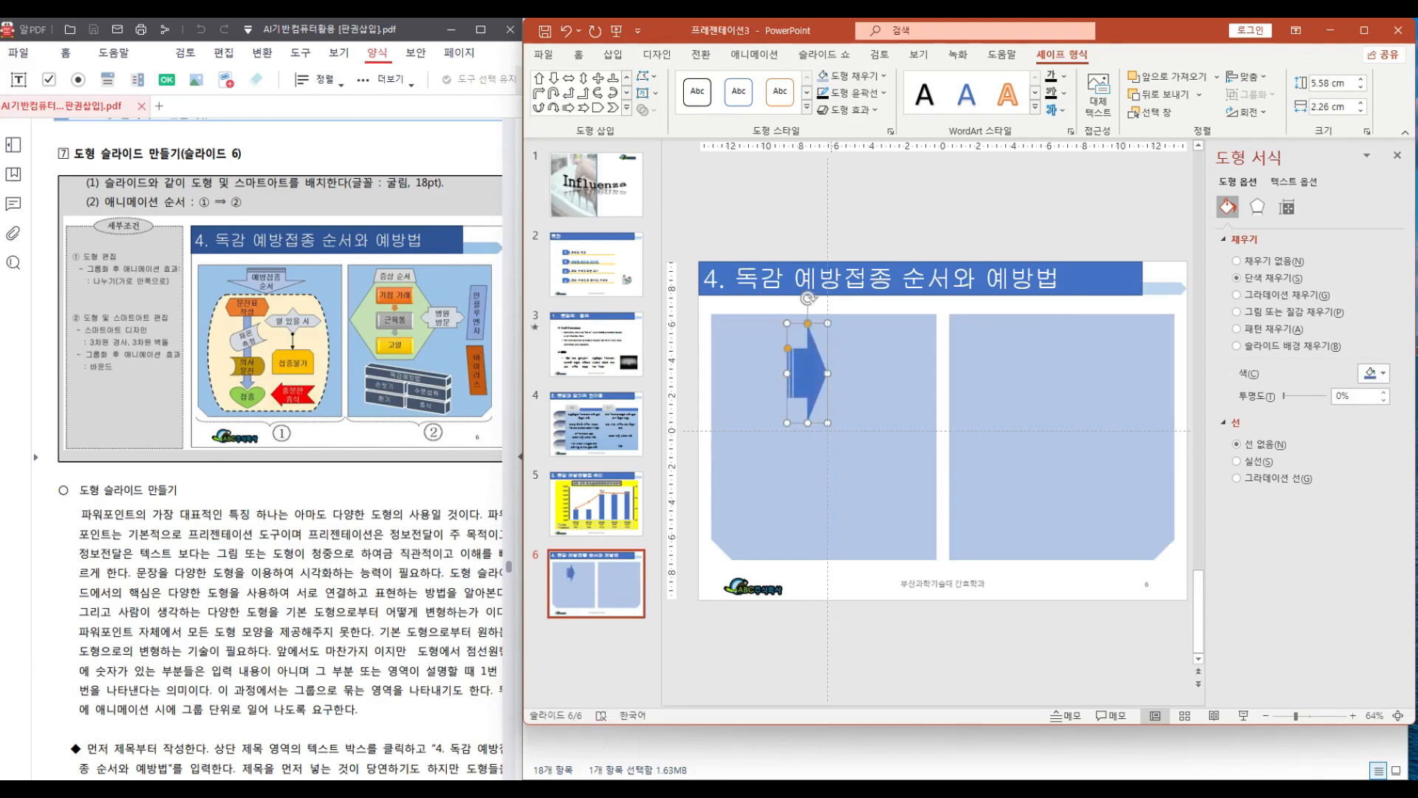
{"action": "left_click_drag", "start_coordinate": [809, 305], "coordinate": [824, 338]}
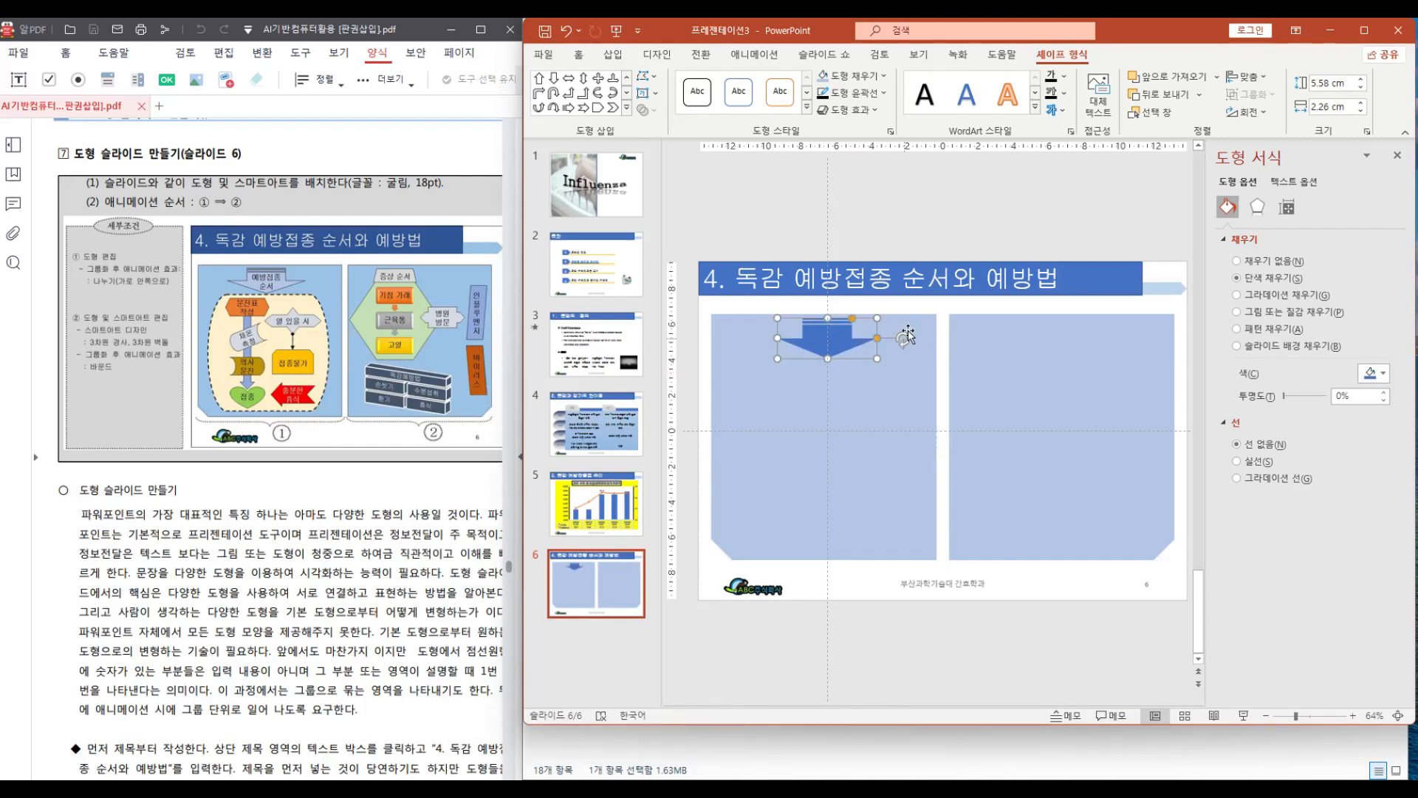
Fill the arrow with Blue, Accent 1, Lighter 40% and give it a solid outline
{"action": "left_click", "coordinate": [884, 77]}
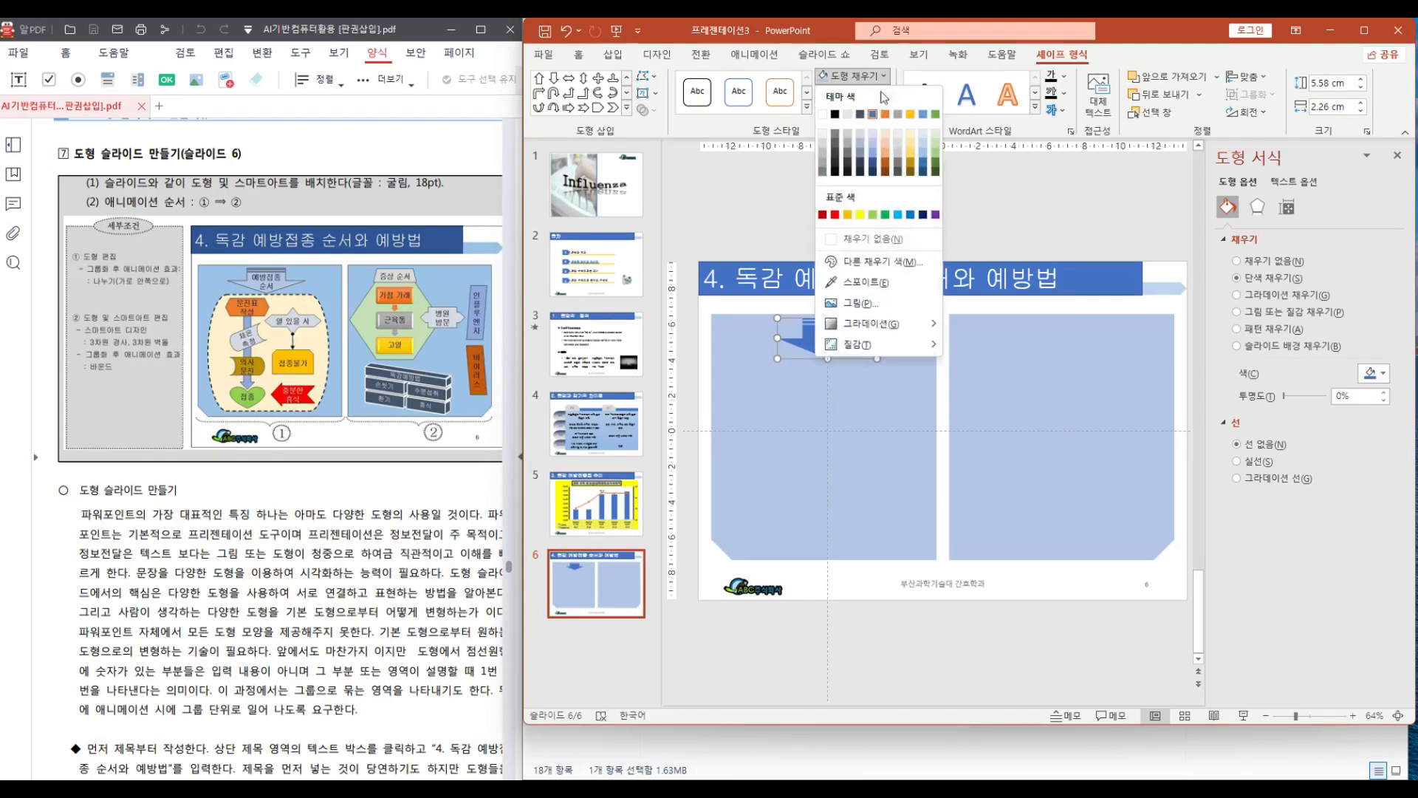
{"action": "left_click", "coordinate": [875, 147]}
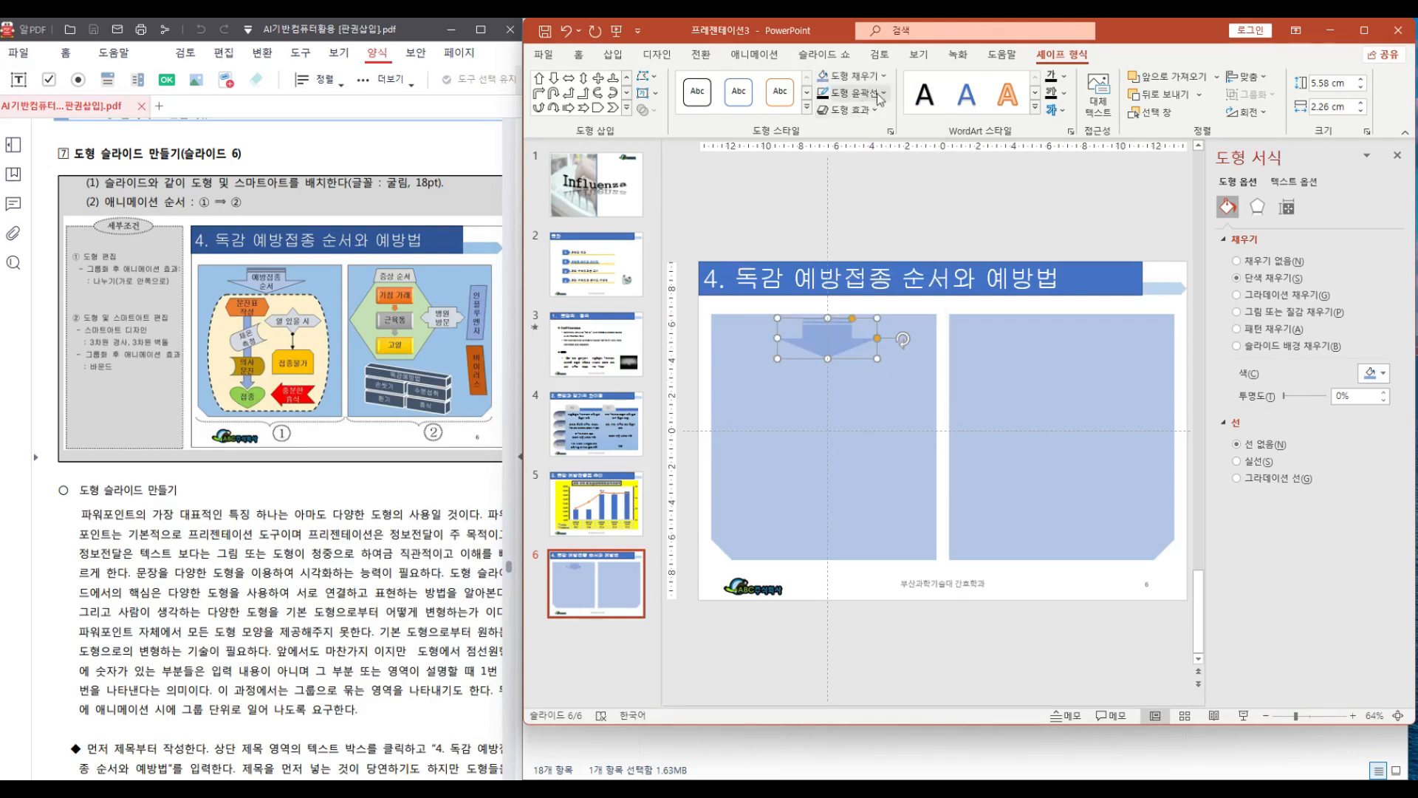
{"action": "left_click", "coordinate": [823, 96]}
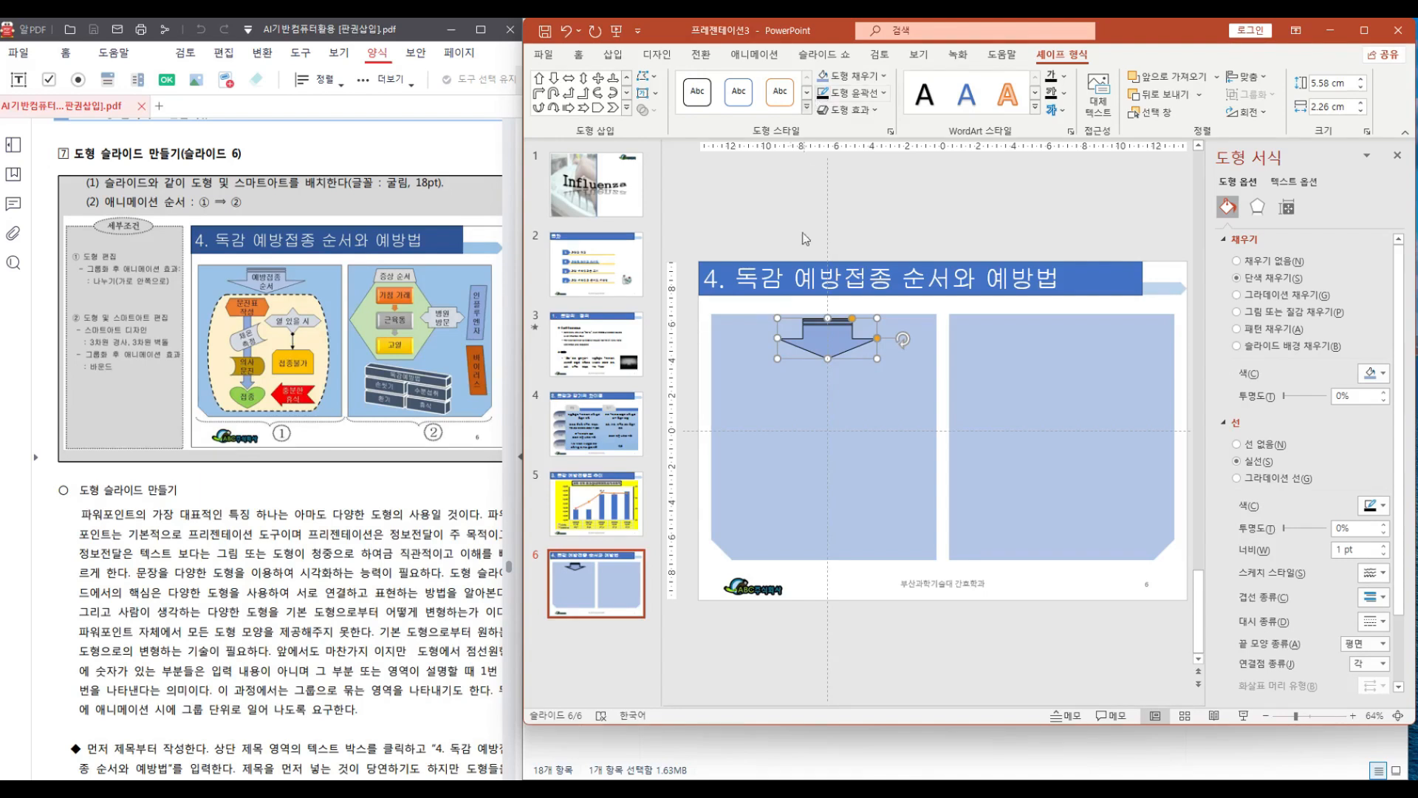
{"action": "right_click", "coordinate": [832, 344]}
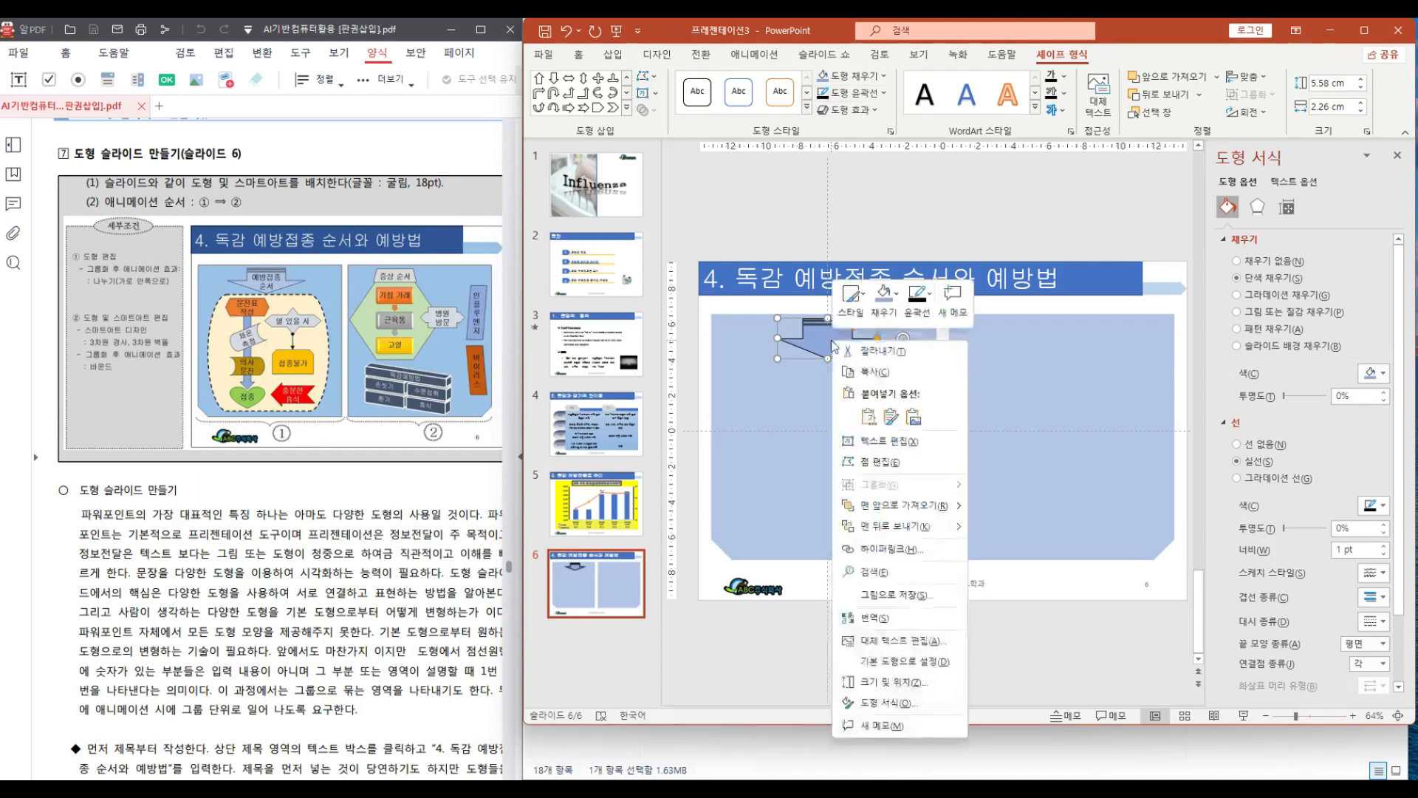
{"action": "left_click", "coordinate": [881, 442]}
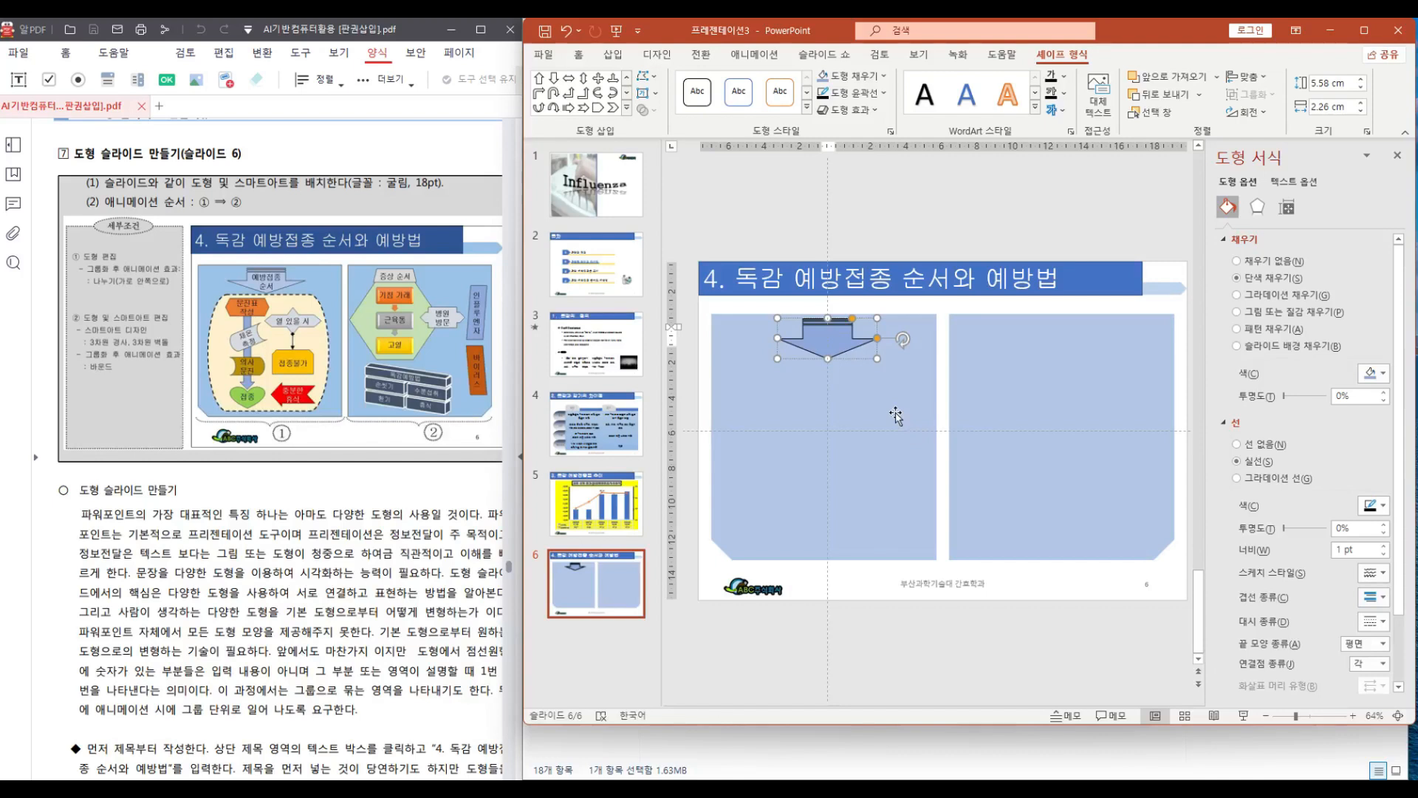
{"action": "type", "text": "예방"}
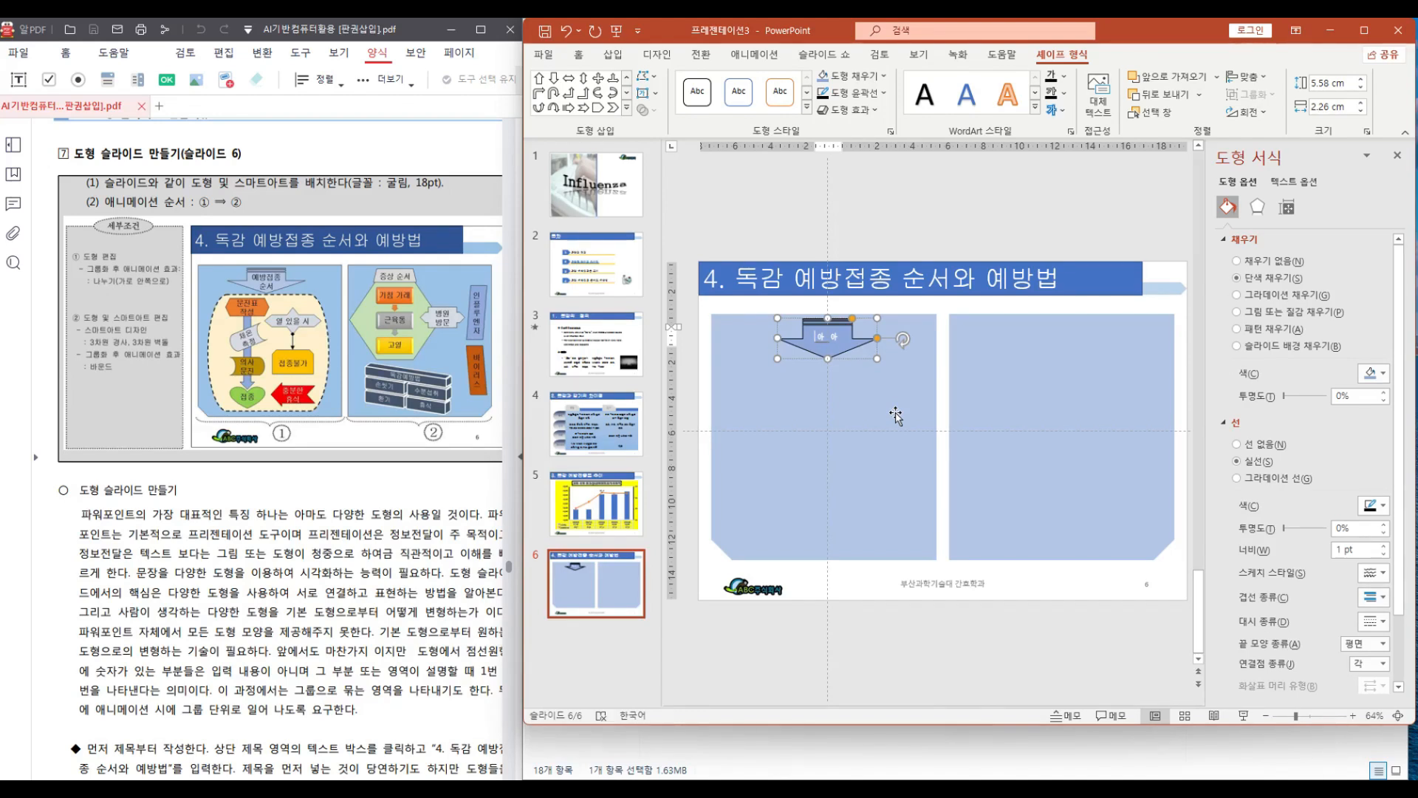
{"action": "key", "text": "BackSpace"}
{"action": "key", "text": "BackSpace"}
{"action": "key", "text": "BackSpace"}
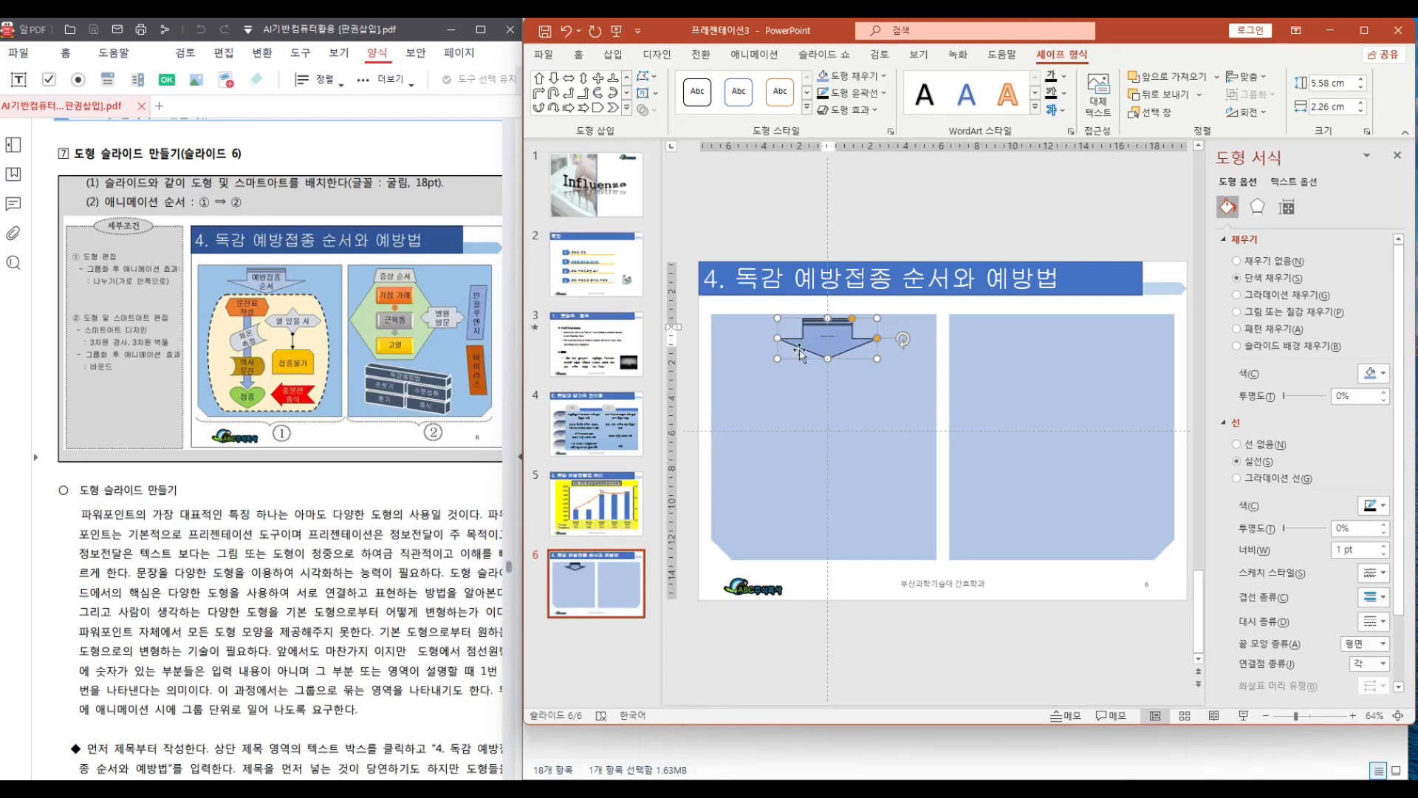
Insert a text box above the slide and enter "예방접종" and "순서" on two lines
{"action": "left_click", "coordinate": [627, 108]}
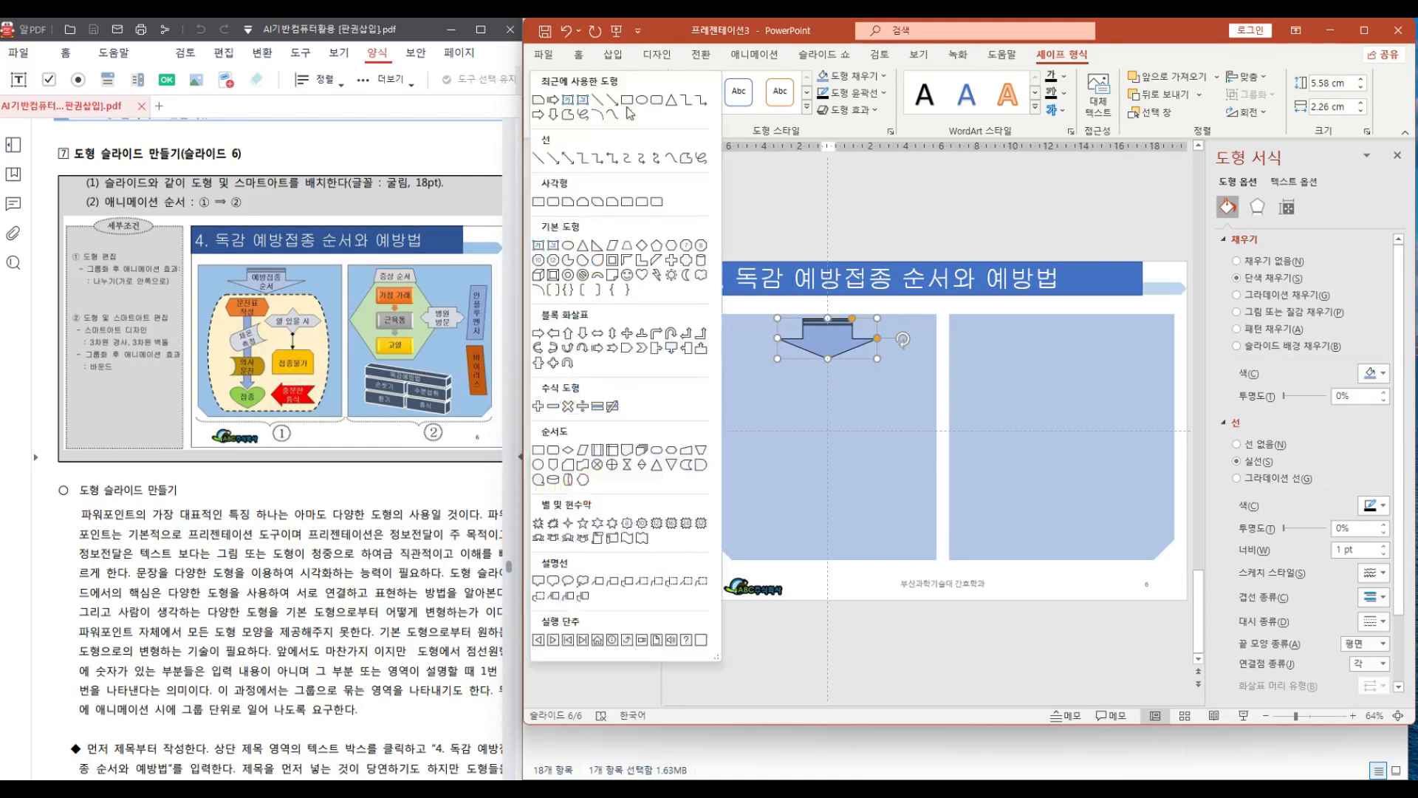
{"action": "left_click", "coordinate": [538, 246]}
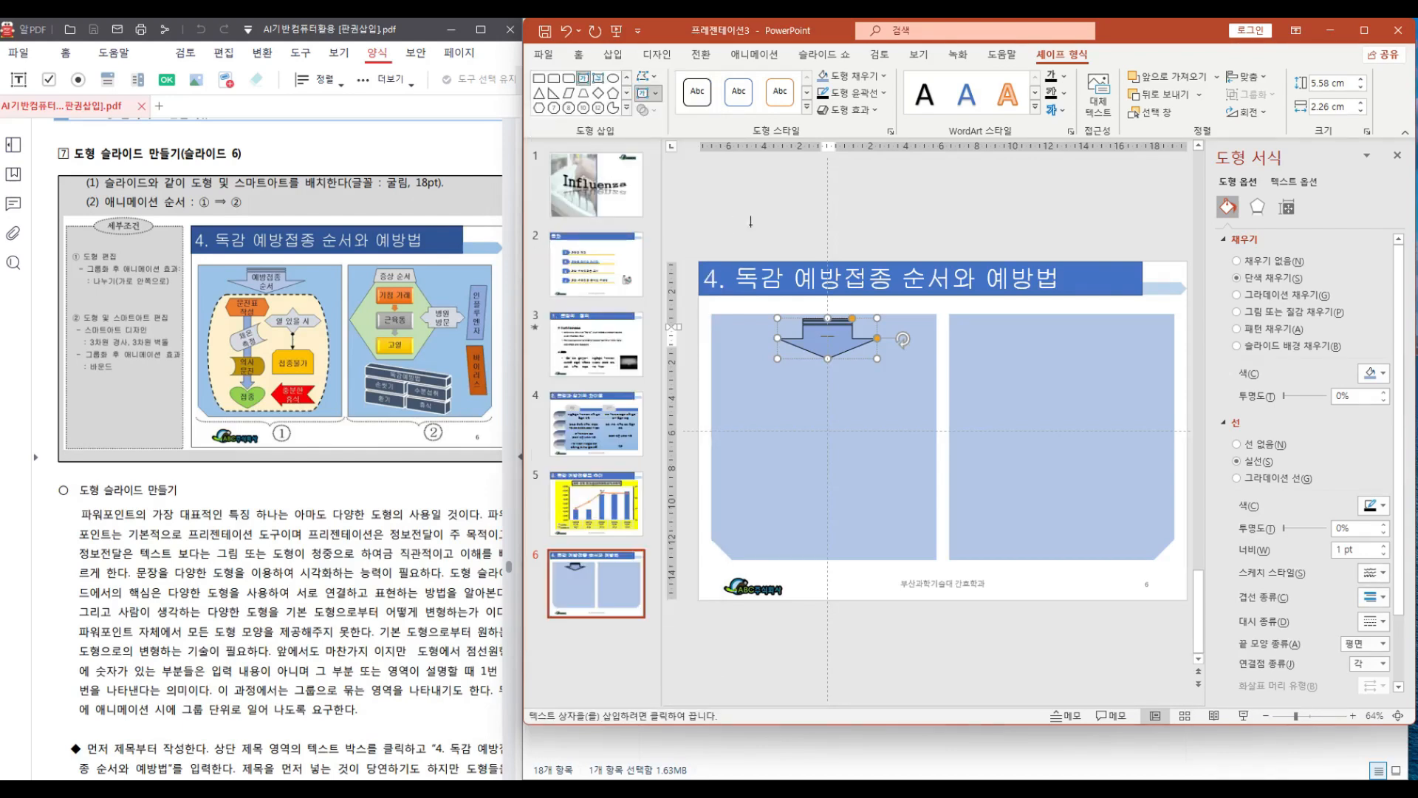
{"action": "left_click", "coordinate": [851, 215]}
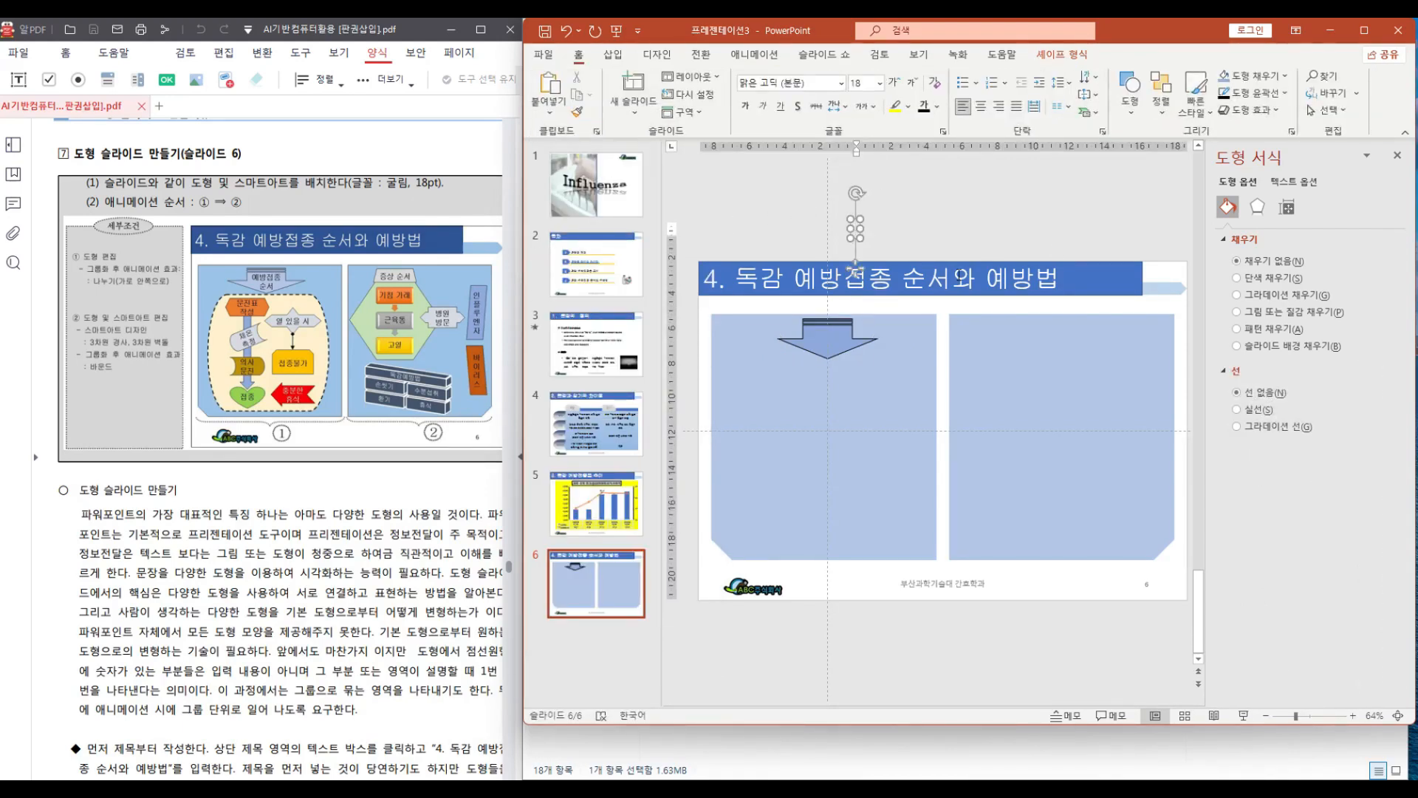
{"action": "type", "text": "예방"}
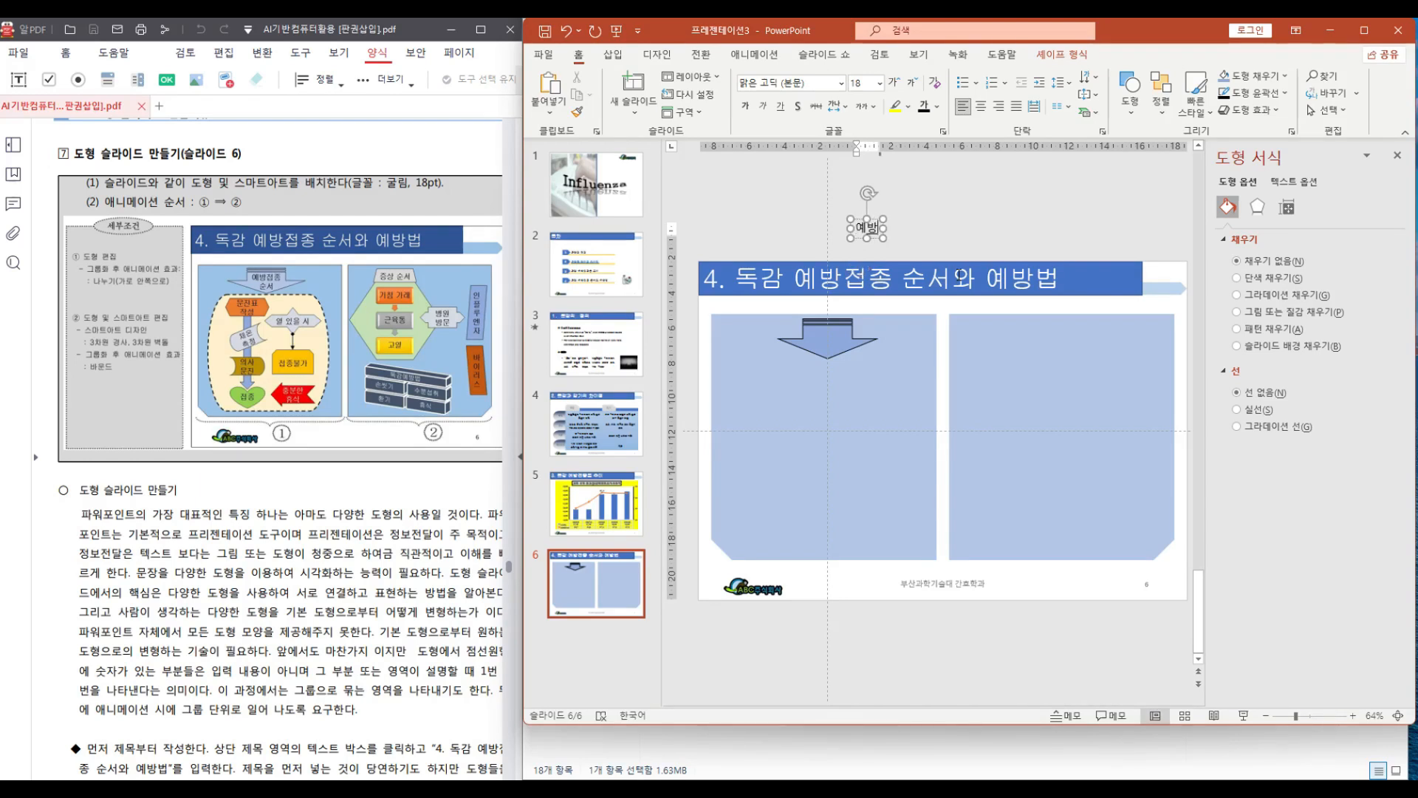
{"action": "type", "text": "저조"}
{"action": "key", "text": "Return"}
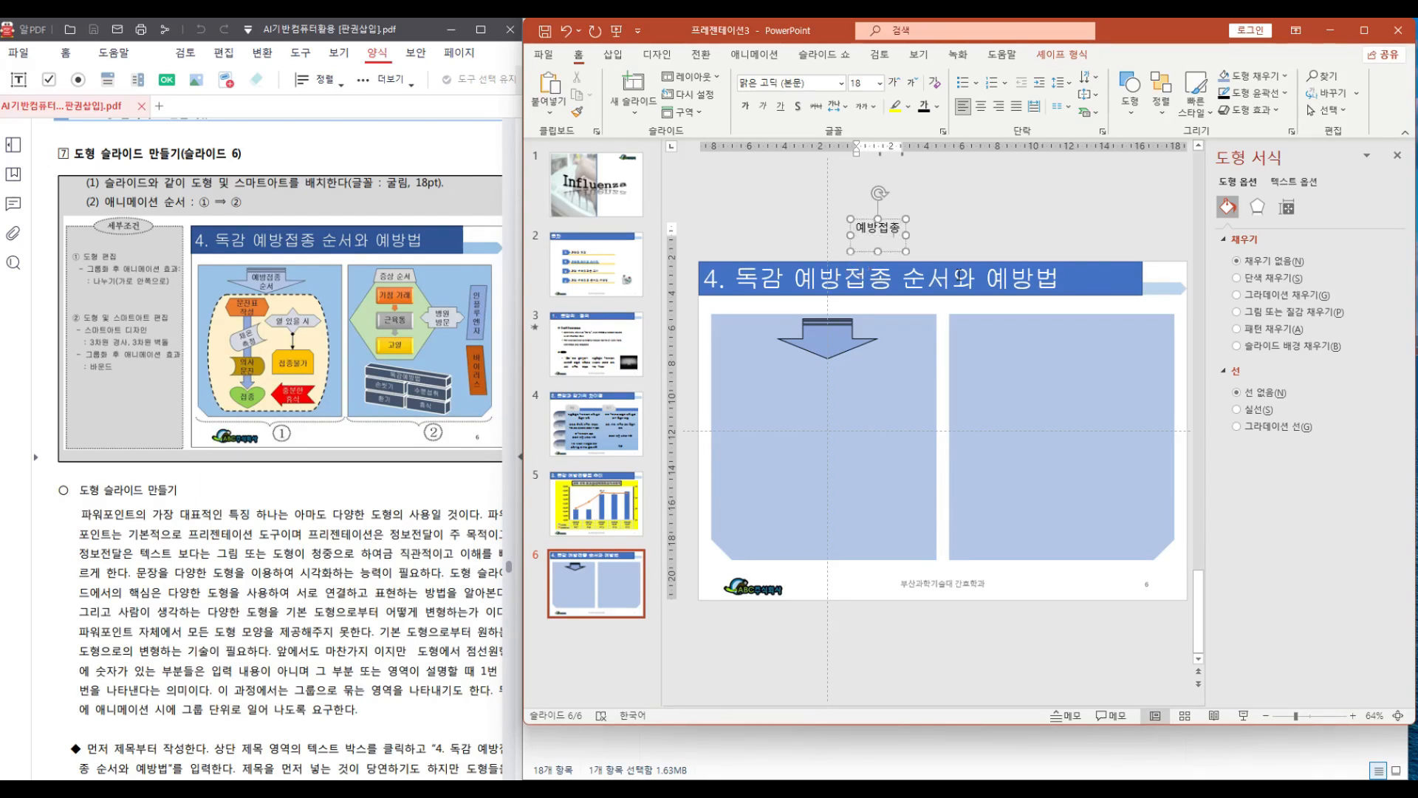
{"action": "type", "text": "ㅅ"}
{"action": "type", "text": "서"}
Set the label's font to 굴림 with centered alignment, and move it onto the downward block arrow
{"action": "left_click_drag", "start_coordinate": [857, 226], "coordinate": [878, 242]}
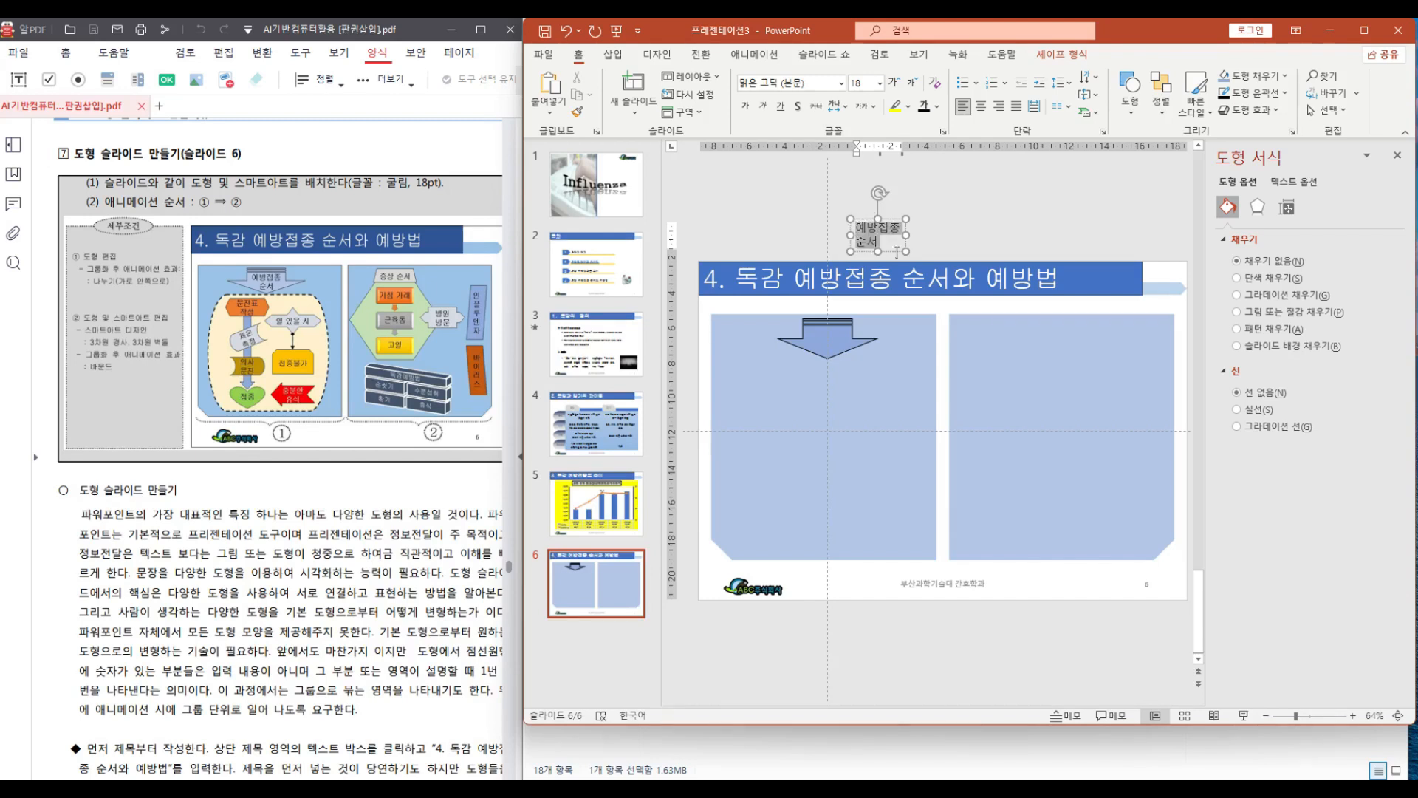
{"action": "left_click", "coordinate": [839, 83]}
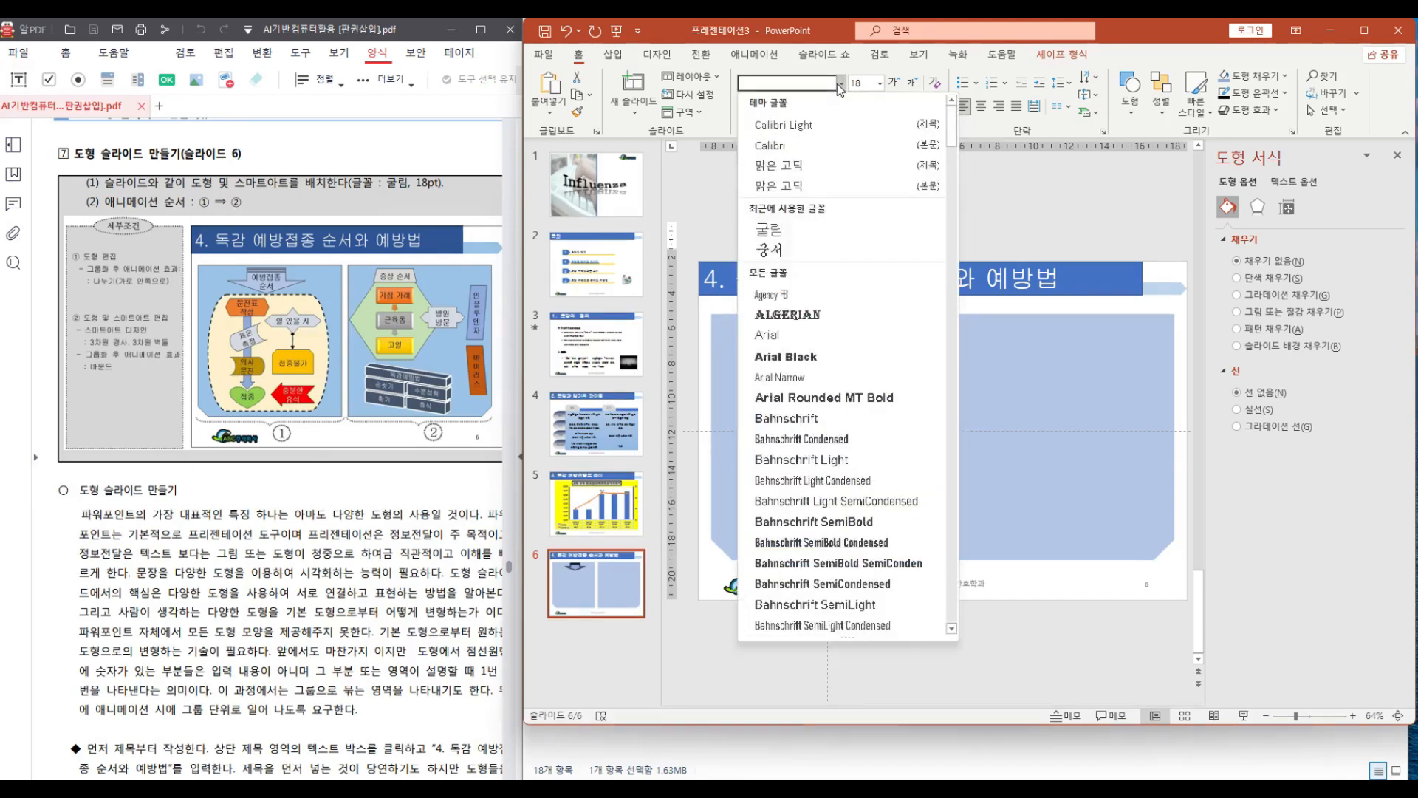
{"action": "left_click", "coordinate": [783, 229]}
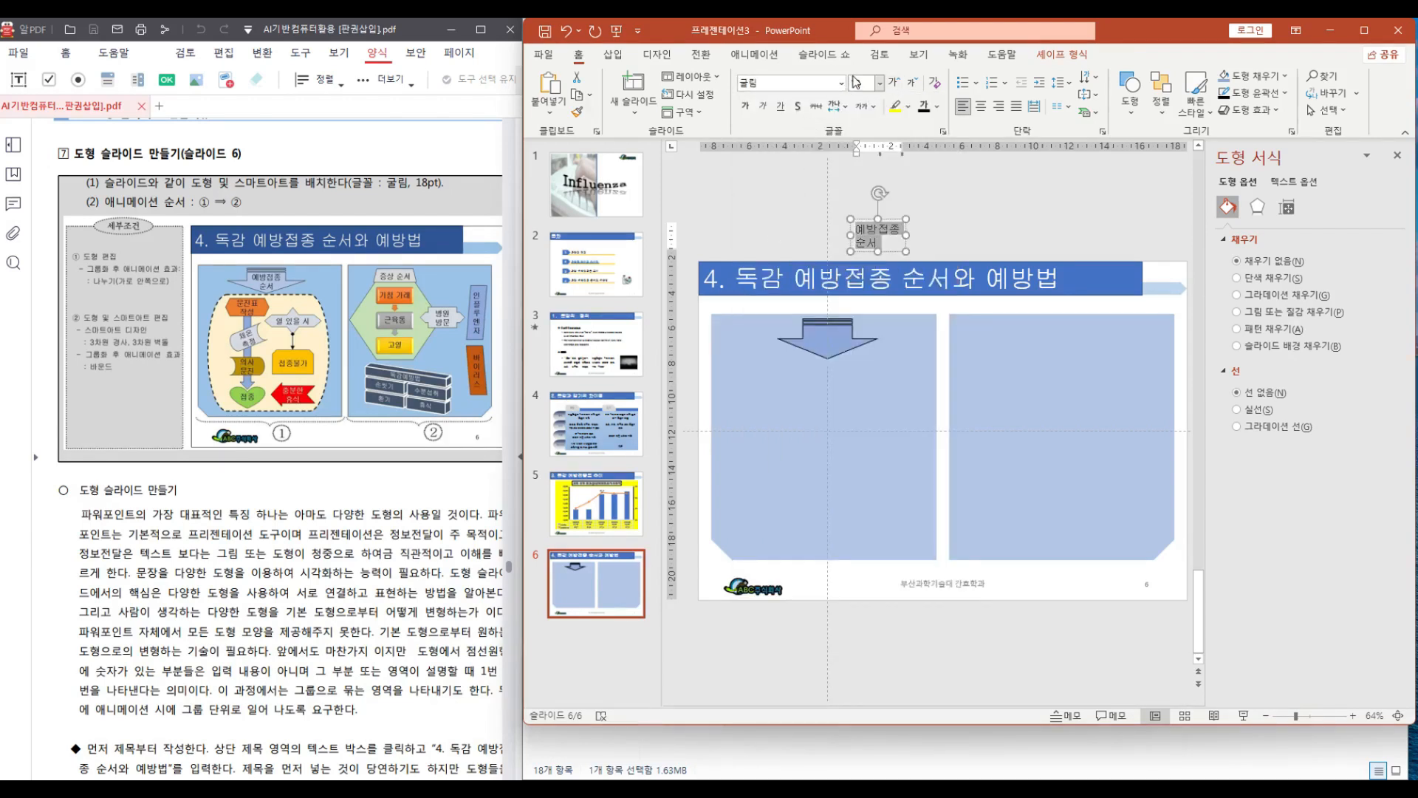
{"action": "left_click", "coordinate": [998, 108]}
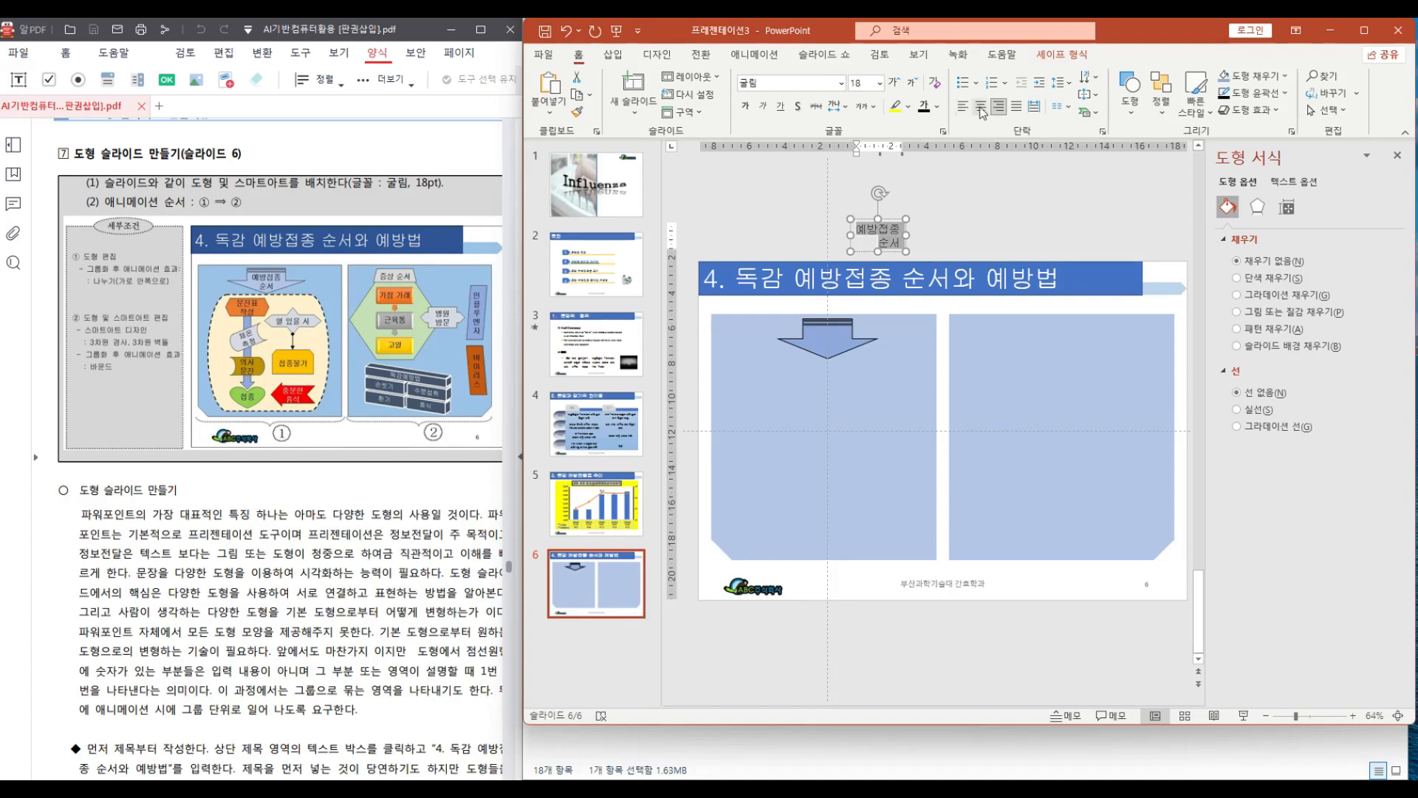
{"action": "left_click", "coordinate": [980, 108]}
{"action": "left_click_drag", "start_coordinate": [890, 220], "coordinate": [838, 326]}
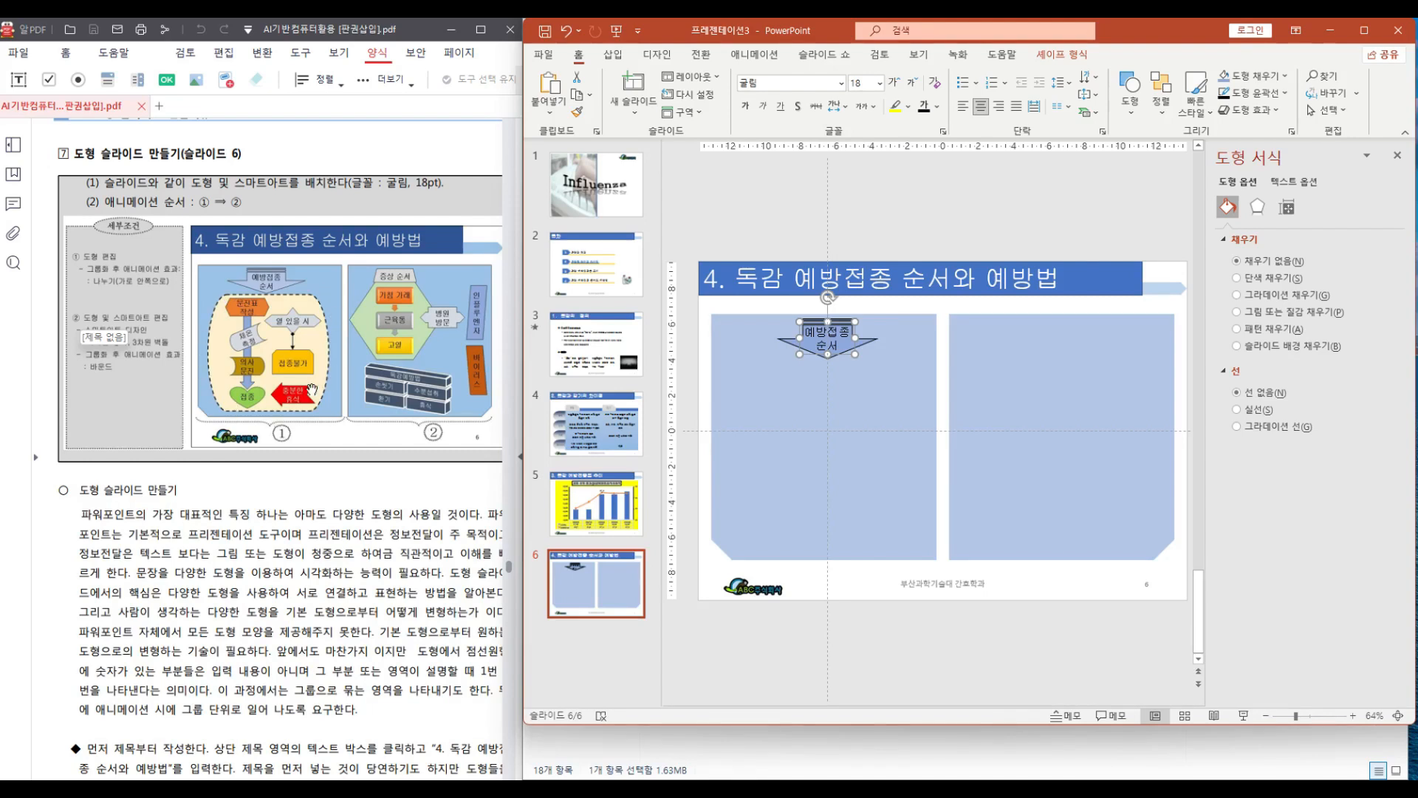
Draw a flowchart terminator shape about 11 × 10.7 cm filling the left panel below the arrow
{"action": "left_click", "coordinate": [1134, 115]}
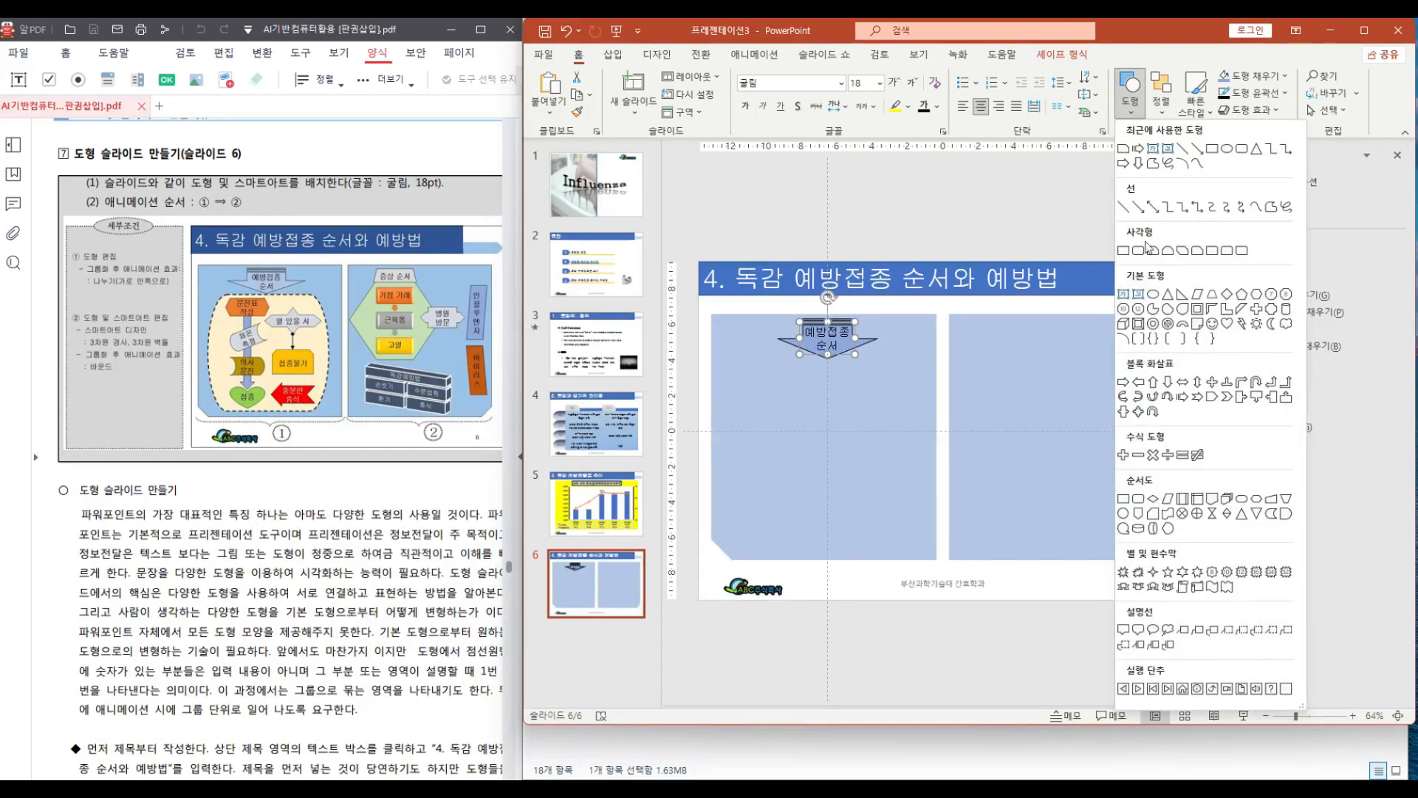
{"action": "left_click", "coordinate": [1240, 498]}
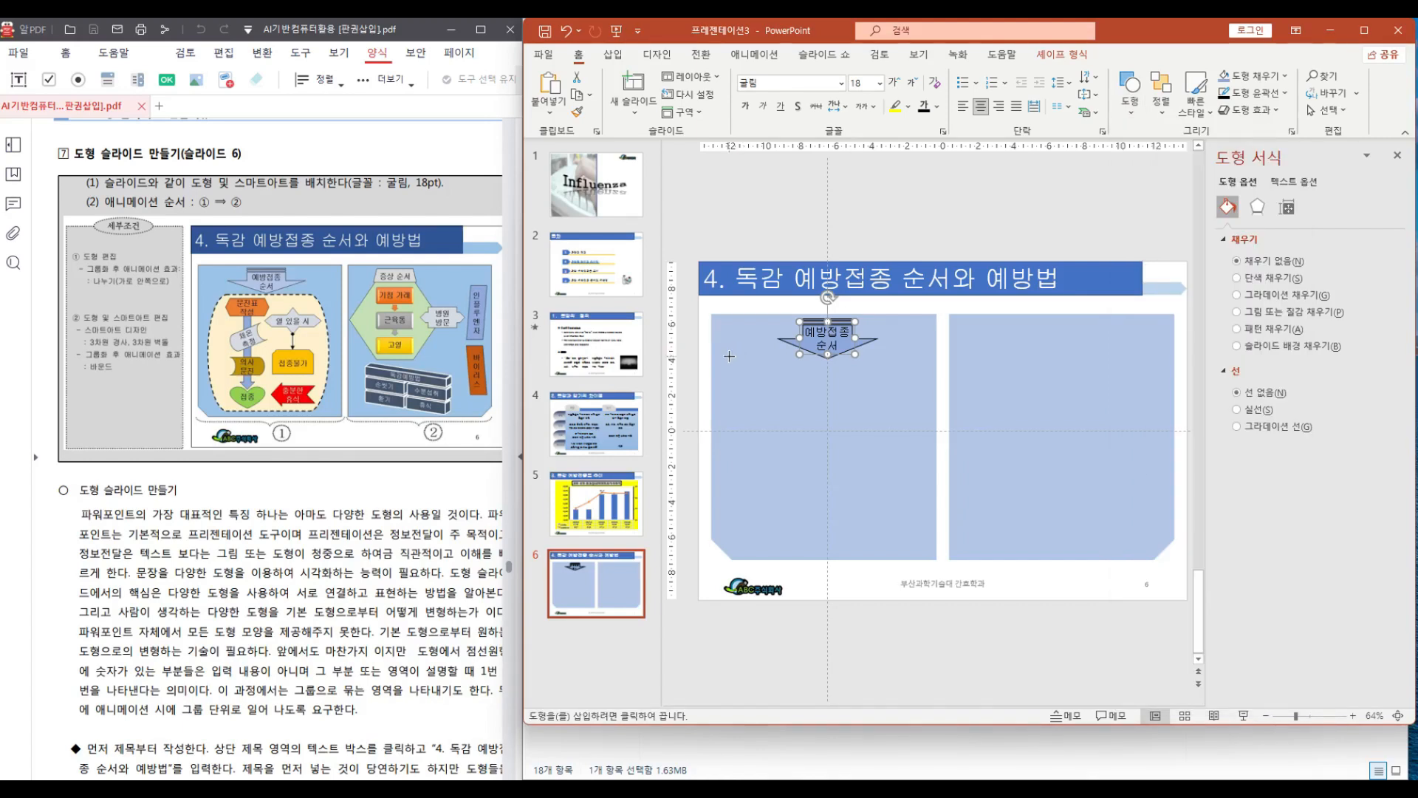
{"action": "left_click_drag", "start_coordinate": [729, 356], "coordinate": [913, 553]}
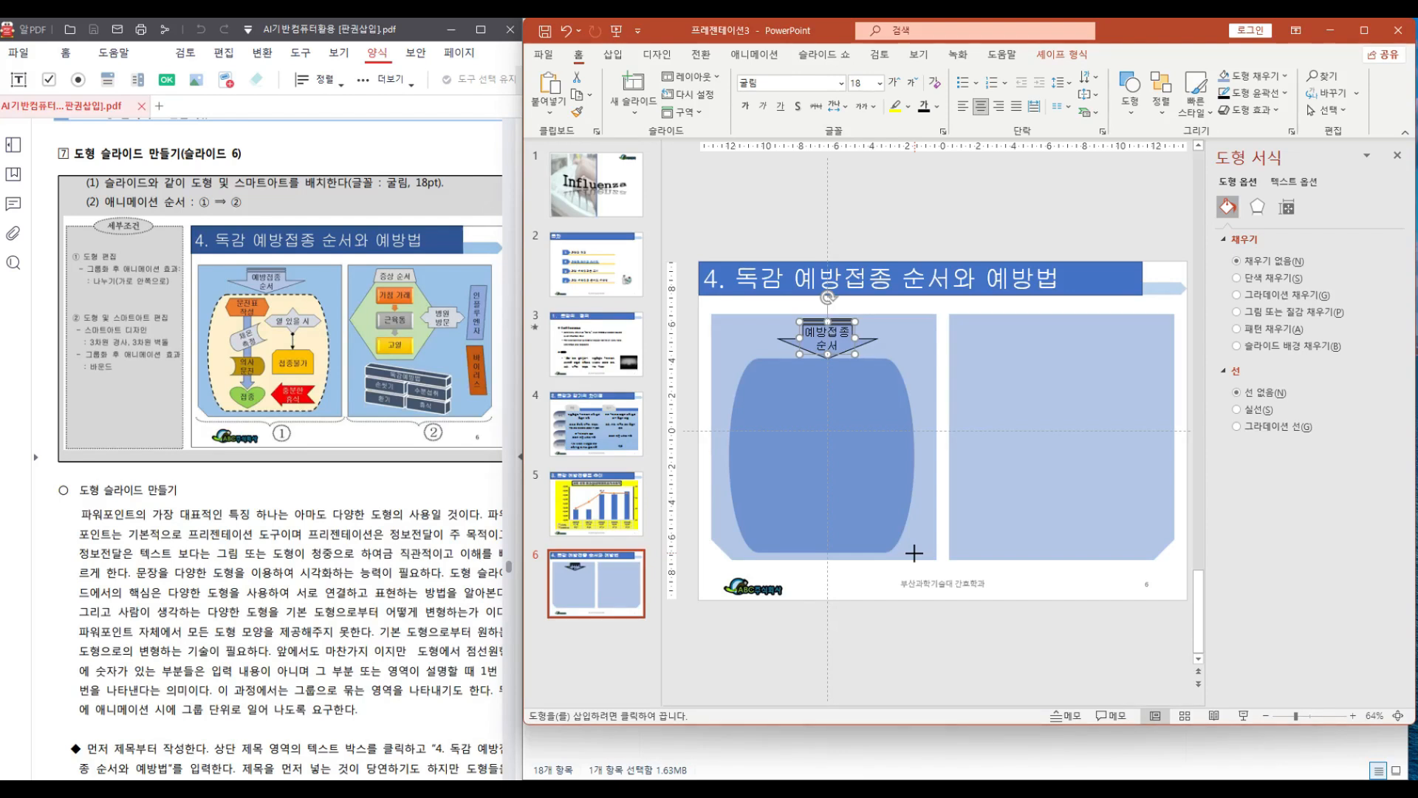
{"action": "left_click_drag", "start_coordinate": [914, 552], "coordinate": [919, 553]}
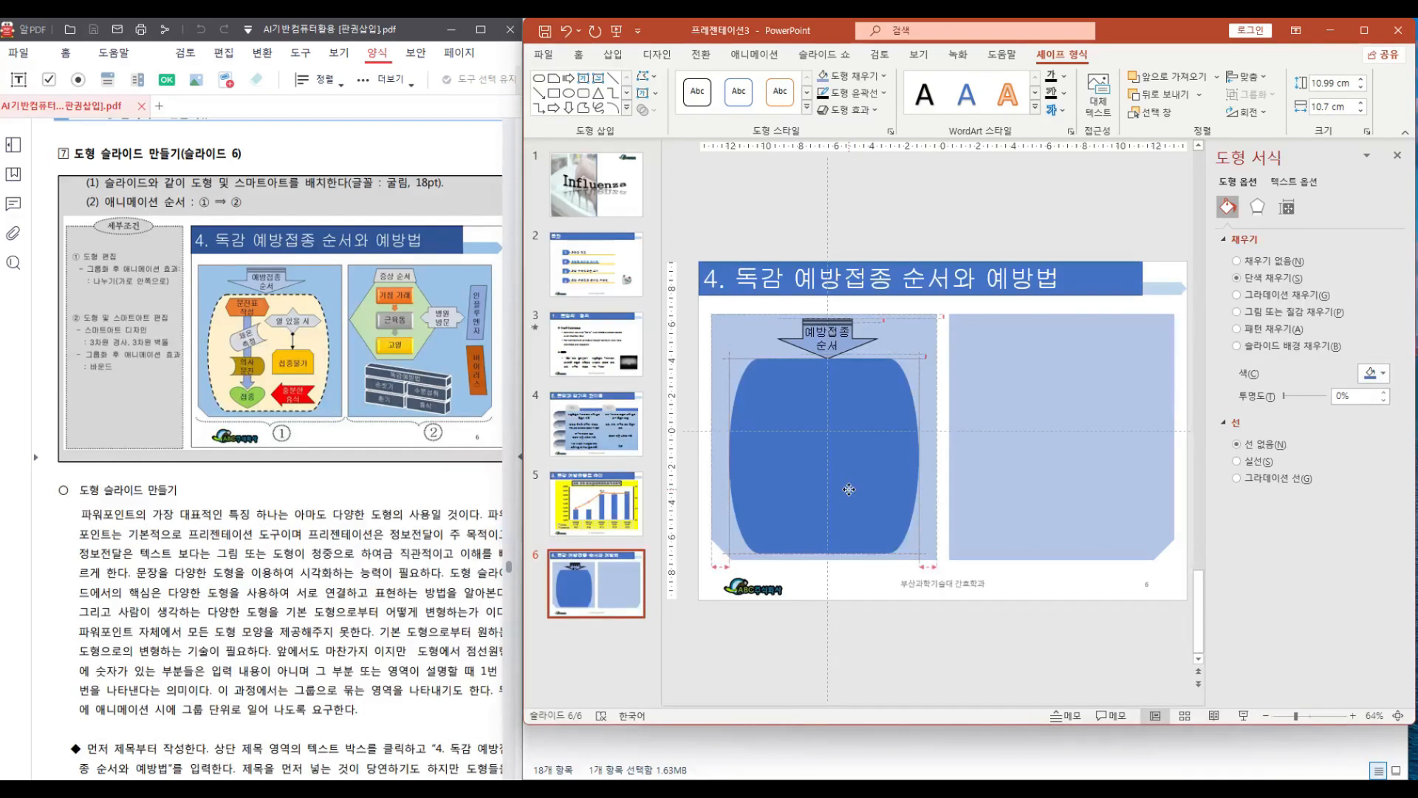
{"action": "left_click_drag", "start_coordinate": [848, 489], "coordinate": [851, 490]}
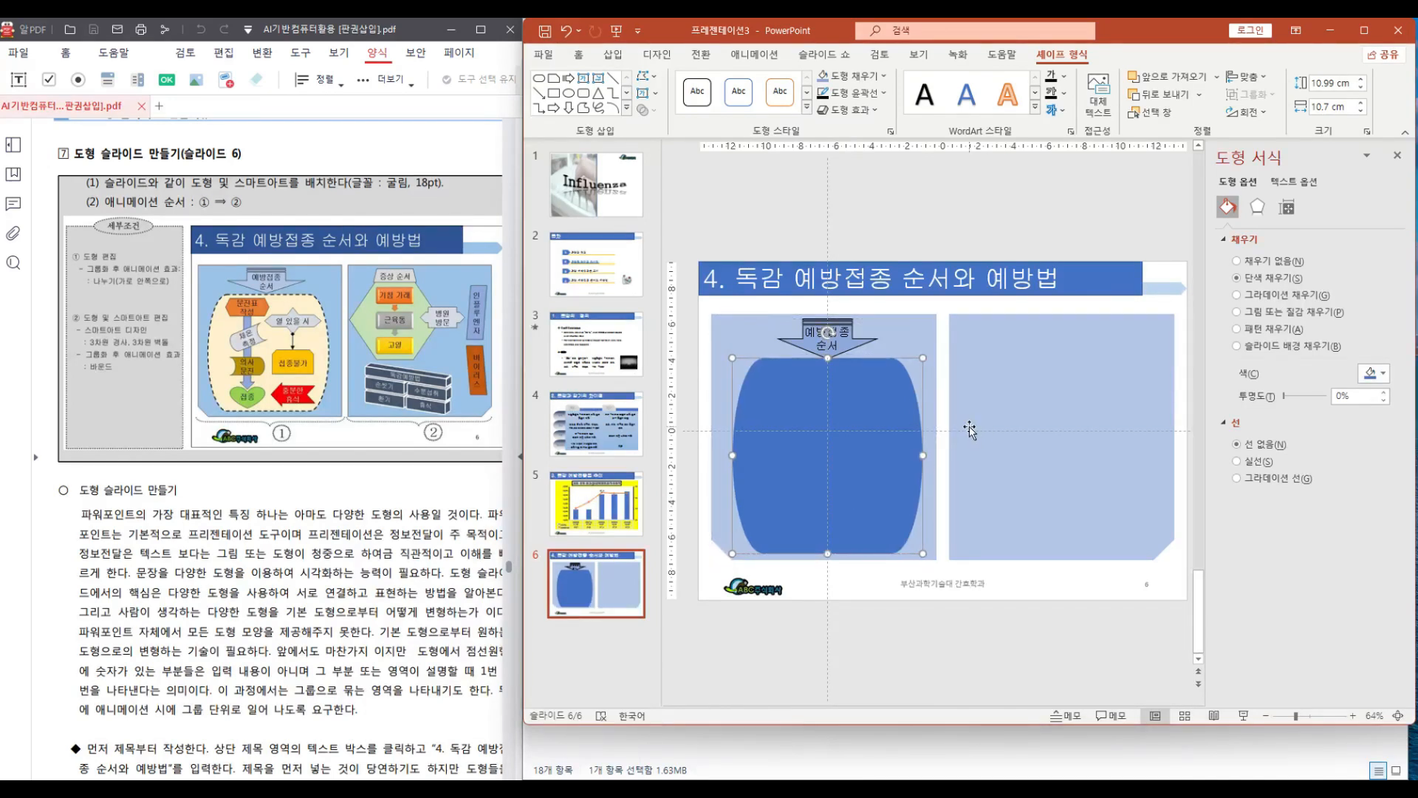
Fill the terminator shape light cream and give it a dashed 2¼ pt outline
{"action": "left_click", "coordinate": [883, 76]}
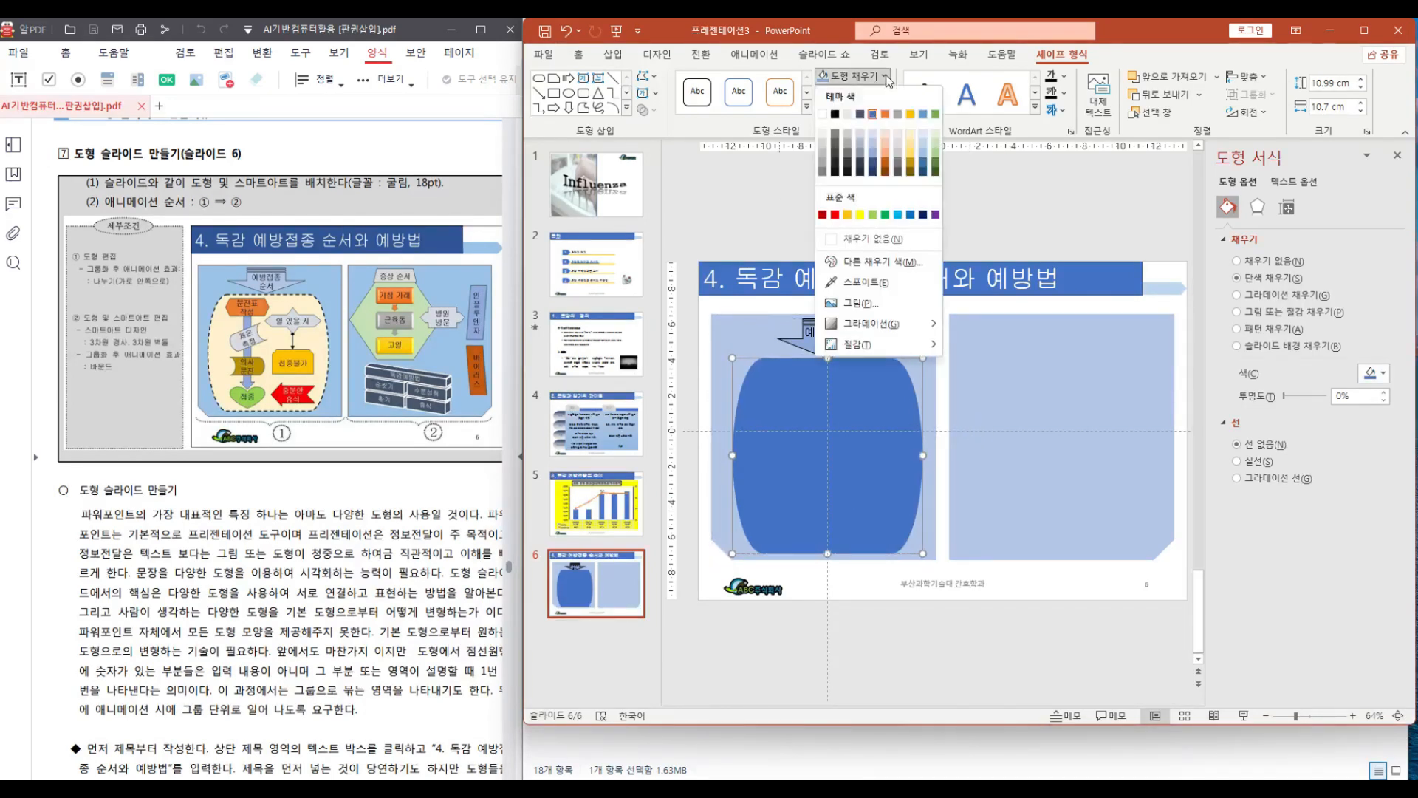
{"action": "left_click", "coordinate": [910, 139]}
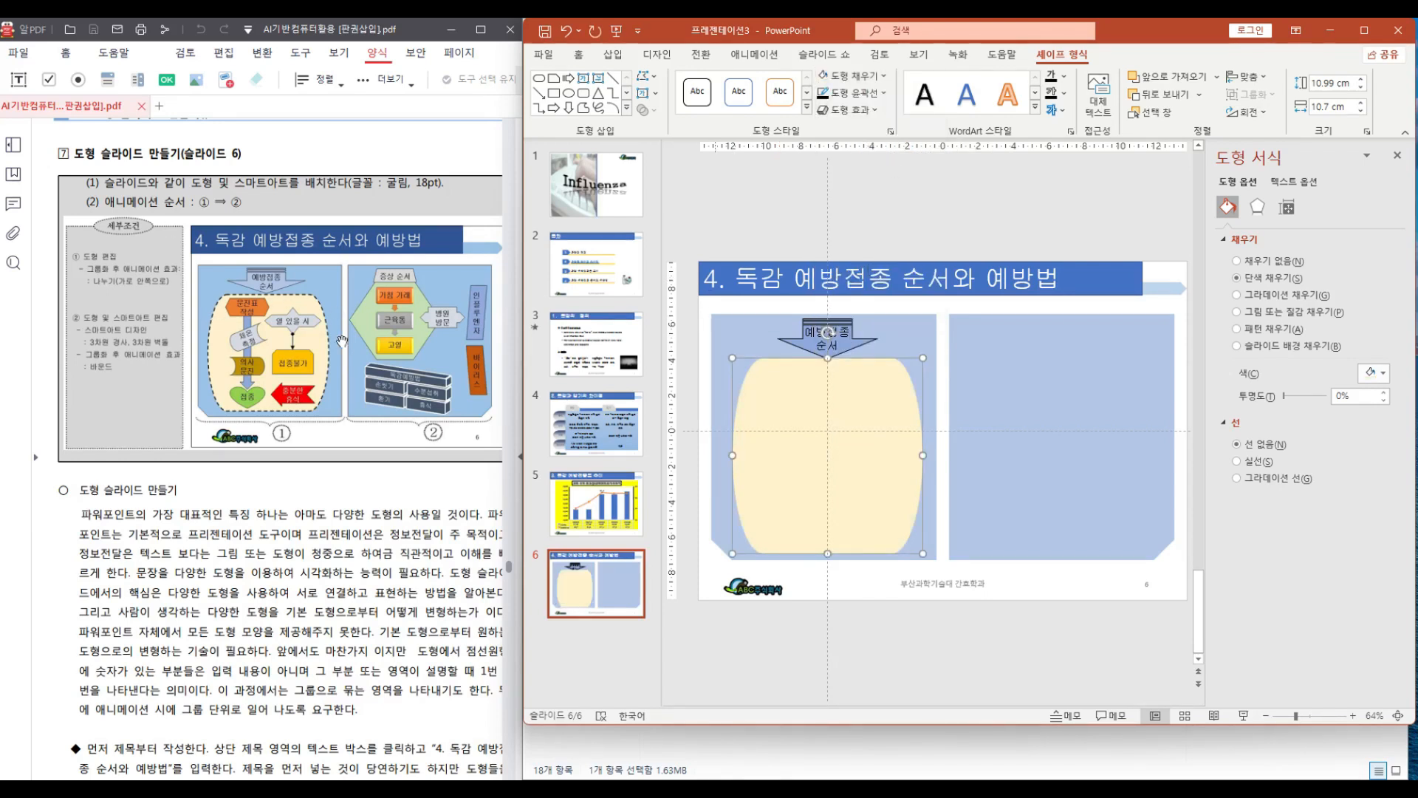
{"action": "left_click", "coordinate": [883, 95]}
{"action": "mouse_move", "coordinate": [887, 361]}
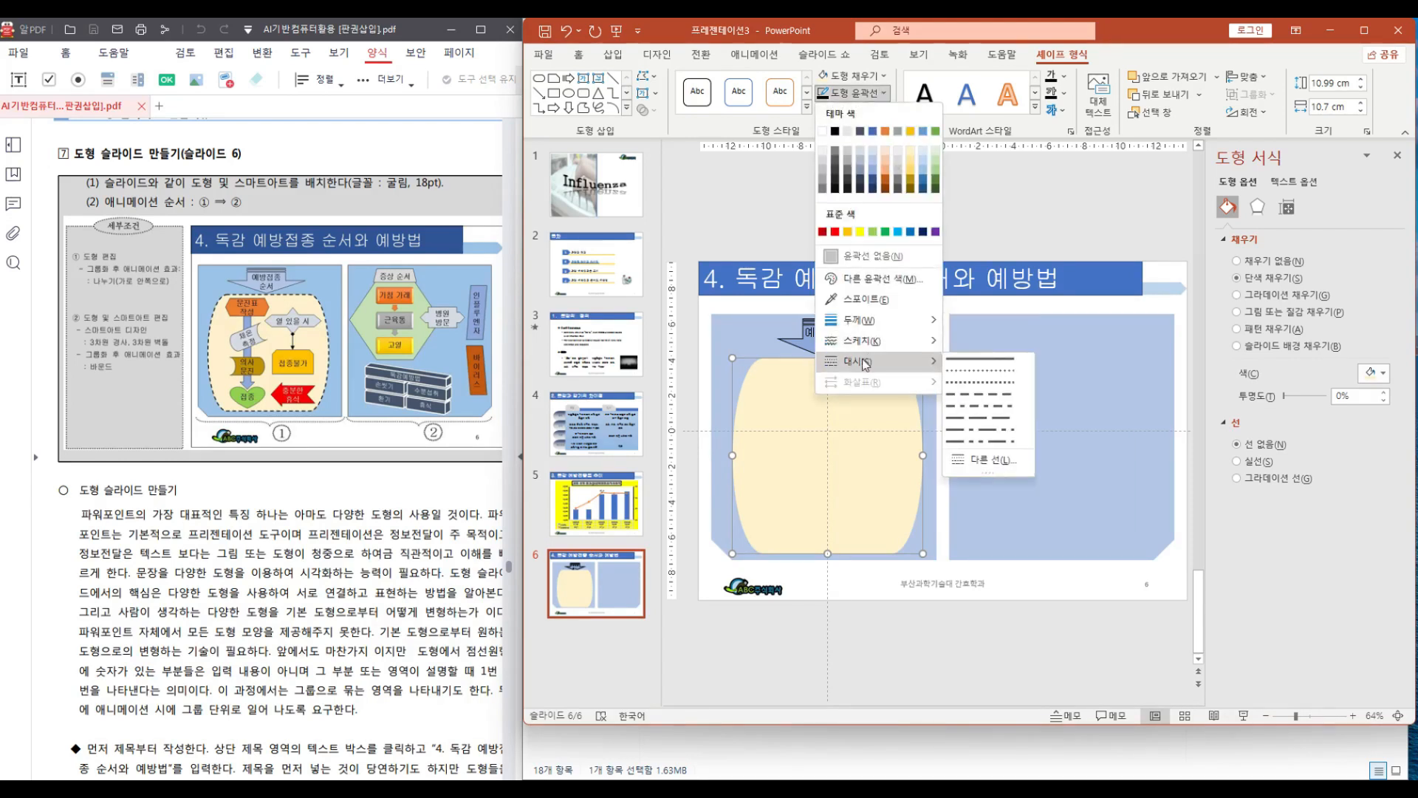
{"action": "left_click", "coordinate": [997, 383]}
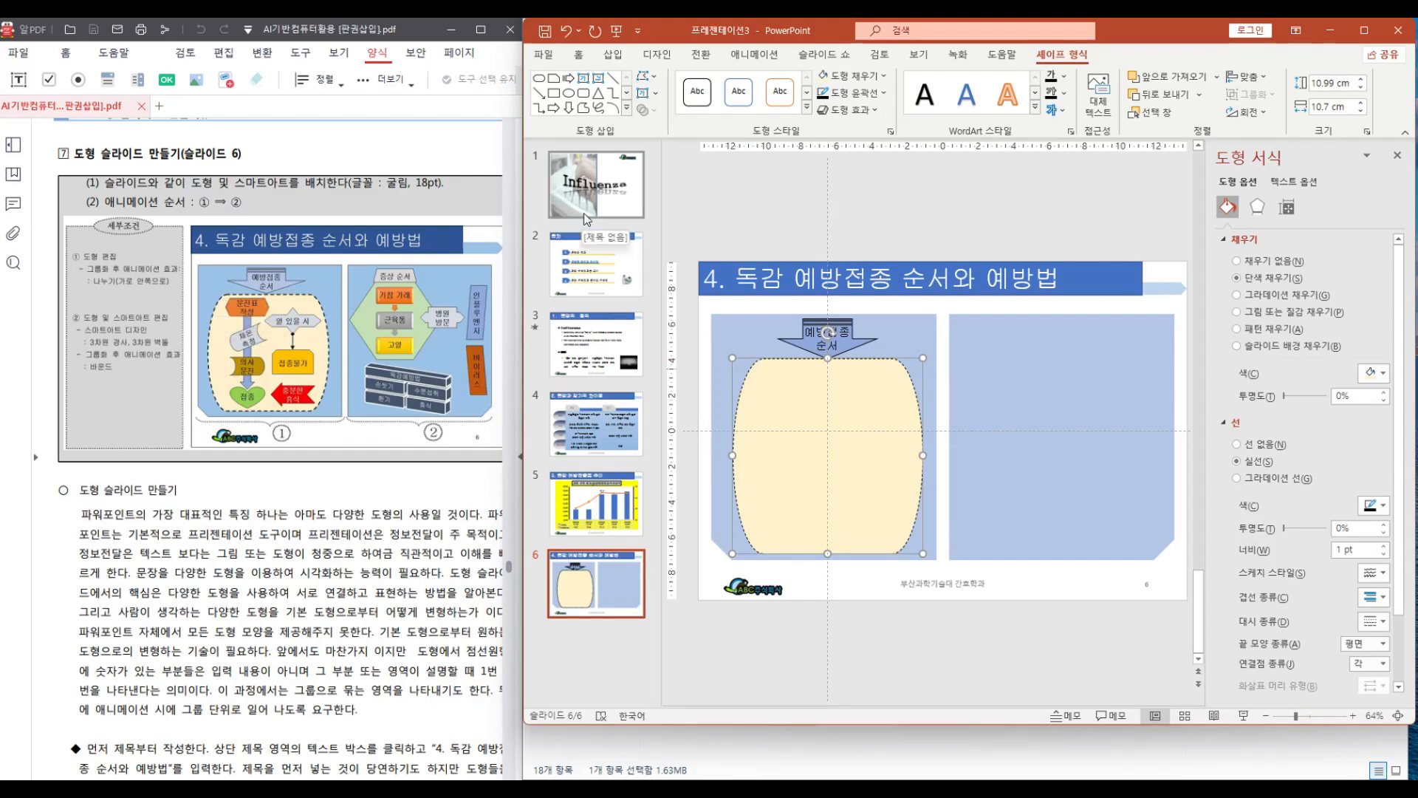
{"action": "left_click", "coordinate": [885, 93]}
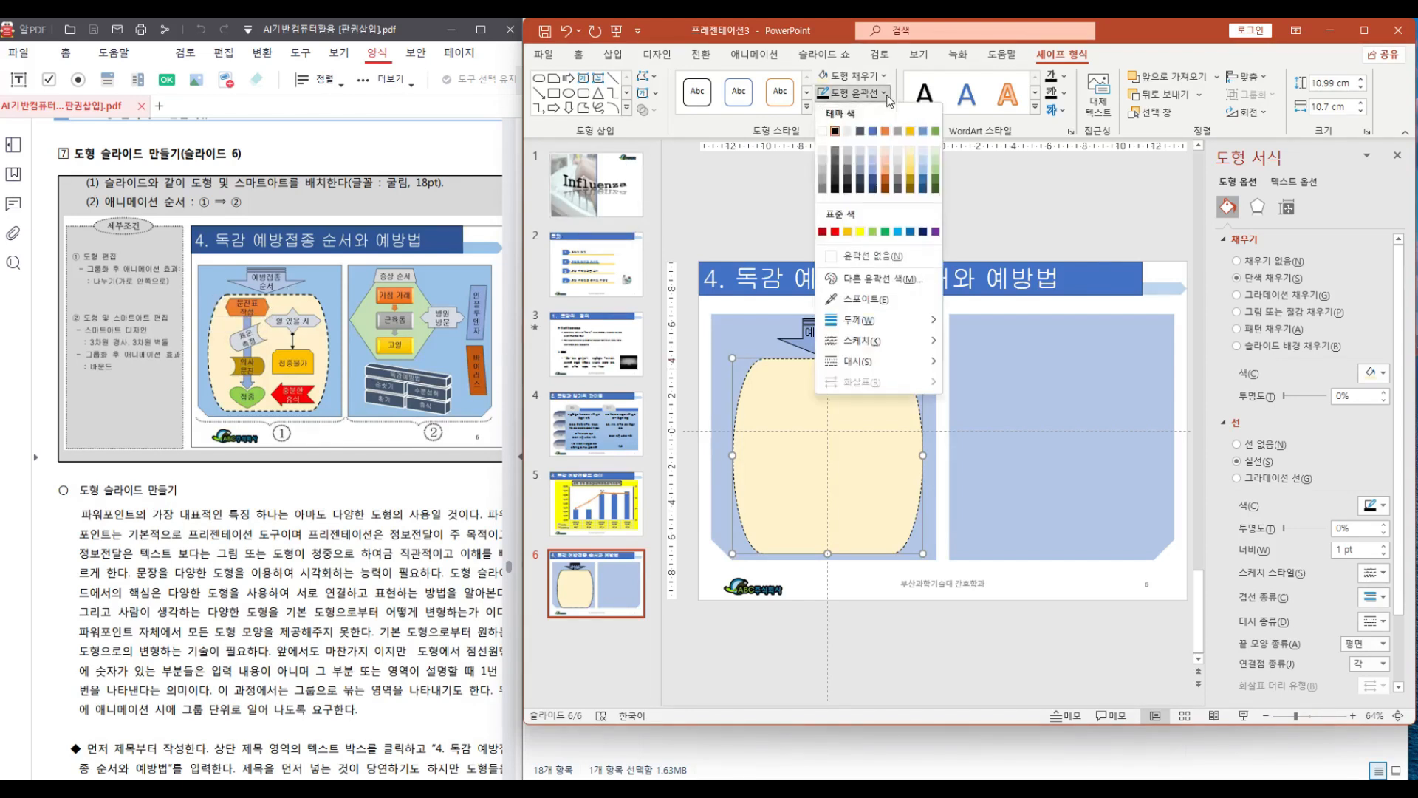
{"action": "mouse_move", "coordinate": [878, 320]}
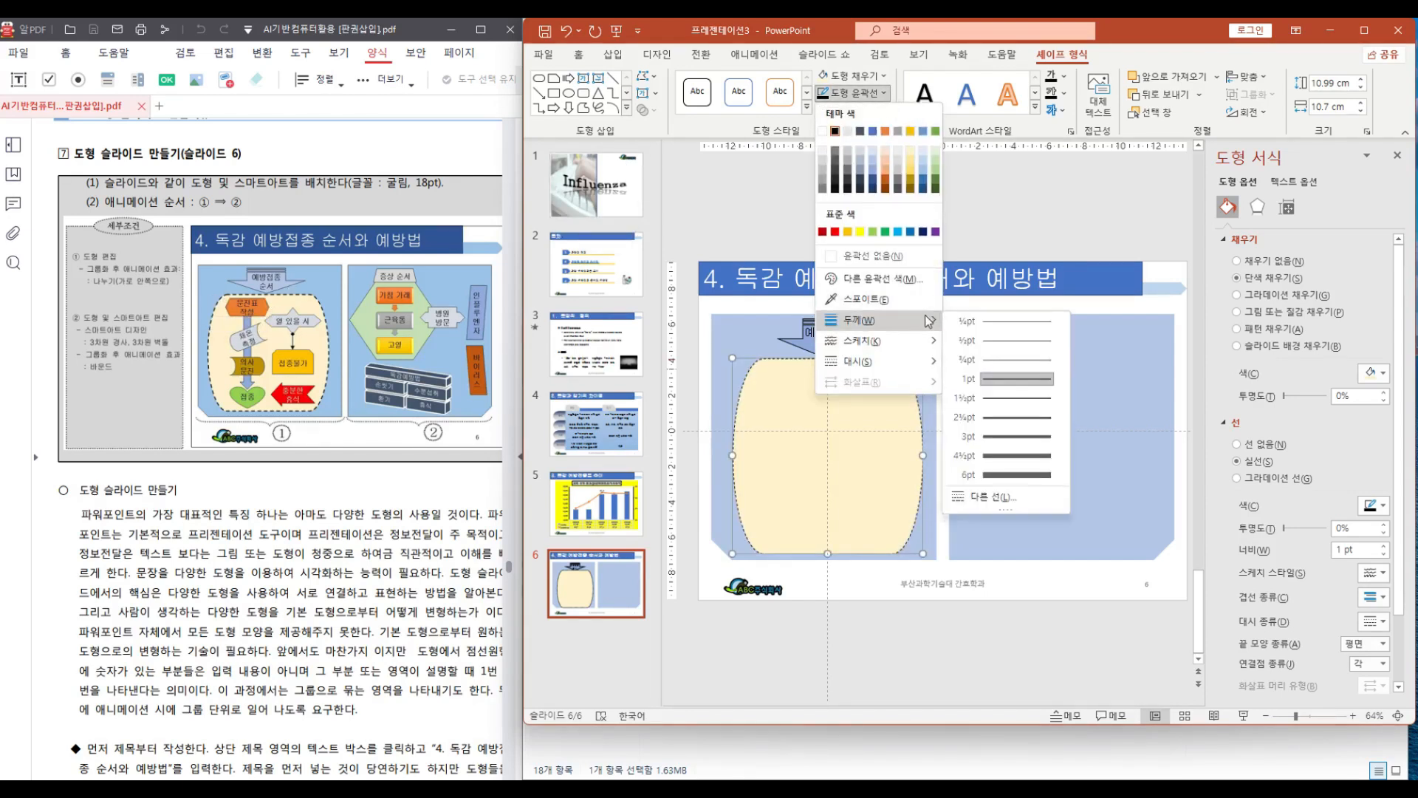
{"action": "left_click", "coordinate": [999, 419]}
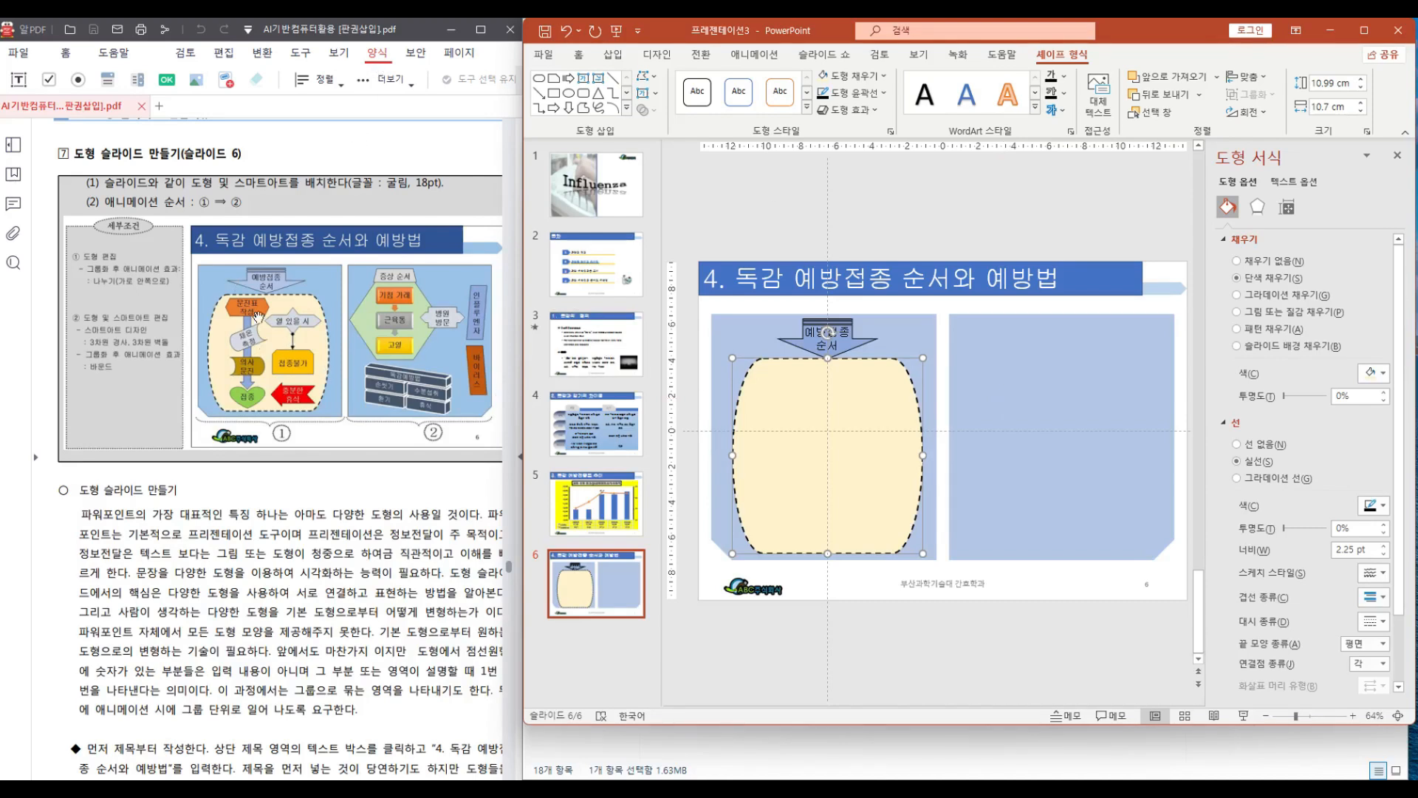
Draw a thin downward block arrow about 7.5 cm long inside the terminator shape
{"action": "left_click", "coordinate": [626, 108]}
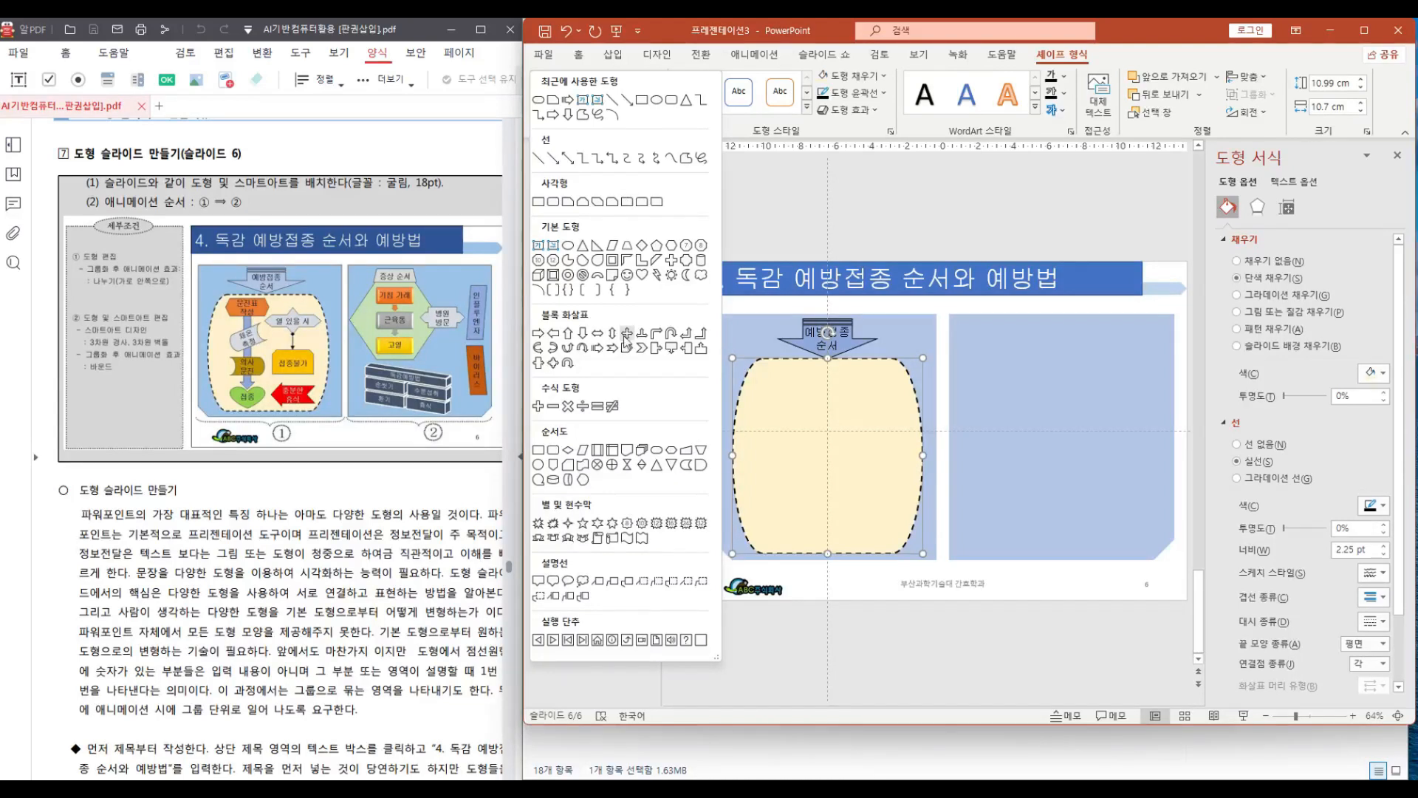
{"action": "left_click", "coordinate": [582, 335]}
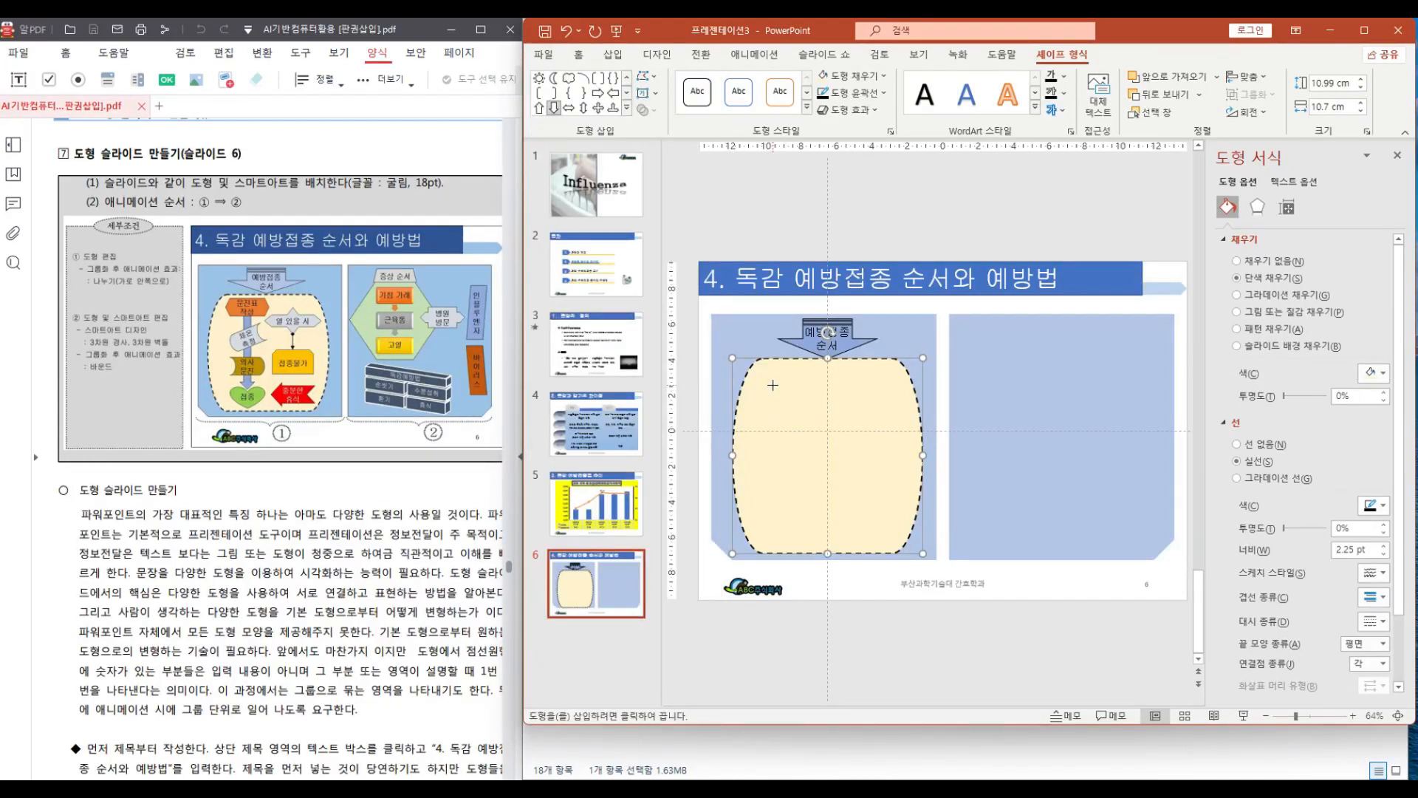
{"action": "left_click_drag", "start_coordinate": [773, 384], "coordinate": [791, 512]}
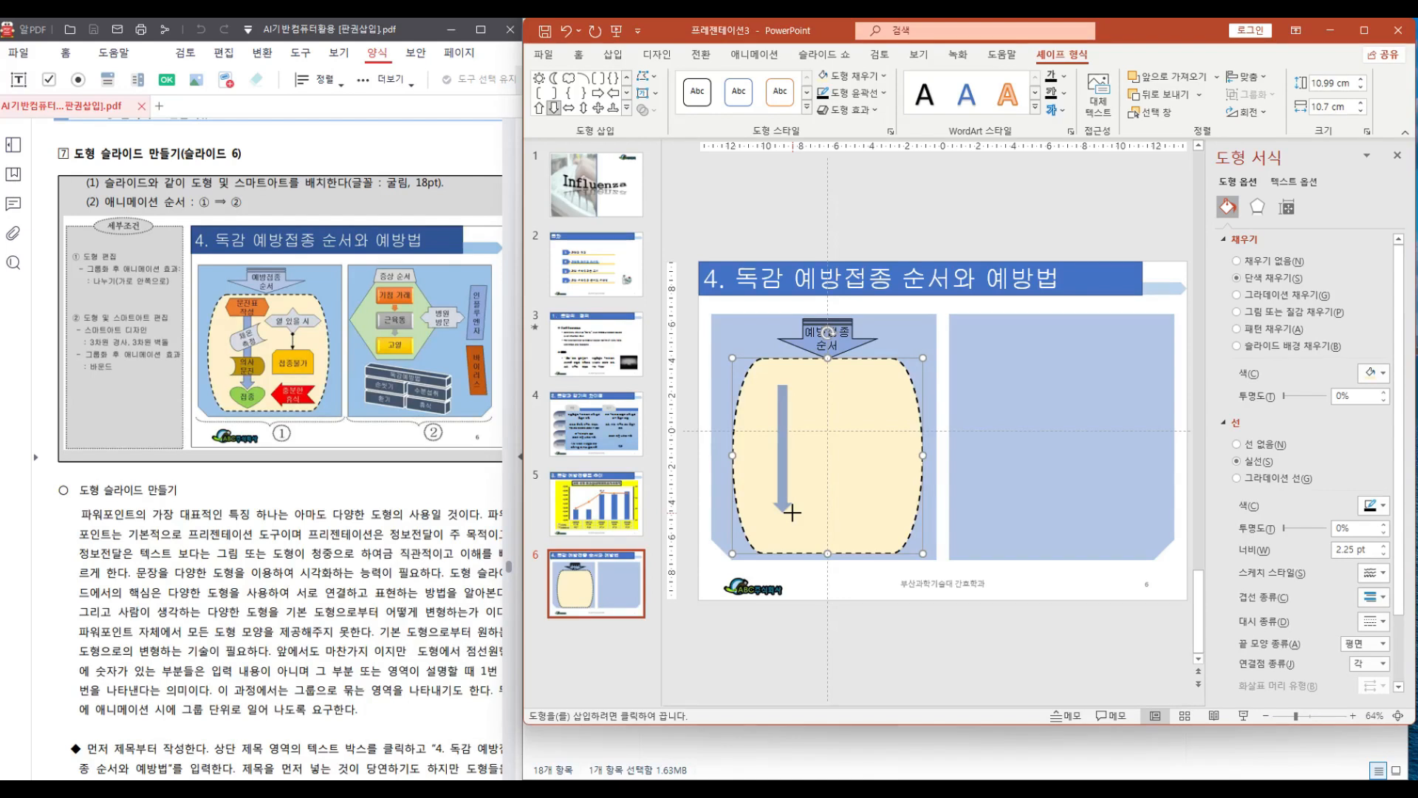
{"action": "left_click_drag", "start_coordinate": [792, 512], "coordinate": [788, 520]}
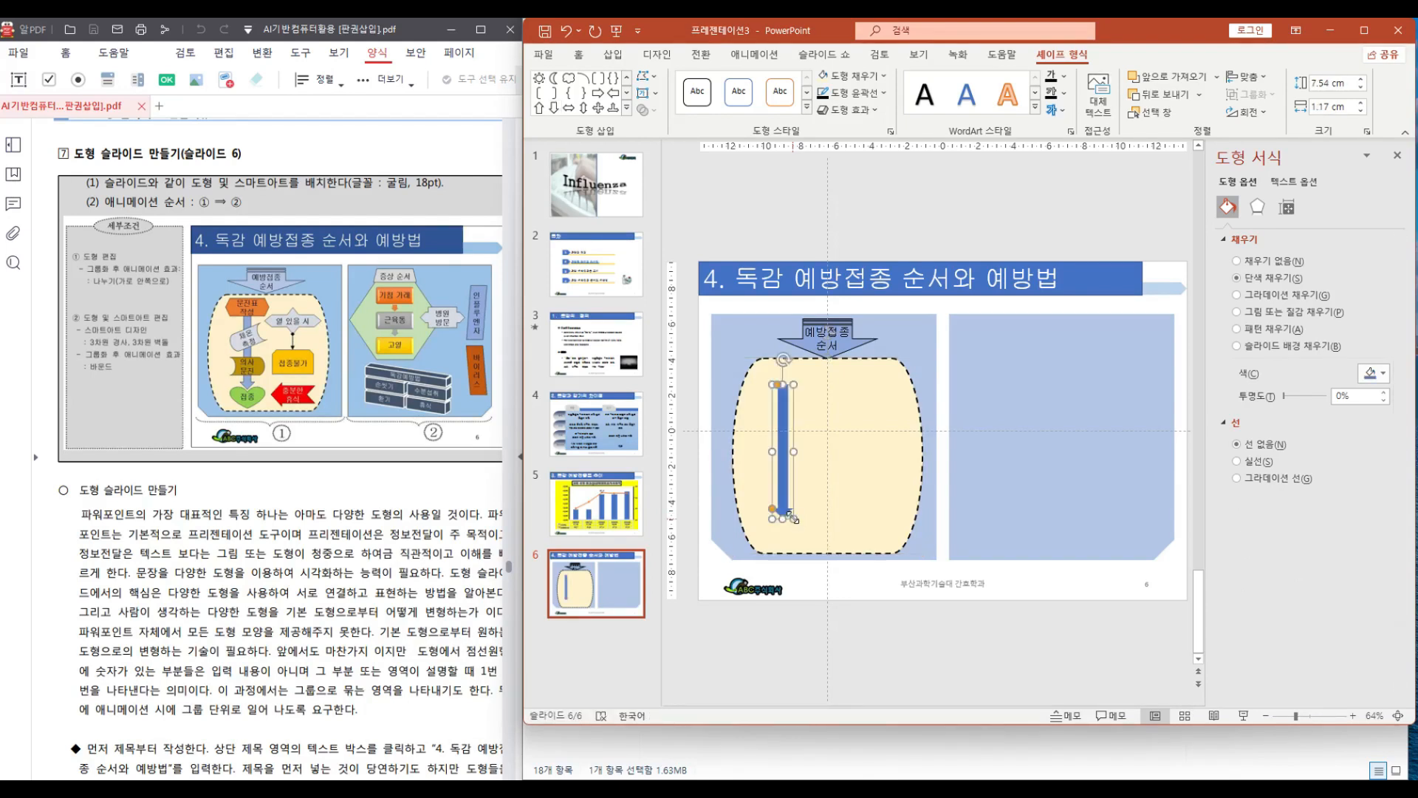
Give the thin arrow a solid outline and a light gray fill
{"action": "left_click", "coordinate": [822, 93]}
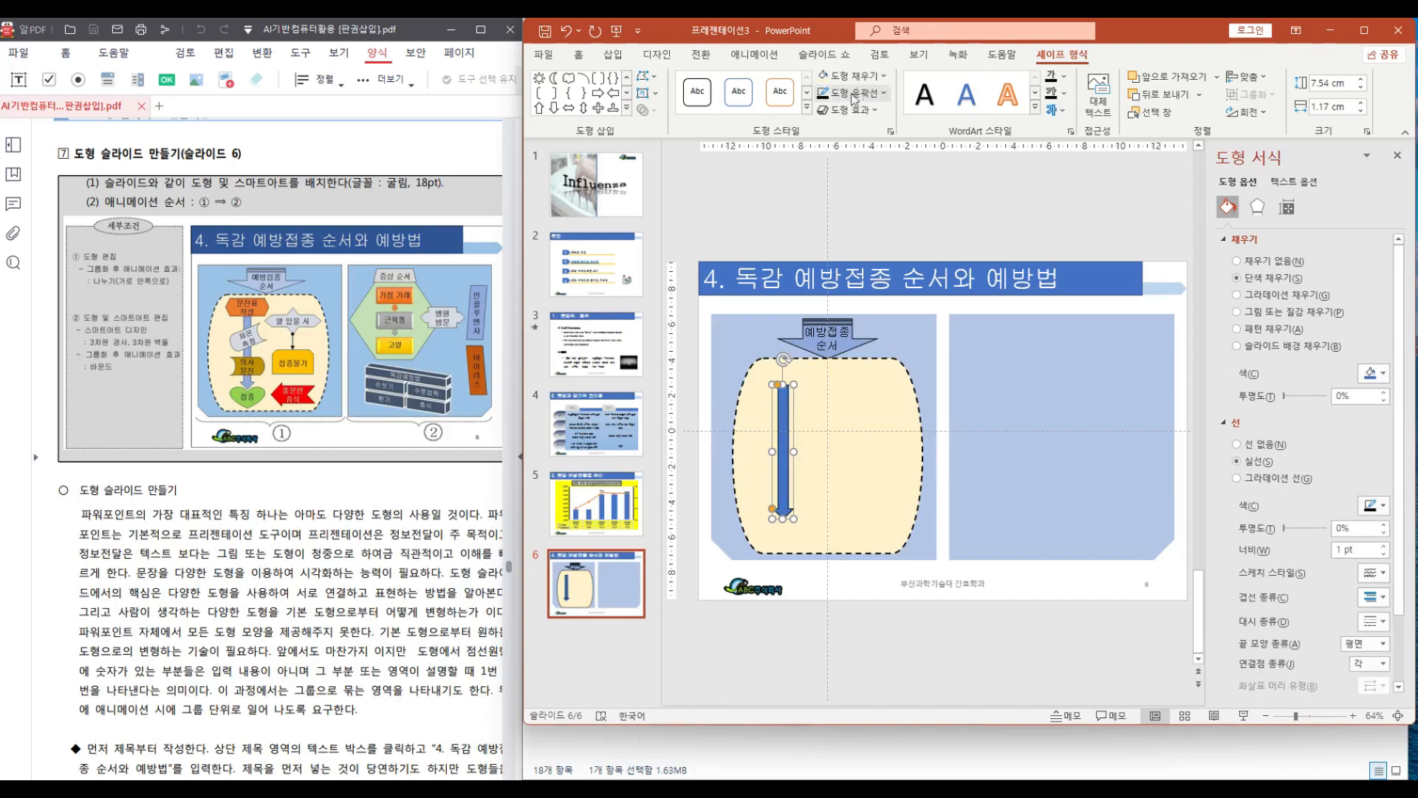
{"action": "left_click", "coordinate": [885, 77]}
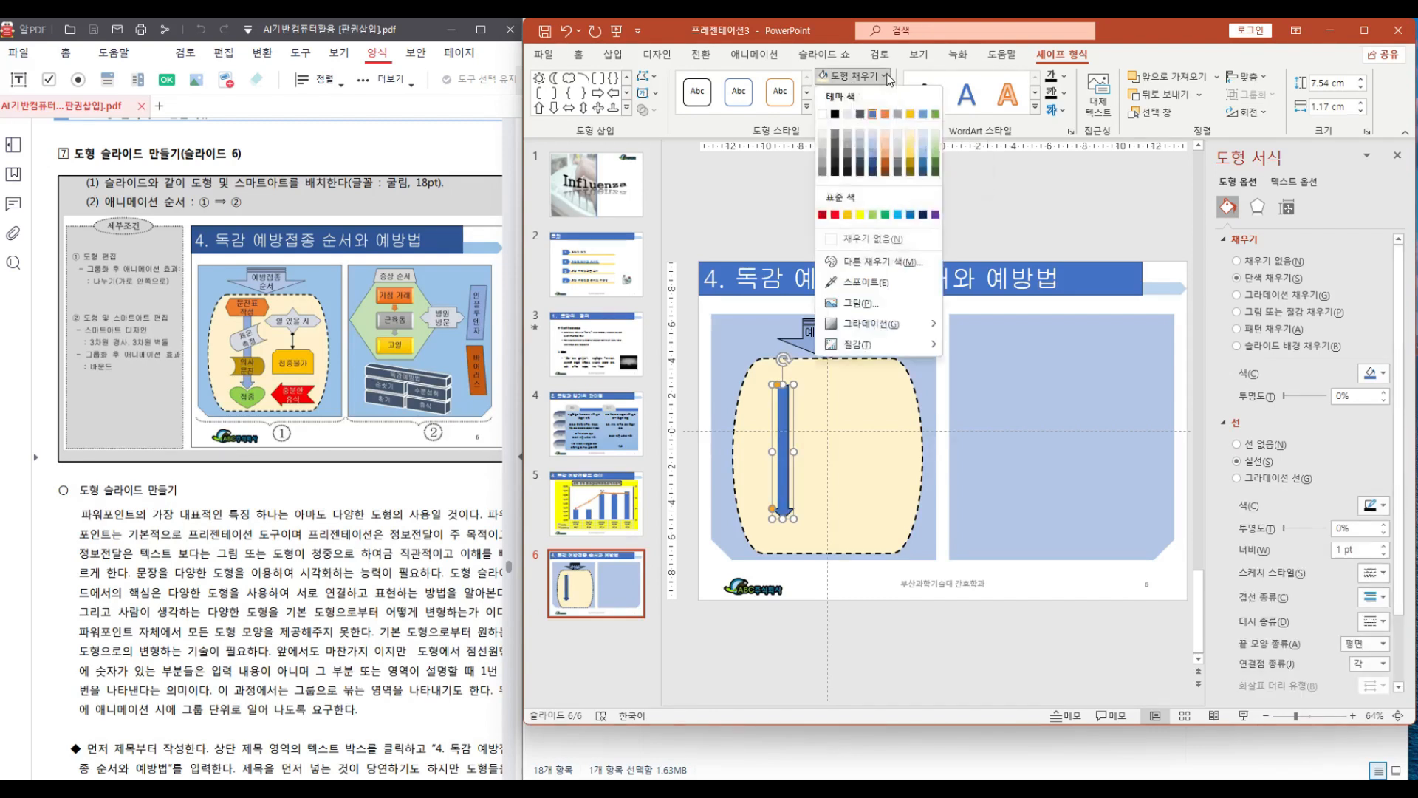
{"action": "left_click", "coordinate": [876, 142]}
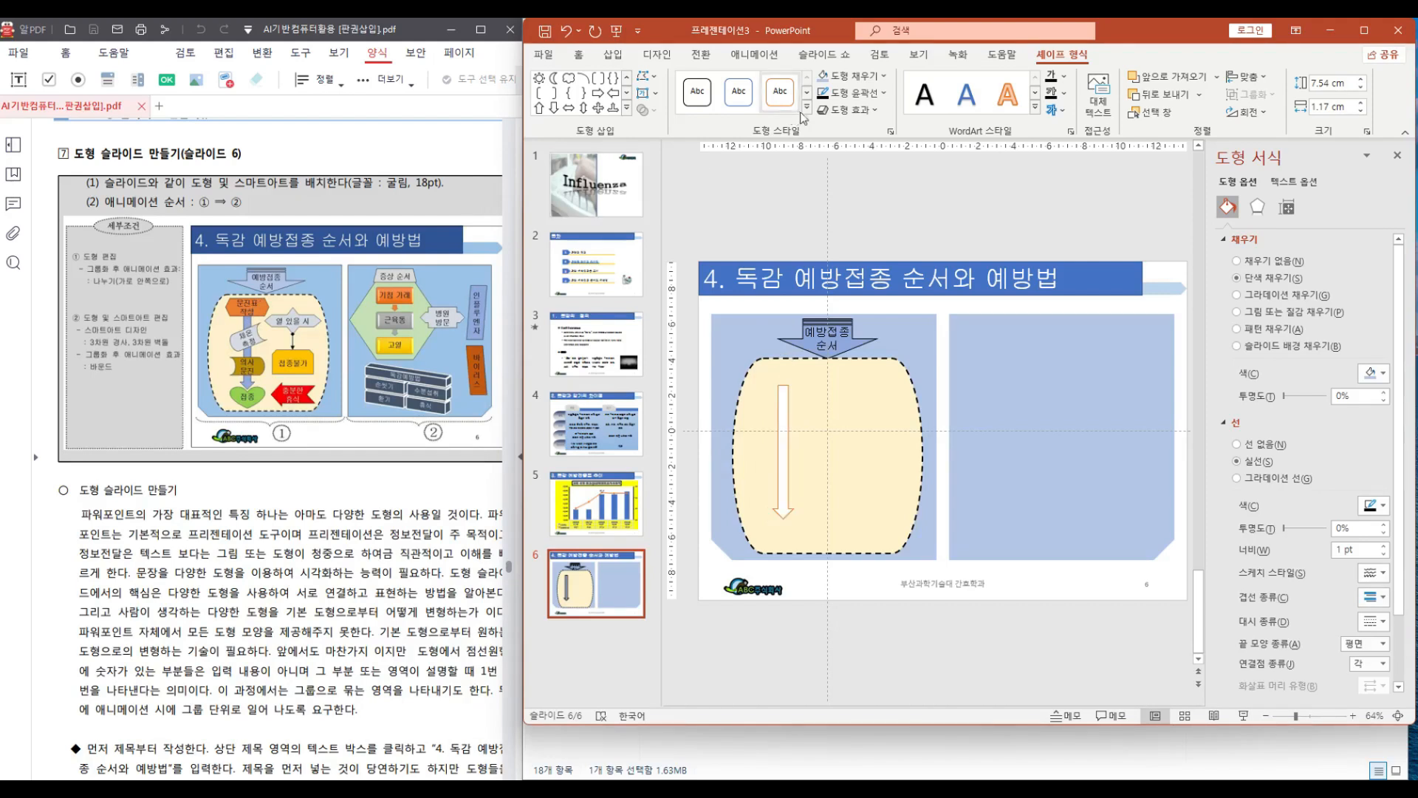
Draw a hexagon about 4.6 × 1.8 cm over the top of the thin arrow and align the arrow beneath it
{"action": "left_click", "coordinate": [627, 111]}
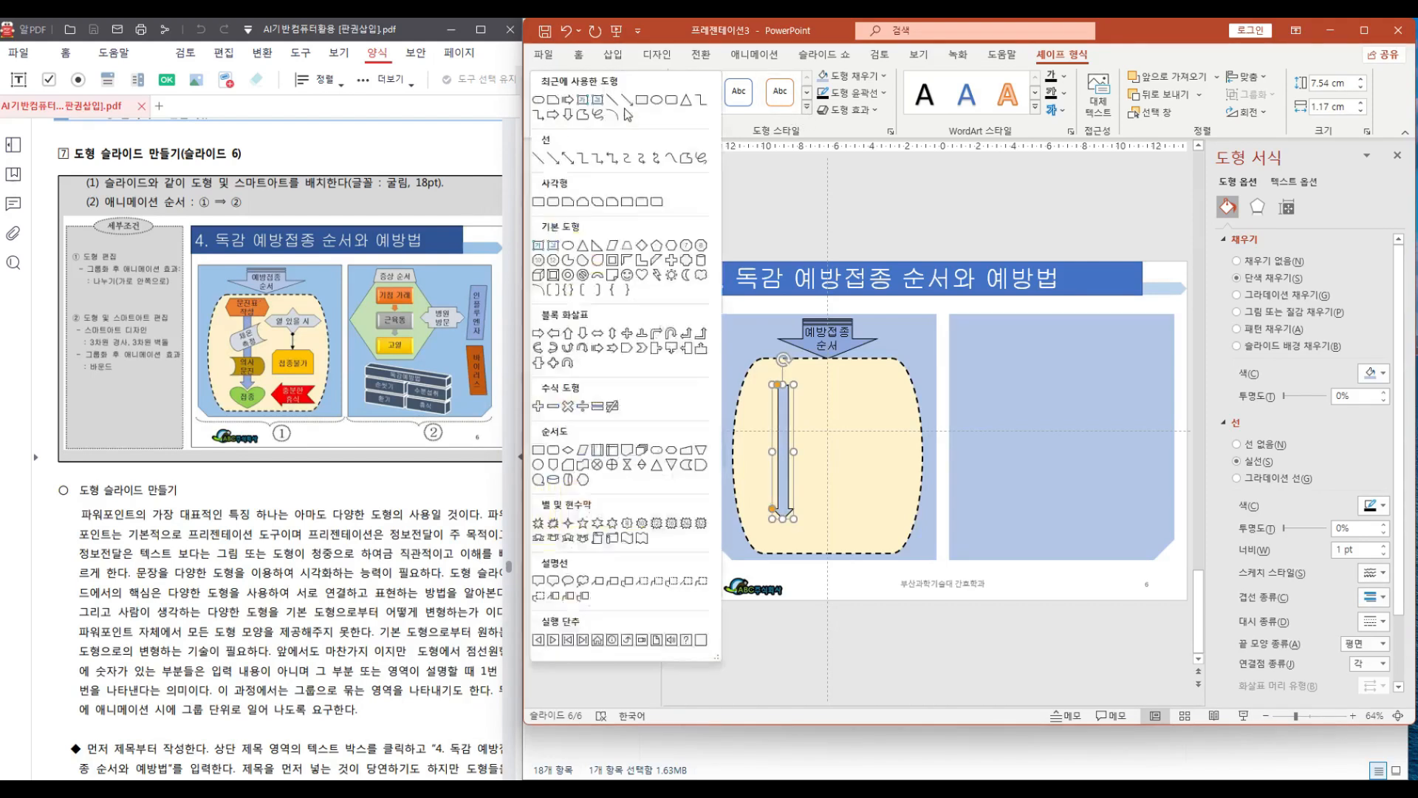
{"action": "left_click", "coordinate": [670, 246]}
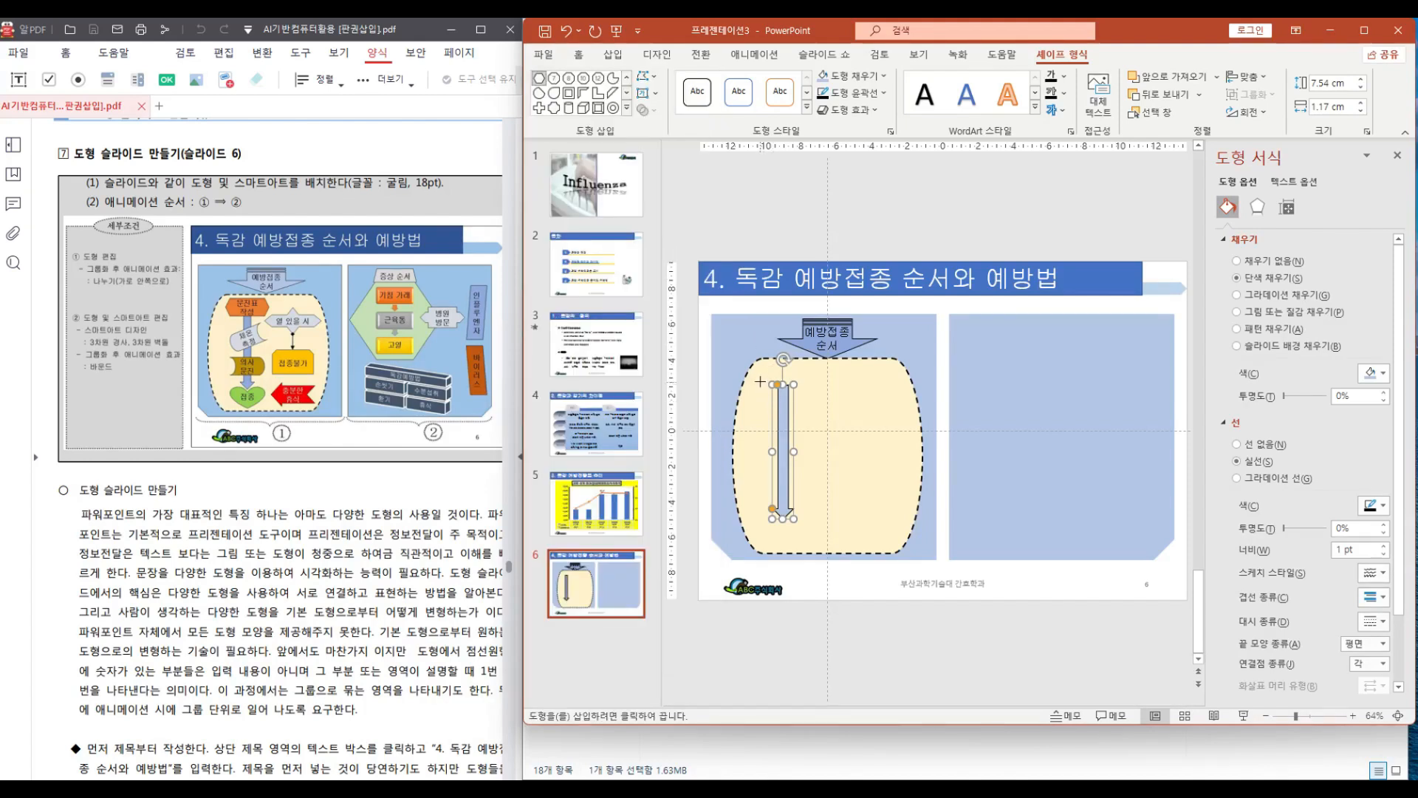
{"action": "left_click_drag", "start_coordinate": [752, 370], "coordinate": [833, 406]}
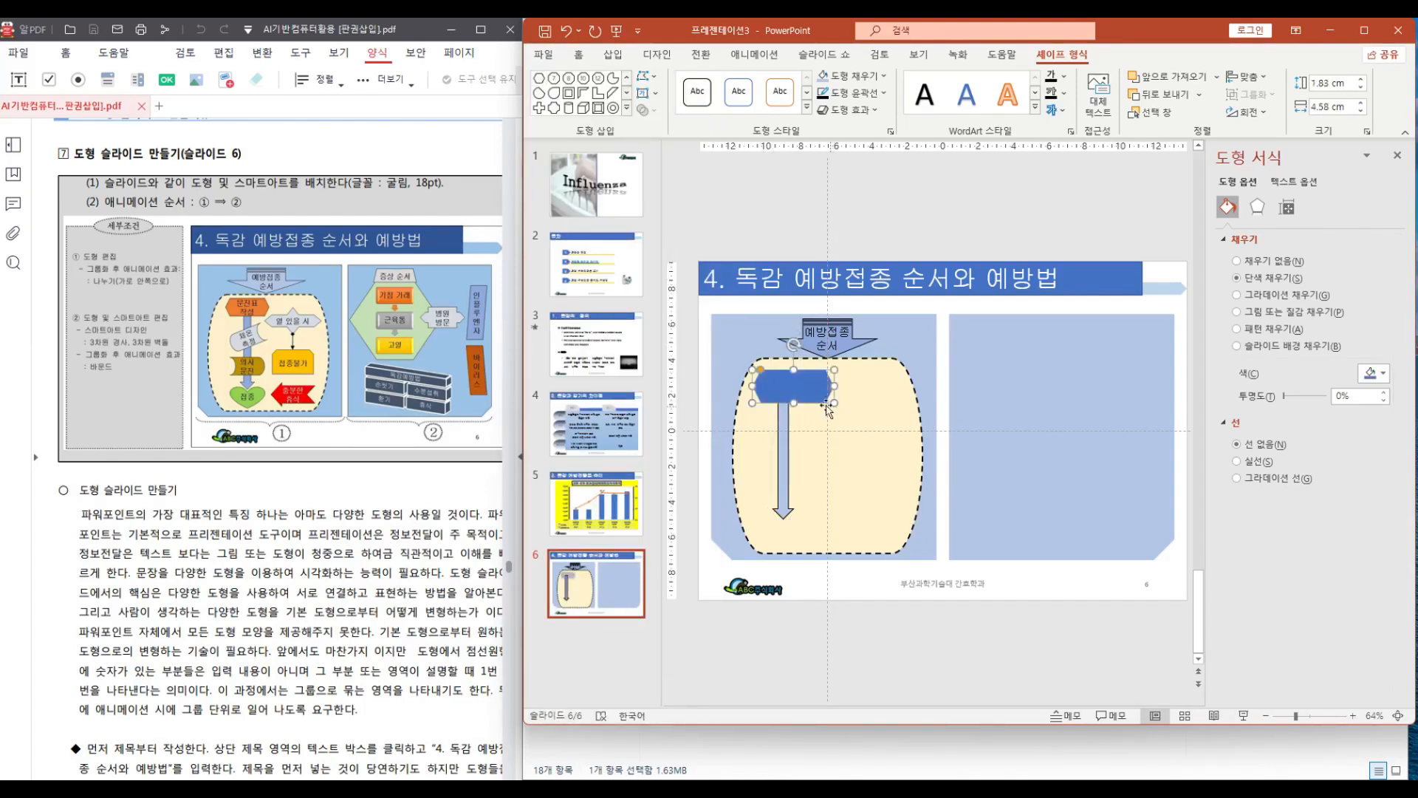
{"action": "left_click", "coordinate": [793, 458]}
{"action": "left_click_drag", "start_coordinate": [795, 459], "coordinate": [795, 459]}
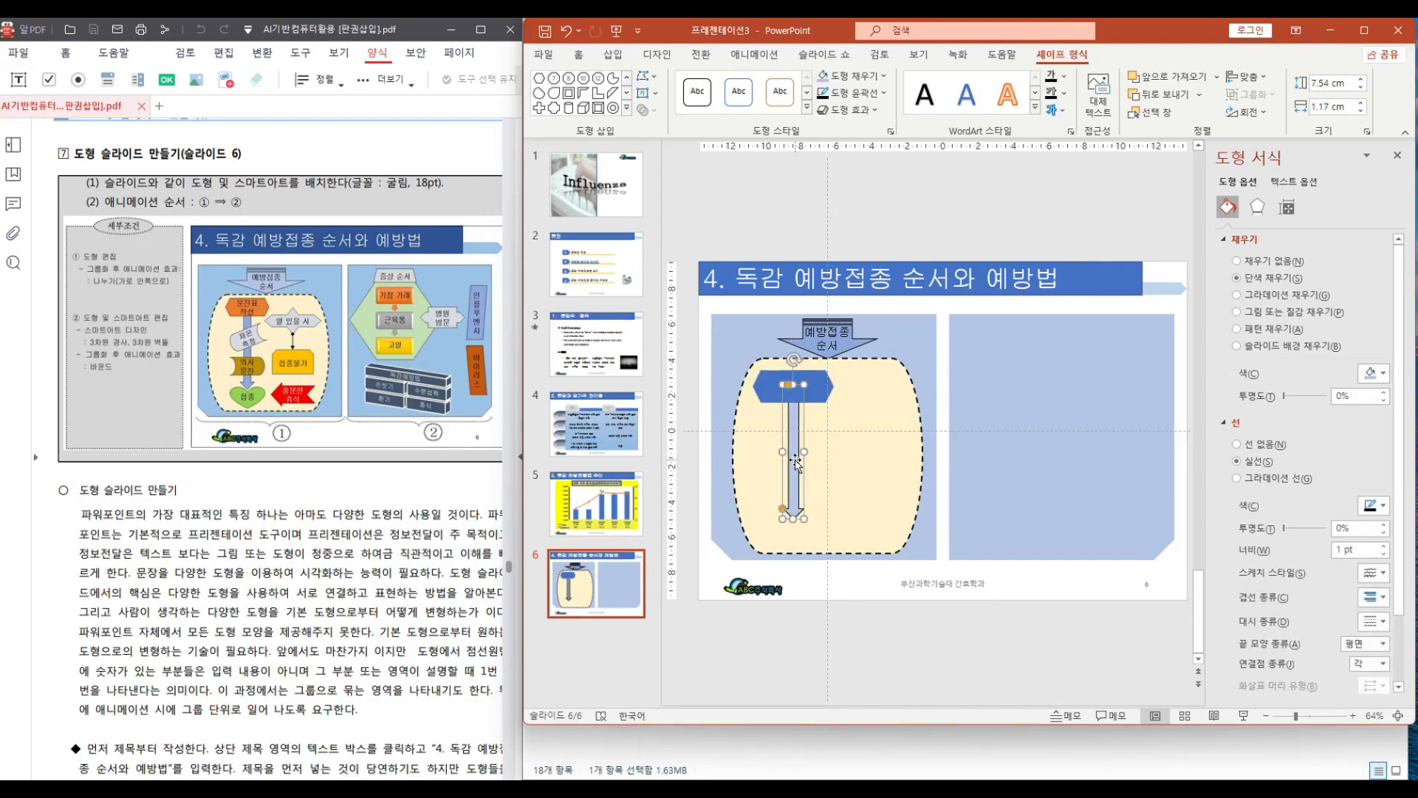
{"action": "left_click", "coordinate": [764, 384]}
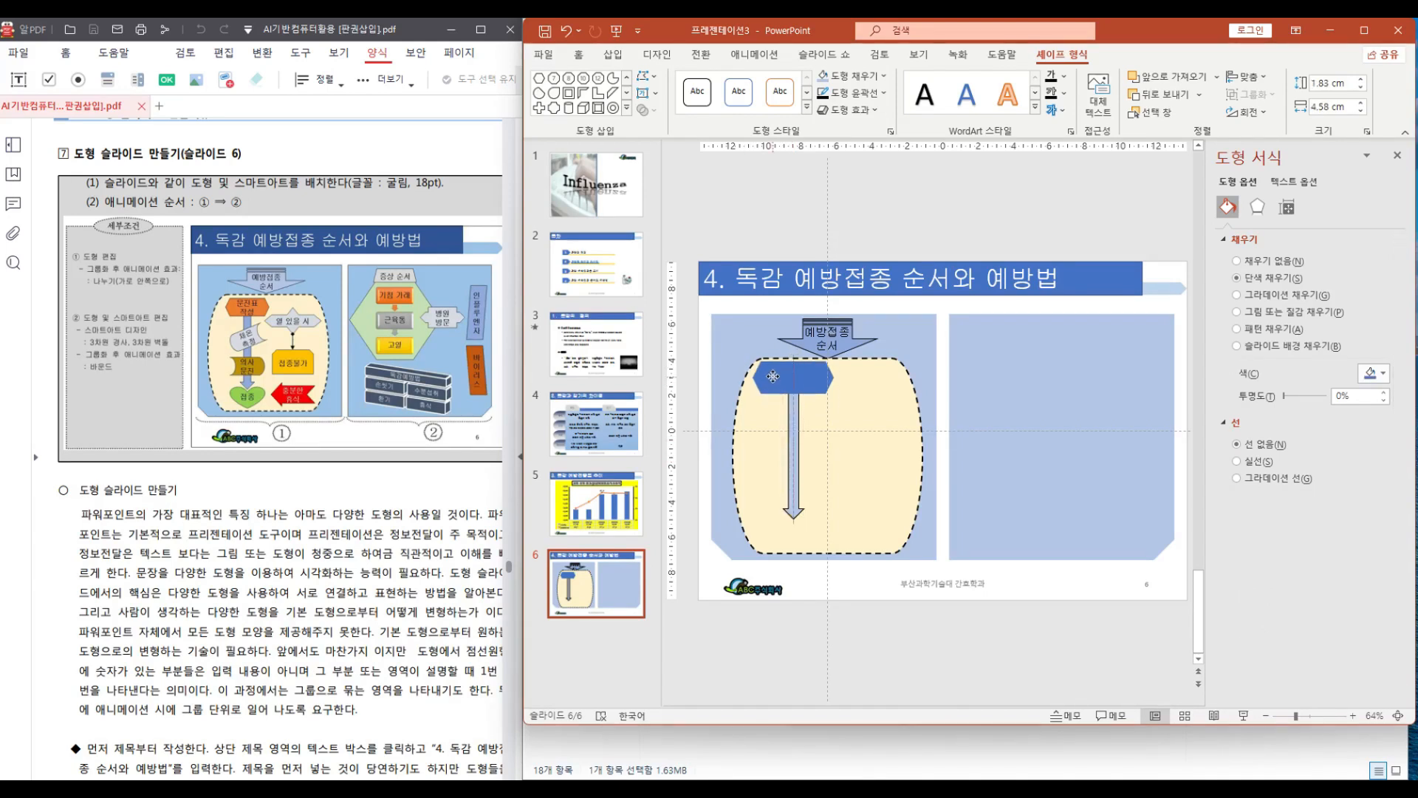
{"action": "left_click", "coordinate": [772, 376]}
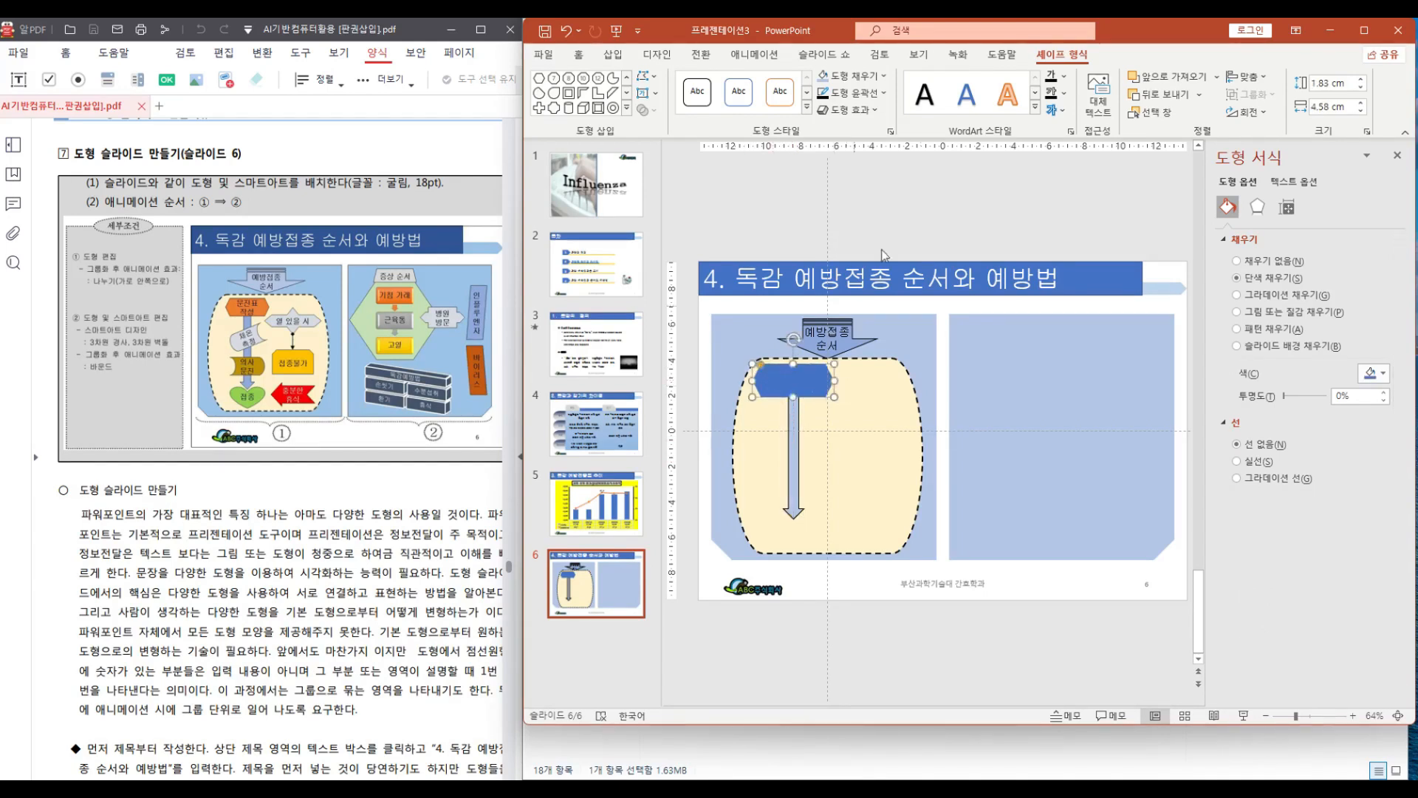
Fill the hexagon orange and apply a solid outline to it
{"action": "left_click", "coordinate": [849, 75]}
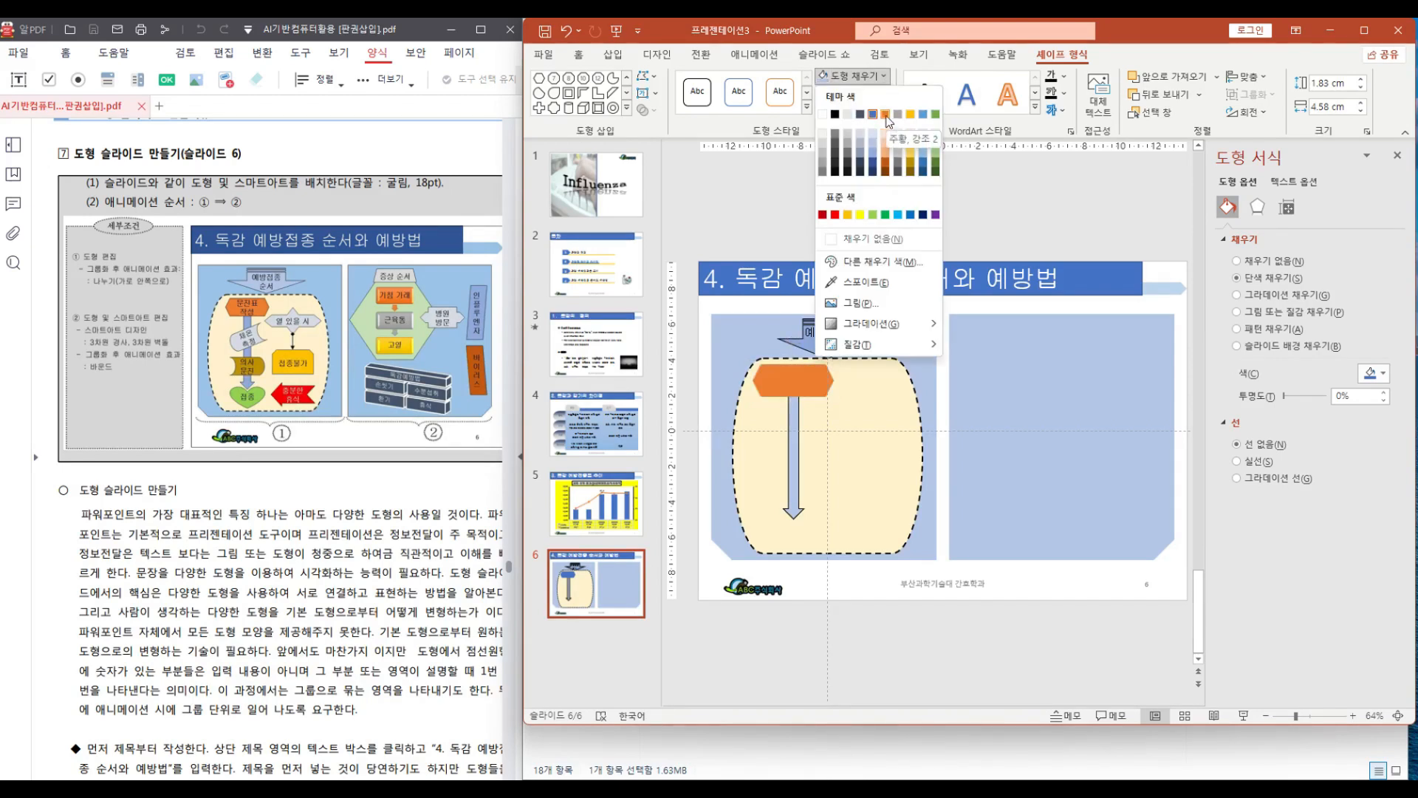
{"action": "left_click", "coordinate": [885, 115]}
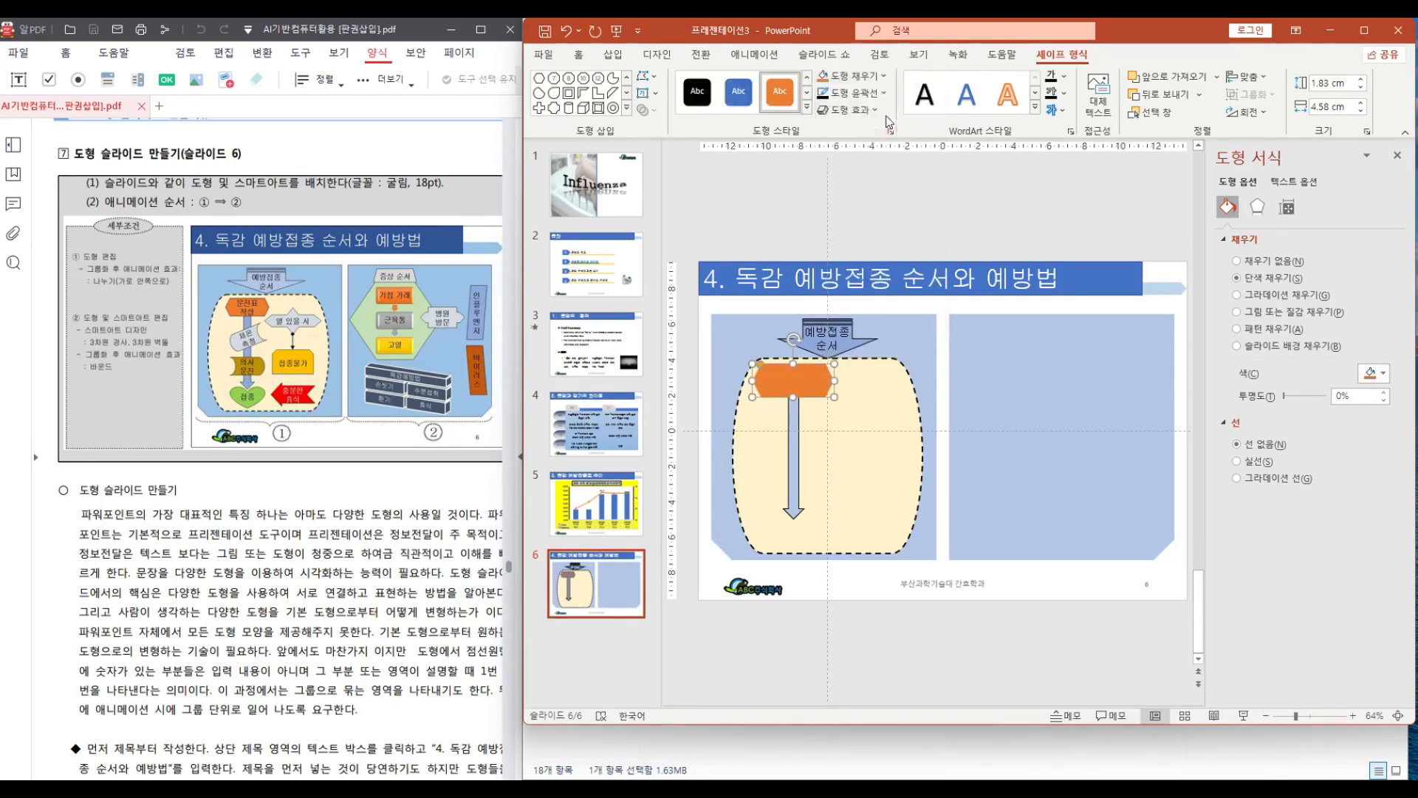
{"action": "left_click", "coordinate": [824, 96]}
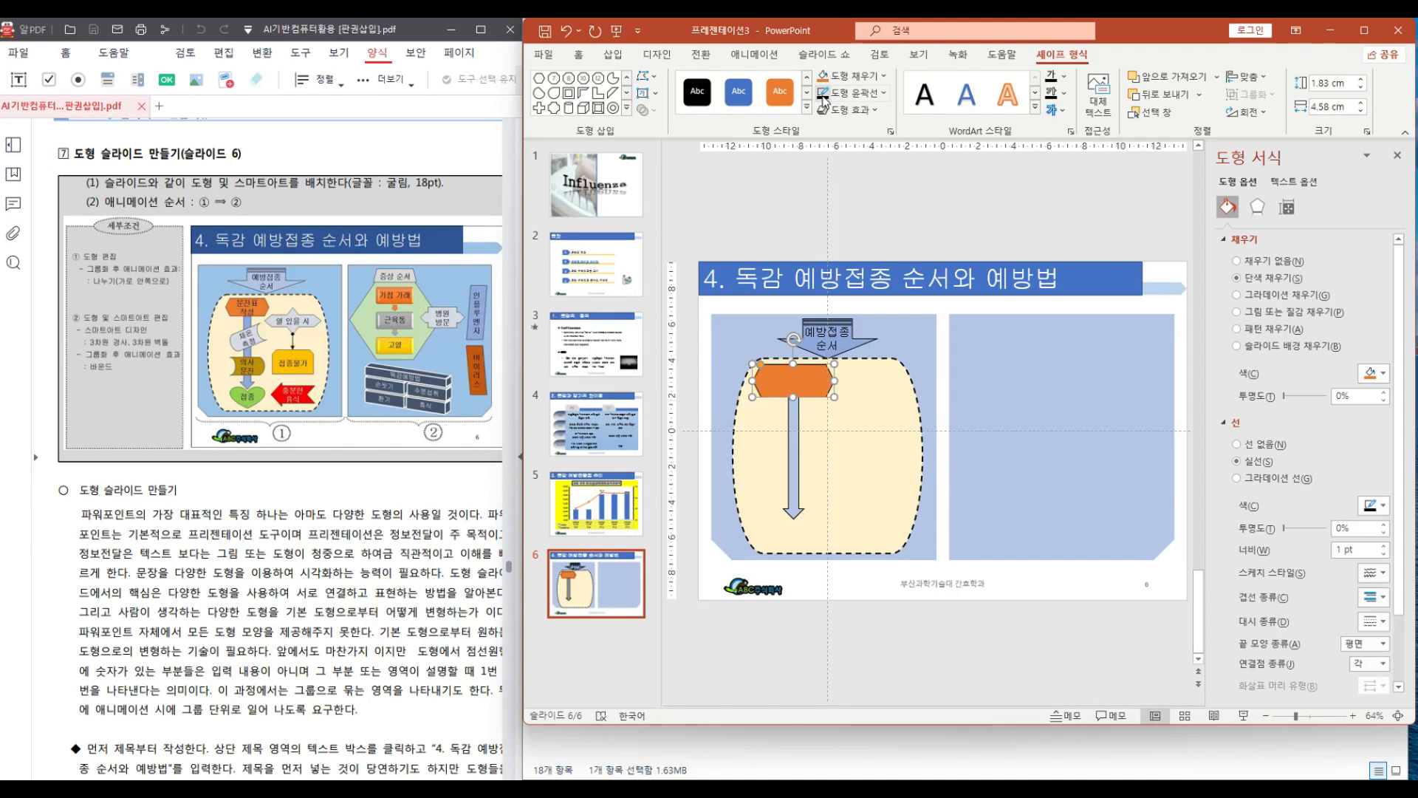
Enter the text "문진표 작성" inside the orange hexagon
{"action": "right_click", "coordinate": [803, 383]}
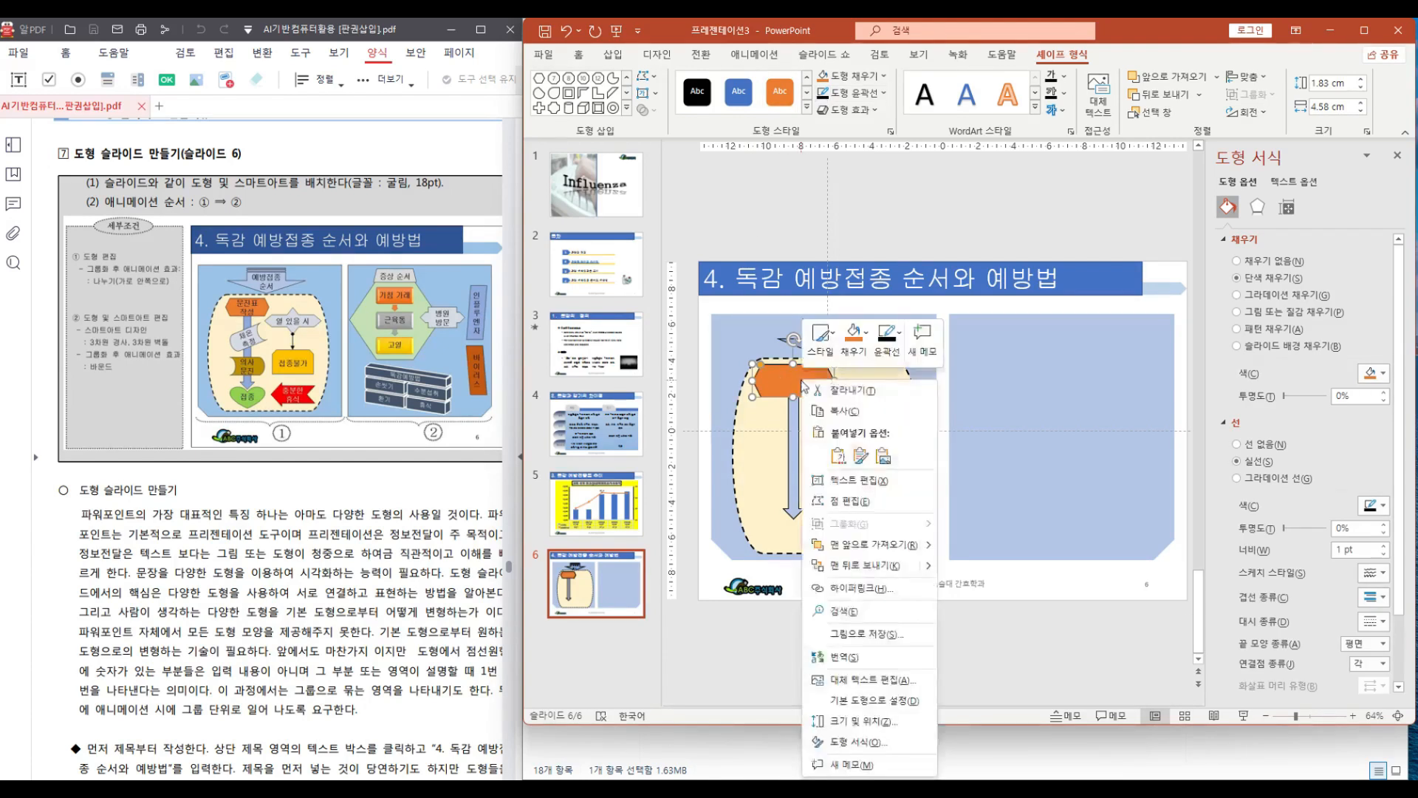
{"action": "left_click", "coordinate": [844, 481]}
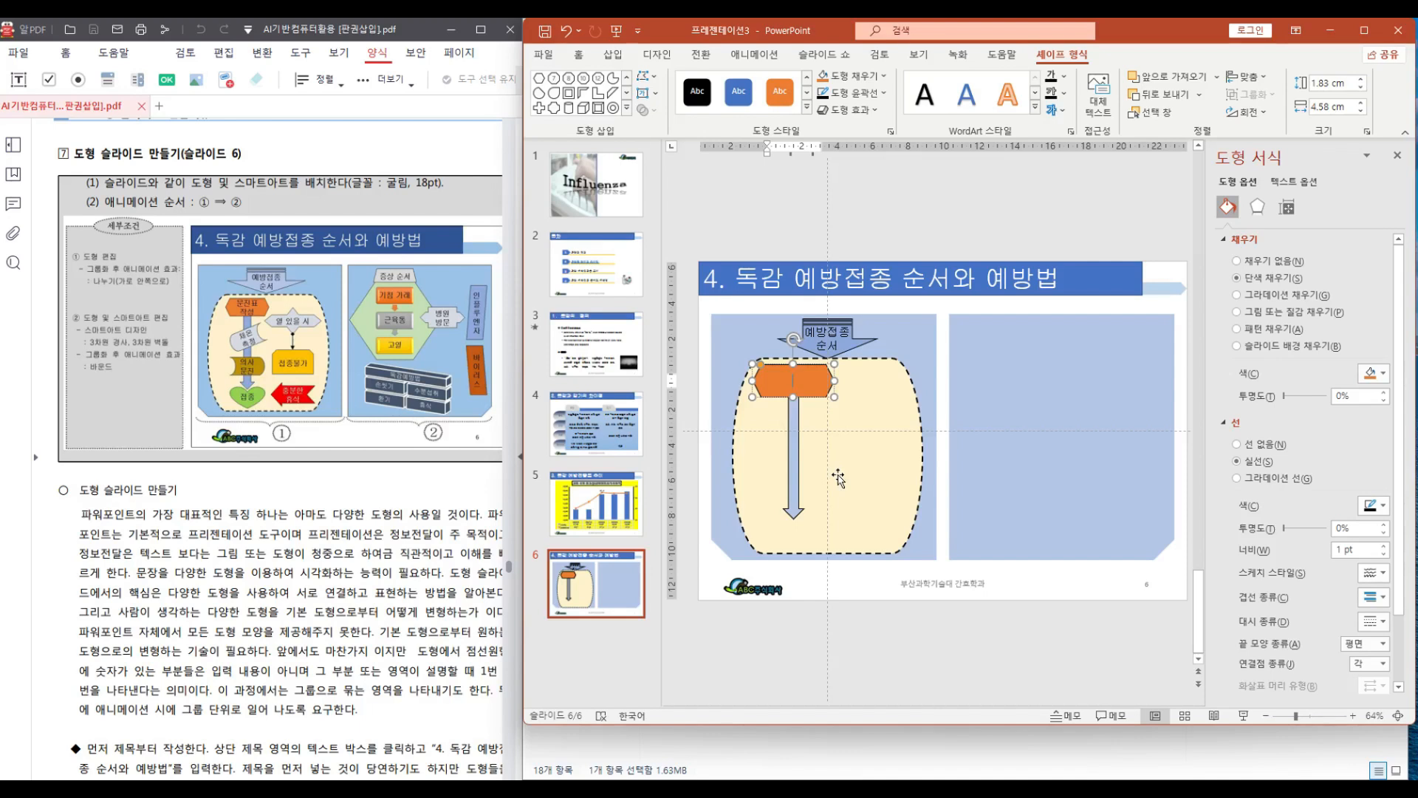
{"action": "type", "text": "무"}
{"action": "type", "text": "진"}
{"action": "type", "text": "표"}
{"action": "type", "text": " 지"}
{"action": "type", "text": "성"}
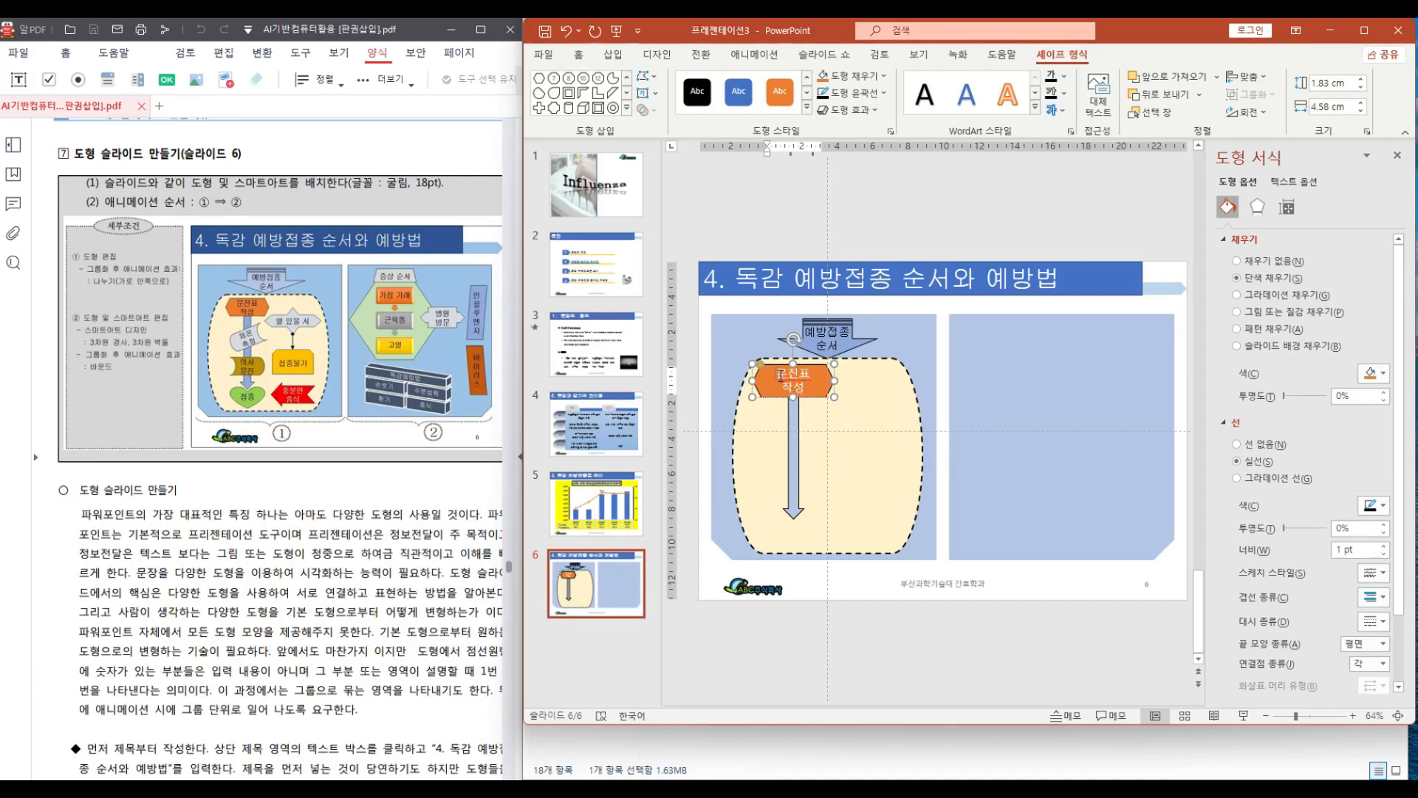
Set the hexagon text's font to 굴림 and change its font colour
{"action": "left_click_drag", "start_coordinate": [781, 377], "coordinate": [813, 395]}
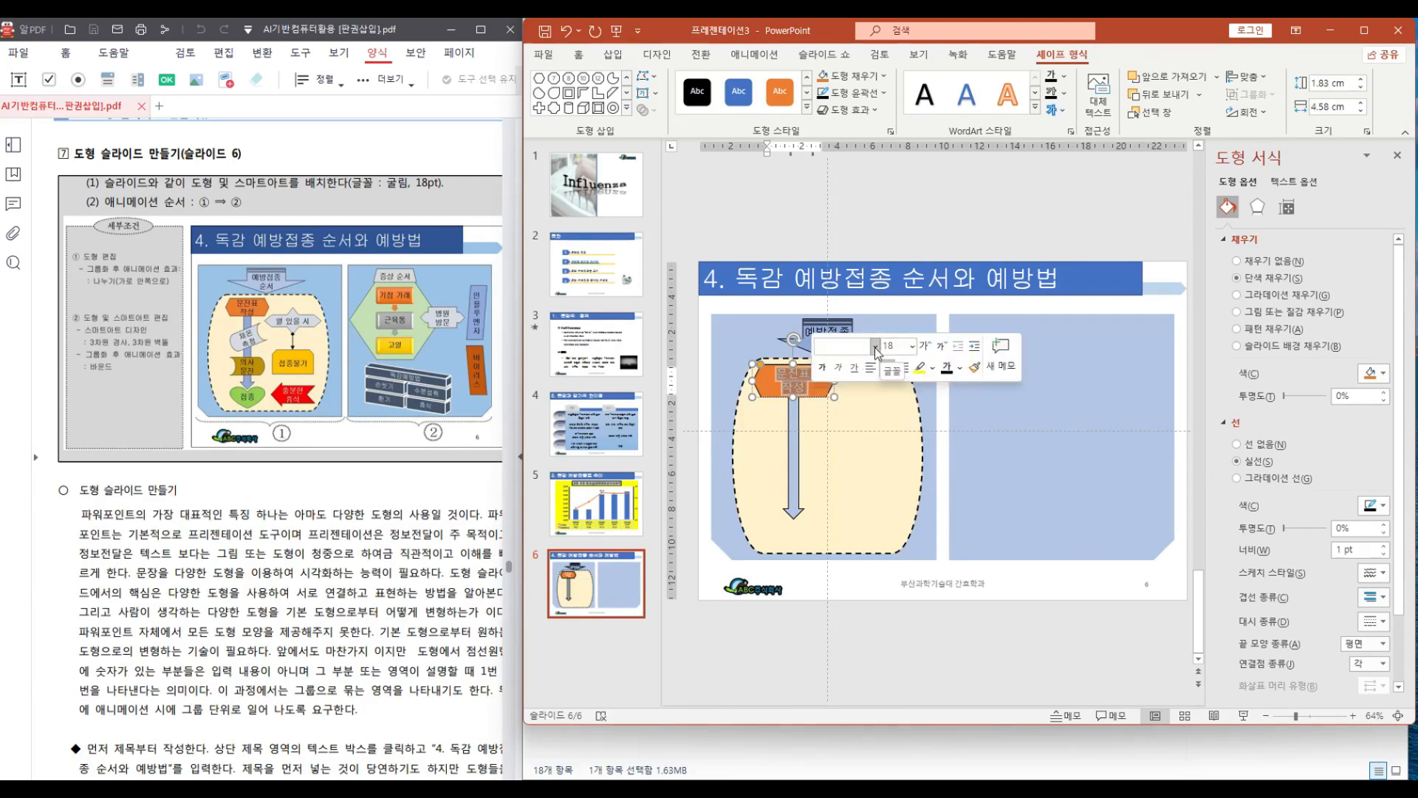
{"action": "left_click", "coordinate": [875, 347]}
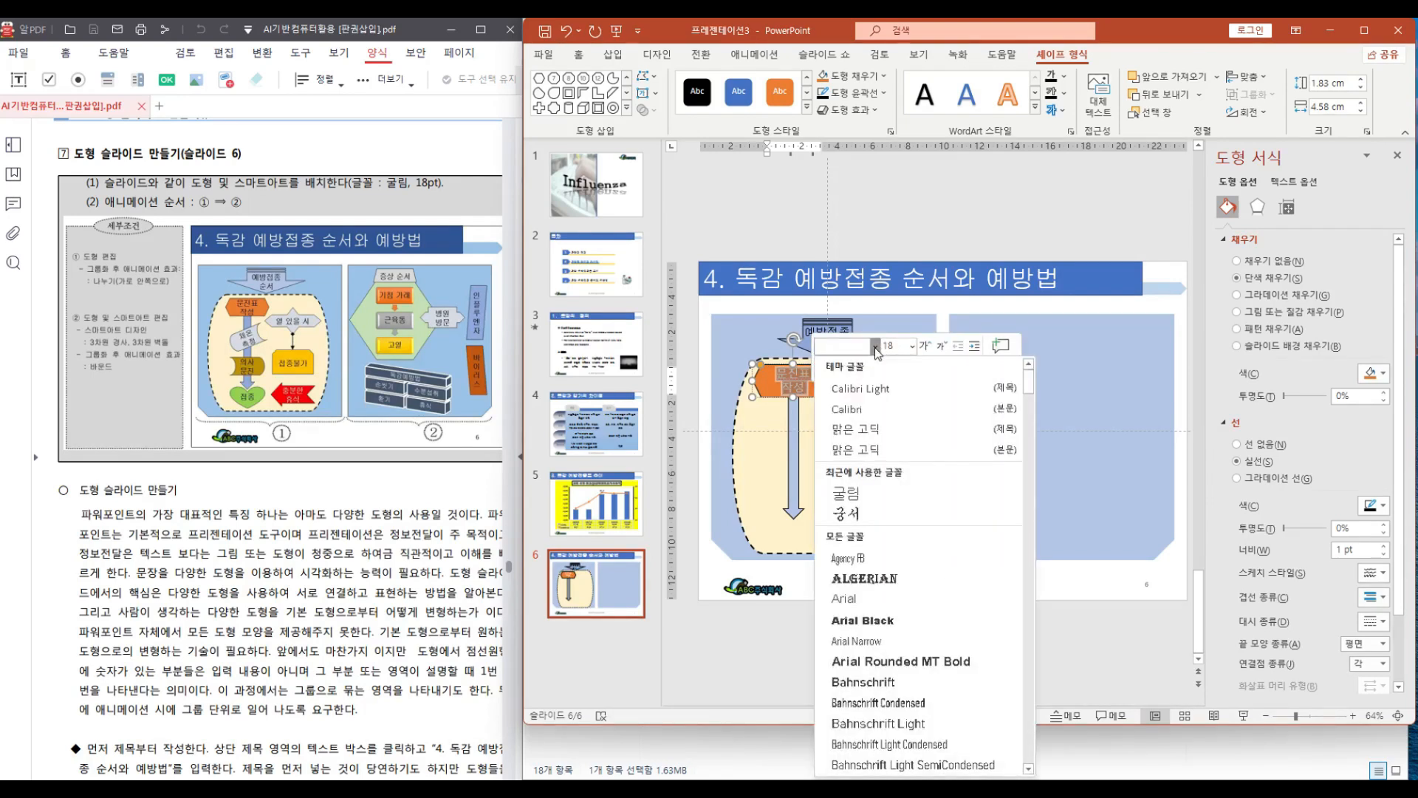
{"action": "left_click", "coordinate": [853, 493]}
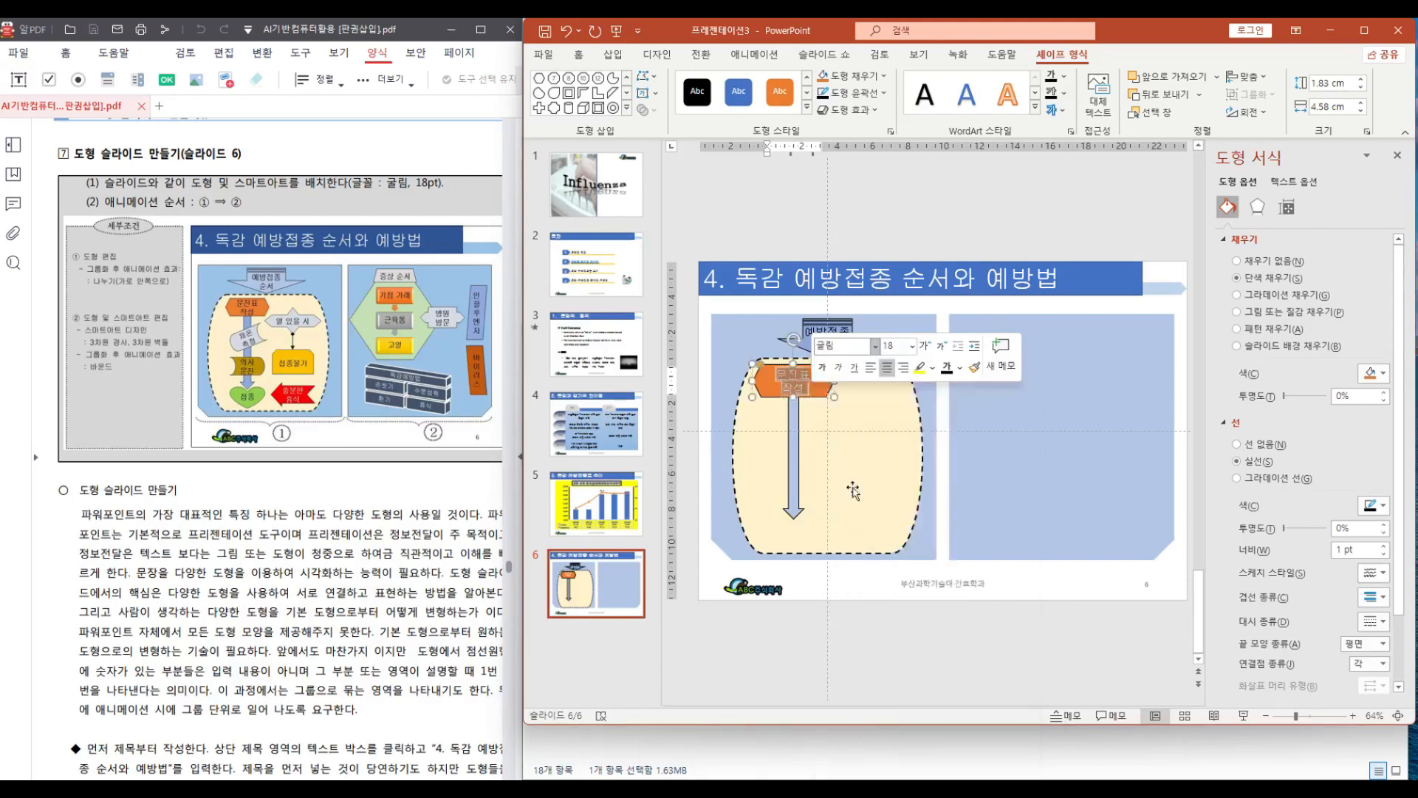
{"action": "left_click", "coordinate": [945, 371]}
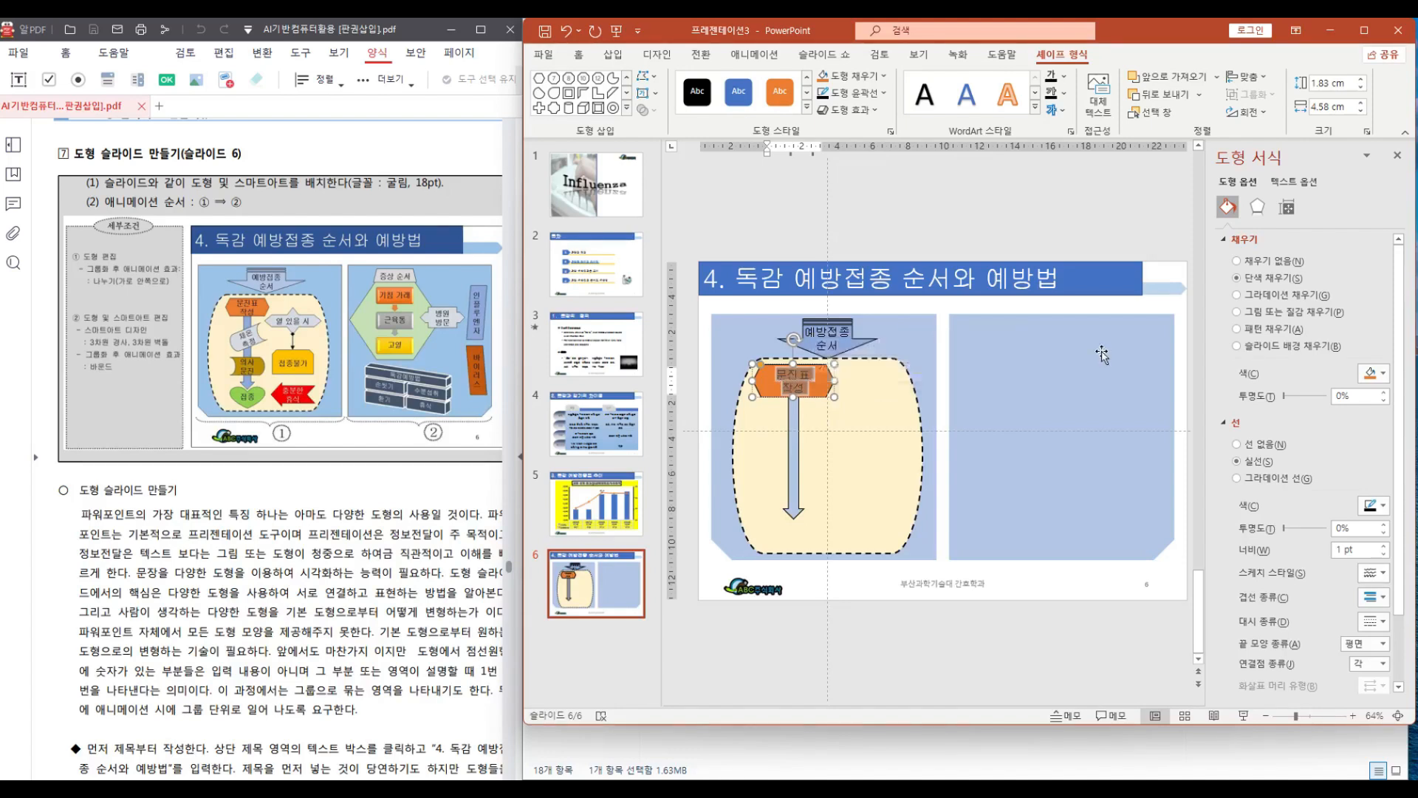
{"action": "left_click", "coordinate": [961, 387]}
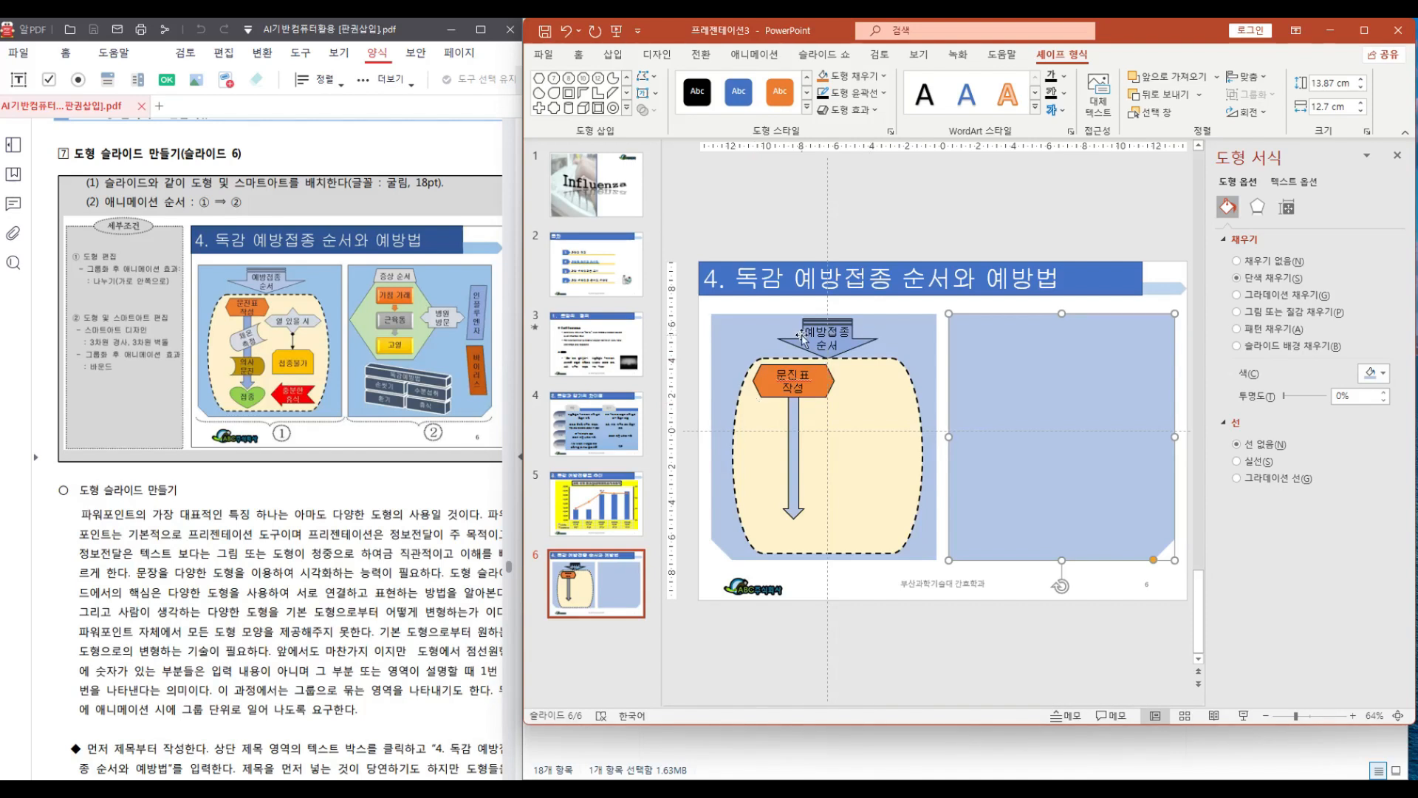
Set the orange hexagon as the default shape style
{"action": "left_click", "coordinate": [800, 377]}
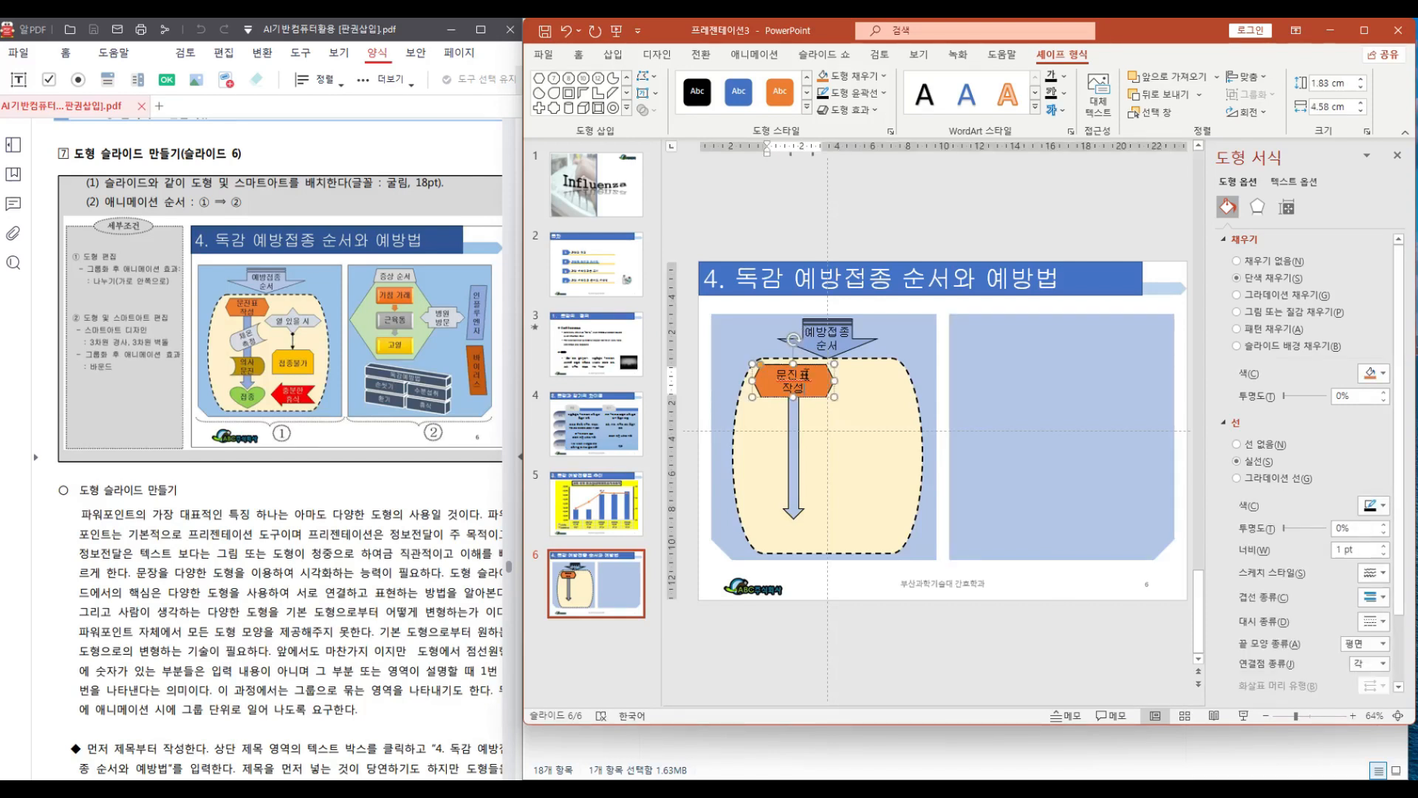
{"action": "right_click", "coordinate": [766, 389]}
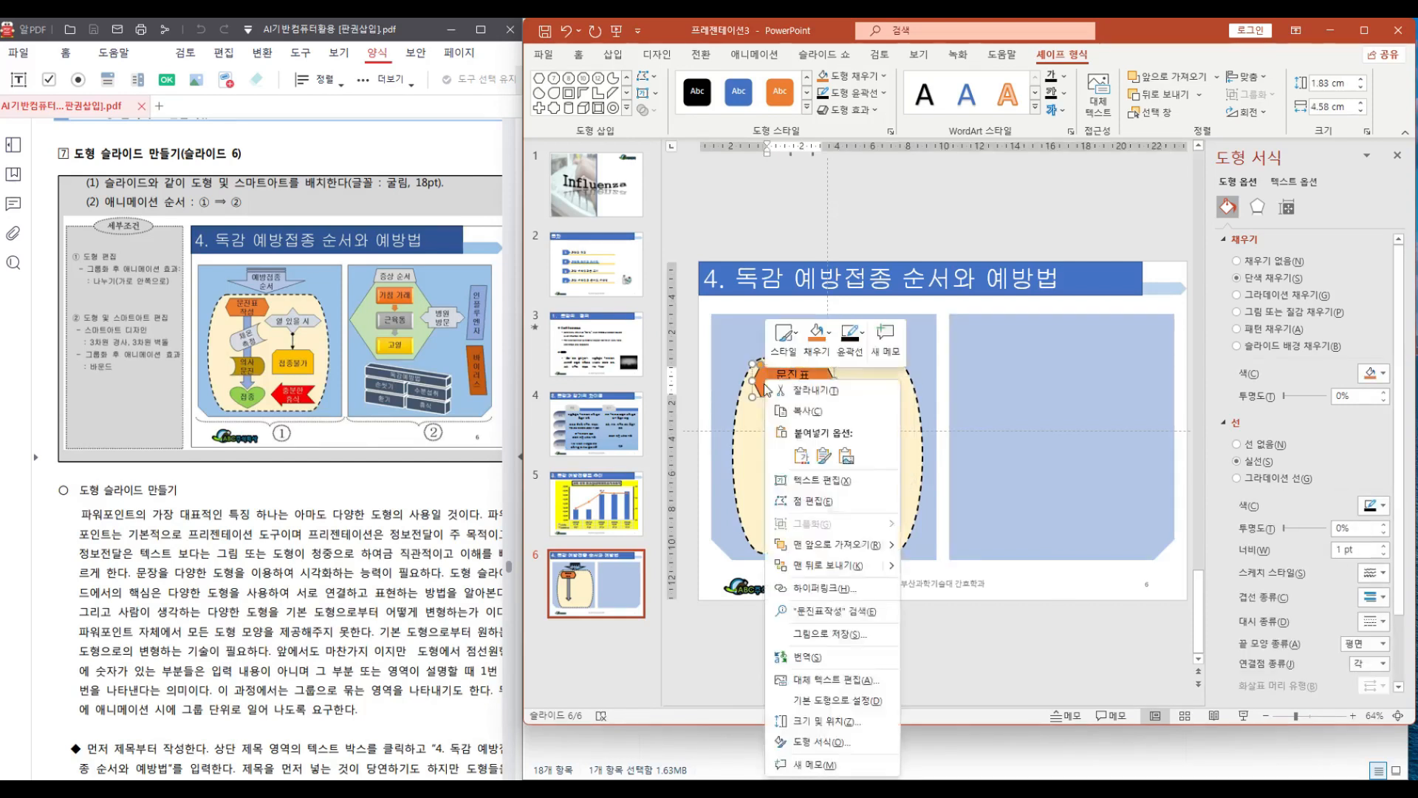
{"action": "left_click", "coordinate": [827, 701]}
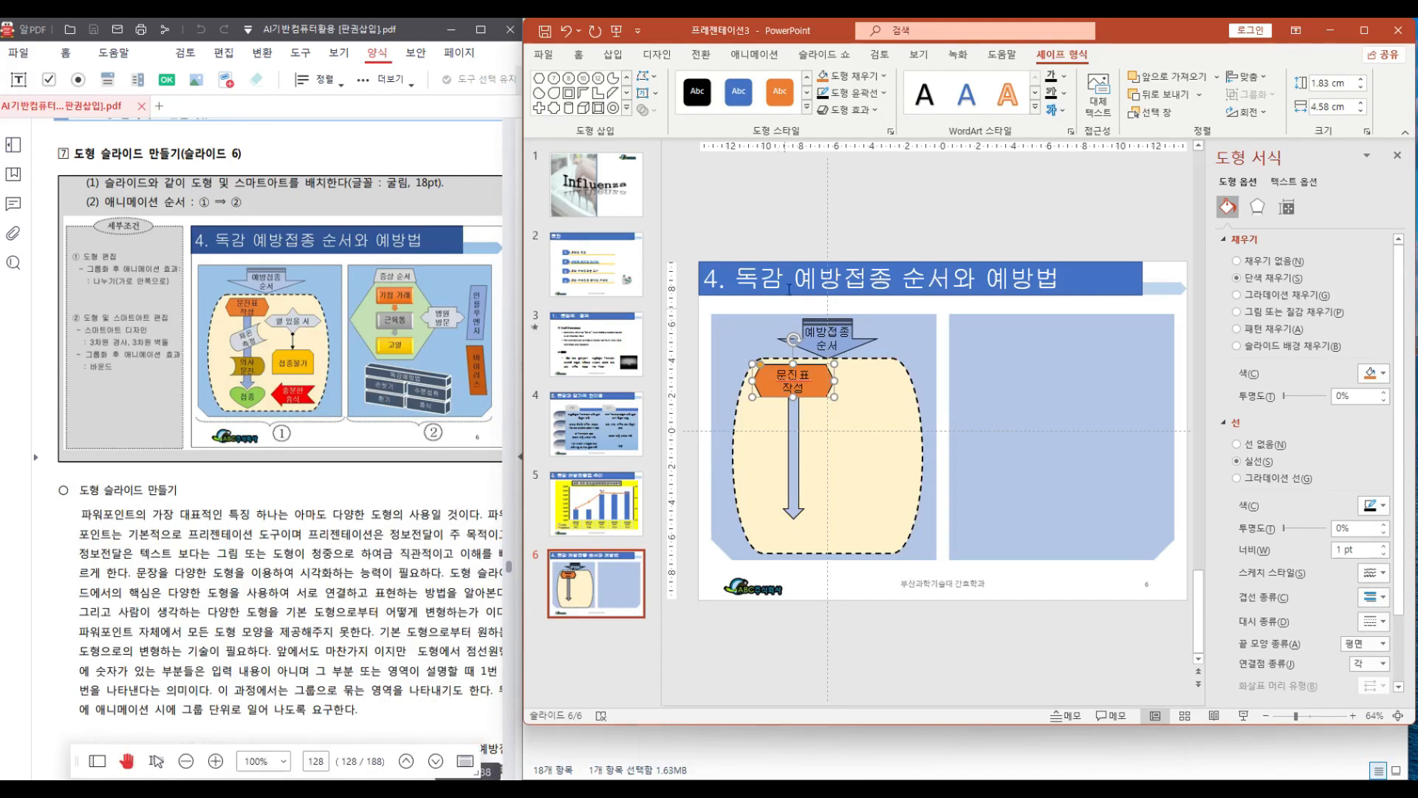
Draw a punched-tape flowchart shape about 4.4 × 1.8 cm below the hexagon and fill it light gray
{"action": "left_click", "coordinate": [627, 108]}
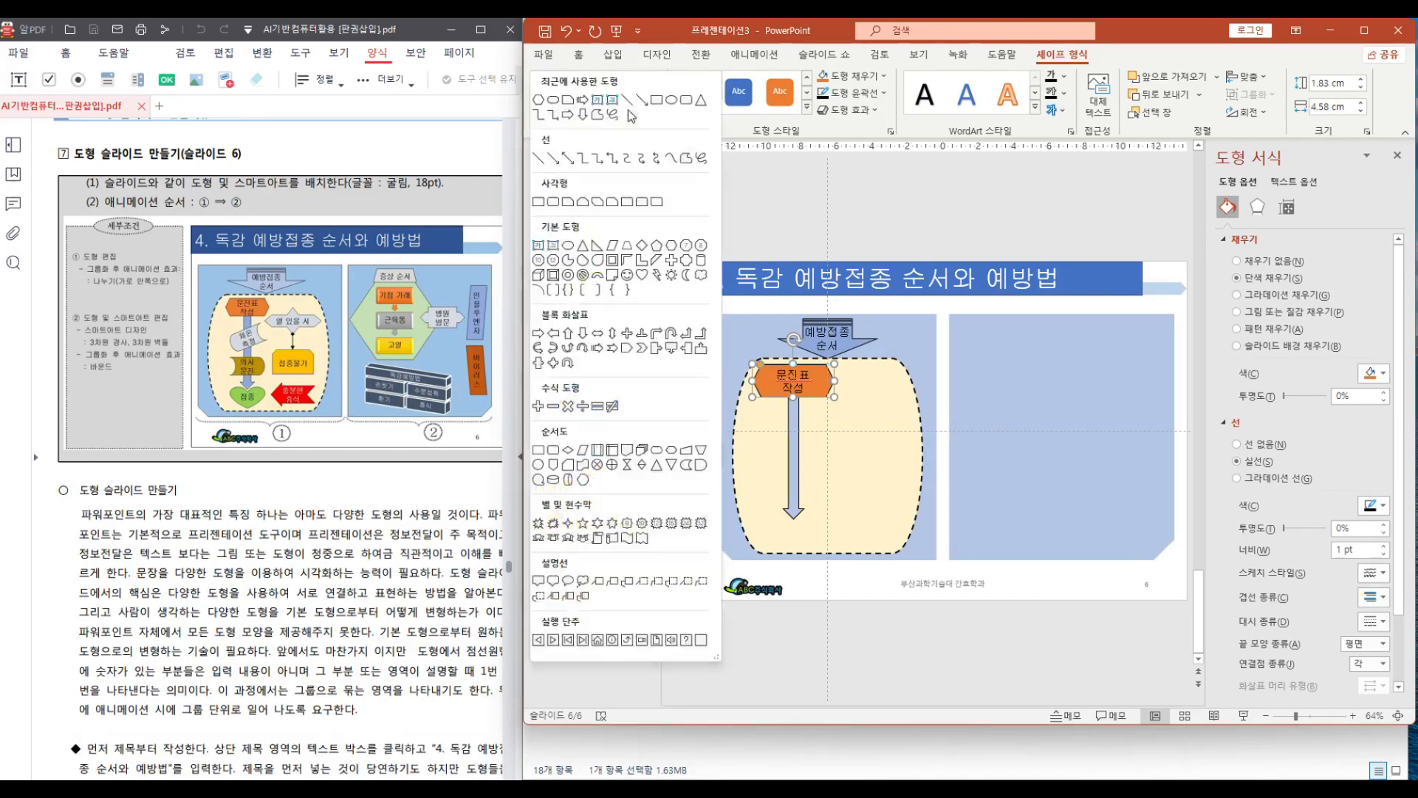
{"action": "left_click", "coordinate": [686, 466]}
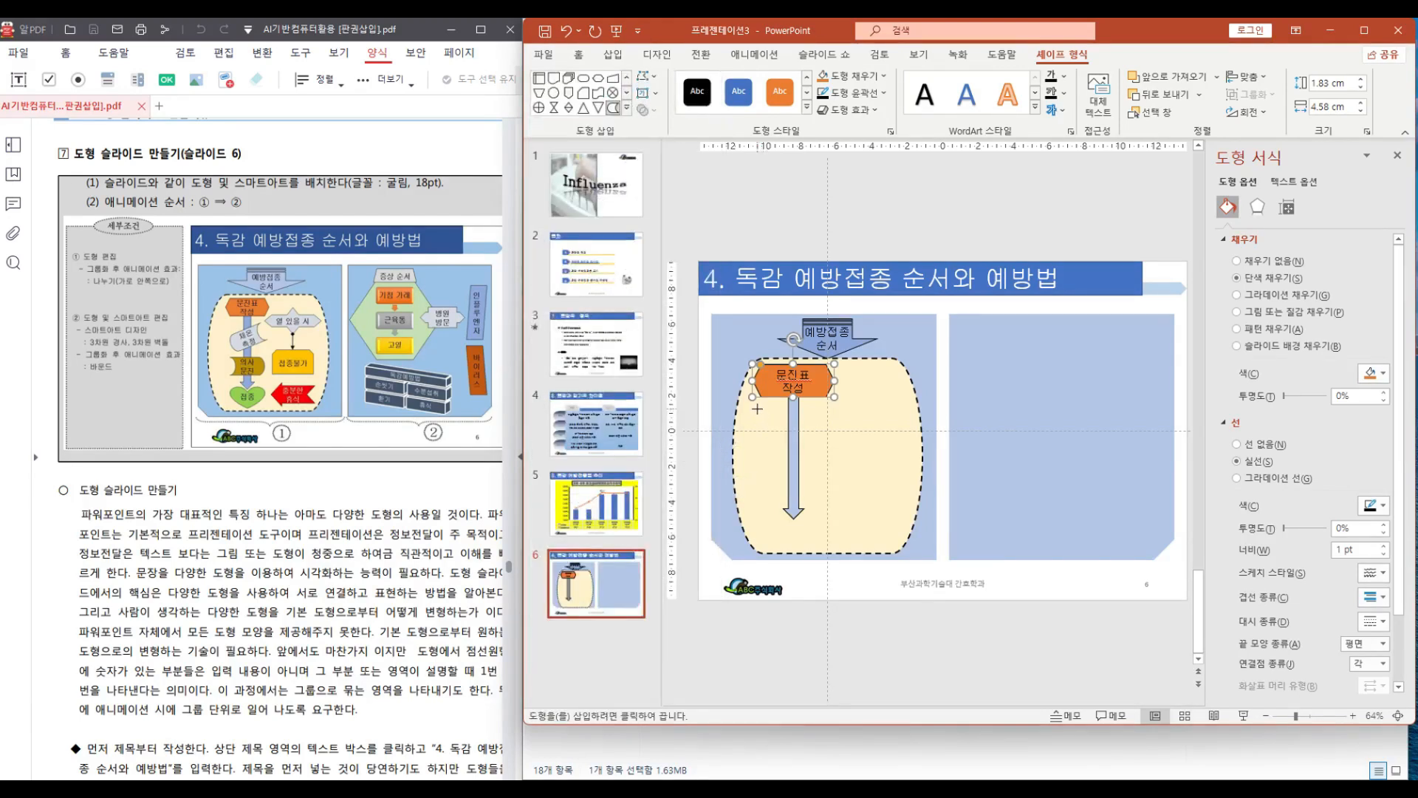
{"action": "left_click_drag", "start_coordinate": [757, 408], "coordinate": [792, 444]}
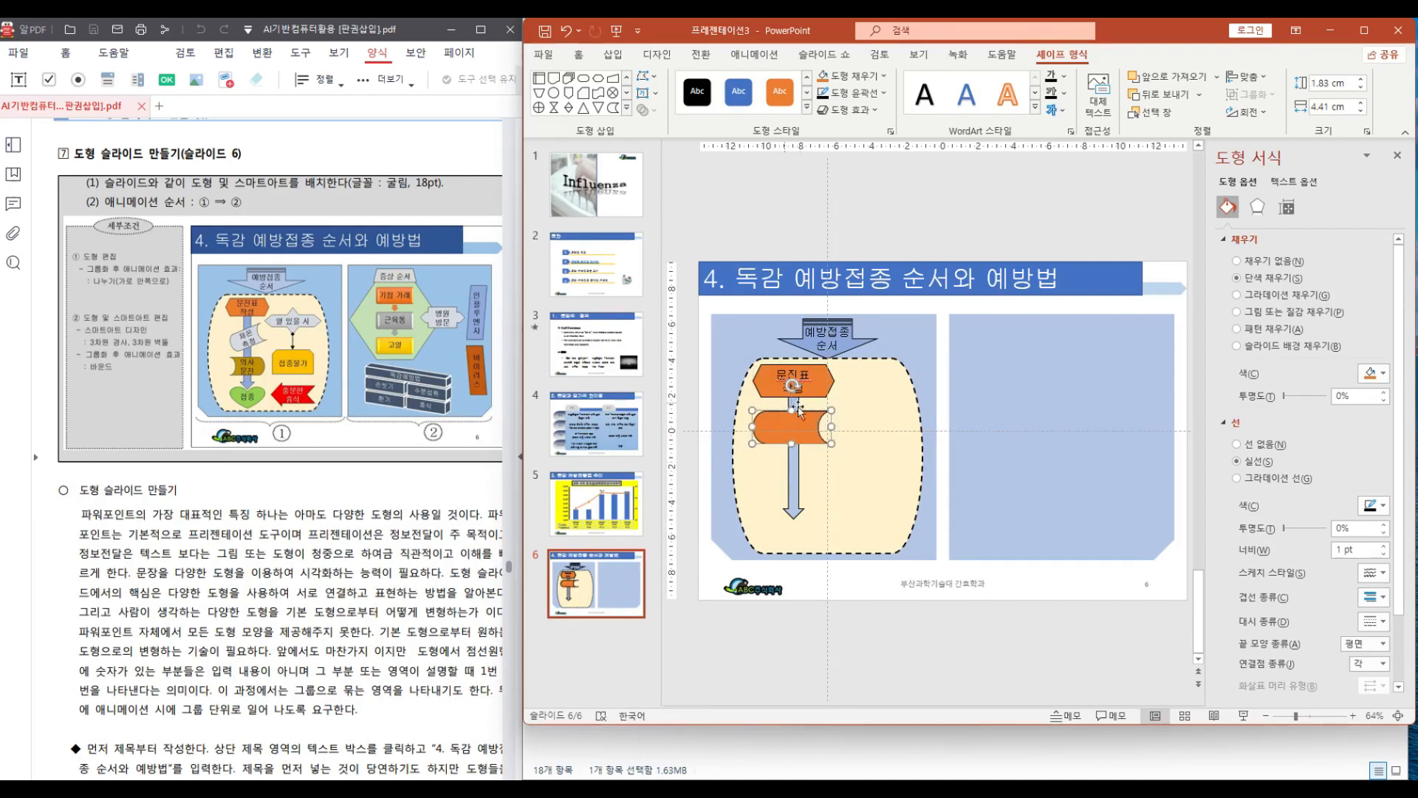
{"action": "left_click", "coordinate": [884, 76]}
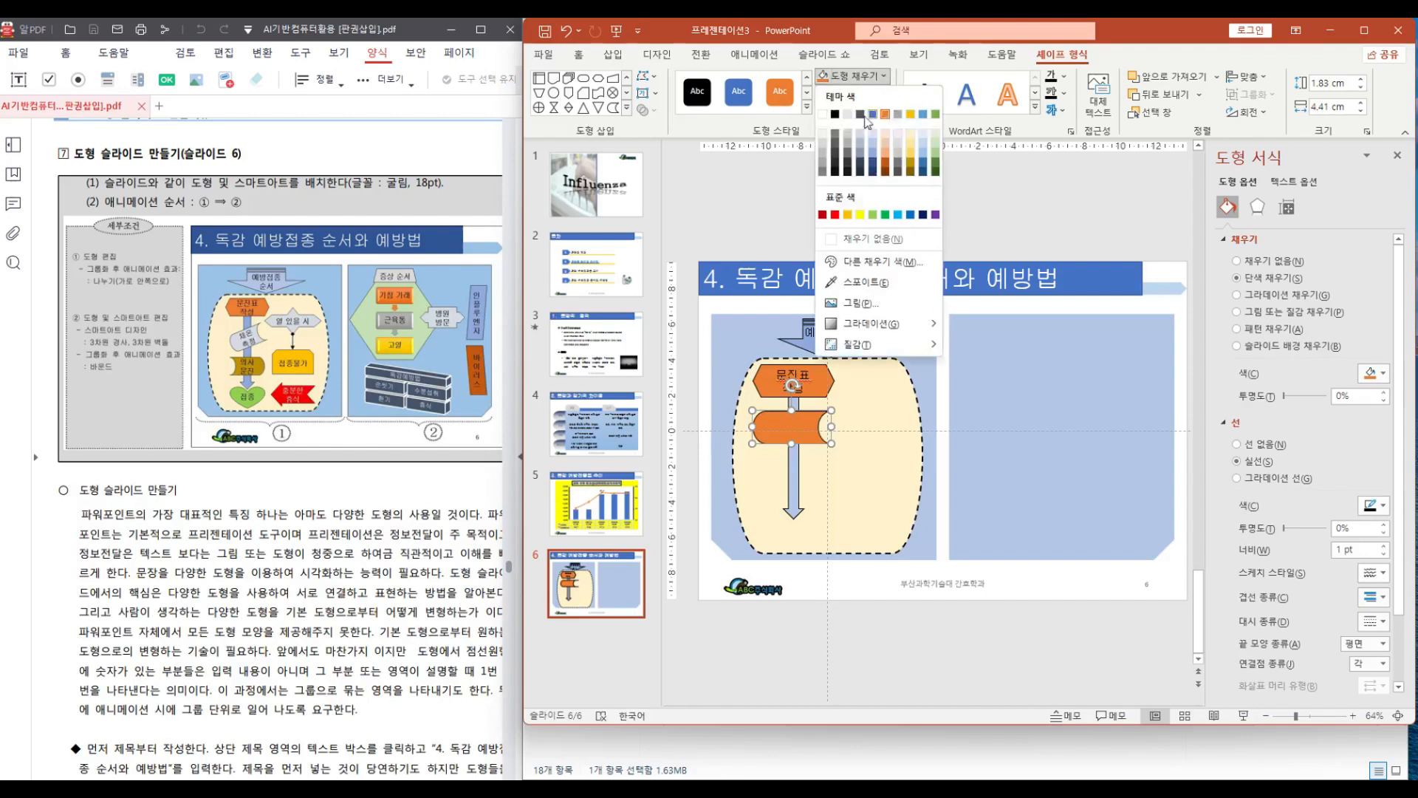
{"action": "left_click", "coordinate": [824, 138]}
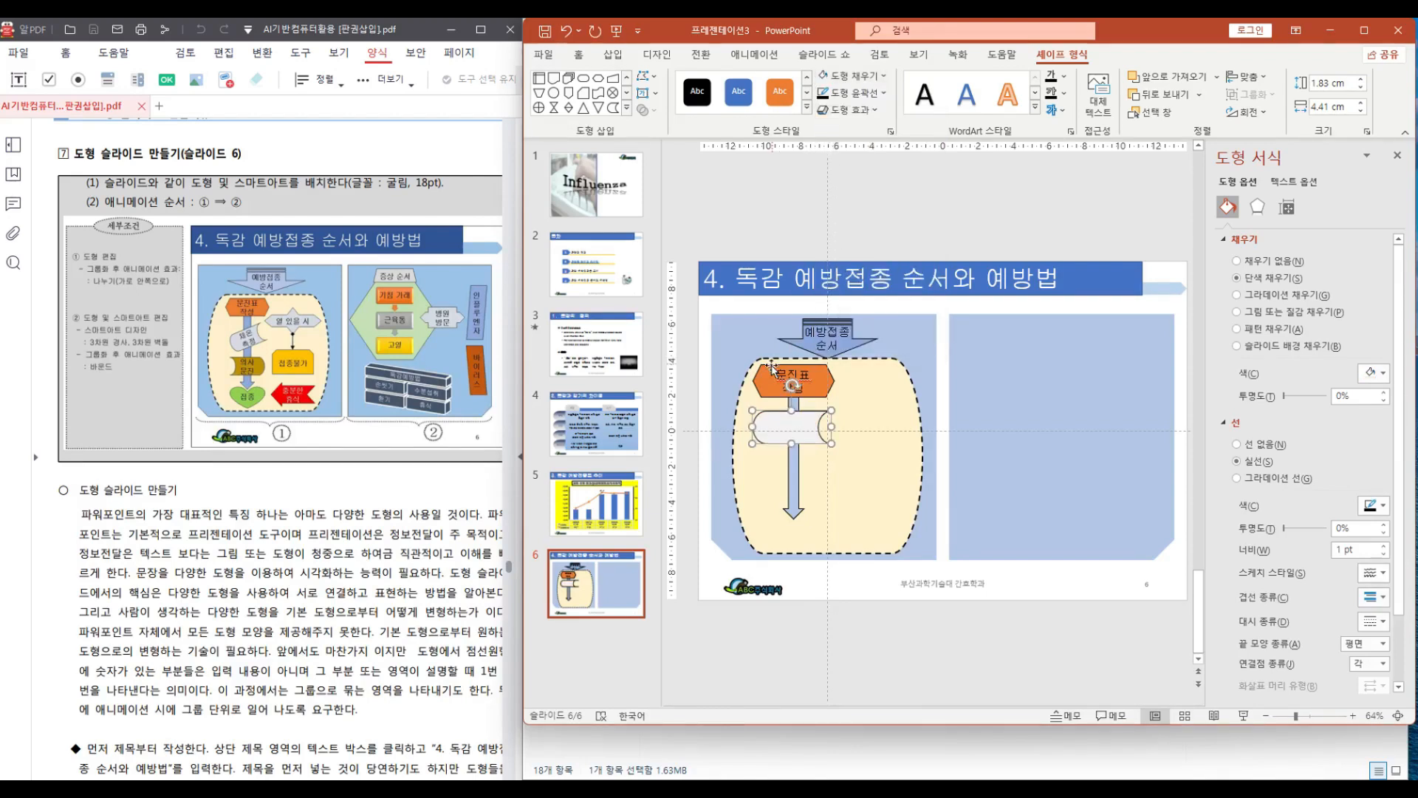
Enter "체온 측정" on two lines inside the punched-tape shape
{"action": "right_click", "coordinate": [789, 426]}
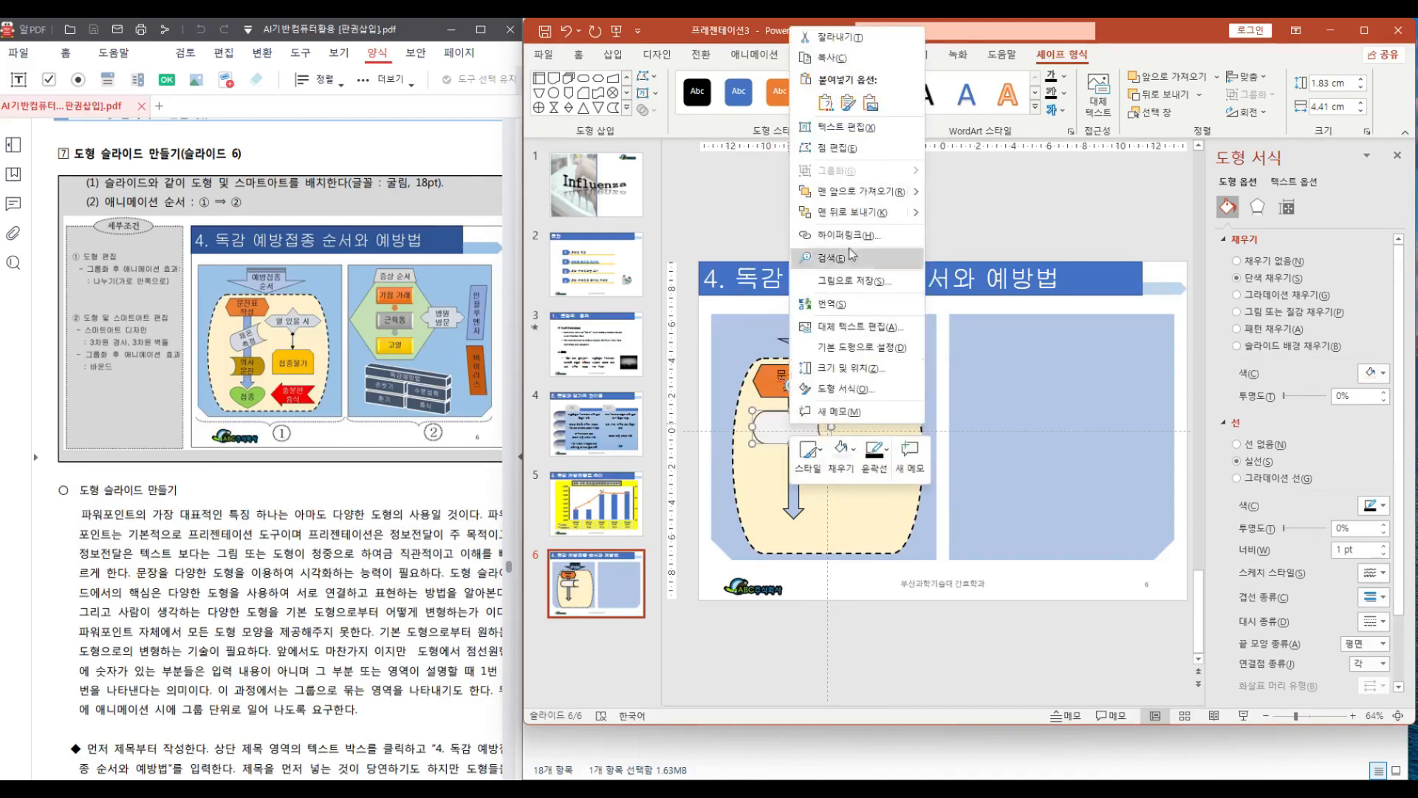
{"action": "left_click", "coordinate": [869, 131]}
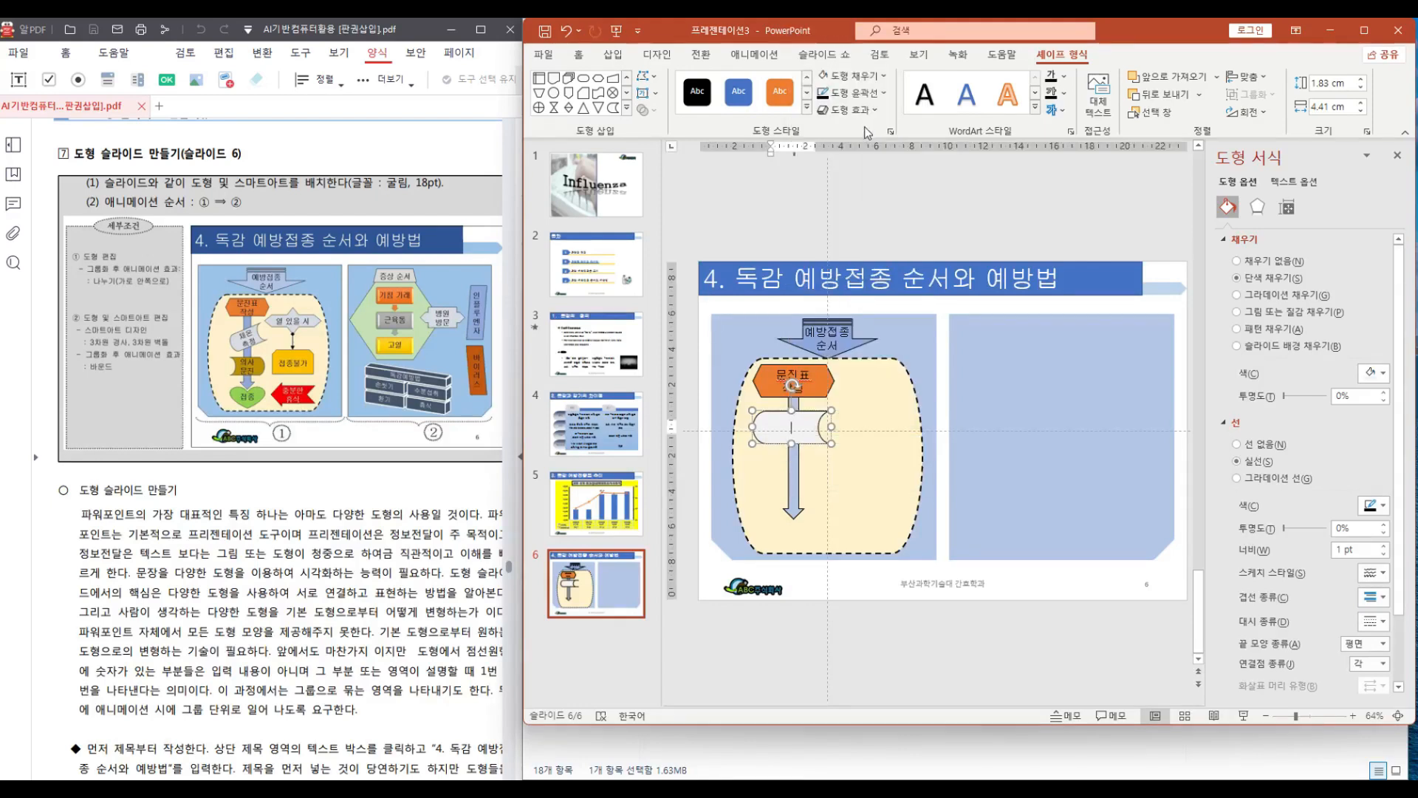
{"action": "type", "text": "ㅊ체외"}
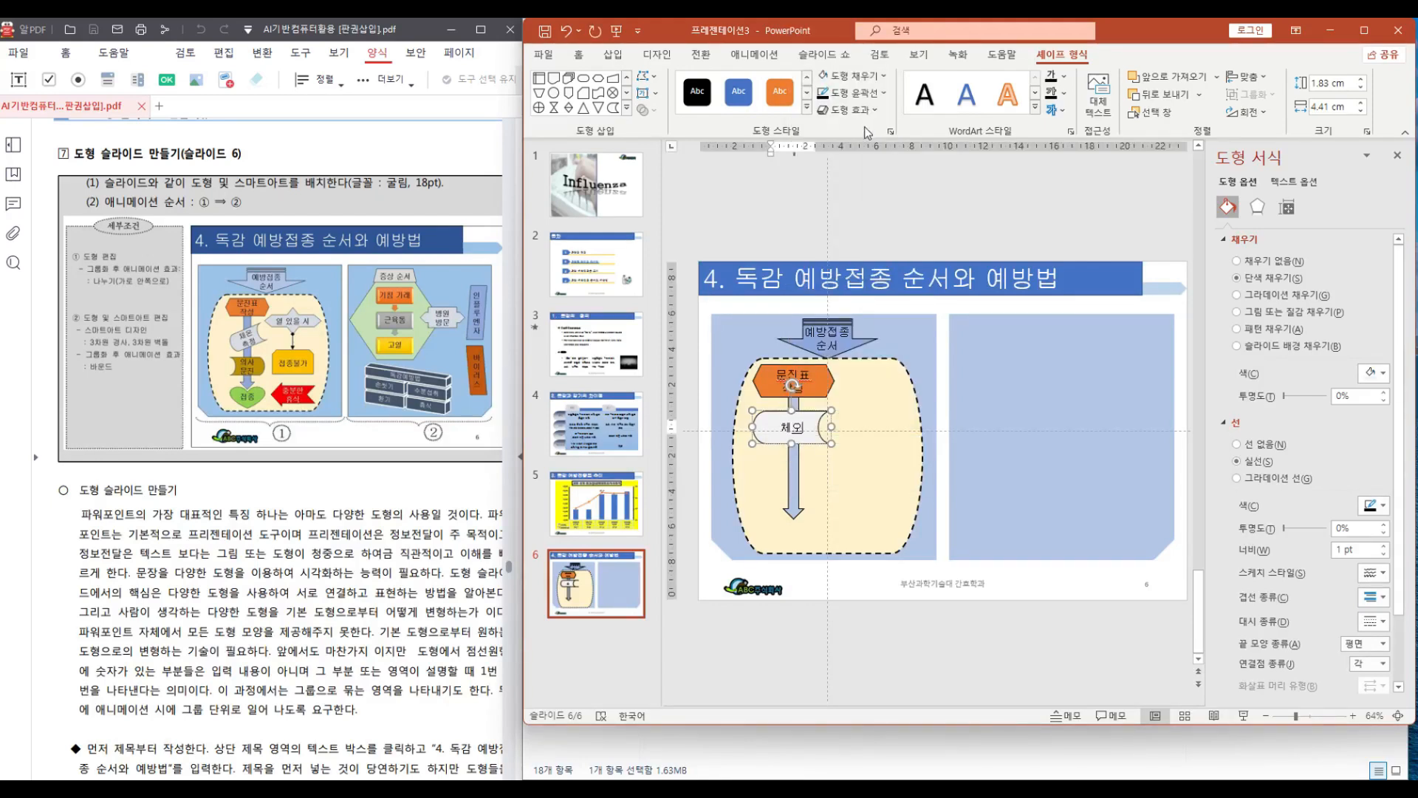
{"action": "key", "text": "Return"}
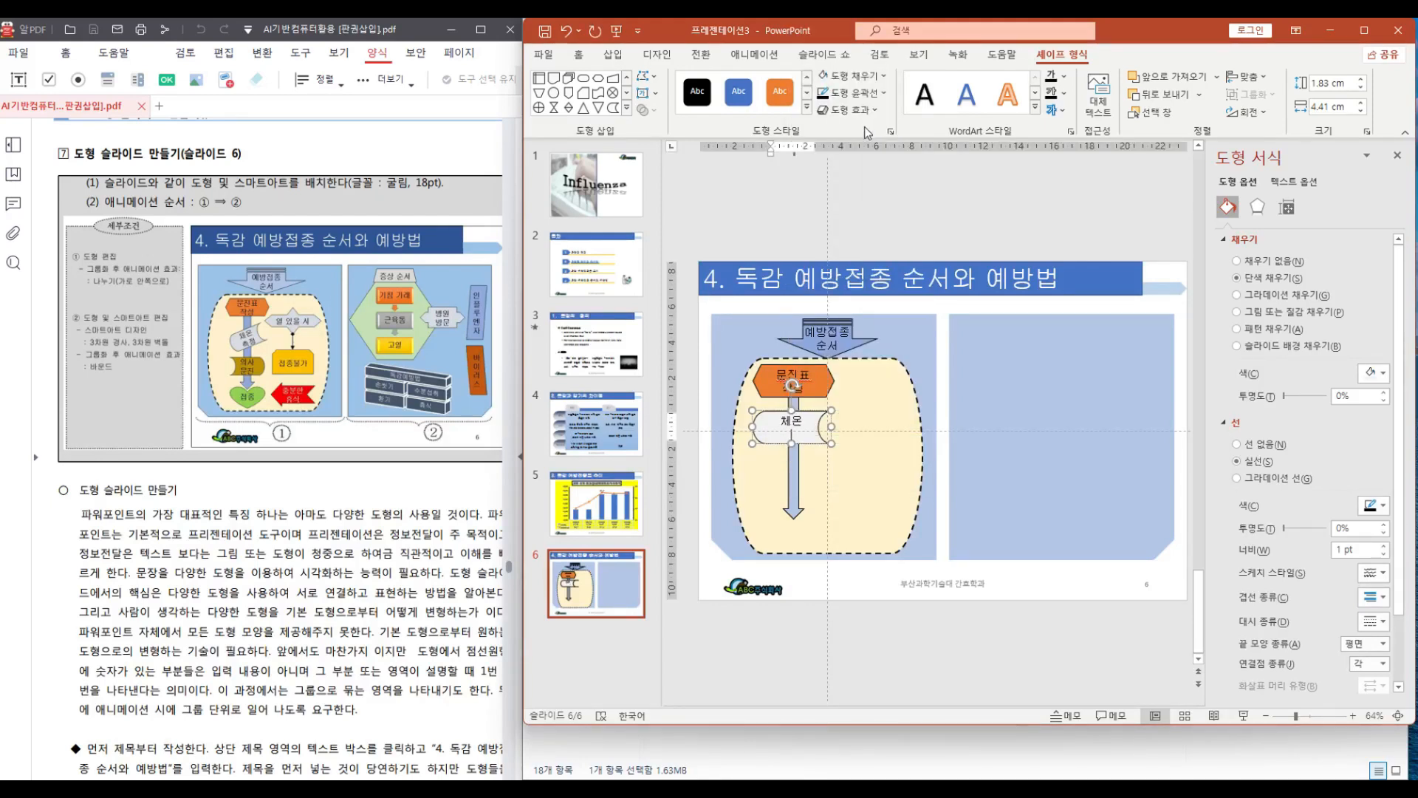
{"action": "type", "text": "측지"}
Tilt the punched-tape shape counterclockwise over the arrow
{"action": "left_click_drag", "start_coordinate": [791, 385], "coordinate": [775, 368]}
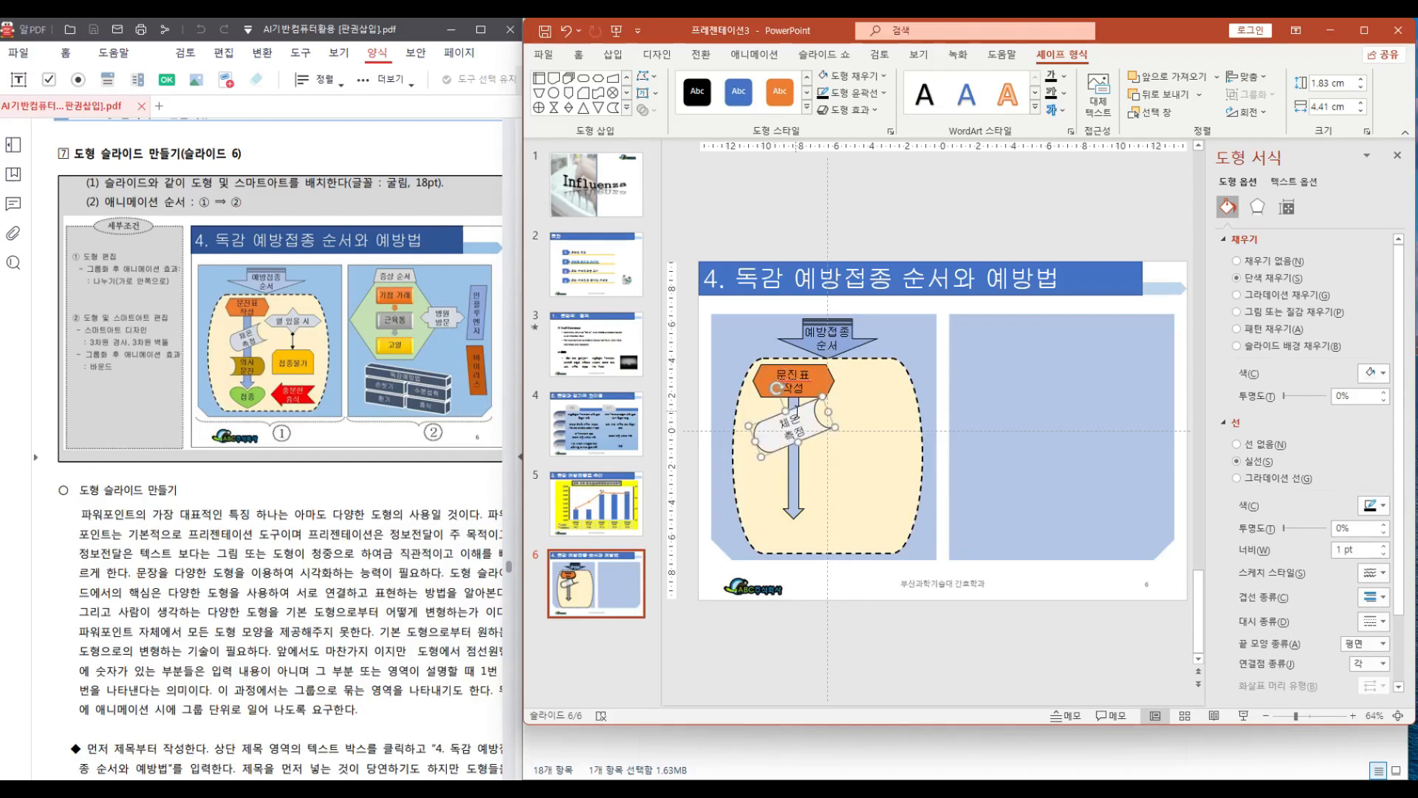
{"action": "left_click_drag", "start_coordinate": [798, 417], "coordinate": [796, 418]}
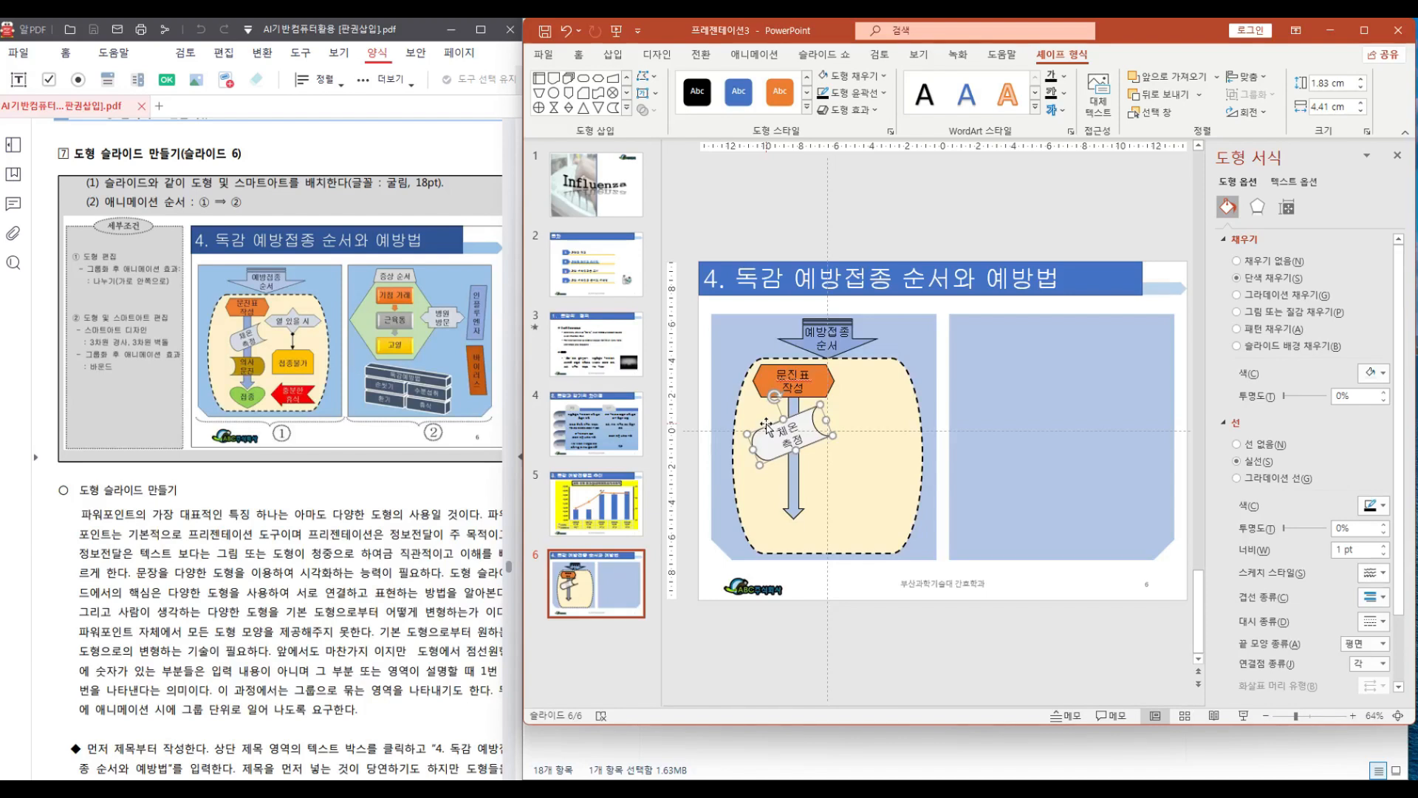
Paste a copy of the punched-tape shape, place it level below the first, and flip it horizontally
{"action": "key", "text": "ctrl+v"}
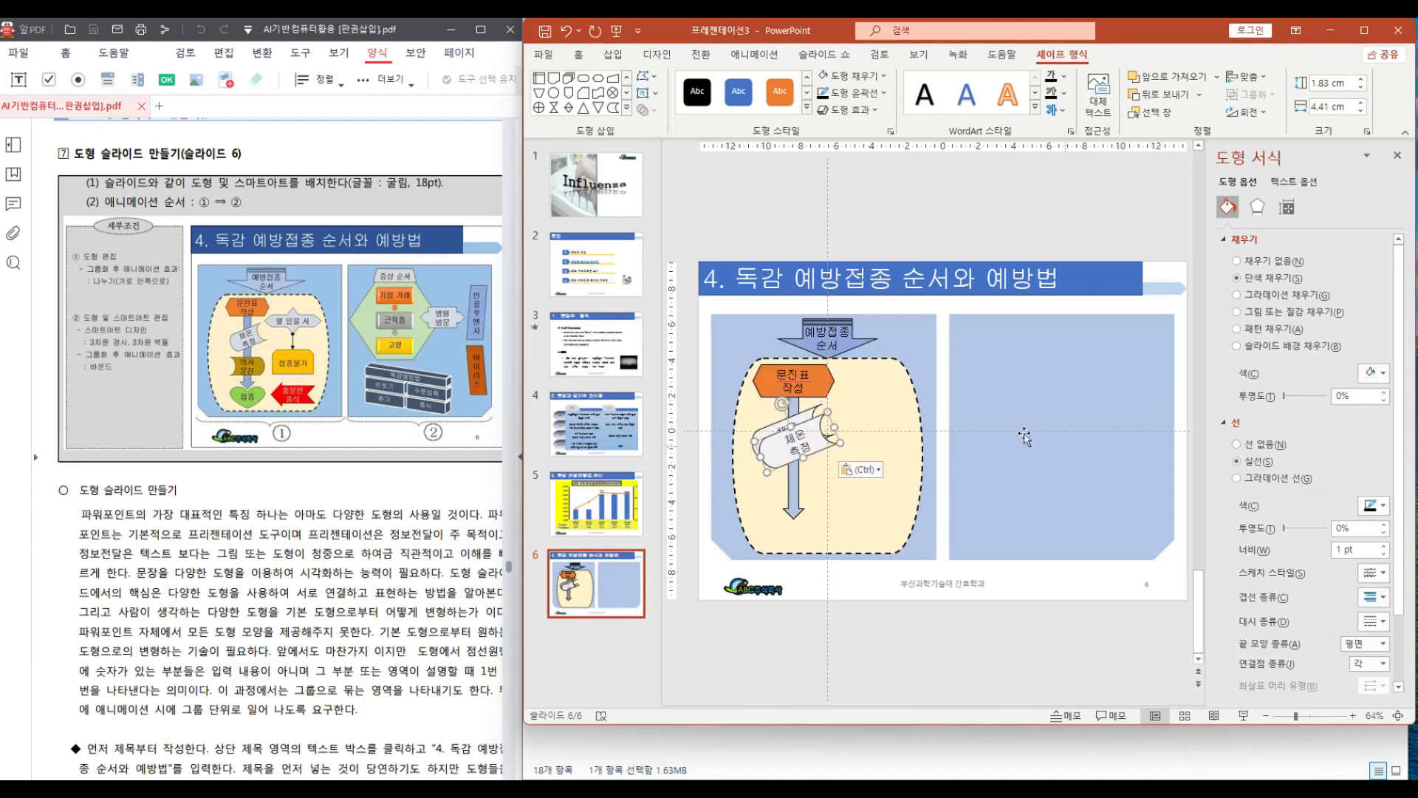
{"action": "left_click_drag", "start_coordinate": [785, 454], "coordinate": [785, 492]}
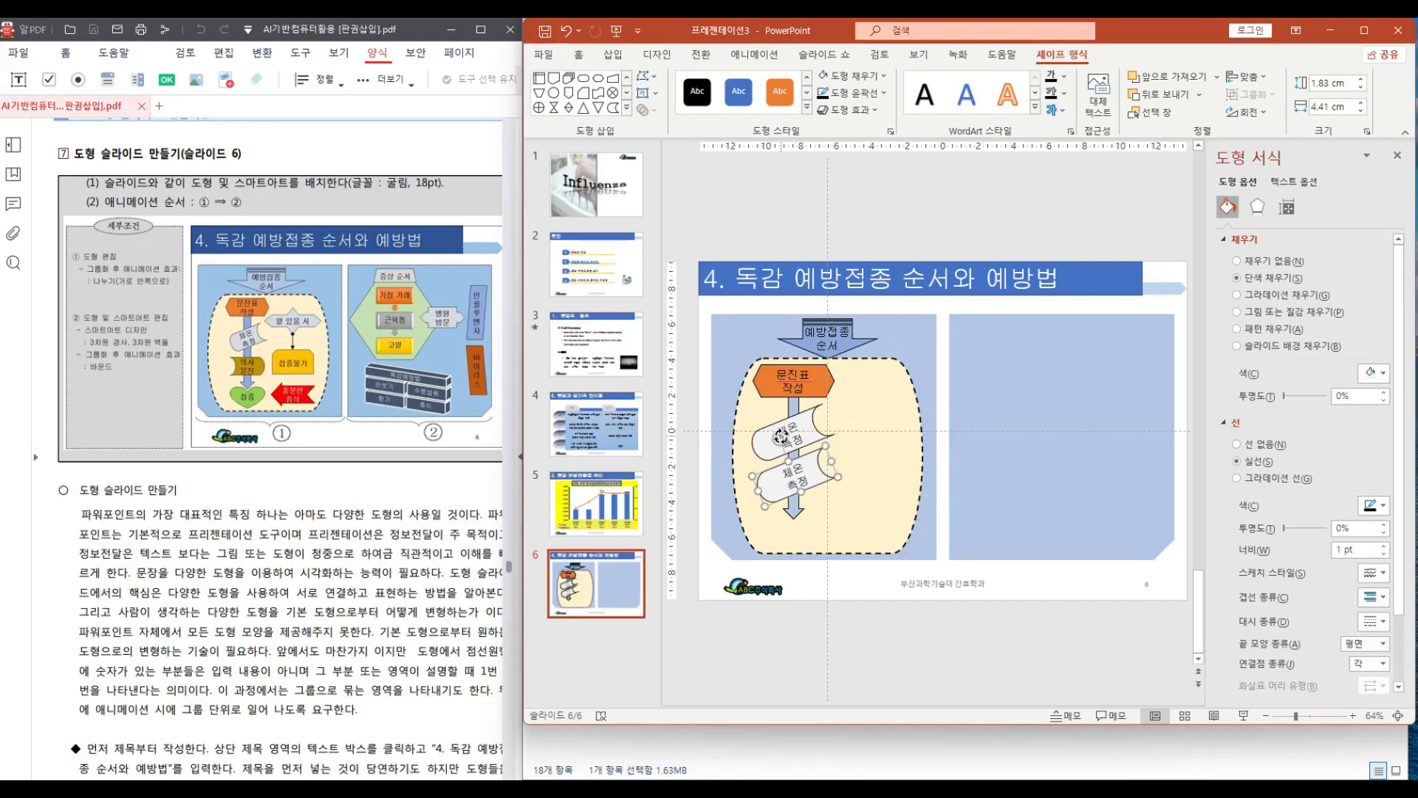
{"action": "left_click_drag", "start_coordinate": [781, 435], "coordinate": [795, 436]}
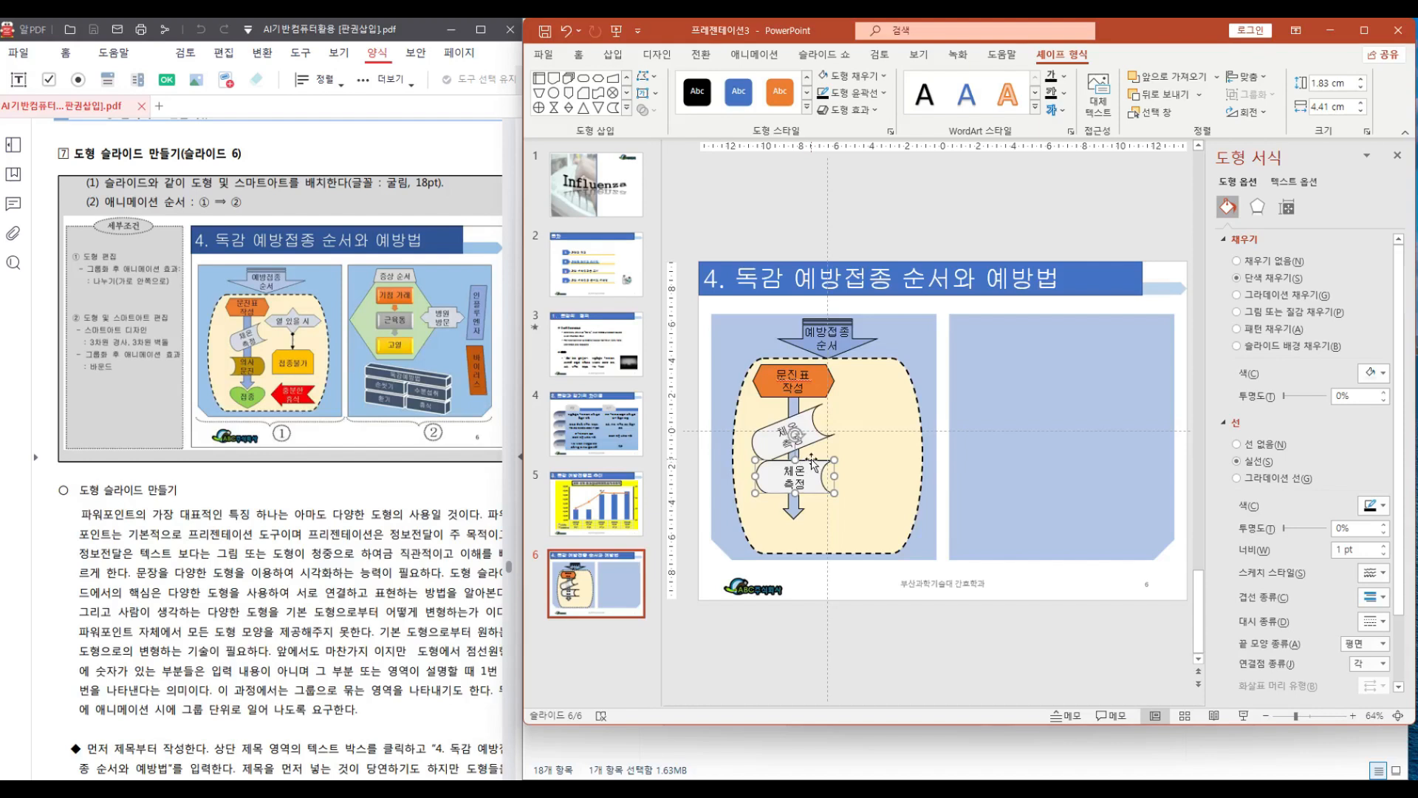
{"action": "left_click_drag", "start_coordinate": [812, 461], "coordinate": [810, 467]}
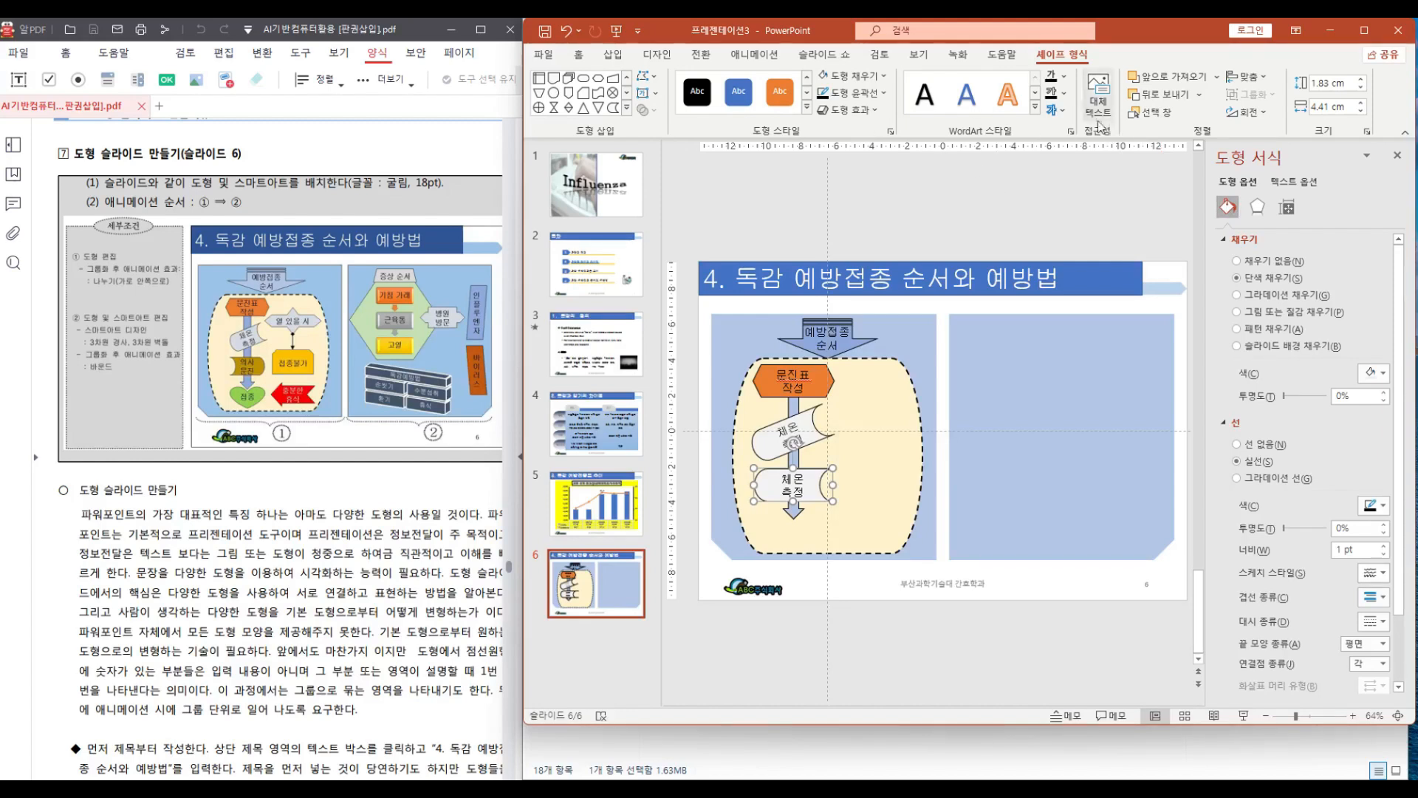
{"action": "left_click", "coordinate": [1259, 113]}
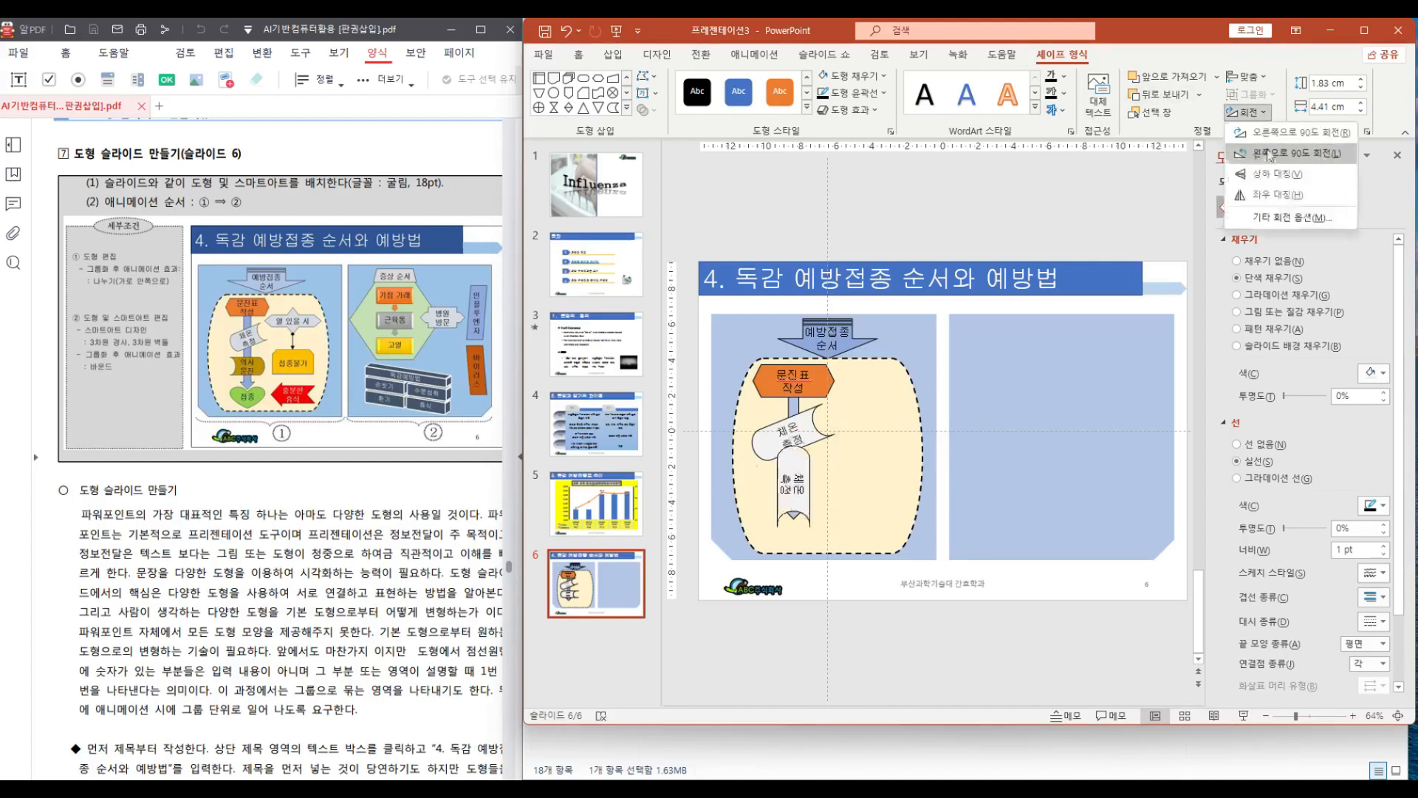
{"action": "left_click", "coordinate": [1260, 196]}
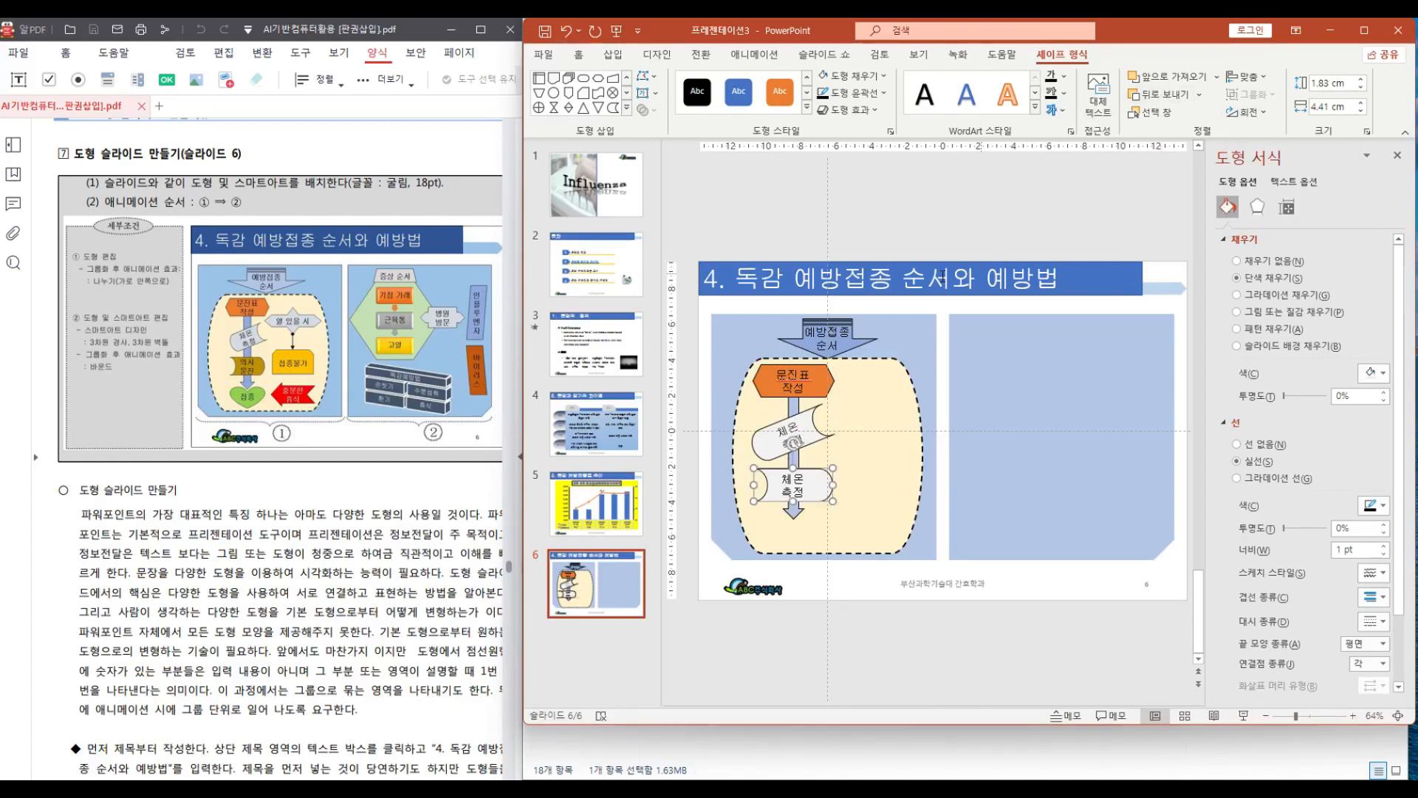
Replace the copy's text with "의사 문진" on two lines
{"action": "left_click_drag", "start_coordinate": [780, 479], "coordinate": [803, 504]}
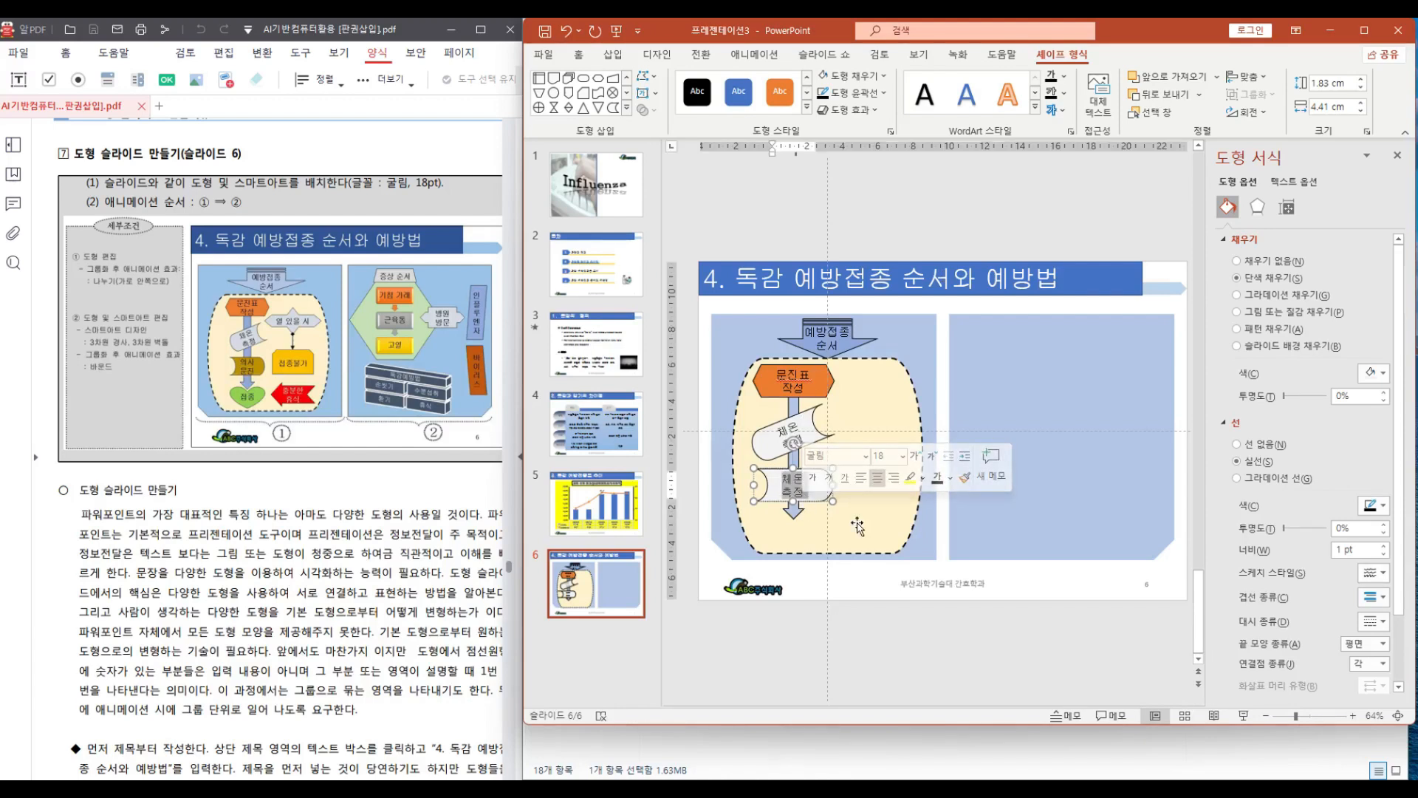
{"action": "type", "text": "의사"}
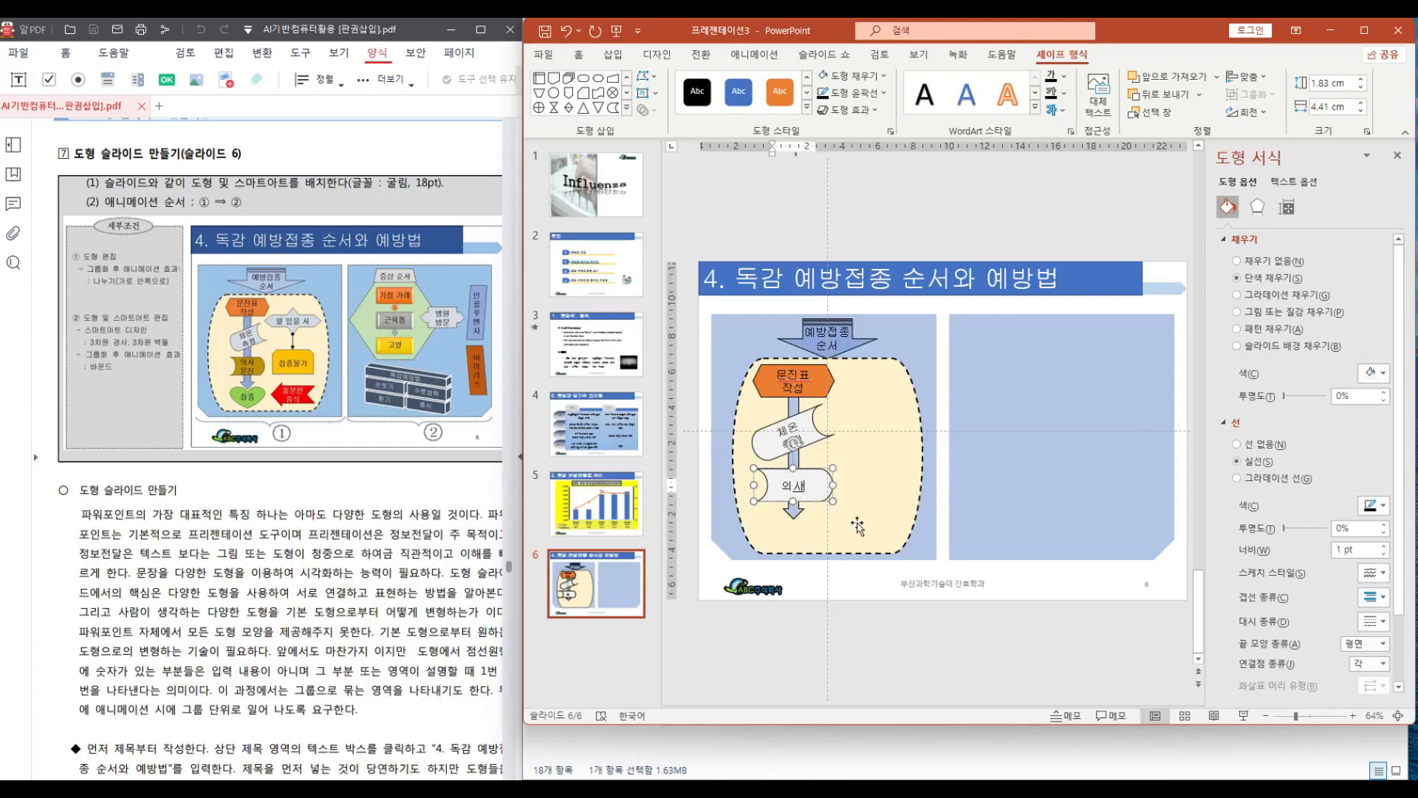
{"action": "key", "text": "Return"}
{"action": "type", "text": "미진"}
Fill the '의사 문진' shape with a dark gold colour
{"action": "left_click", "coordinate": [881, 76]}
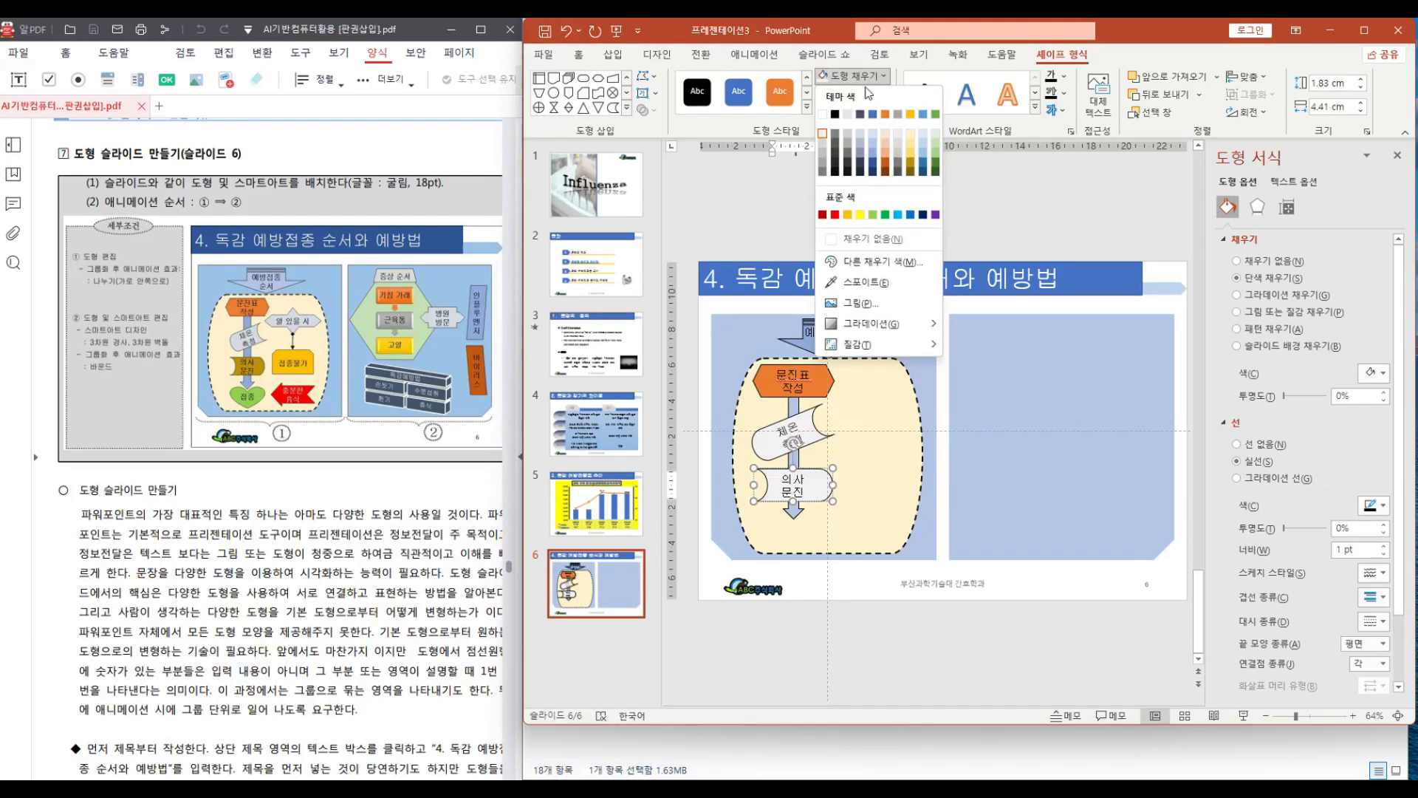
{"action": "left_click", "coordinate": [914, 162]}
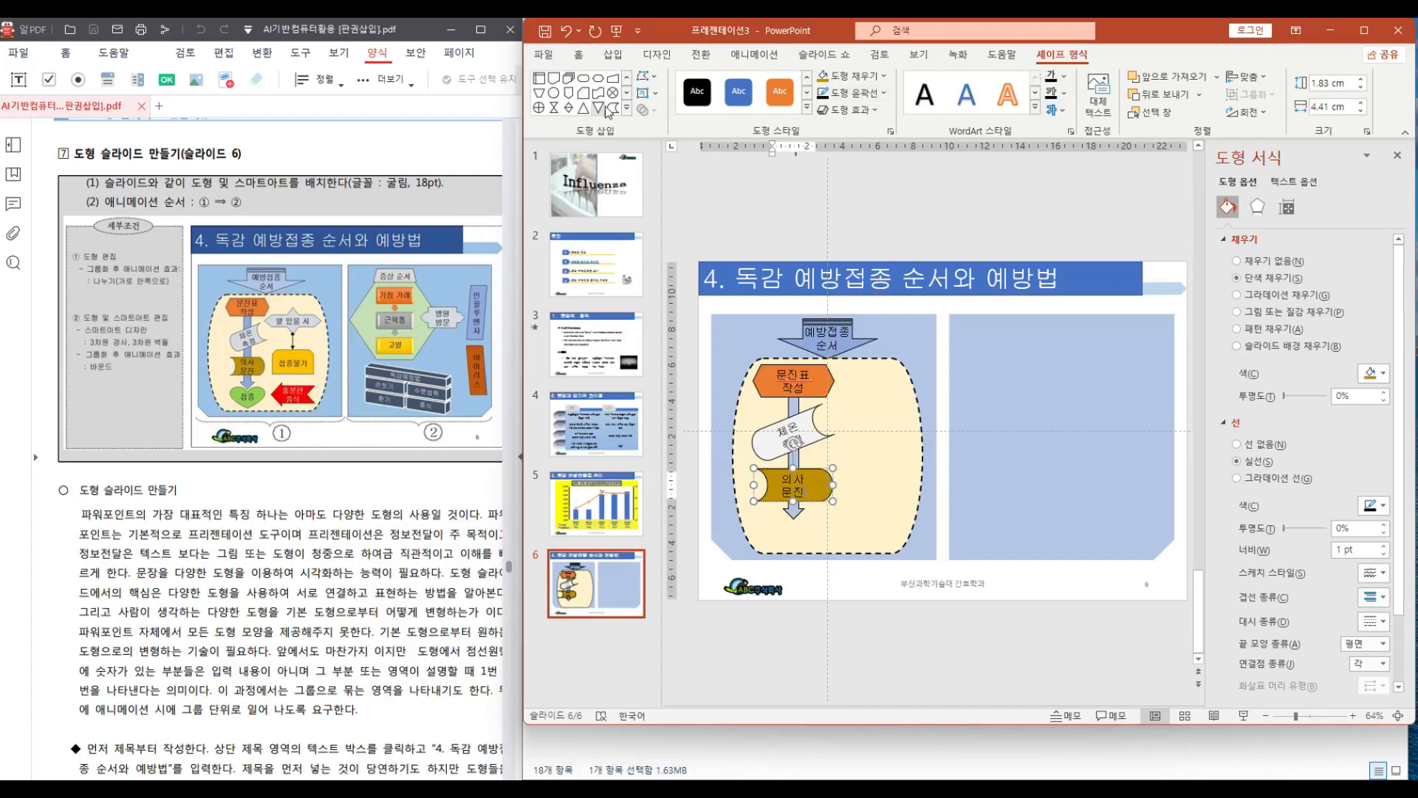
Draw a small heart shape at the bottom end of the downward arrow
{"action": "left_click", "coordinate": [626, 109]}
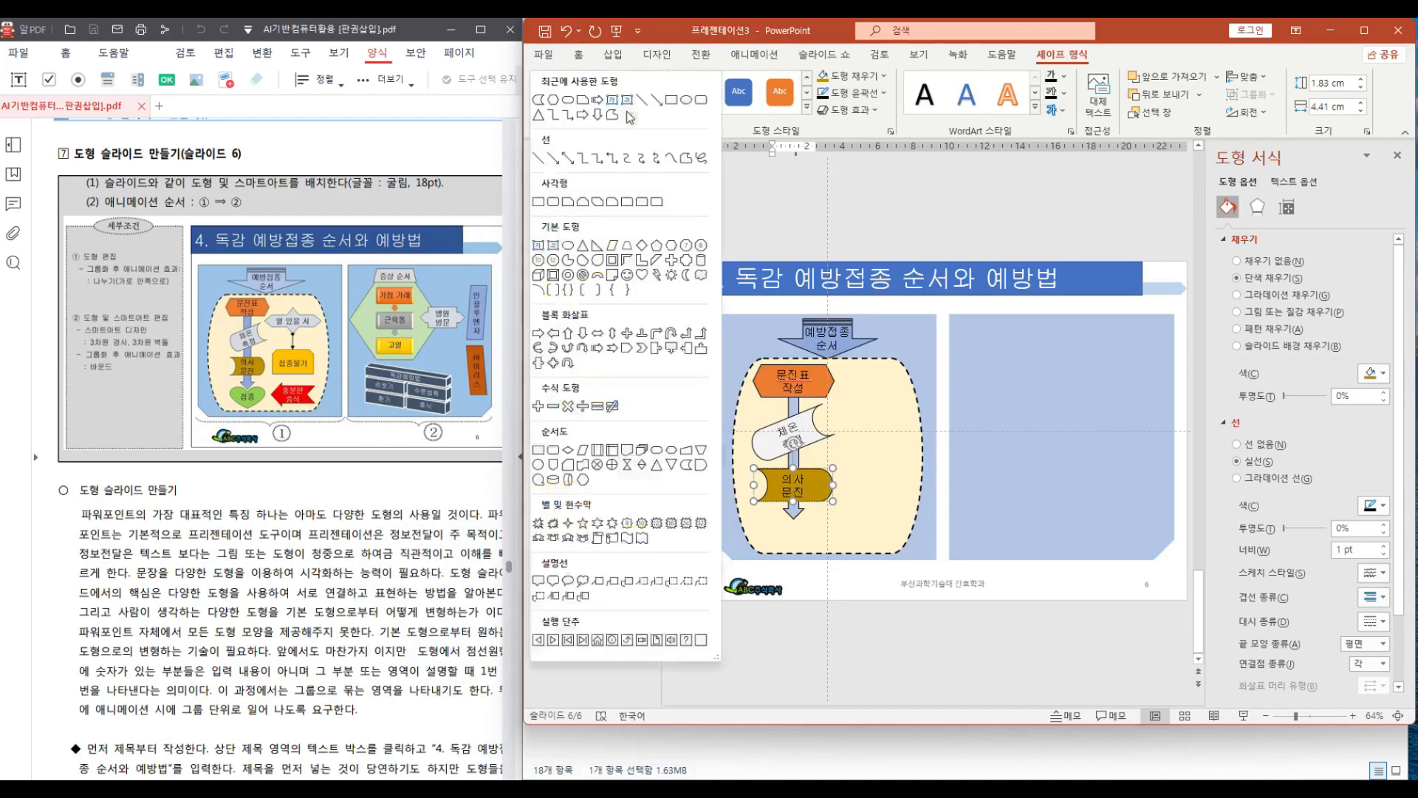
{"action": "left_click", "coordinate": [641, 274]}
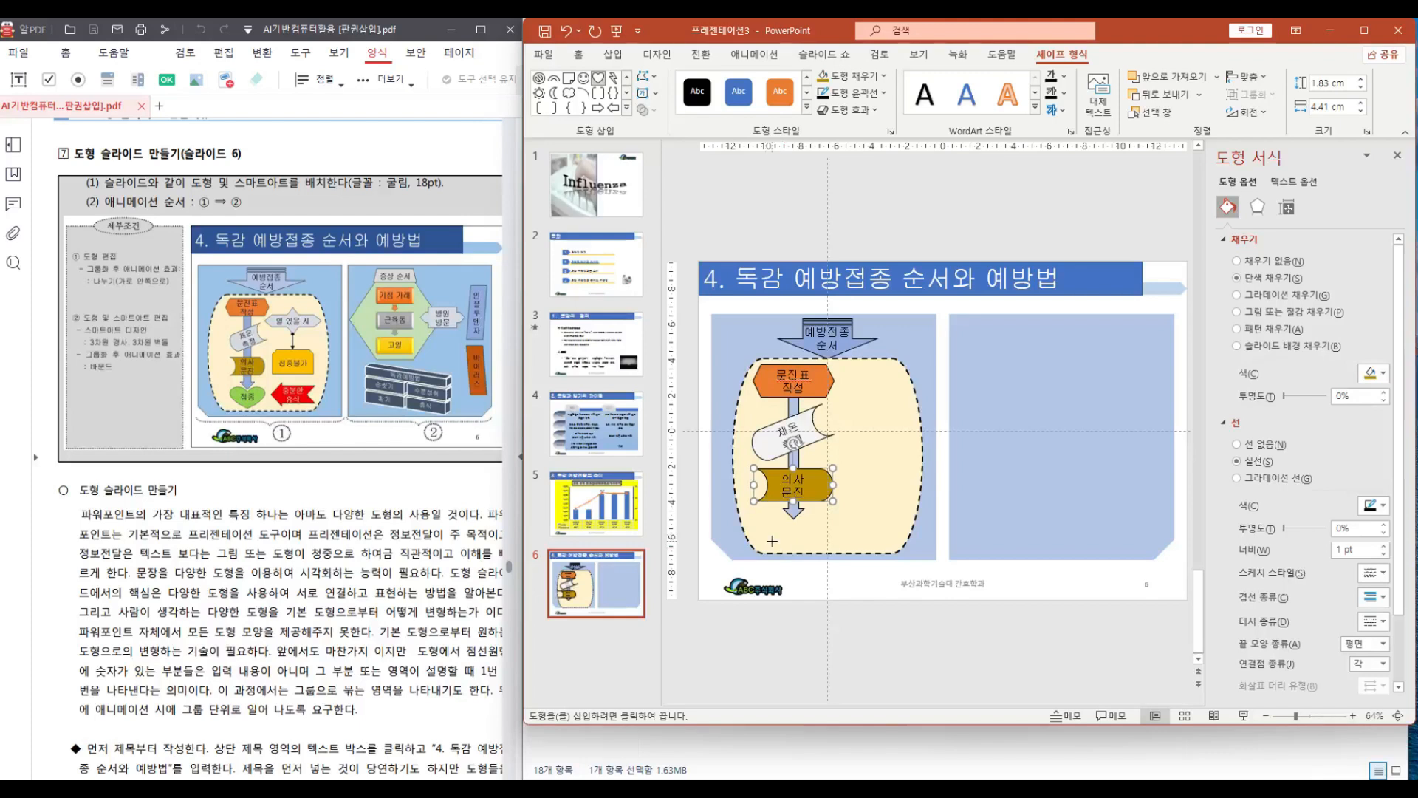
{"action": "left_click_drag", "start_coordinate": [767, 510], "coordinate": [794, 522]}
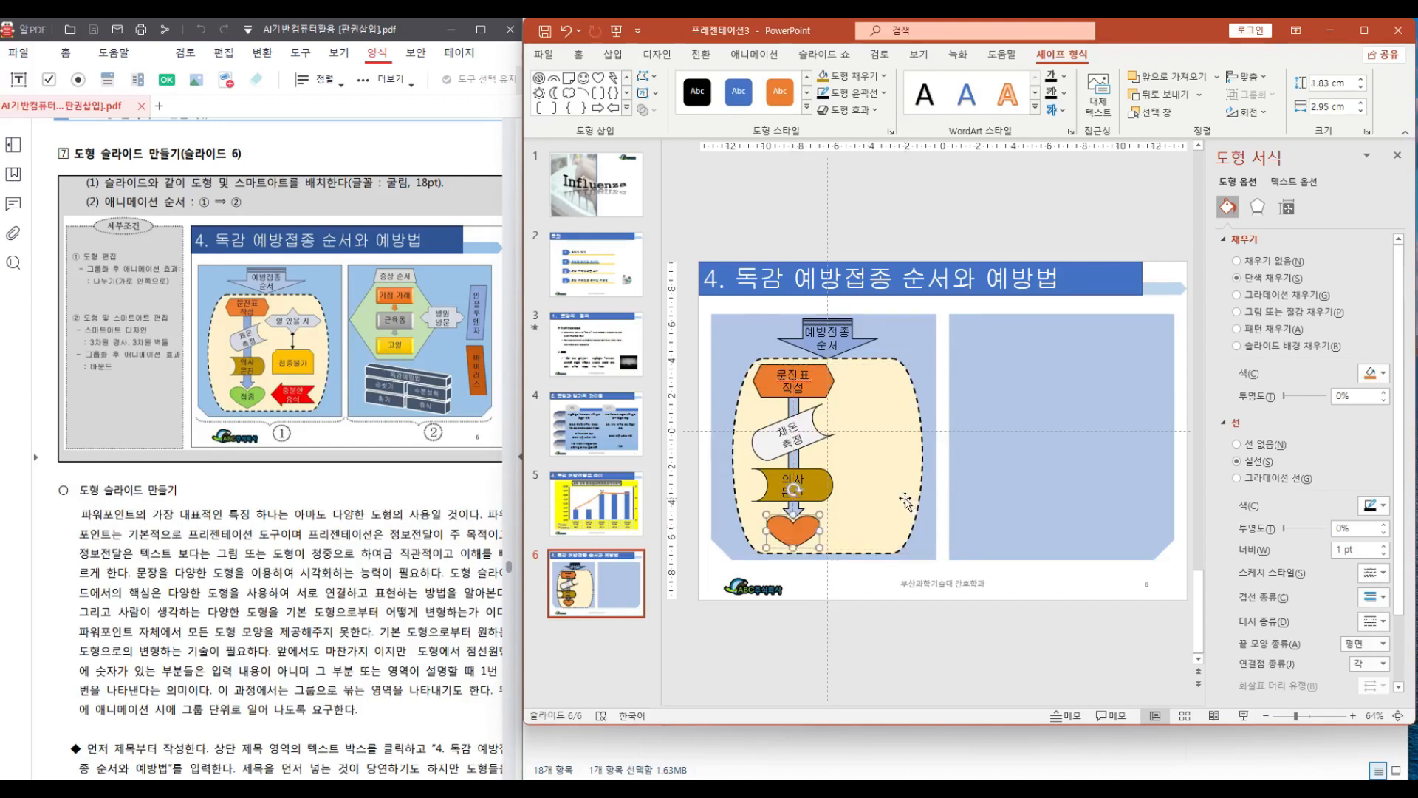
Enter "접종" in the heart and fill it green
{"action": "right_click", "coordinate": [790, 528]}
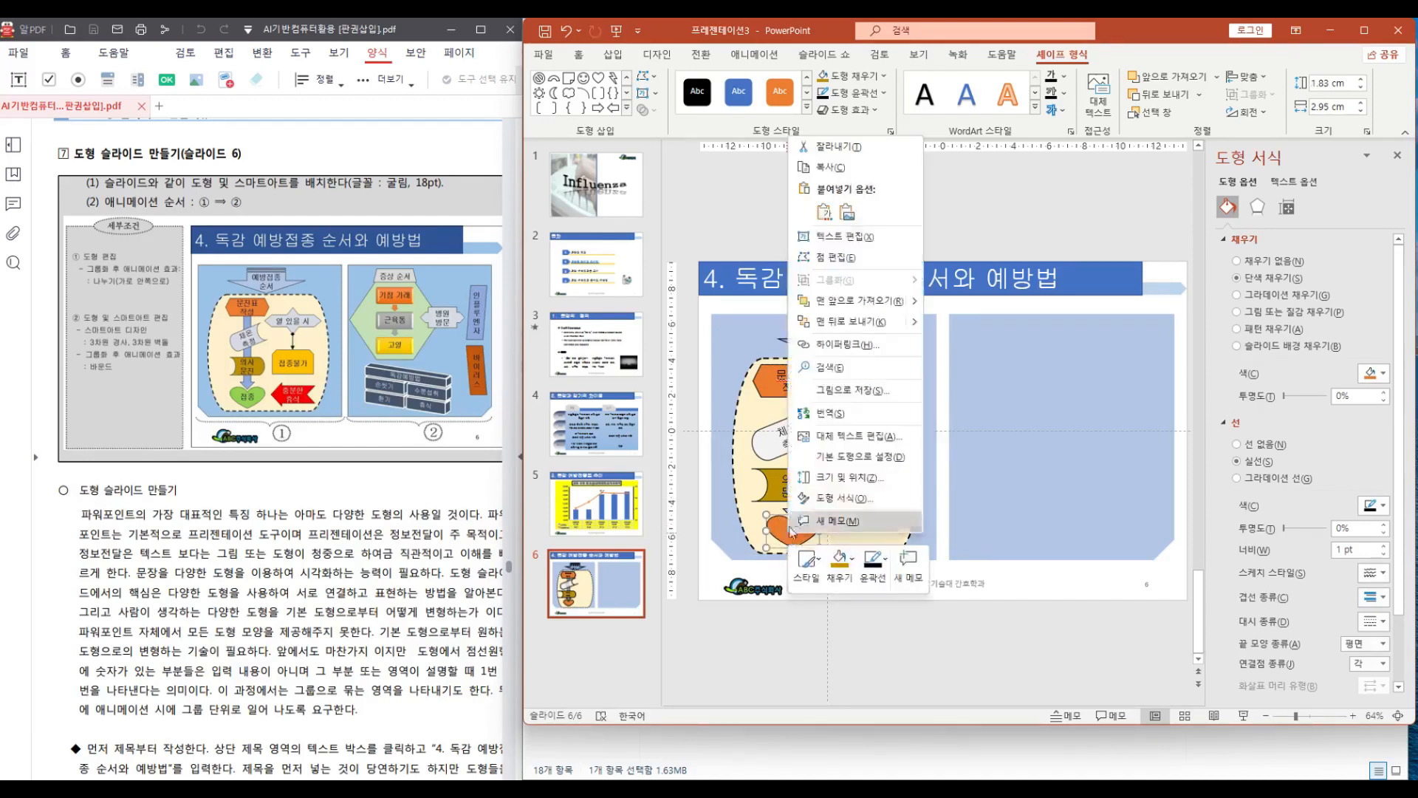
{"action": "left_click", "coordinate": [855, 236]}
{"action": "type", "text": "지"}
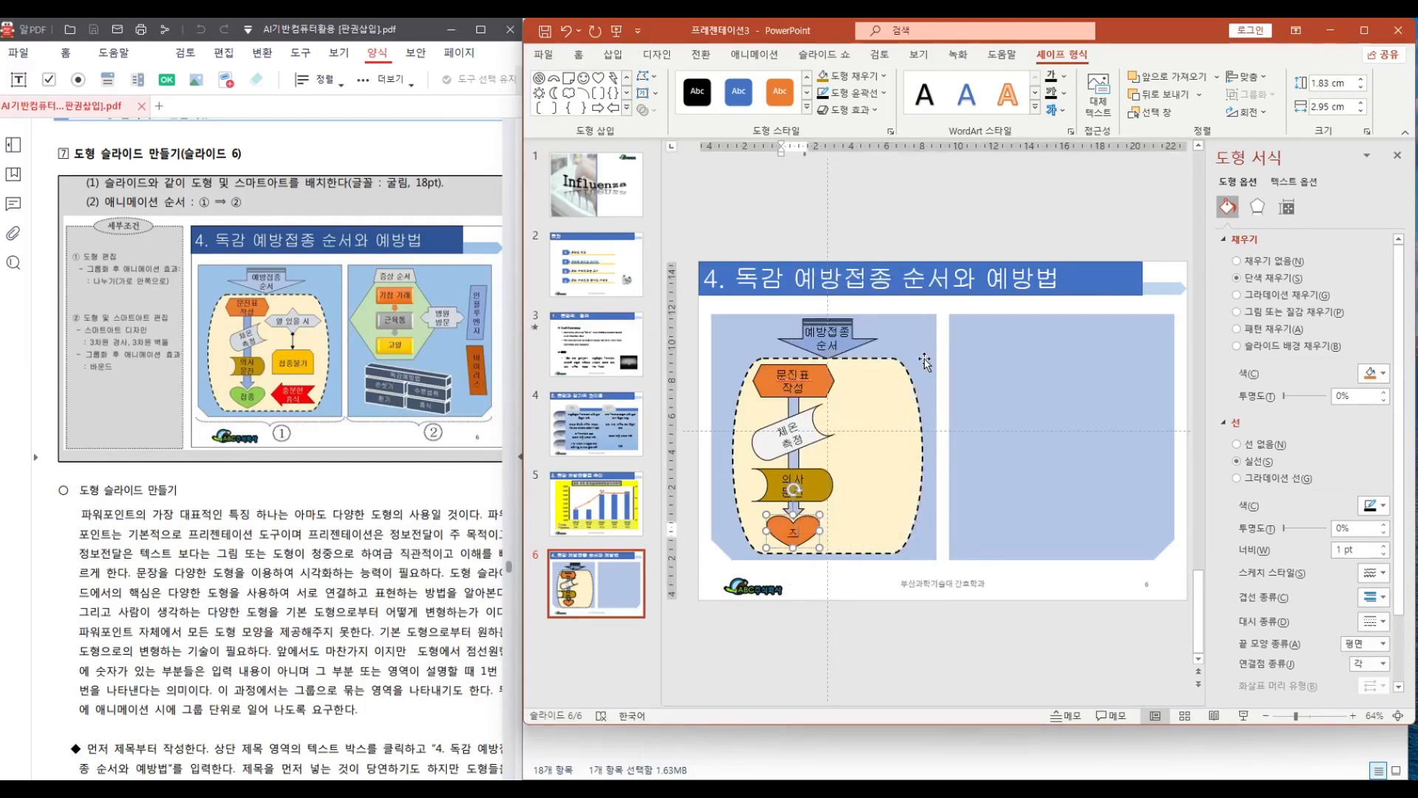
{"action": "type", "text": "지"}
{"action": "left_click", "coordinate": [878, 76]}
{"action": "left_click", "coordinate": [873, 215]}
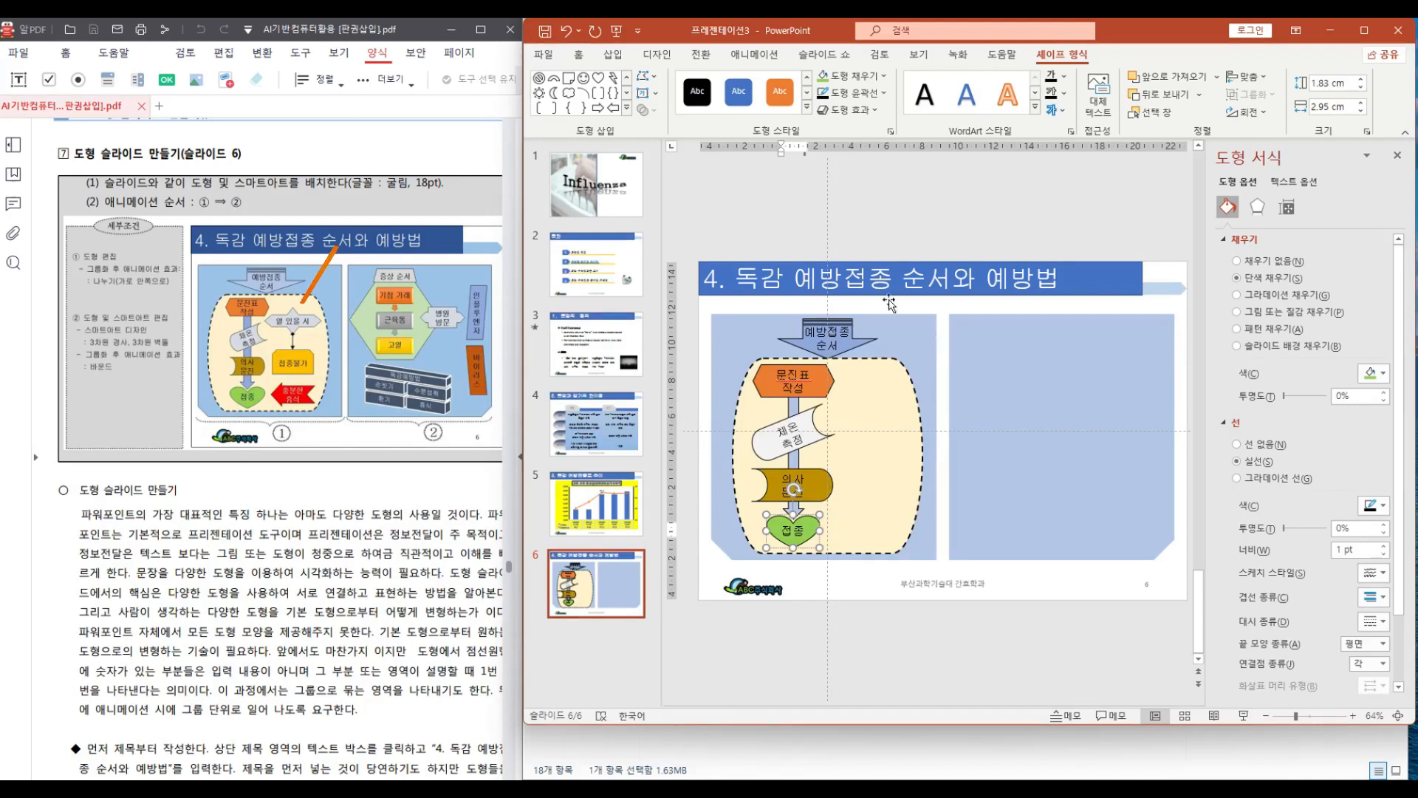
Draw a four-way block arrow about 4.74 × 9.54 cm in the right-hand panel
{"action": "left_click", "coordinate": [626, 108]}
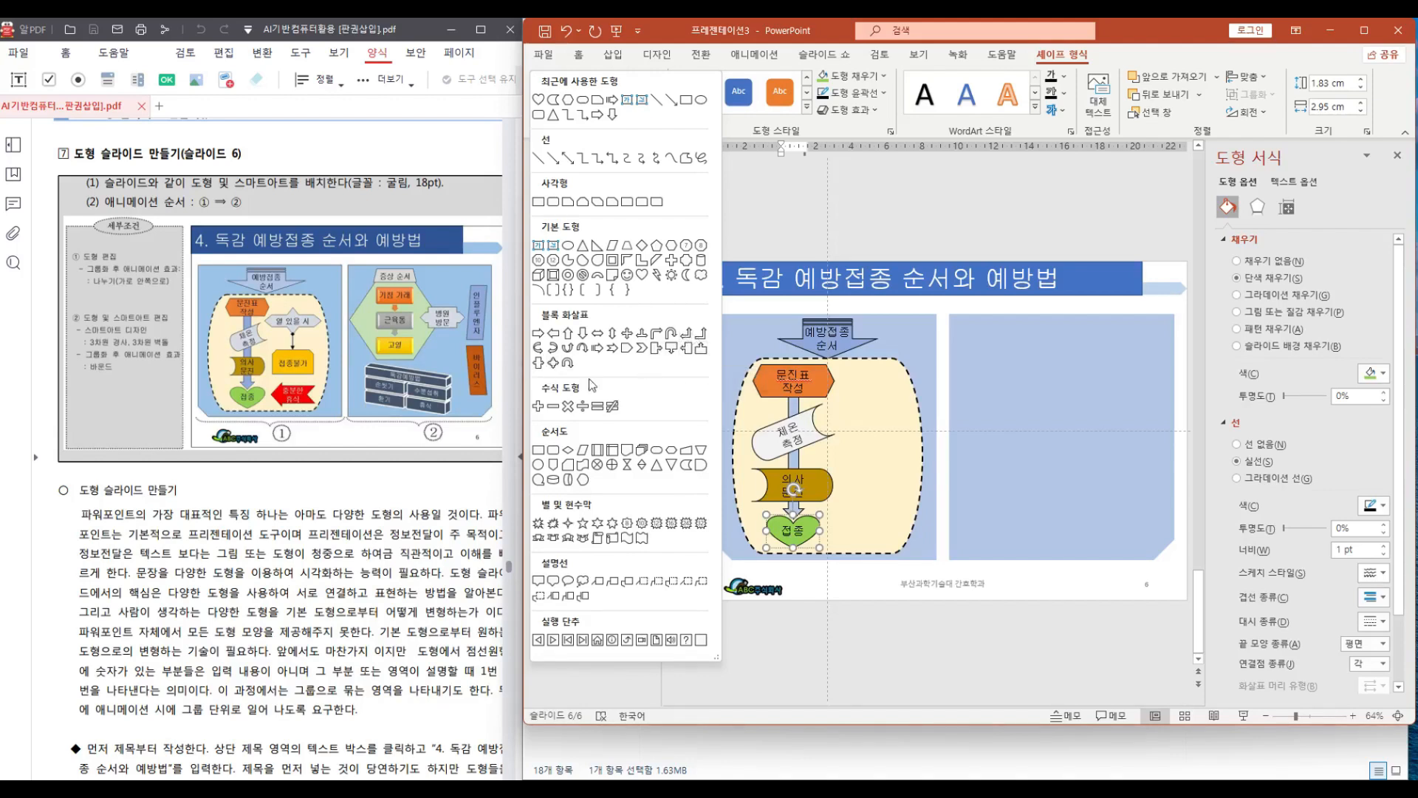
{"action": "left_click", "coordinate": [554, 365]}
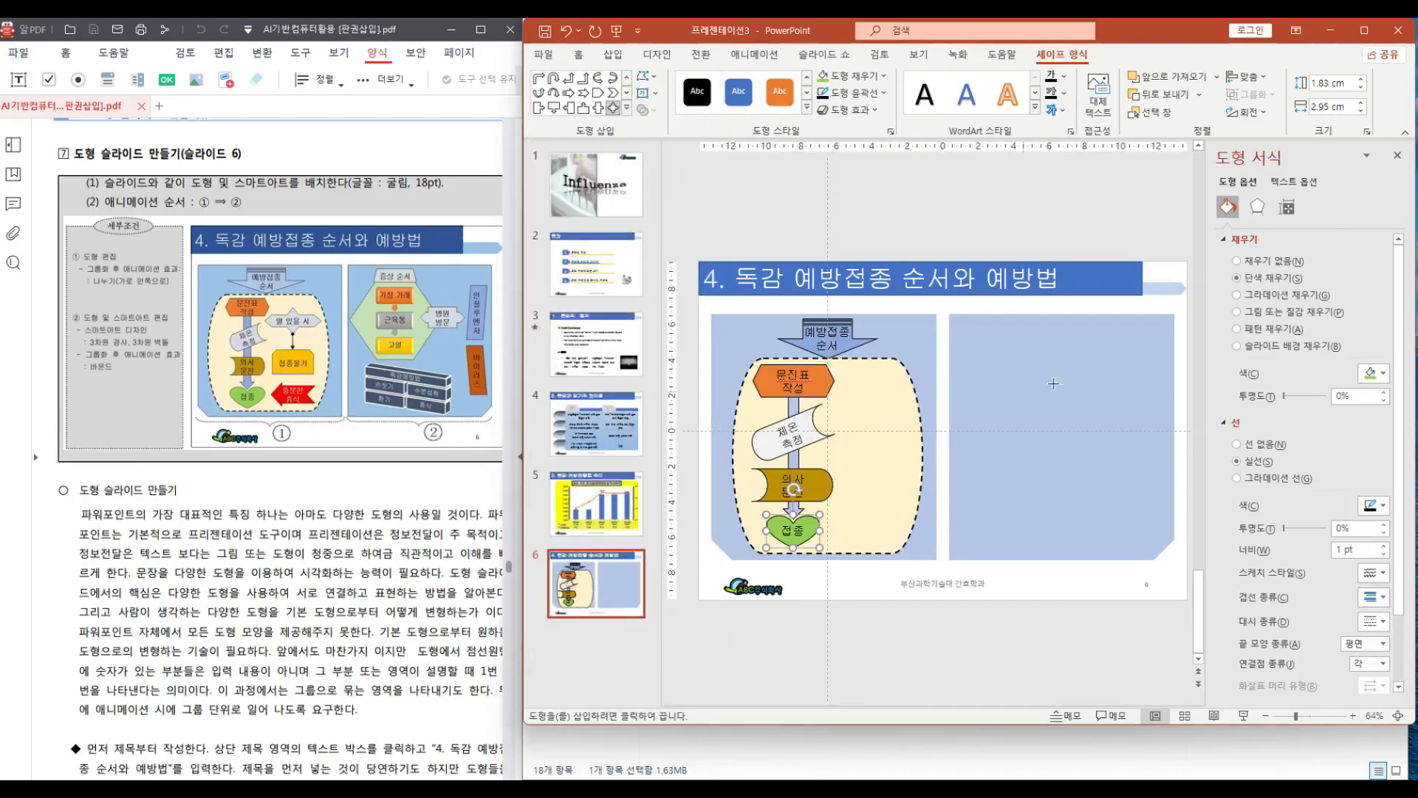
{"action": "left_click_drag", "start_coordinate": [978, 340], "coordinate": [1147, 423]}
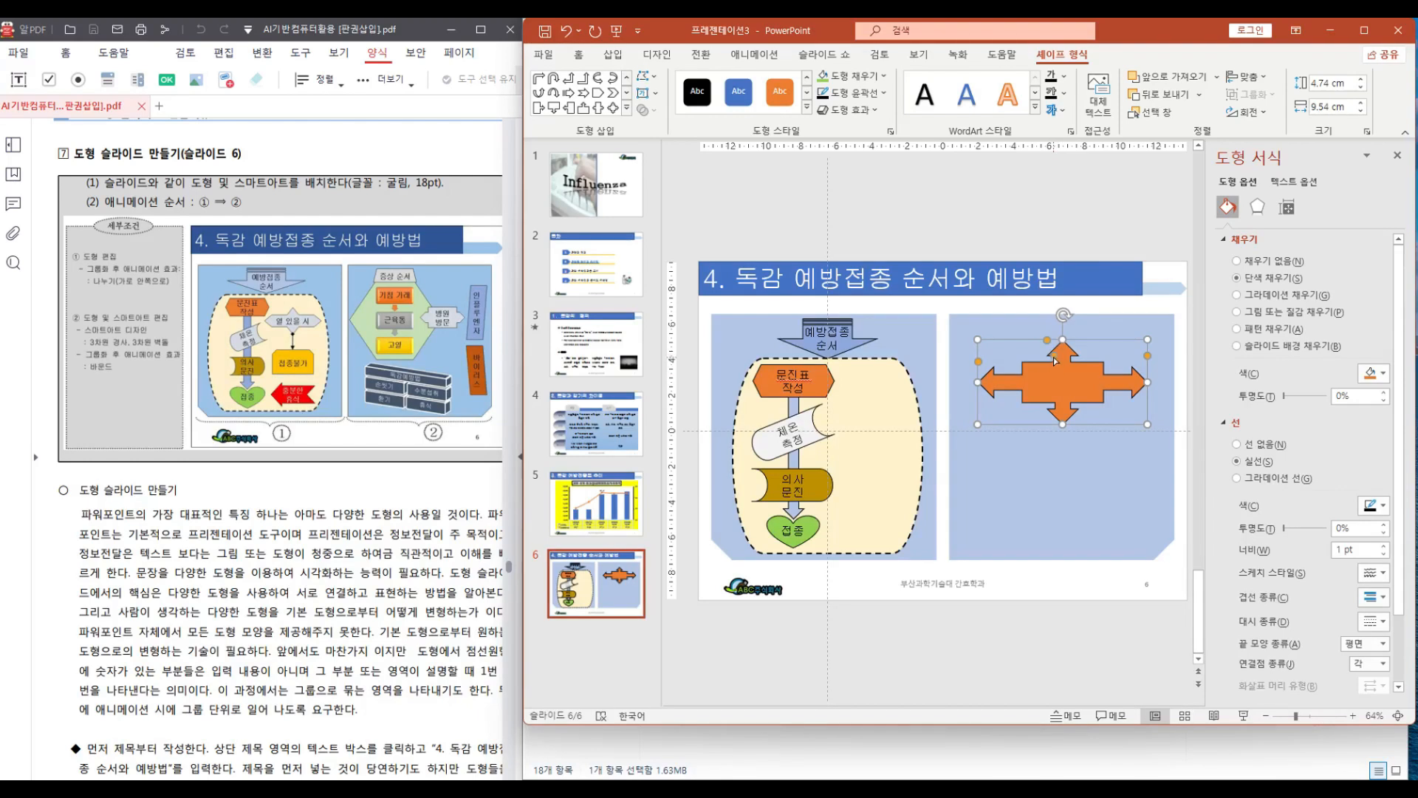
Adjust the block arrow's shape handles to turn it into a wide, flat-pointed horizontal shape
{"action": "left_click_drag", "start_coordinate": [1057, 361], "coordinate": [1053, 359]}
{"action": "left_click_drag", "start_coordinate": [1054, 358], "coordinate": [1047, 361]}
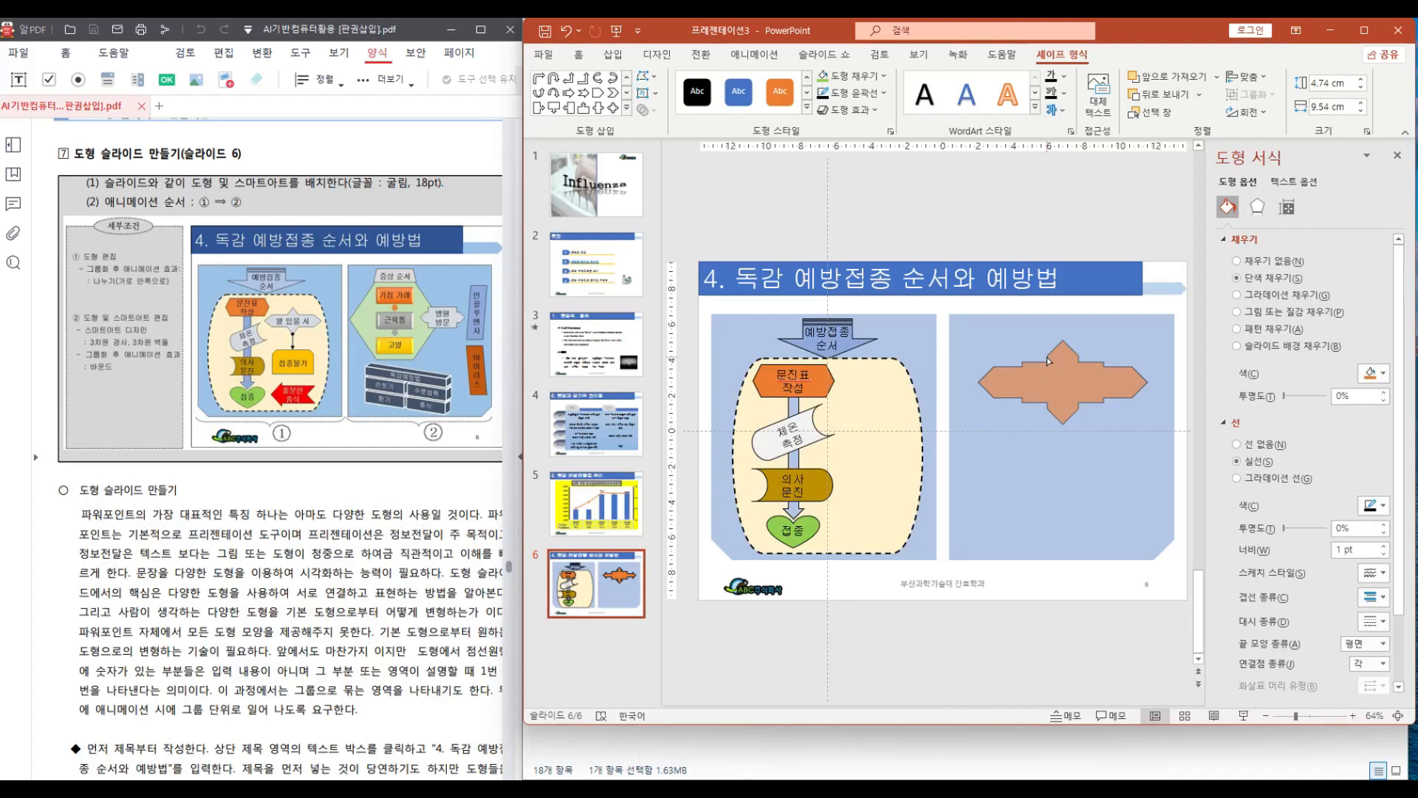
{"action": "left_click_drag", "start_coordinate": [1047, 358], "coordinate": [1047, 358]}
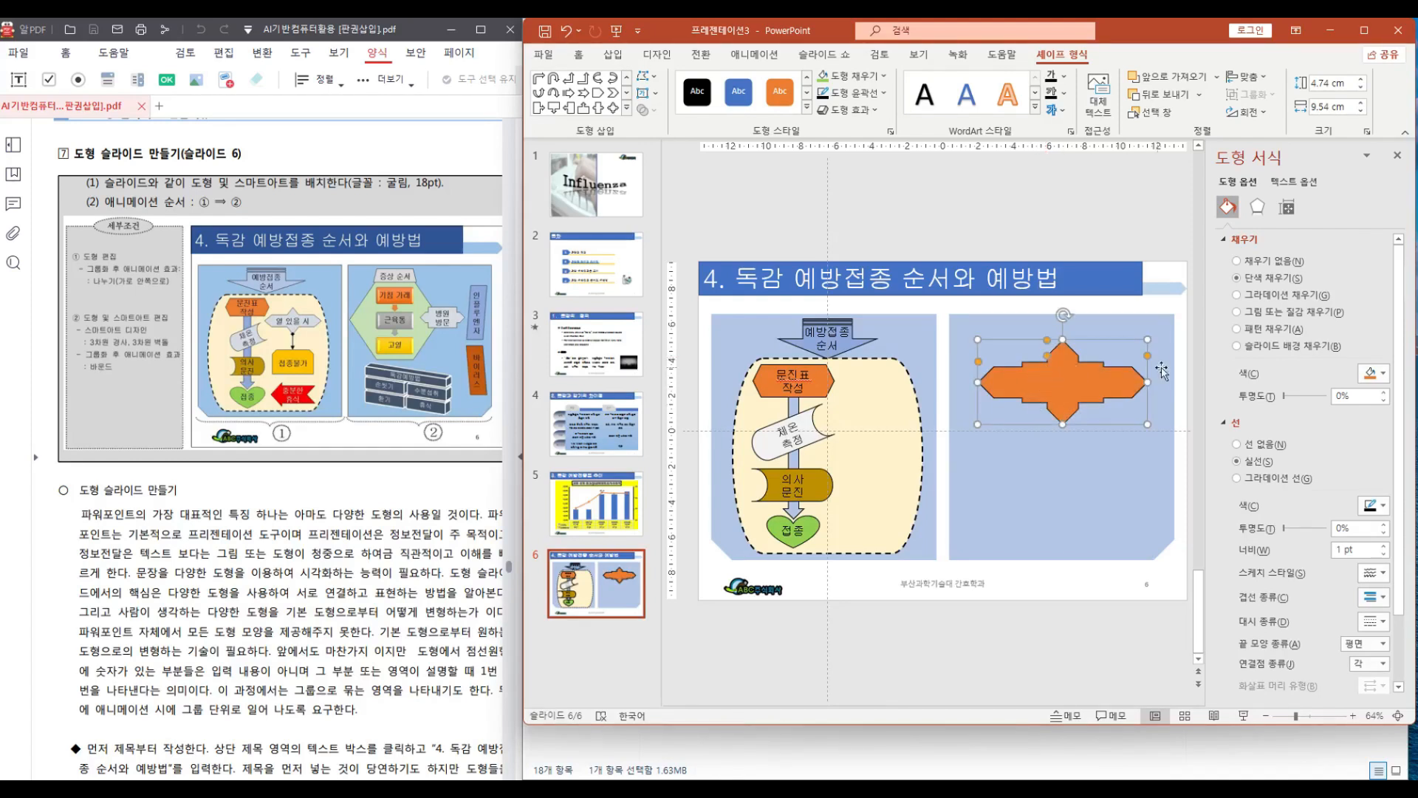
{"action": "left_click_drag", "start_coordinate": [1147, 356], "coordinate": [1150, 373]}
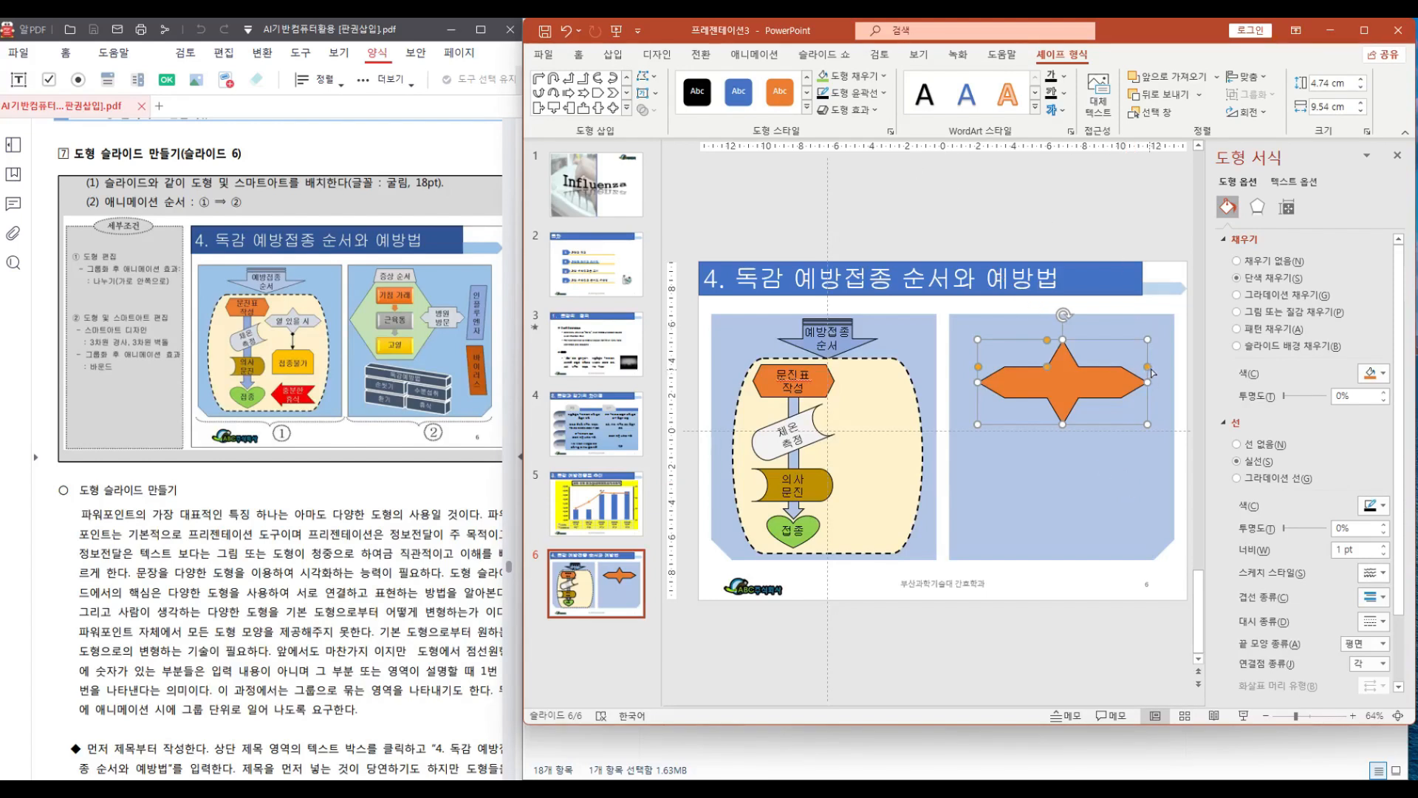
{"action": "left_click_drag", "start_coordinate": [1149, 366], "coordinate": [1151, 357]}
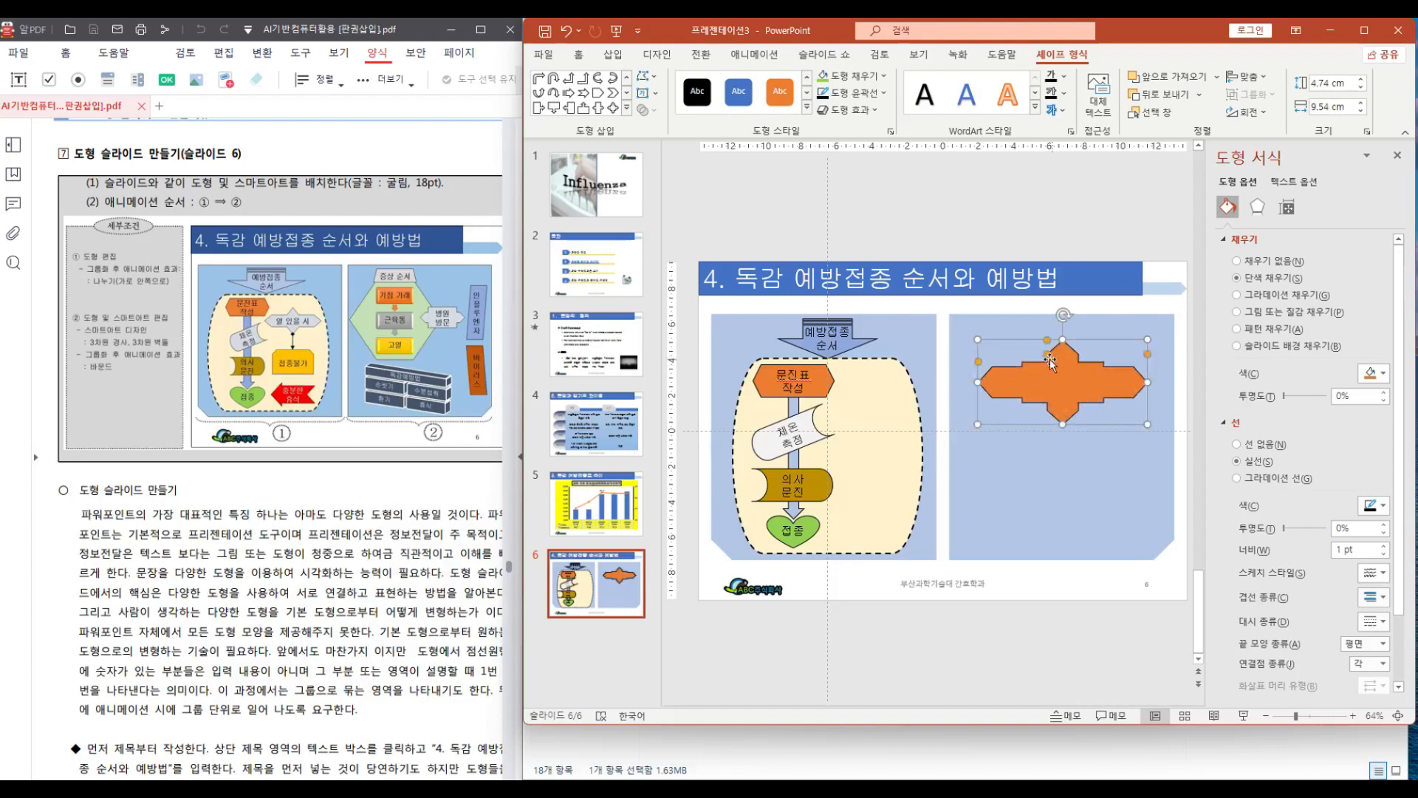
{"action": "left_click_drag", "start_coordinate": [1049, 357], "coordinate": [1054, 361]}
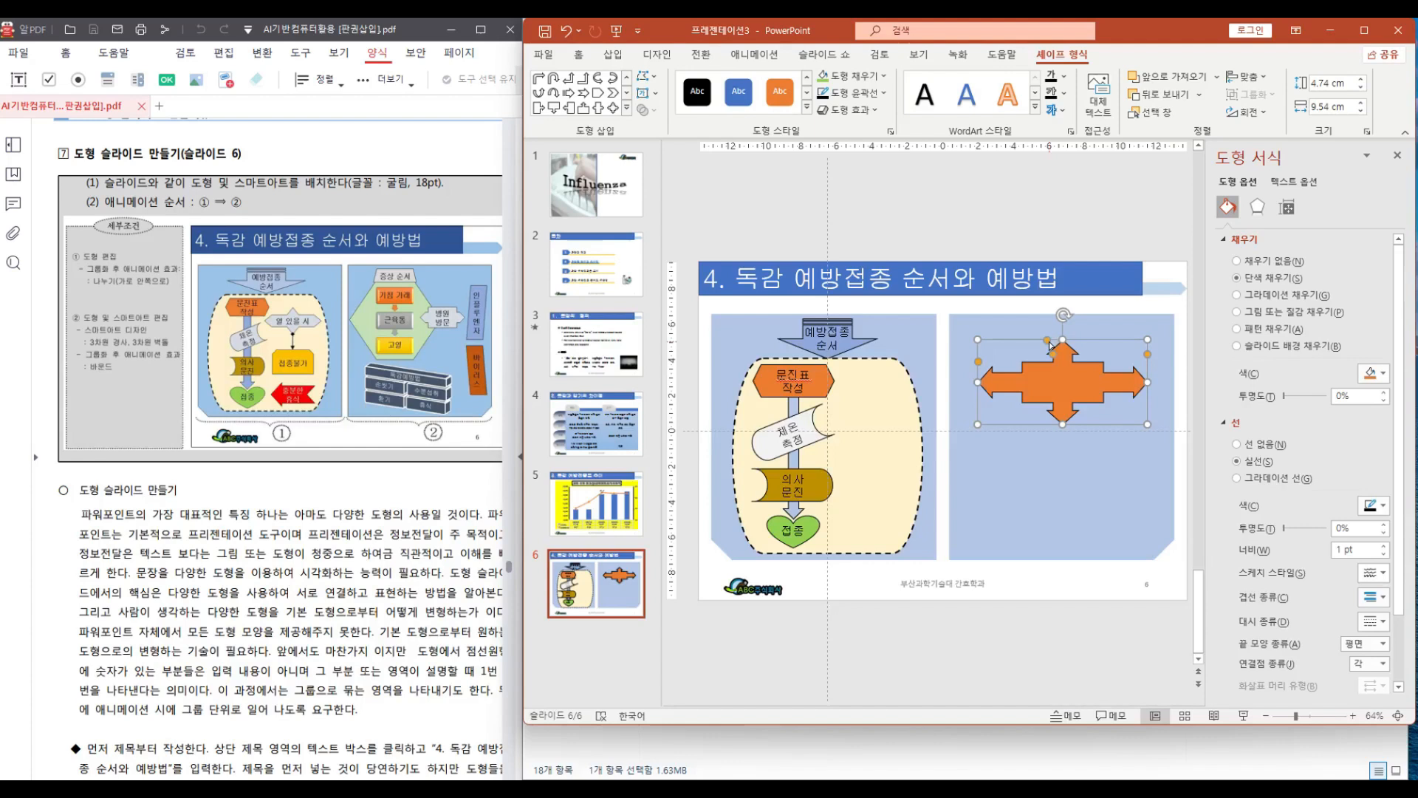
{"action": "left_click_drag", "start_coordinate": [1048, 345], "coordinate": [1032, 344]}
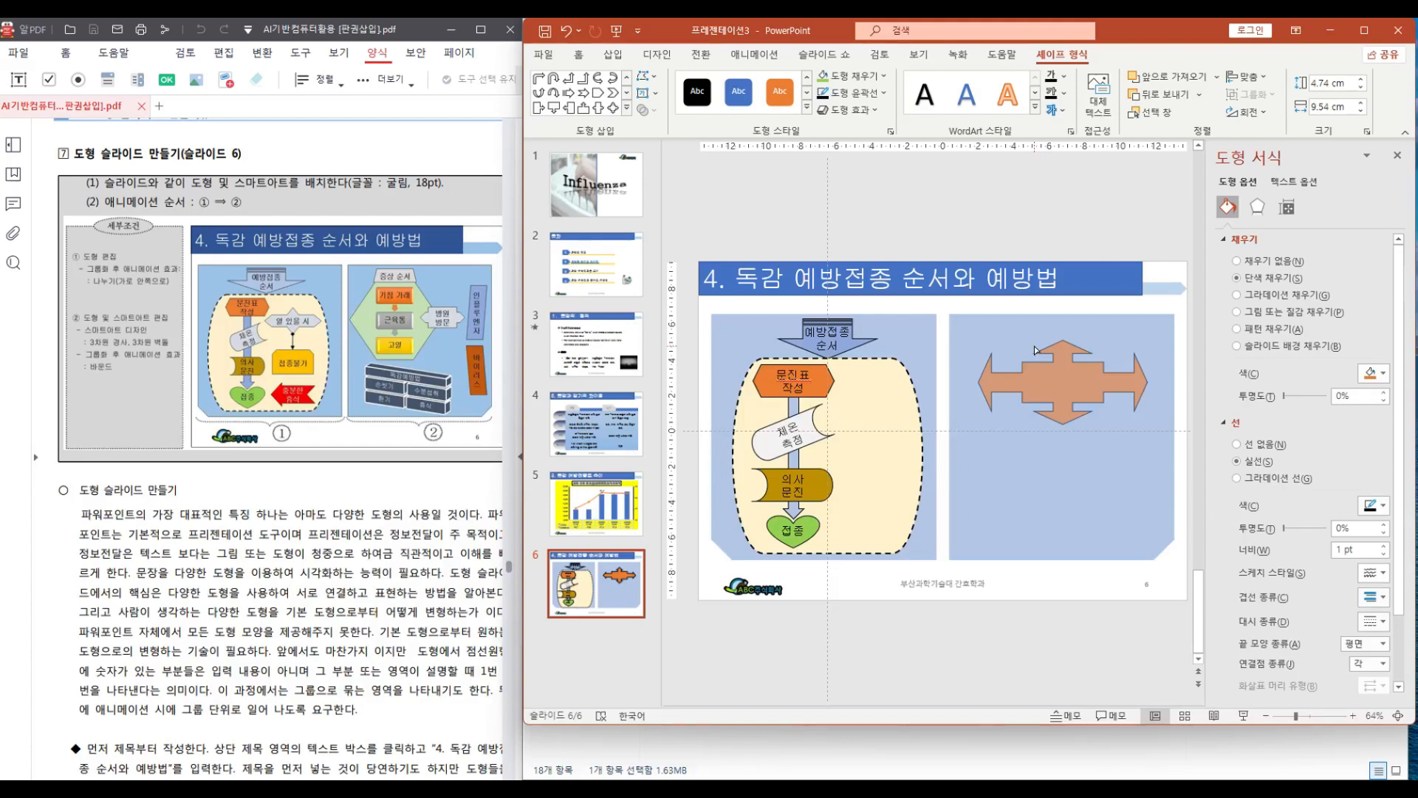
{"action": "mouse_move", "coordinate": [1034, 348]}
{"action": "left_mouse_down"}
{"action": "mouse_move", "coordinate": [1046, 349]}
{"action": "mouse_move", "coordinate": [1005, 352]}
{"action": "left_mouse_up"}
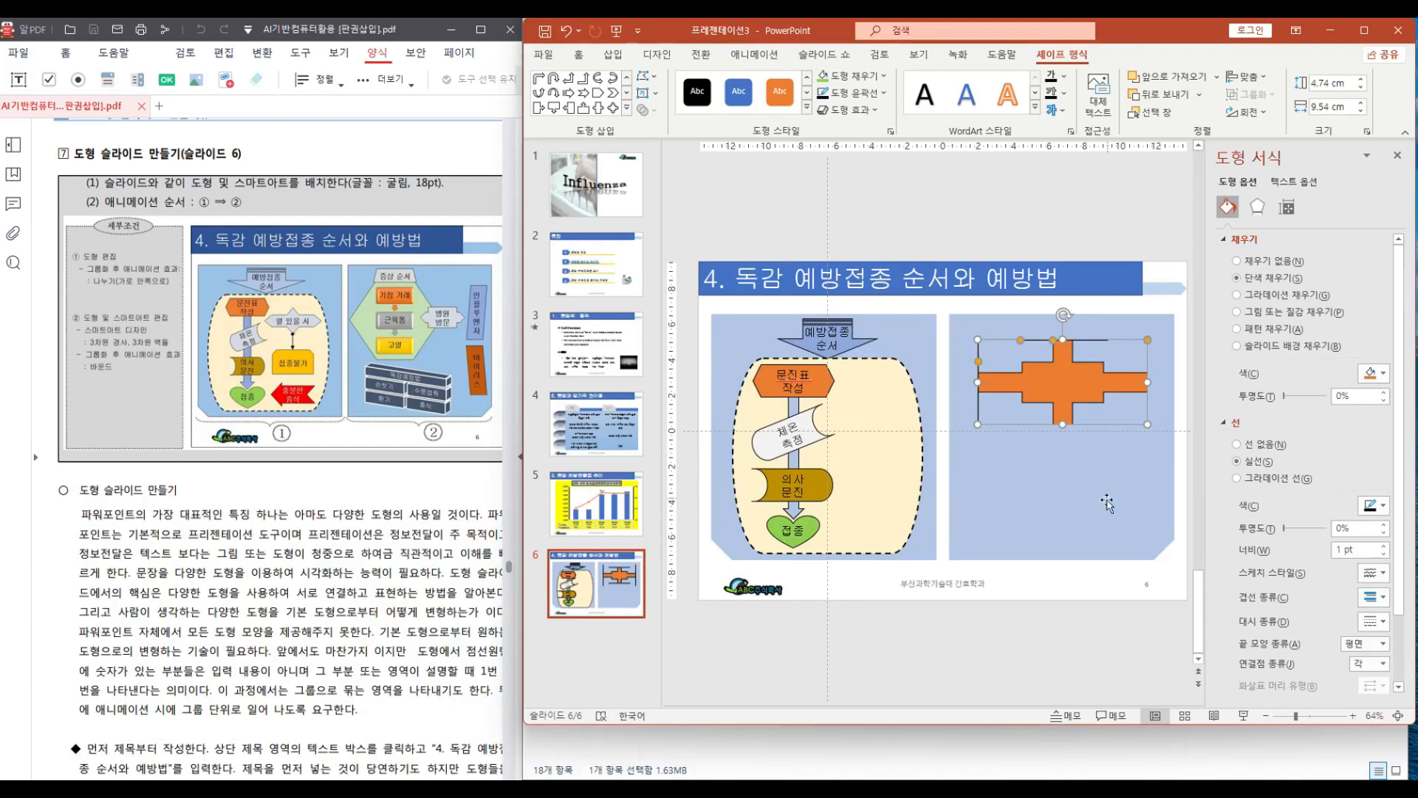
{"action": "left_click_drag", "start_coordinate": [1020, 340], "coordinate": [1040, 350]}
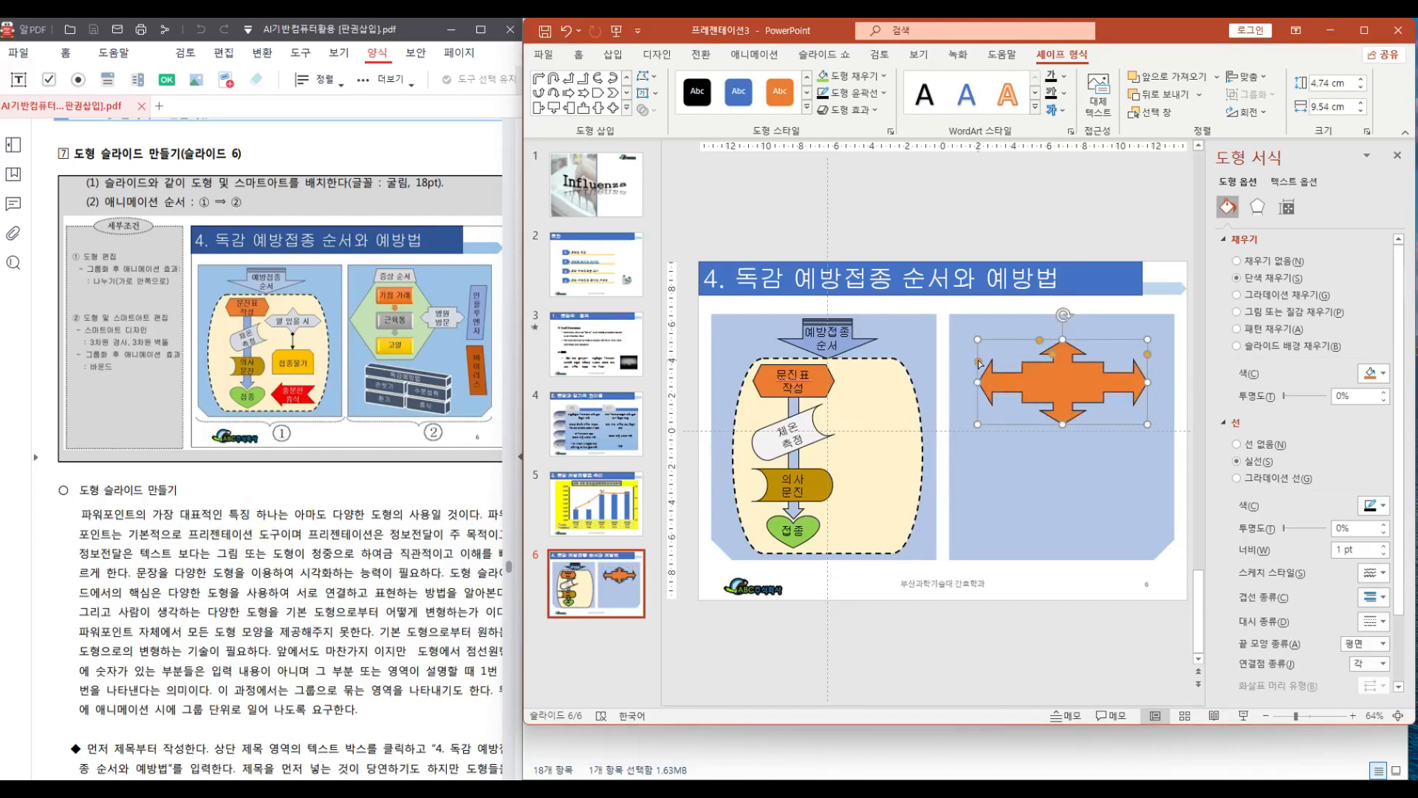
{"action": "mouse_move", "coordinate": [977, 361]}
{"action": "left_mouse_down"}
{"action": "mouse_move", "coordinate": [986, 347]}
{"action": "mouse_move", "coordinate": [985, 381]}
{"action": "mouse_move", "coordinate": [997, 345]}
{"action": "mouse_move", "coordinate": [996, 370]}
{"action": "left_mouse_up"}
{"action": "mouse_move", "coordinate": [994, 380]}
{"action": "left_mouse_down"}
{"action": "mouse_move", "coordinate": [999, 331]}
{"action": "mouse_move", "coordinate": [997, 383]}
{"action": "mouse_move", "coordinate": [998, 368]}
{"action": "left_mouse_up"}
{"action": "left_click_drag", "start_coordinate": [1054, 356], "coordinate": [1038, 359]}
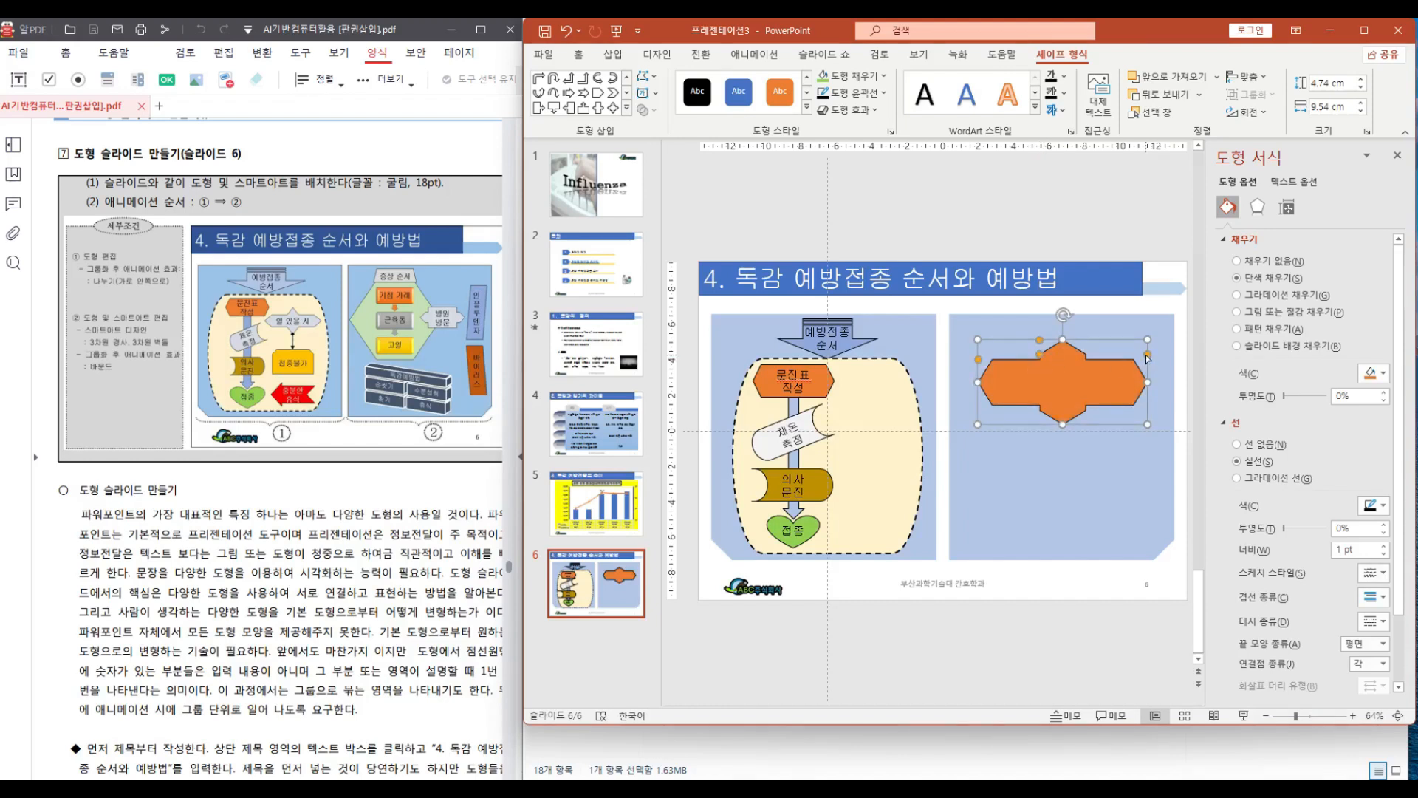
{"action": "left_click_drag", "start_coordinate": [1146, 357], "coordinate": [1149, 370]}
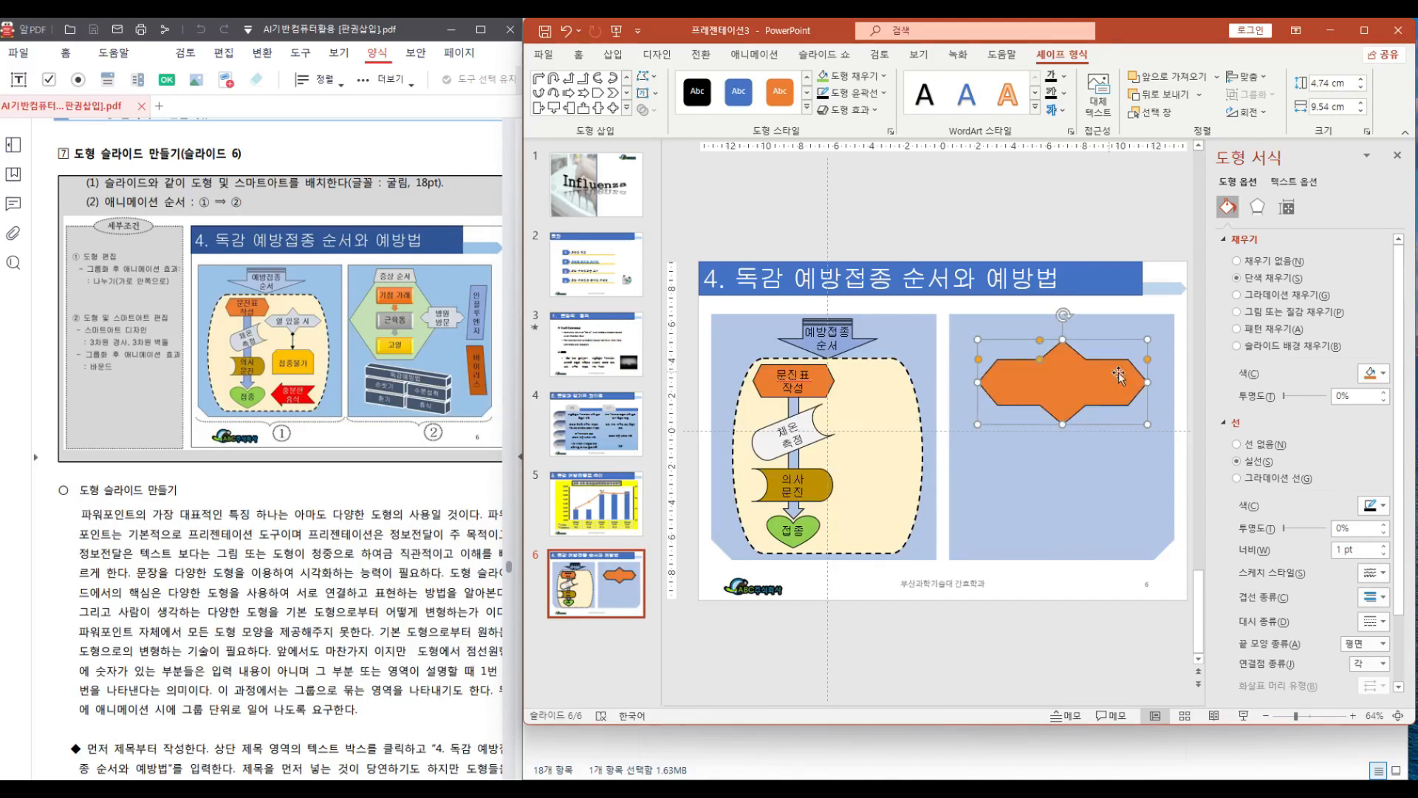
Shrink the arrow shape to about 2.53 × 4.78 cm and place it right of the '문진표 작성' shape
{"action": "left_click_drag", "start_coordinate": [1064, 425], "coordinate": [1067, 398]}
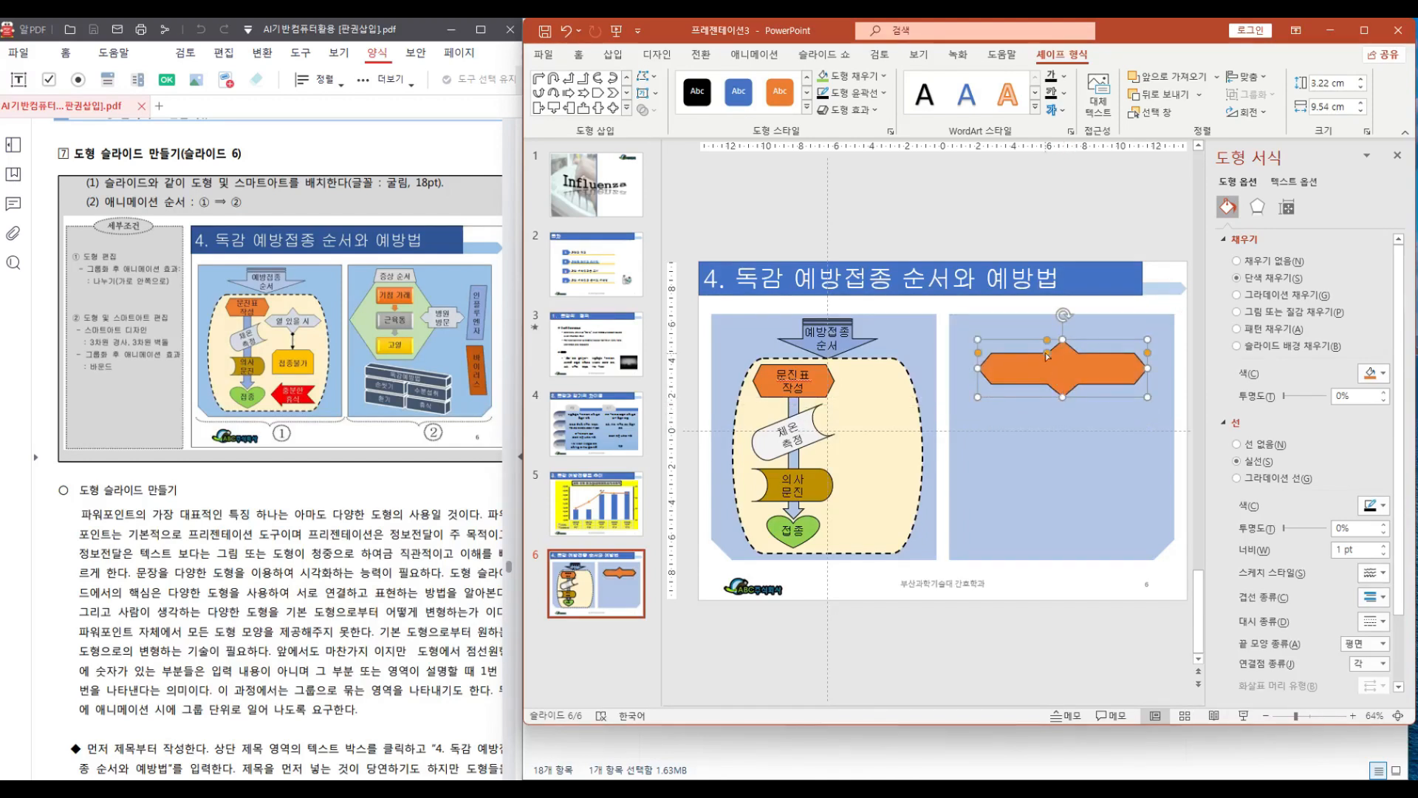
{"action": "left_click_drag", "start_coordinate": [1047, 343], "coordinate": [1049, 352]}
{"action": "left_click_drag", "start_coordinate": [1147, 368], "coordinate": [1099, 373]}
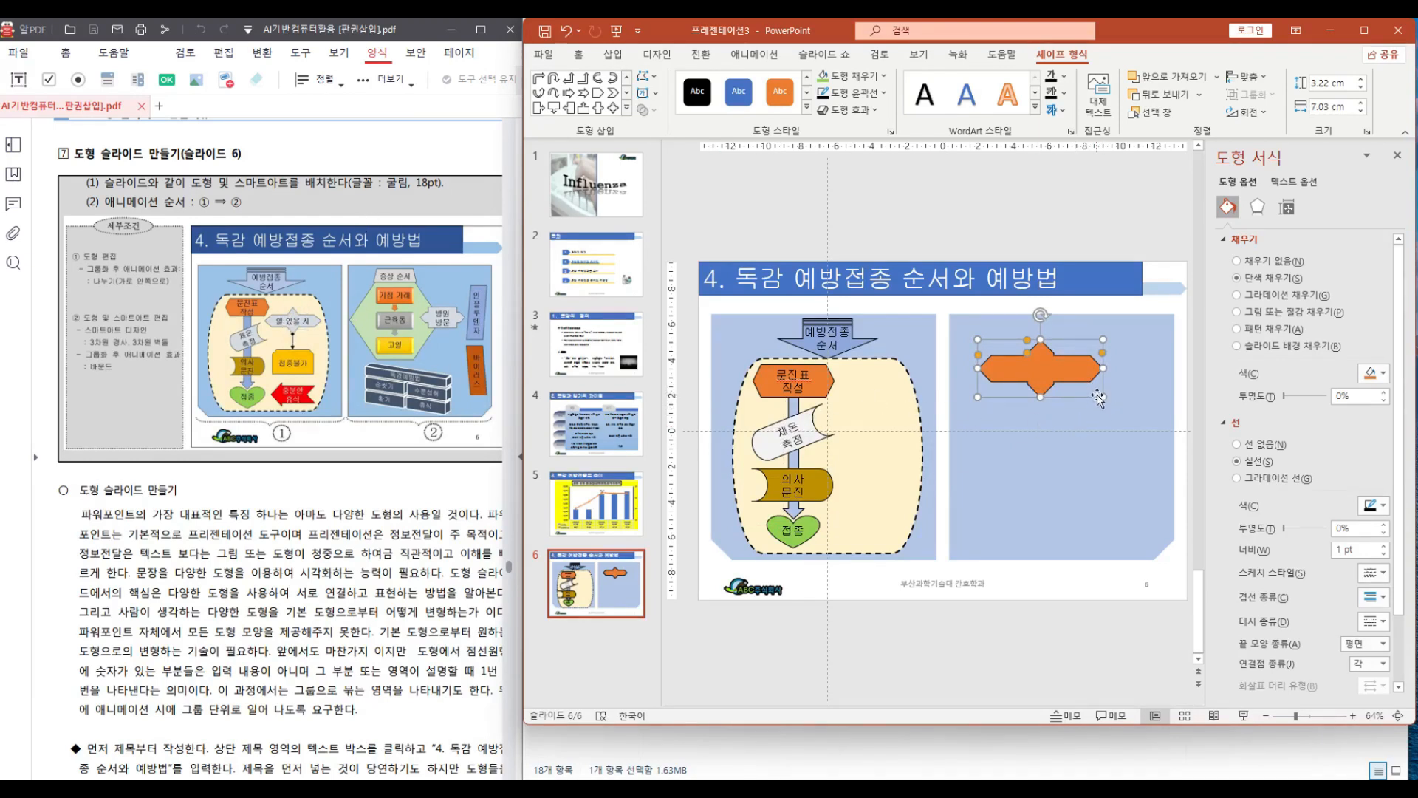
{"action": "left_click_drag", "start_coordinate": [1099, 397], "coordinate": [909, 403]}
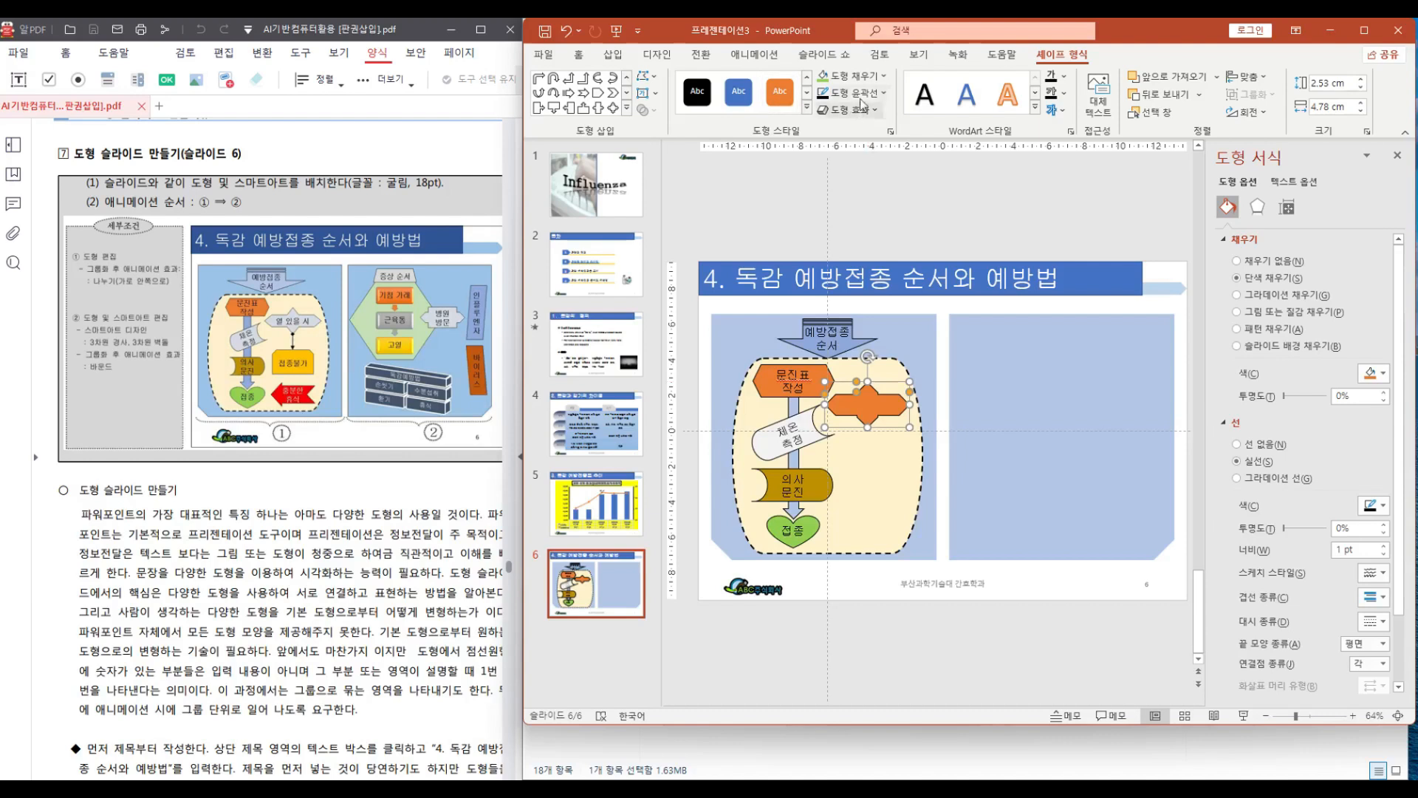
Fill the small arrow shape with white
{"action": "left_click", "coordinate": [873, 76]}
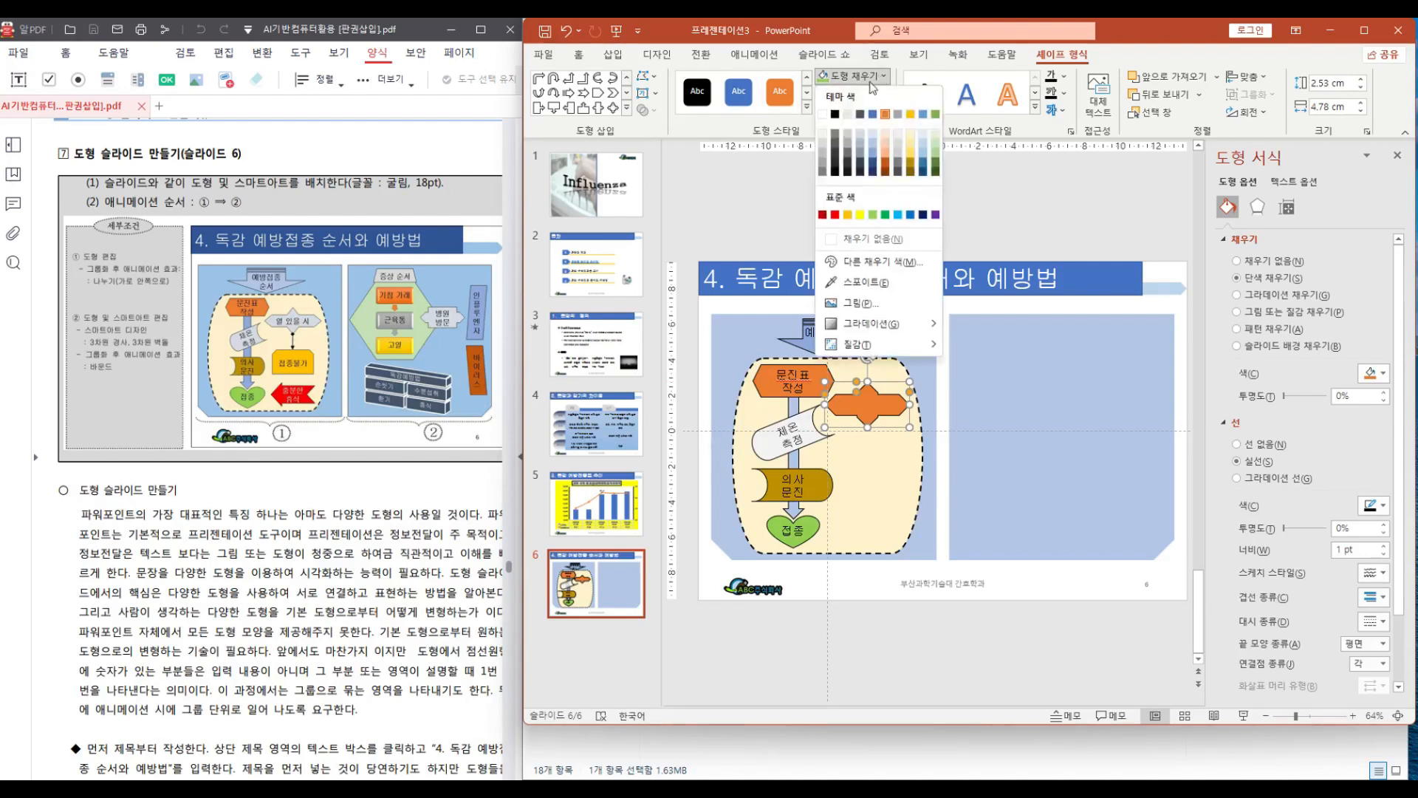
{"action": "left_click", "coordinate": [824, 136]}
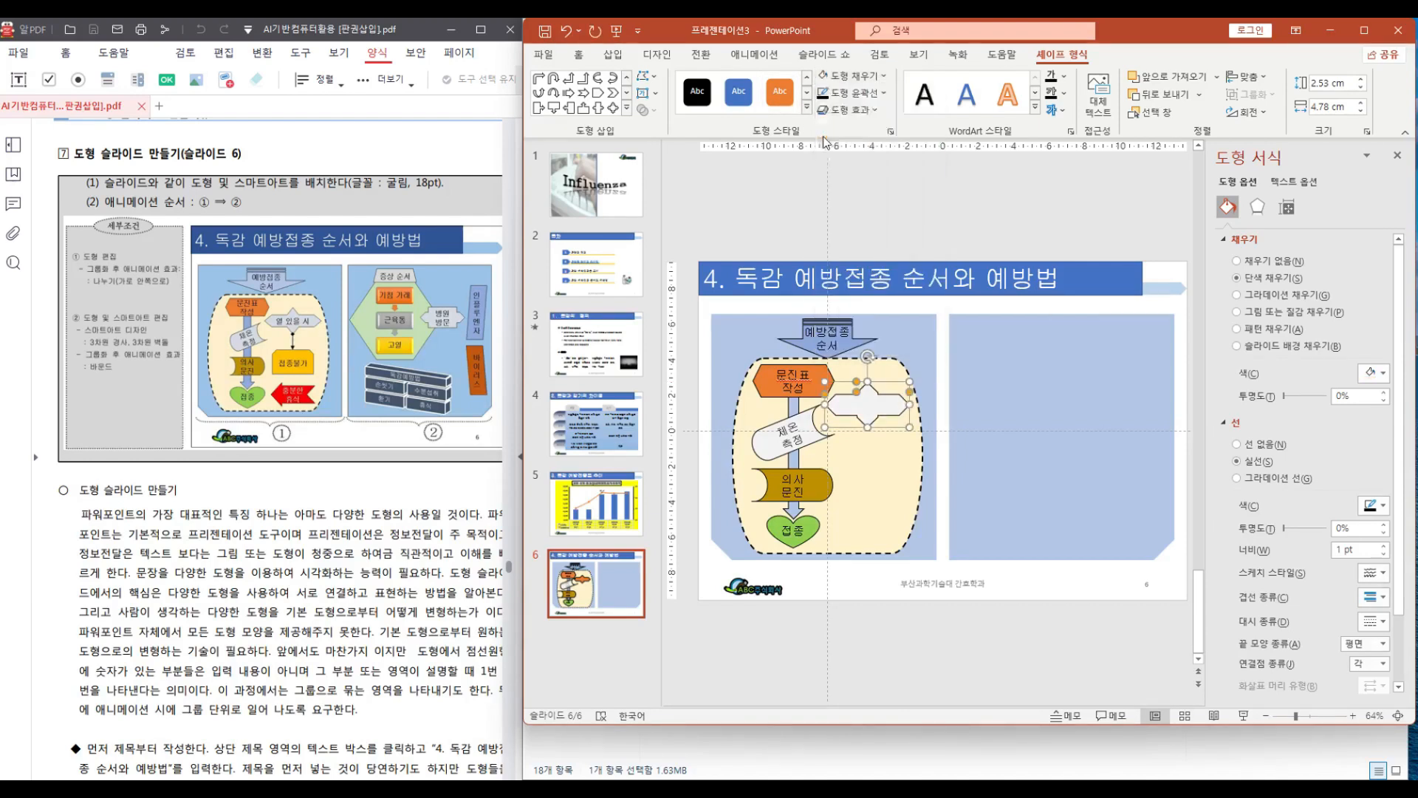
{"action": "right_click", "coordinate": [870, 413]}
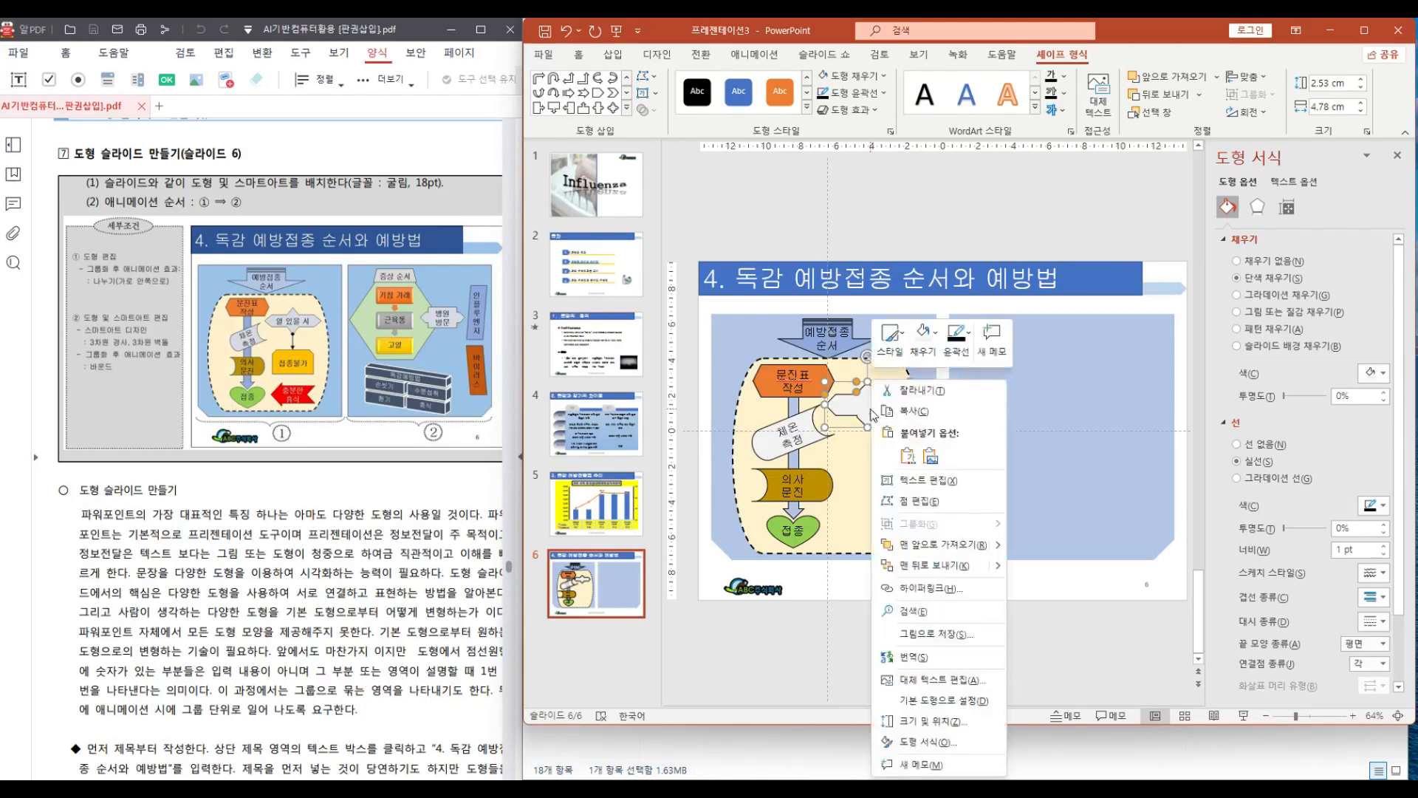
{"action": "left_click", "coordinate": [912, 482]}
{"action": "type", "text": "ㅎ"}
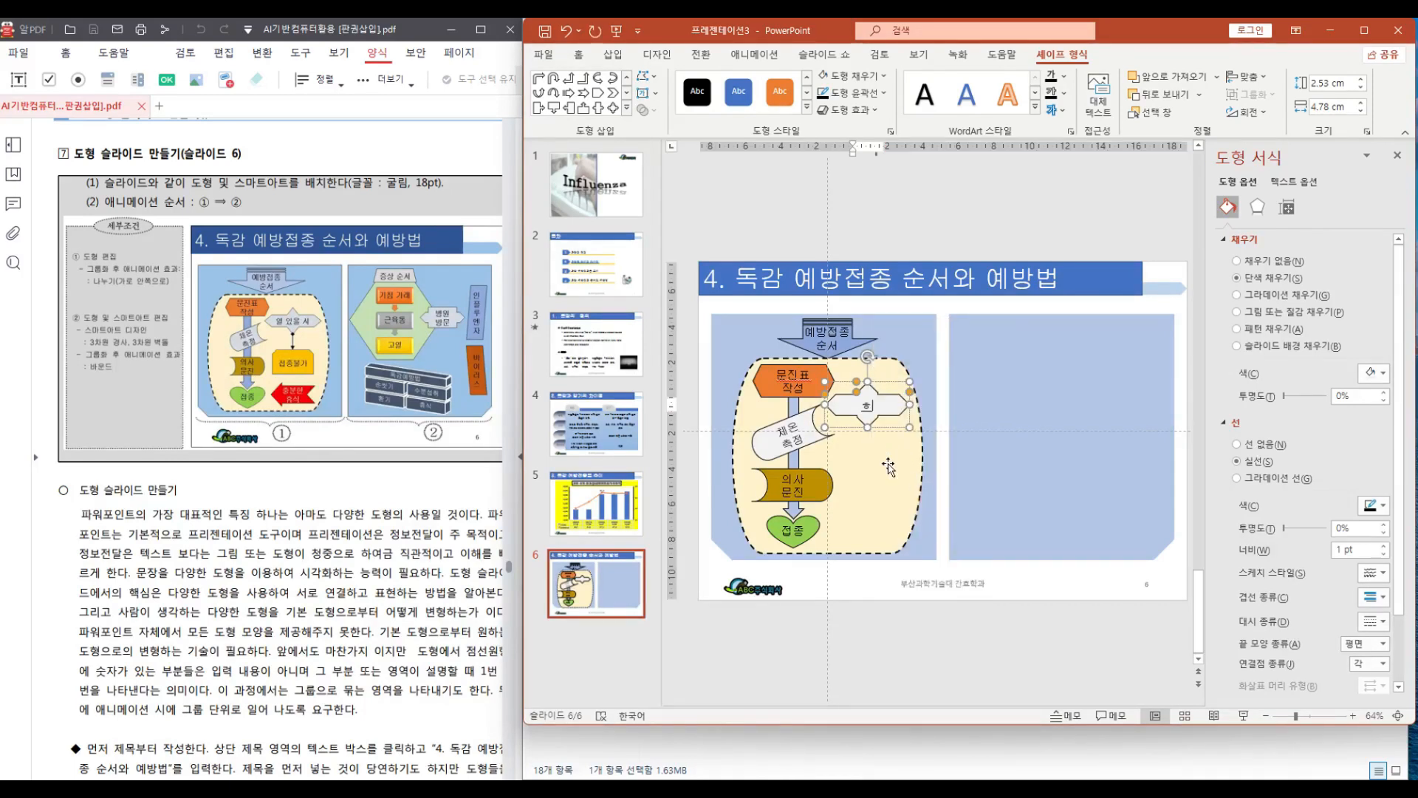
{"action": "type", "text": "ㅎㅎㅎ"}
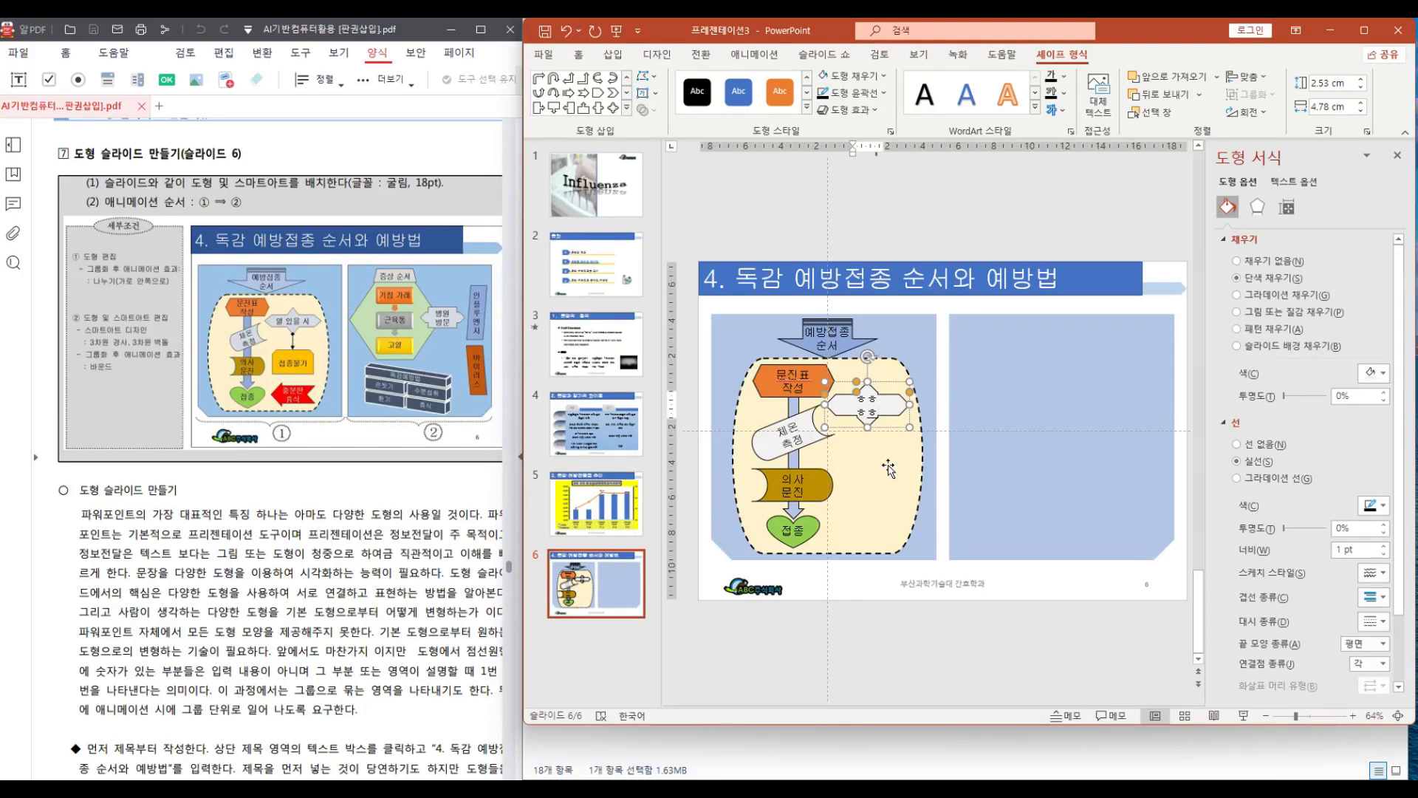
{"action": "key", "text": "BackSpace"}
{"action": "key", "text": "BackSpace"}
{"action": "key", "text": "BackSpace"}
{"action": "key", "text": "BackSpace"}
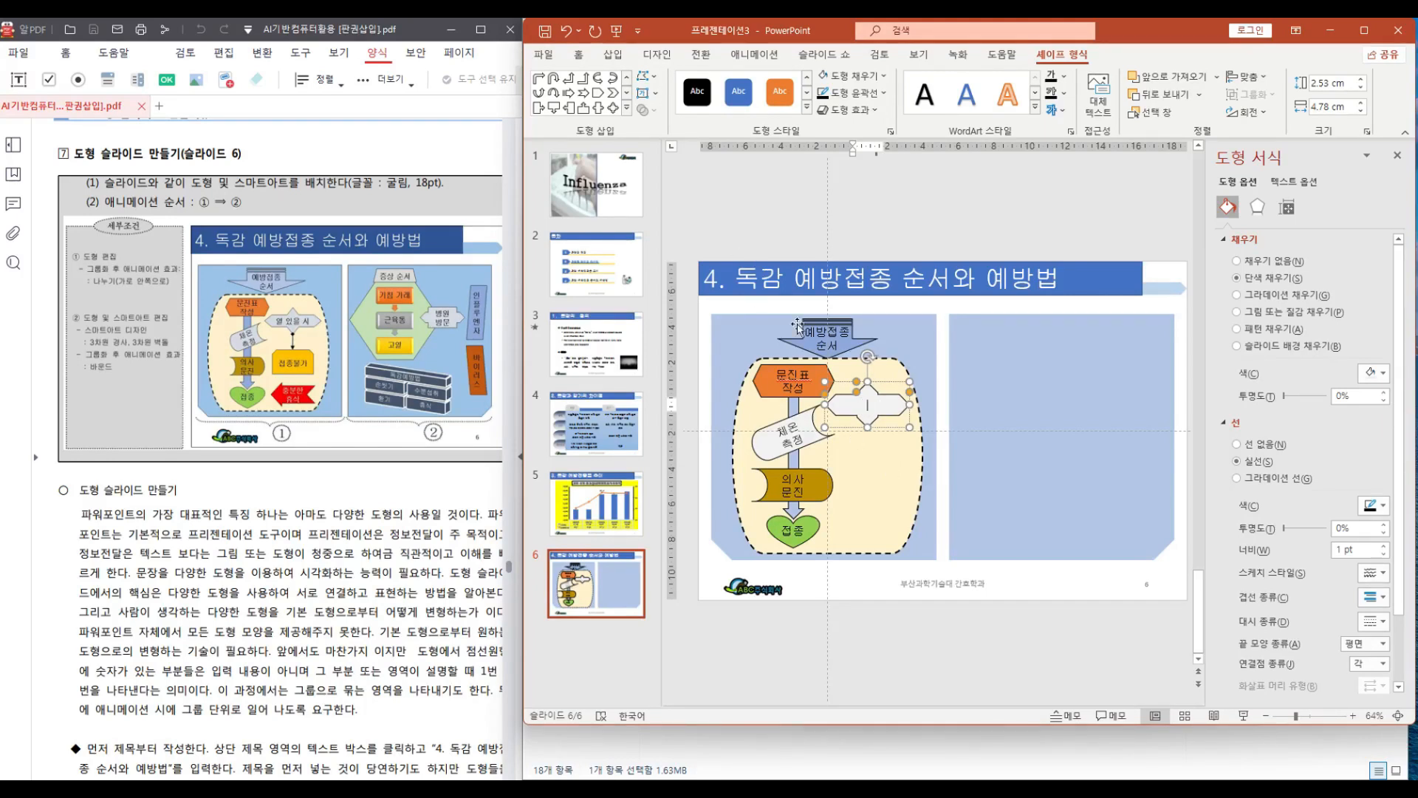
Paste a text box onto the white arrow shape and enter "열 있을 시" in it
{"action": "left_click", "coordinate": [851, 351]}
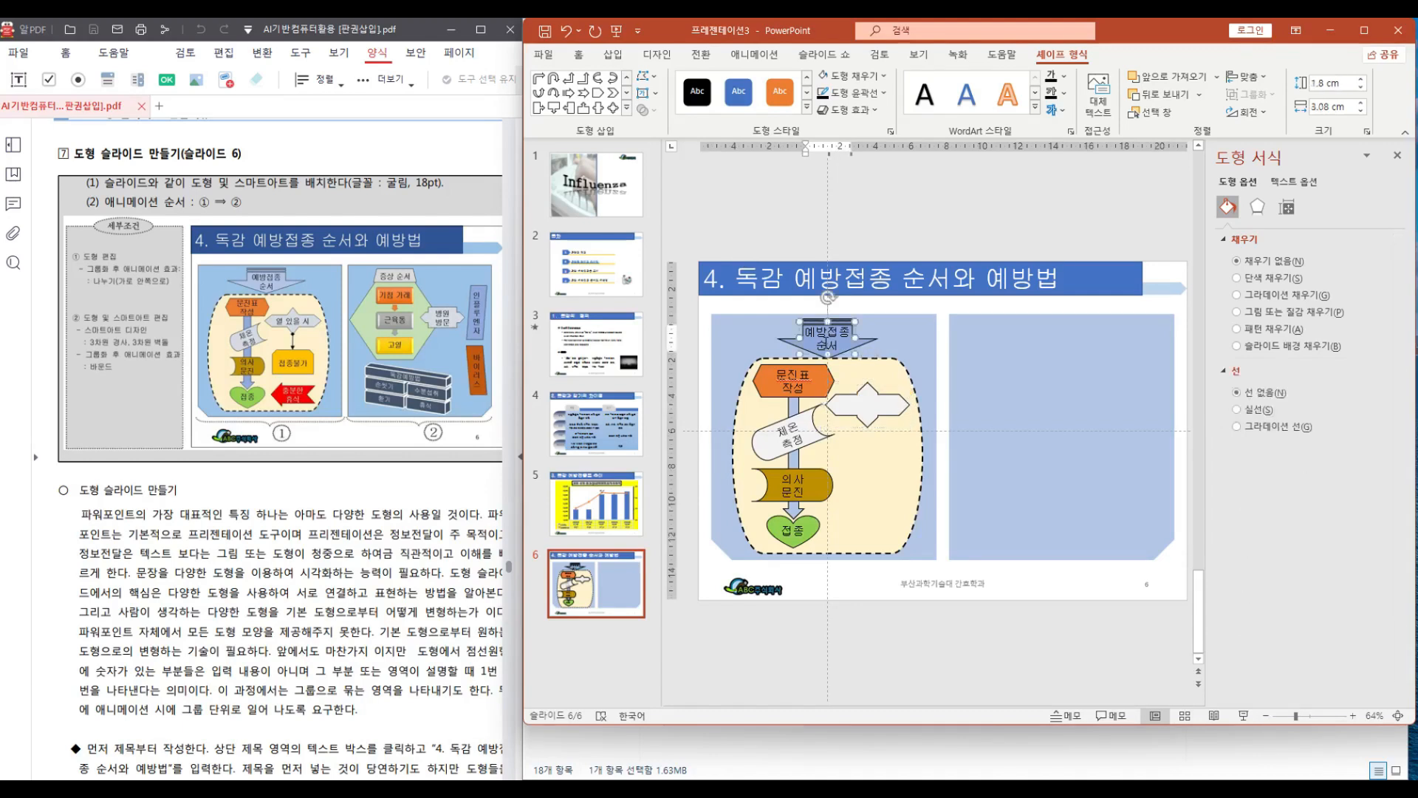
{"action": "left_click", "coordinate": [802, 330]}
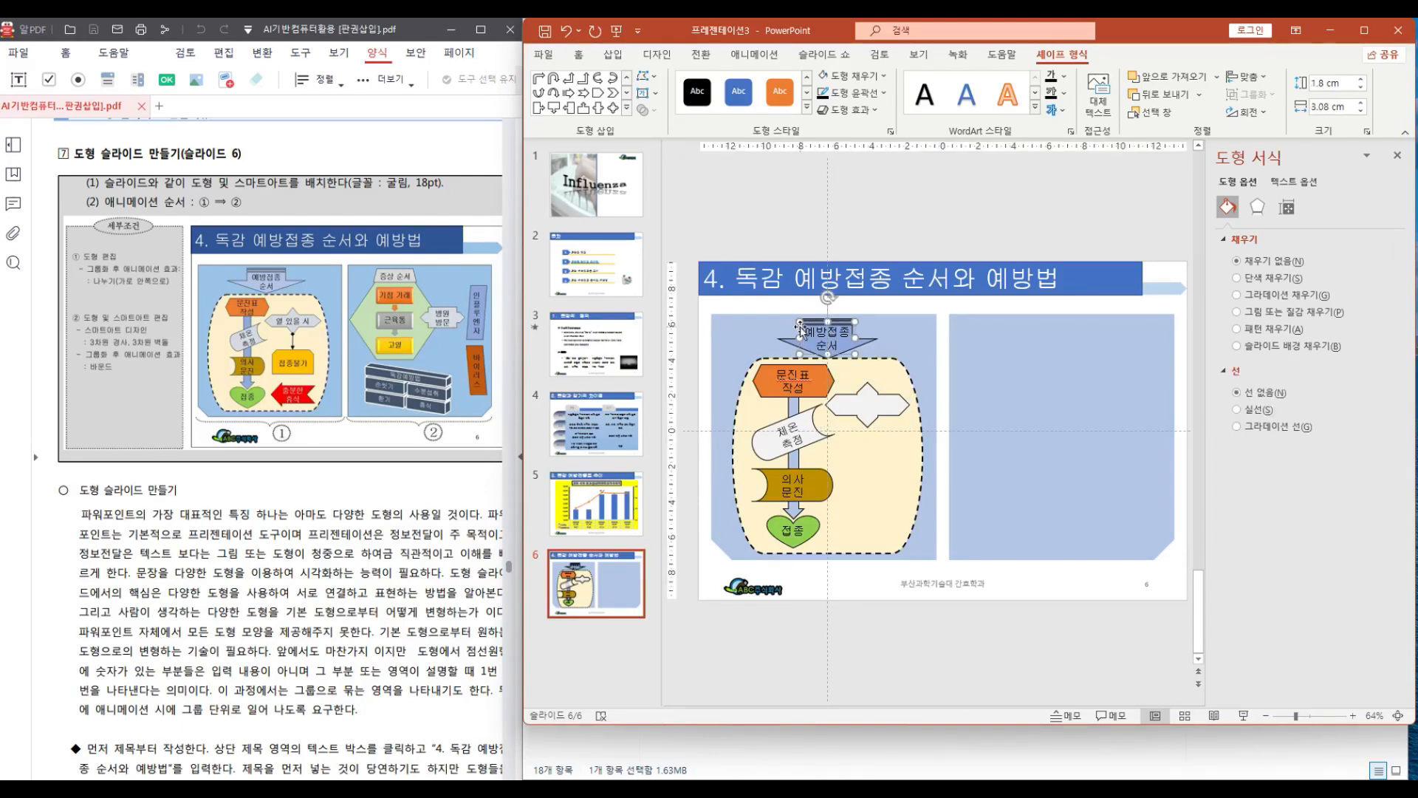
{"action": "key", "text": "ctrl+v"}
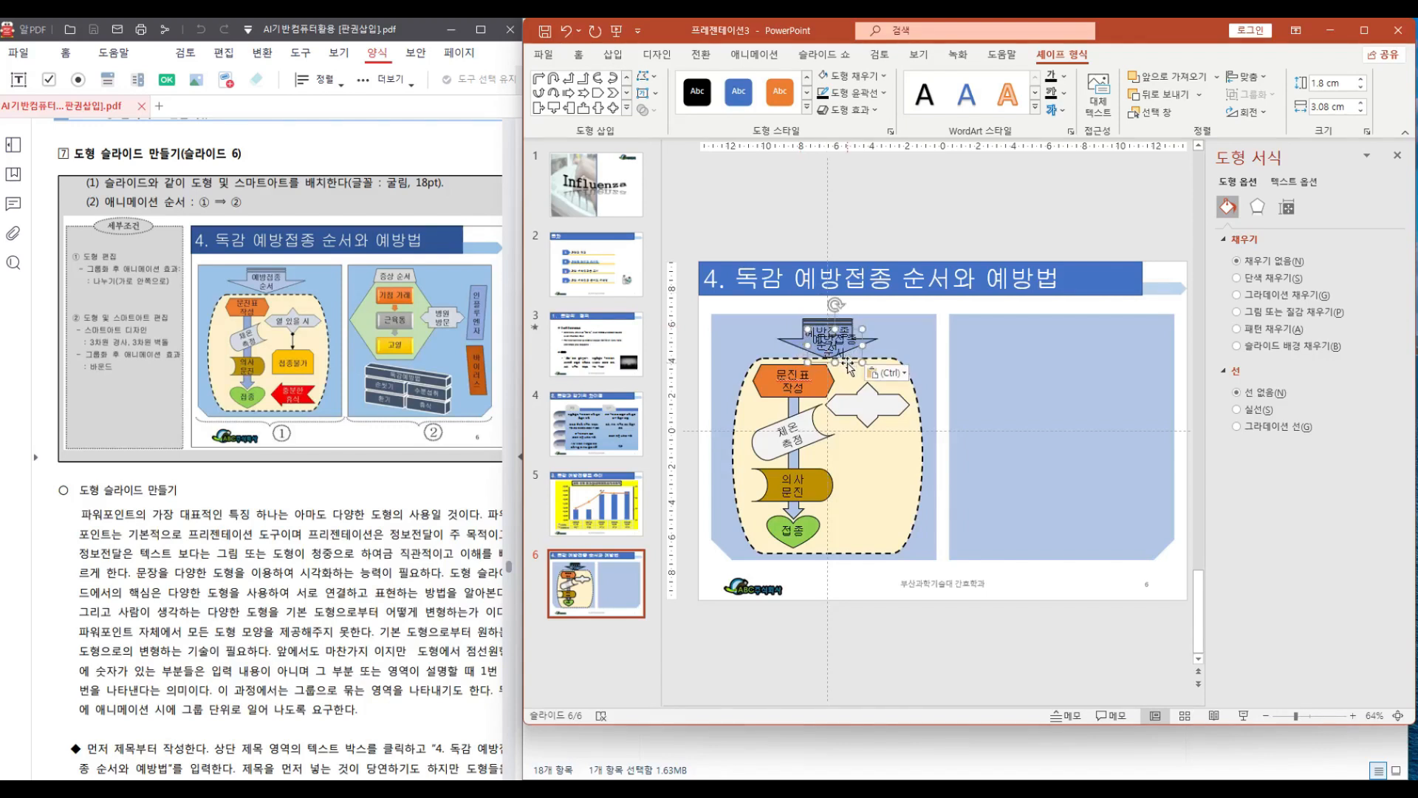
{"action": "left_click_drag", "start_coordinate": [847, 362], "coordinate": [877, 419]}
{"action": "type", "text": "열 있"}
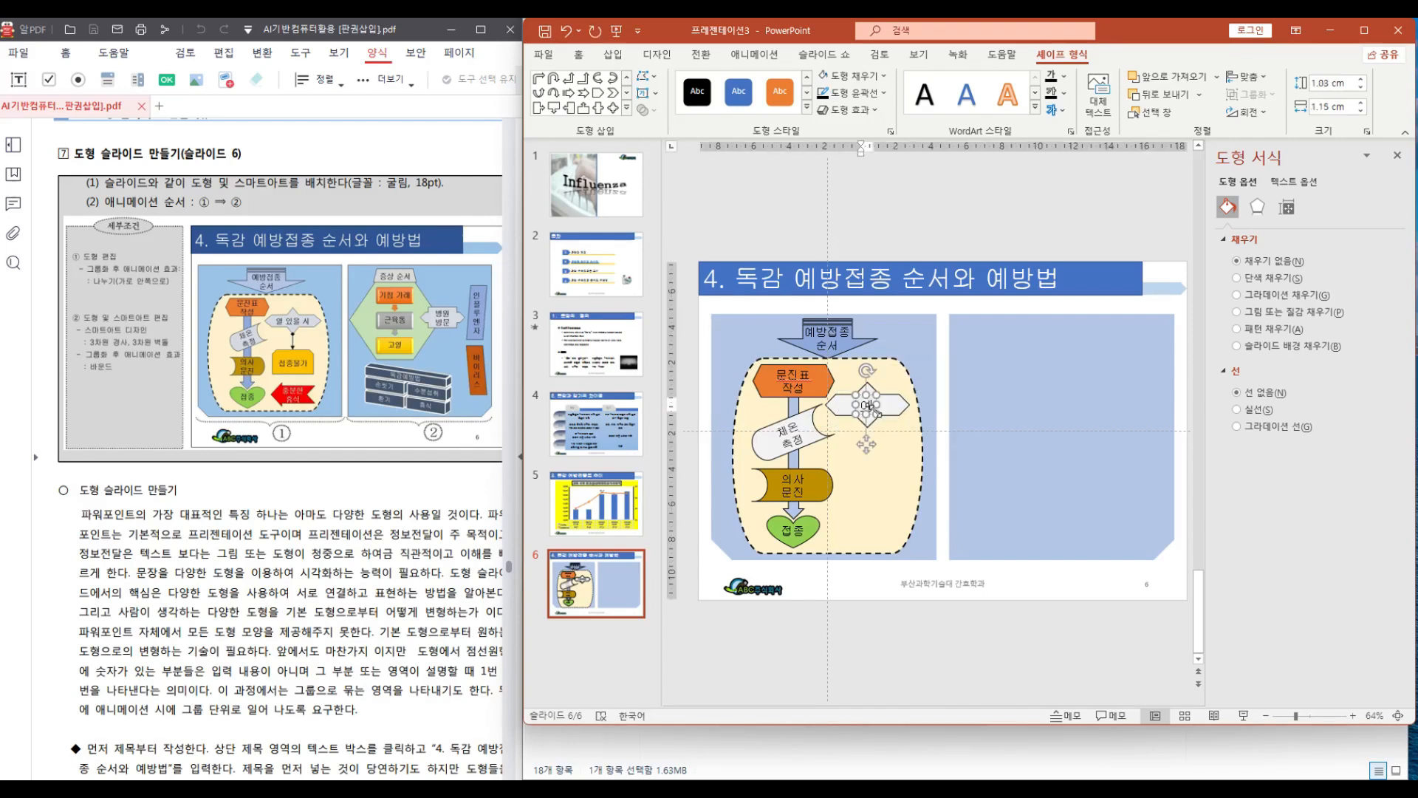
{"action": "type", "text": "을 시"}
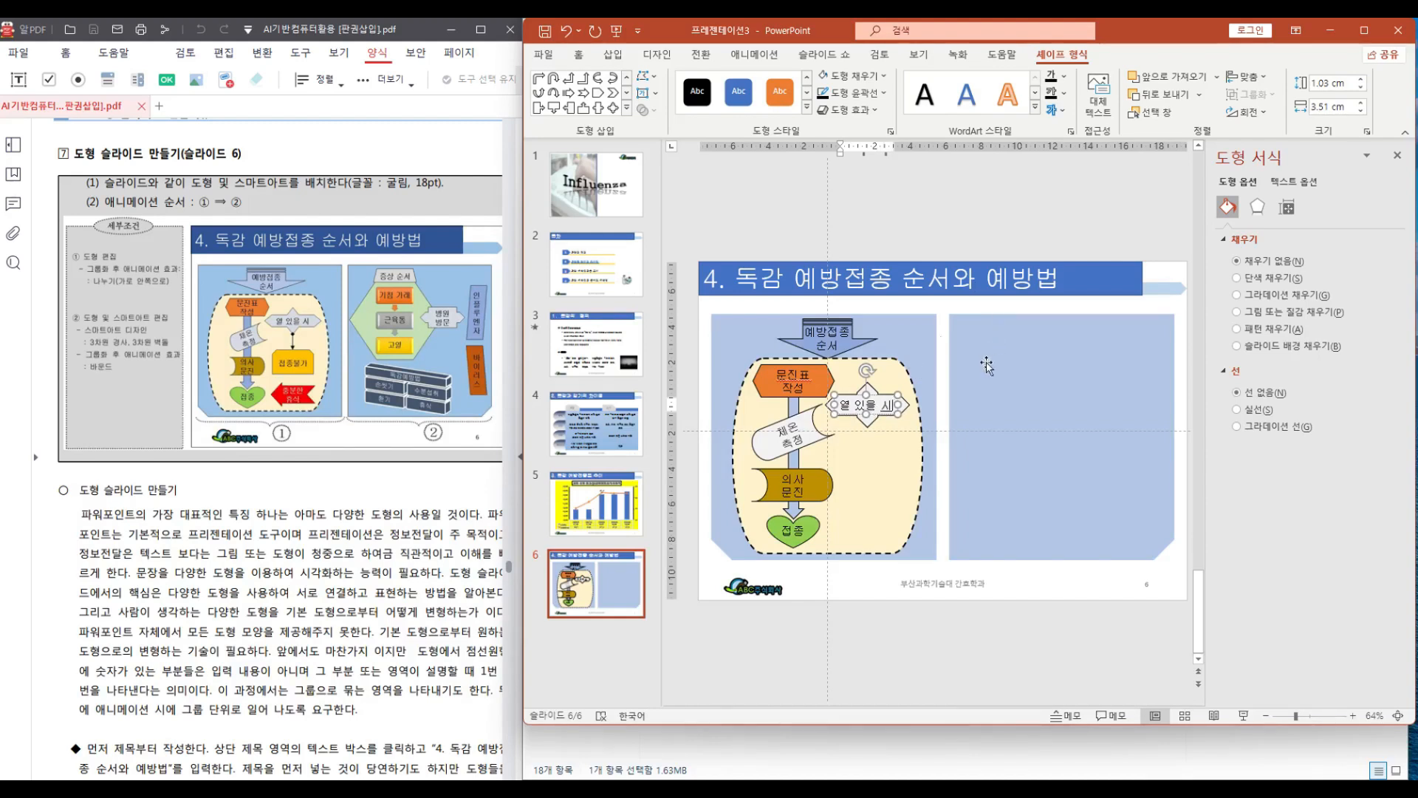
Draw a rectangle about 2.31 × 3.48 cm below the '열 있을 시' shape and enter "접종불가" in it
{"action": "left_click", "coordinate": [910, 337]}
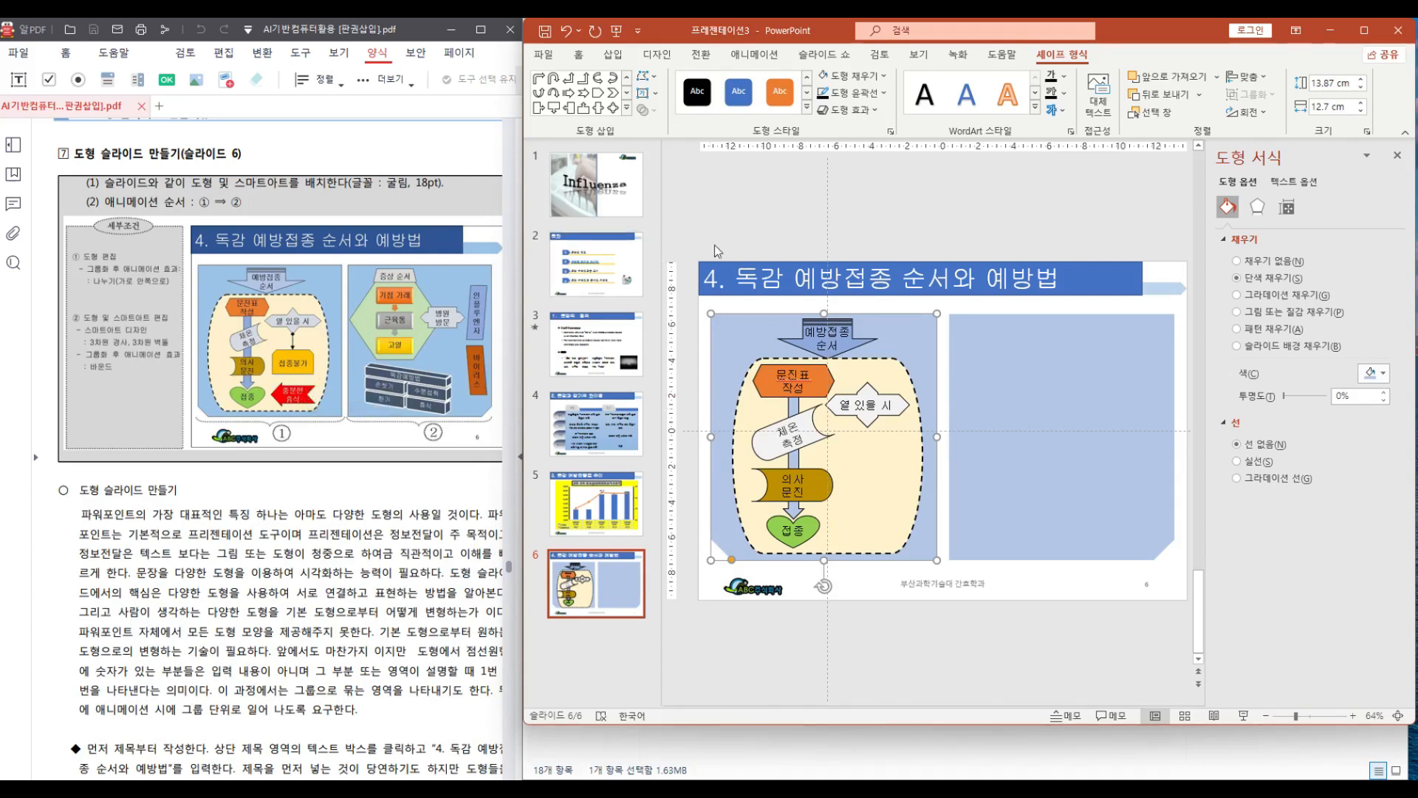
{"action": "left_click", "coordinate": [626, 108]}
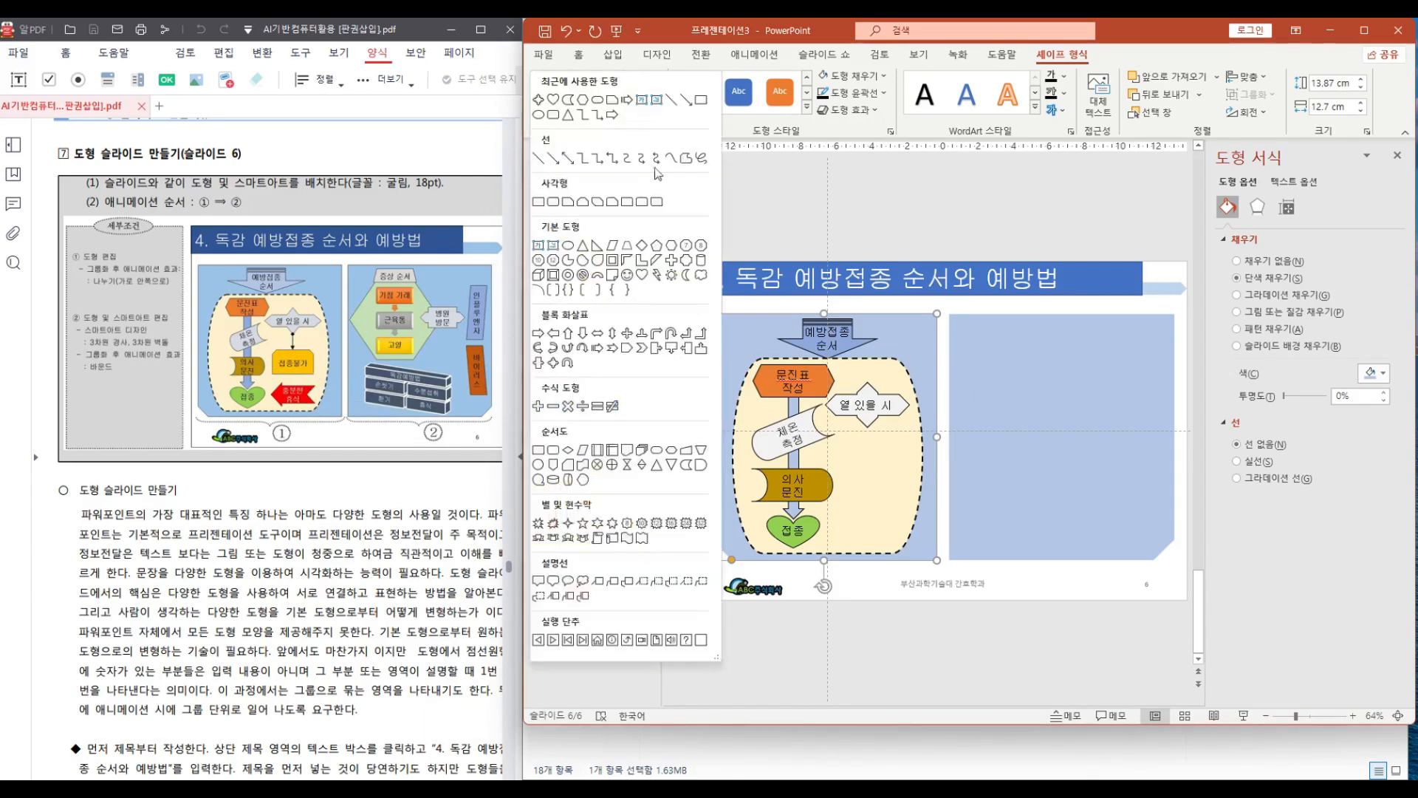
{"action": "left_click", "coordinate": [582, 202]}
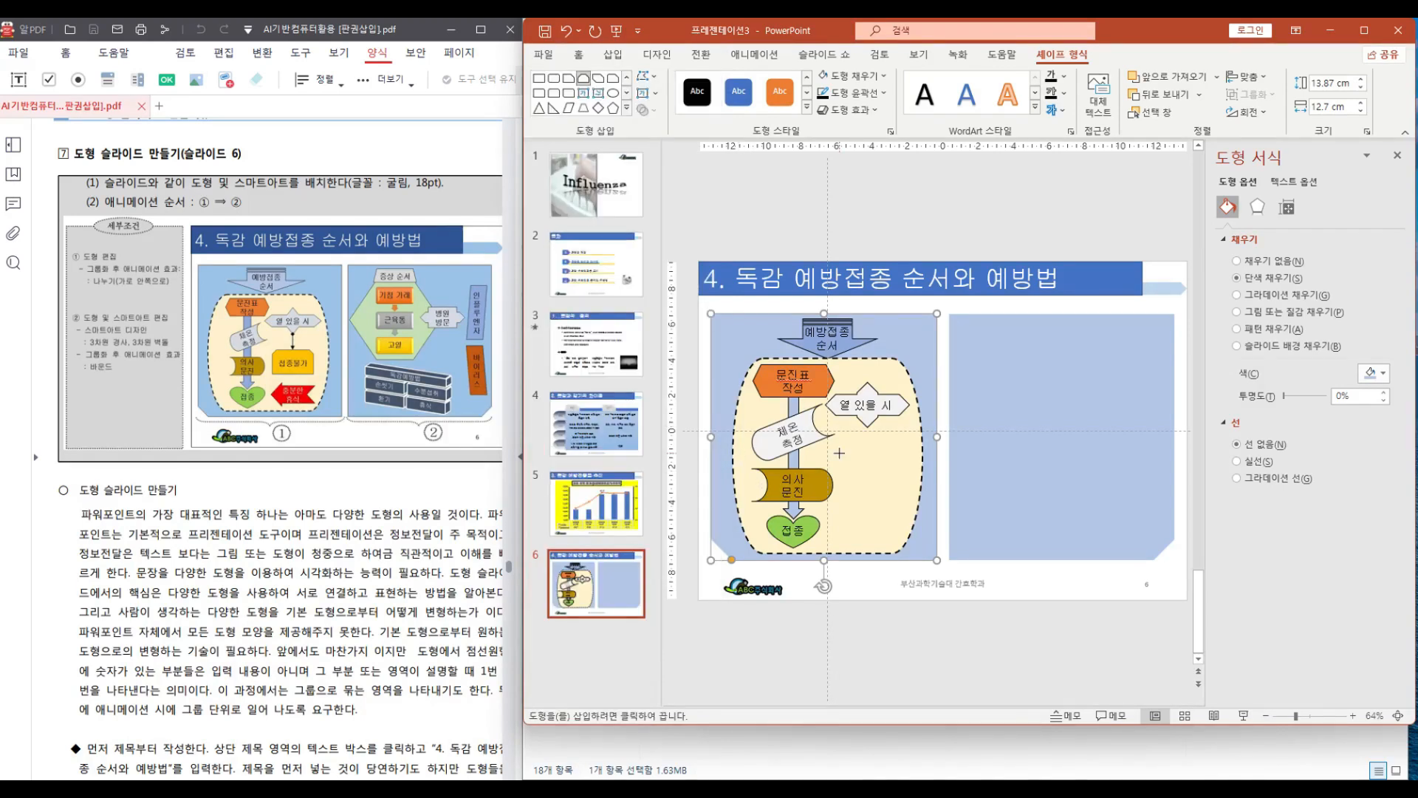
{"action": "left_click_drag", "start_coordinate": [836, 452], "coordinate": [903, 476]}
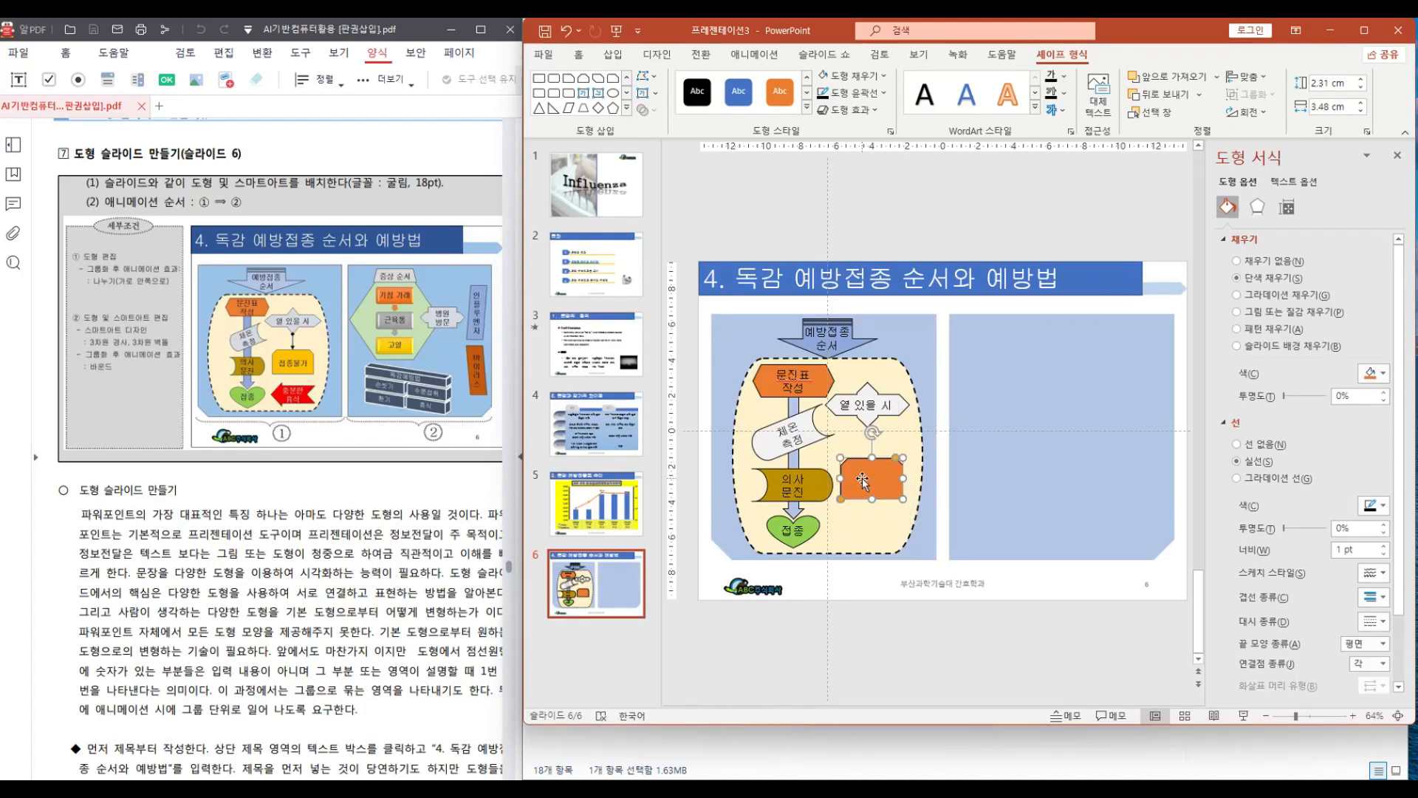
{"action": "right_click", "coordinate": [862, 479]}
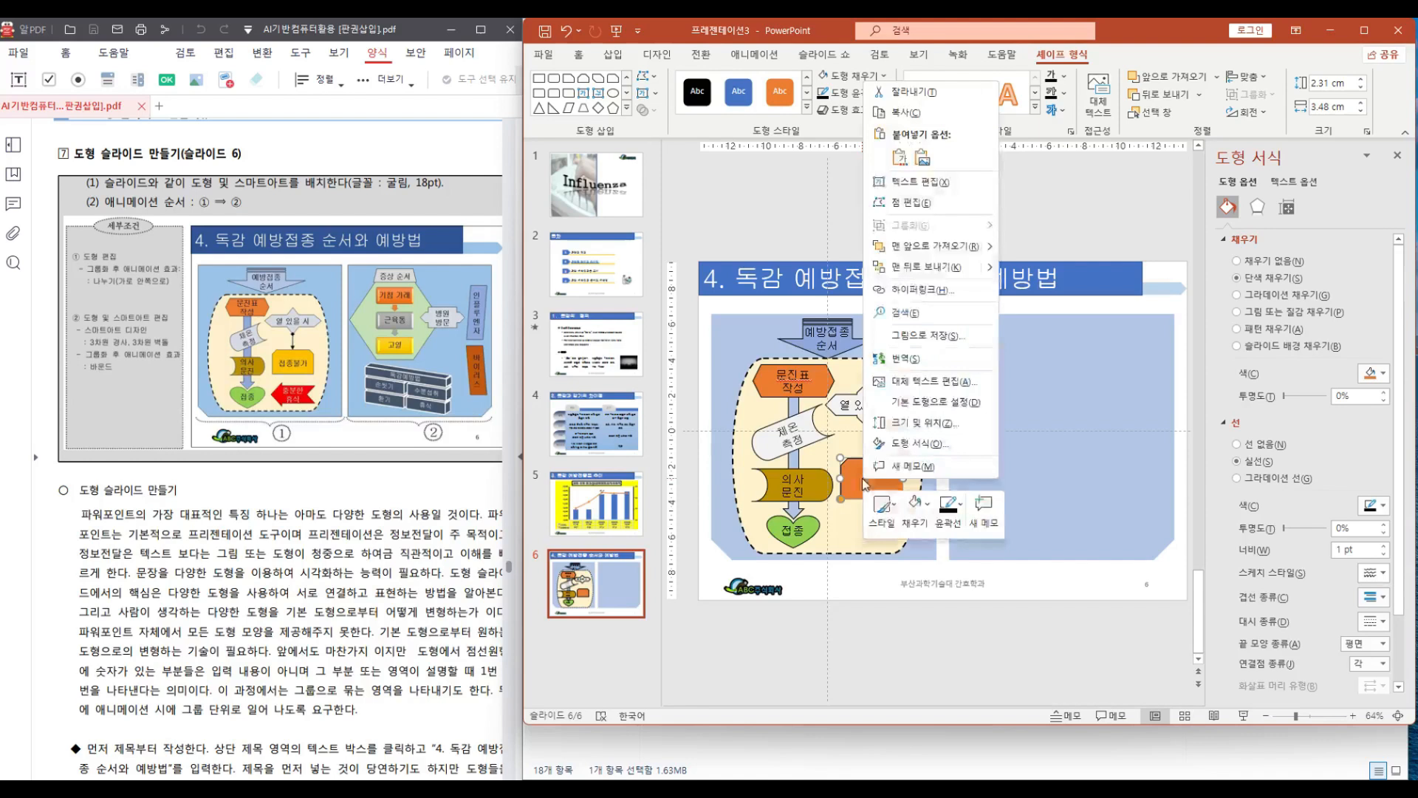
{"action": "left_click", "coordinate": [922, 183]}
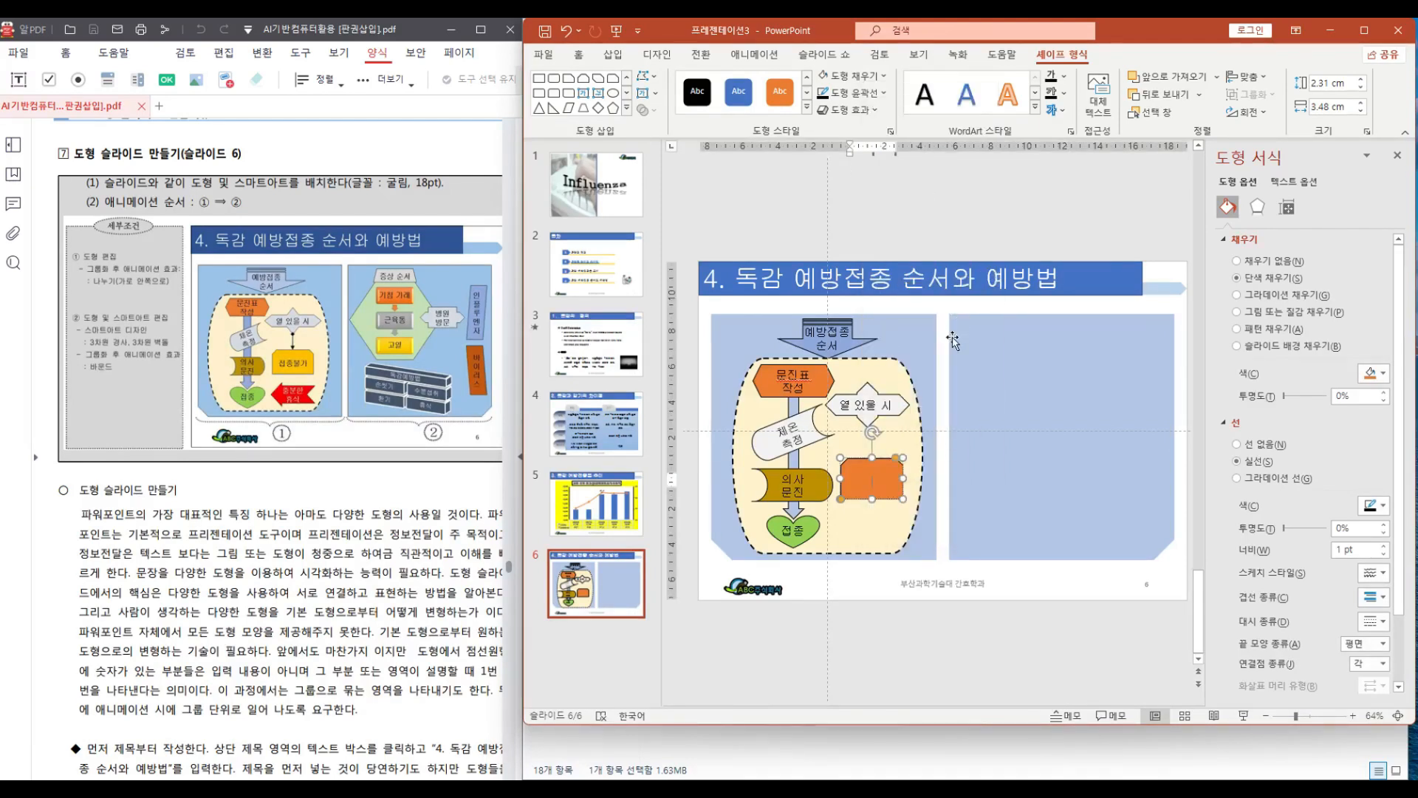
{"action": "type", "text": "접종ㅂ"}
{"action": "type", "text": "가"}
{"action": "left_click", "coordinate": [912, 443]}
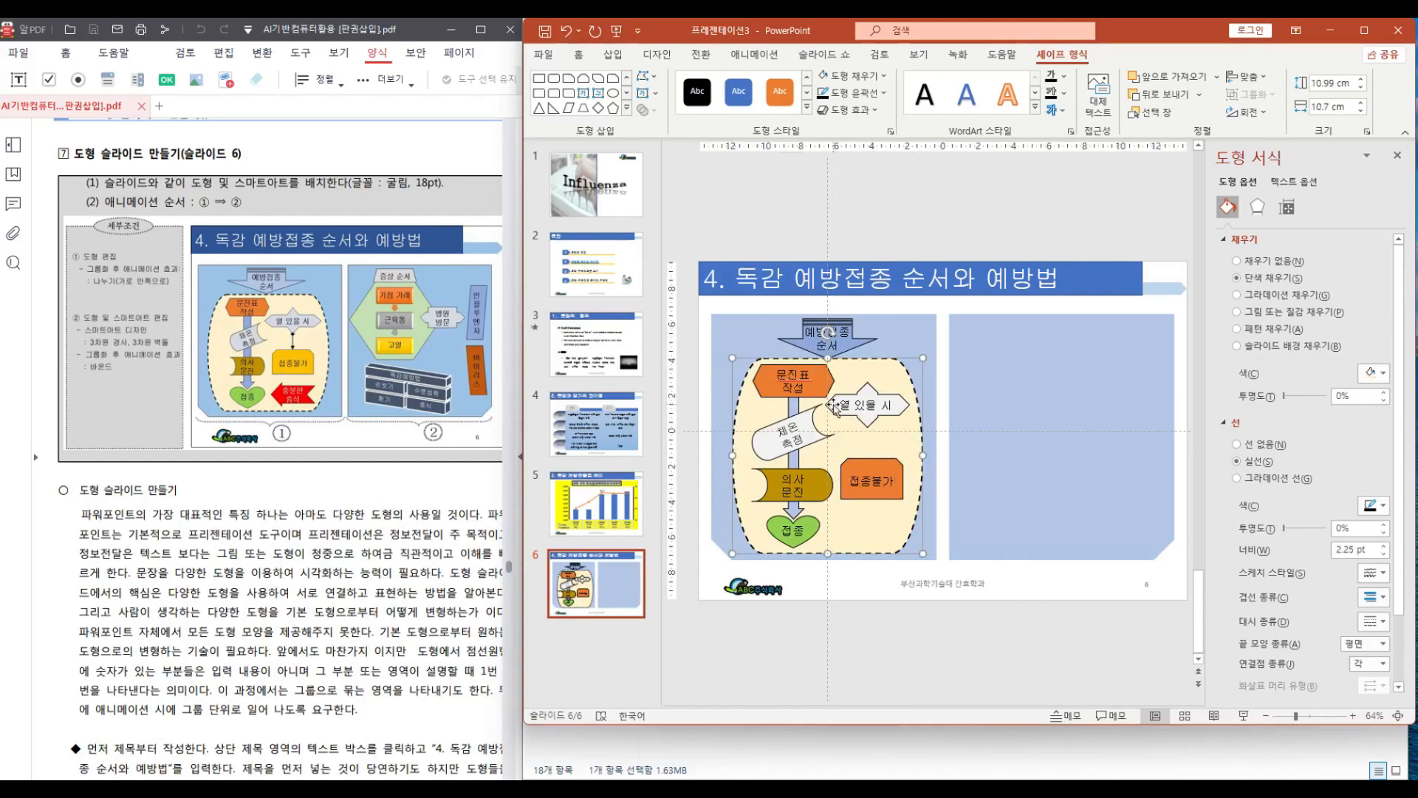
Draw a short vertical line from the '열 있을 시' shape down to the '접종불가' rectangle
{"action": "left_click", "coordinate": [627, 108]}
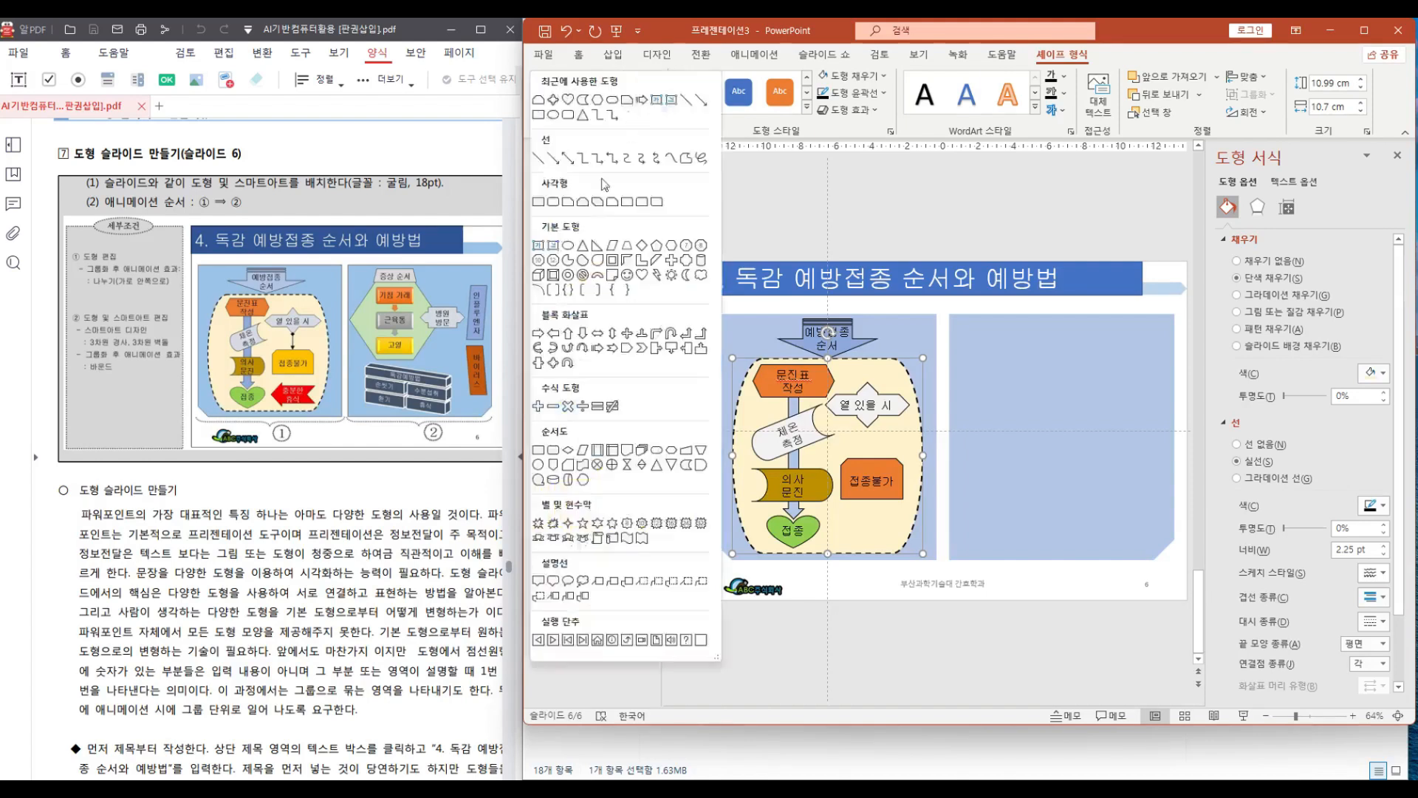
{"action": "left_click", "coordinate": [555, 160]}
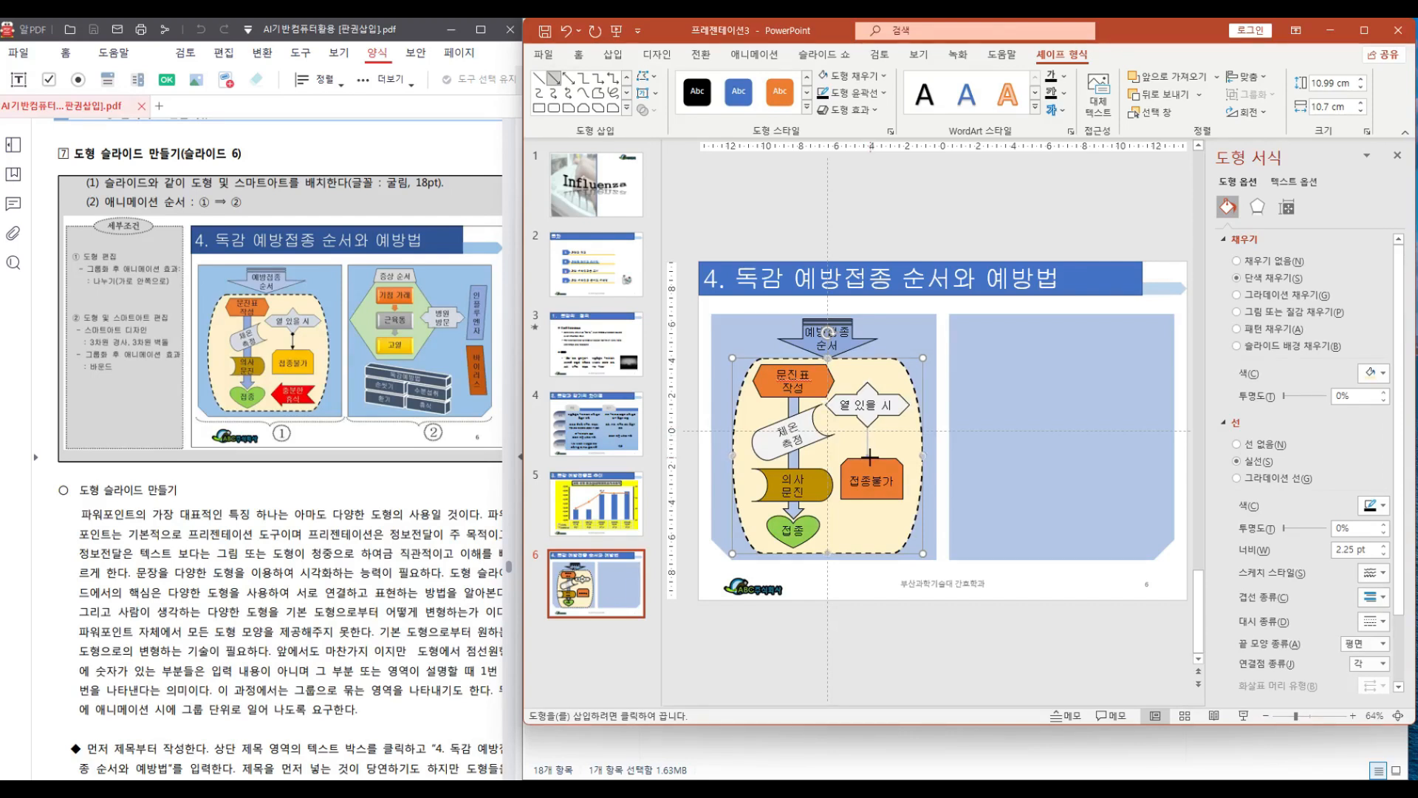
{"action": "left_click_drag", "start_coordinate": [870, 456], "coordinate": [868, 428]}
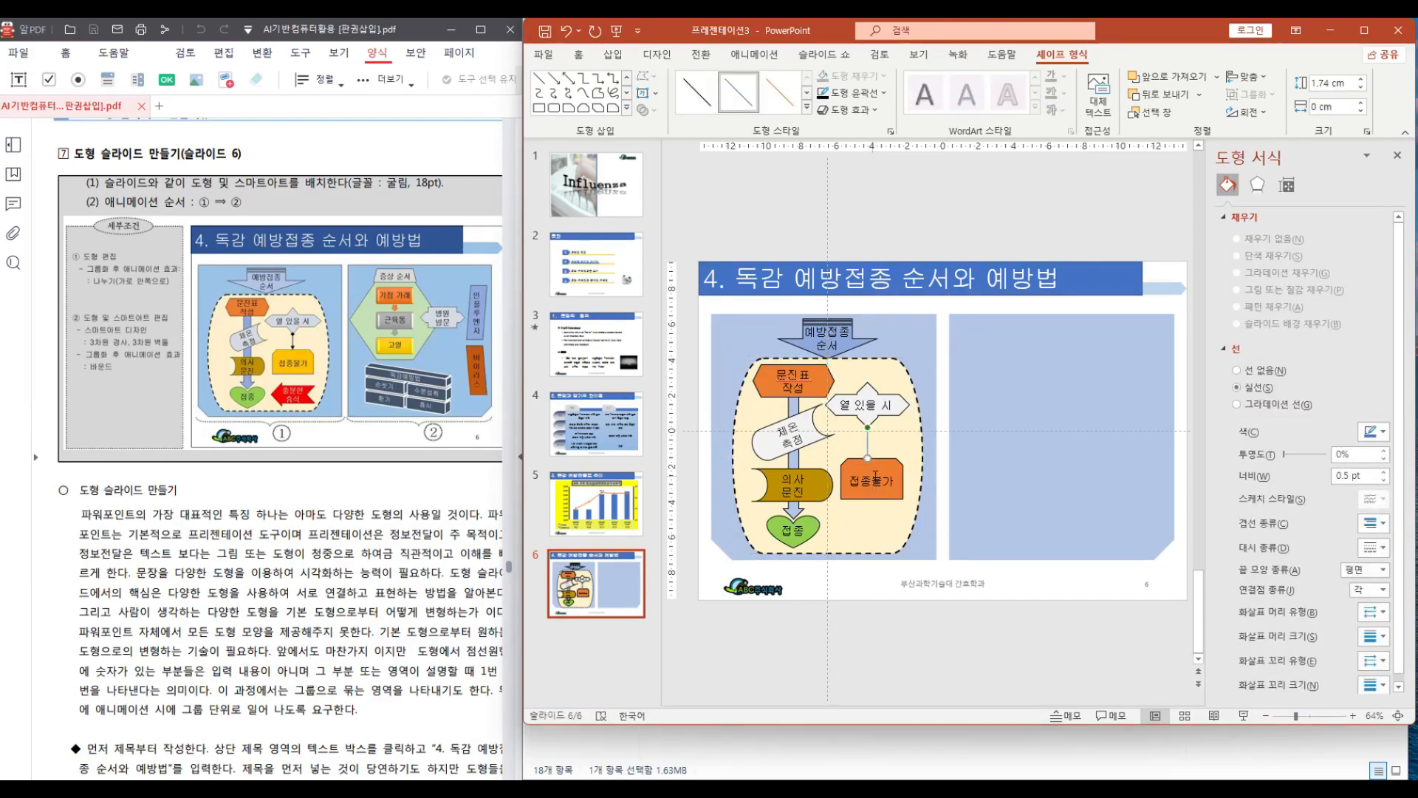
{"action": "left_click", "coordinate": [876, 475]}
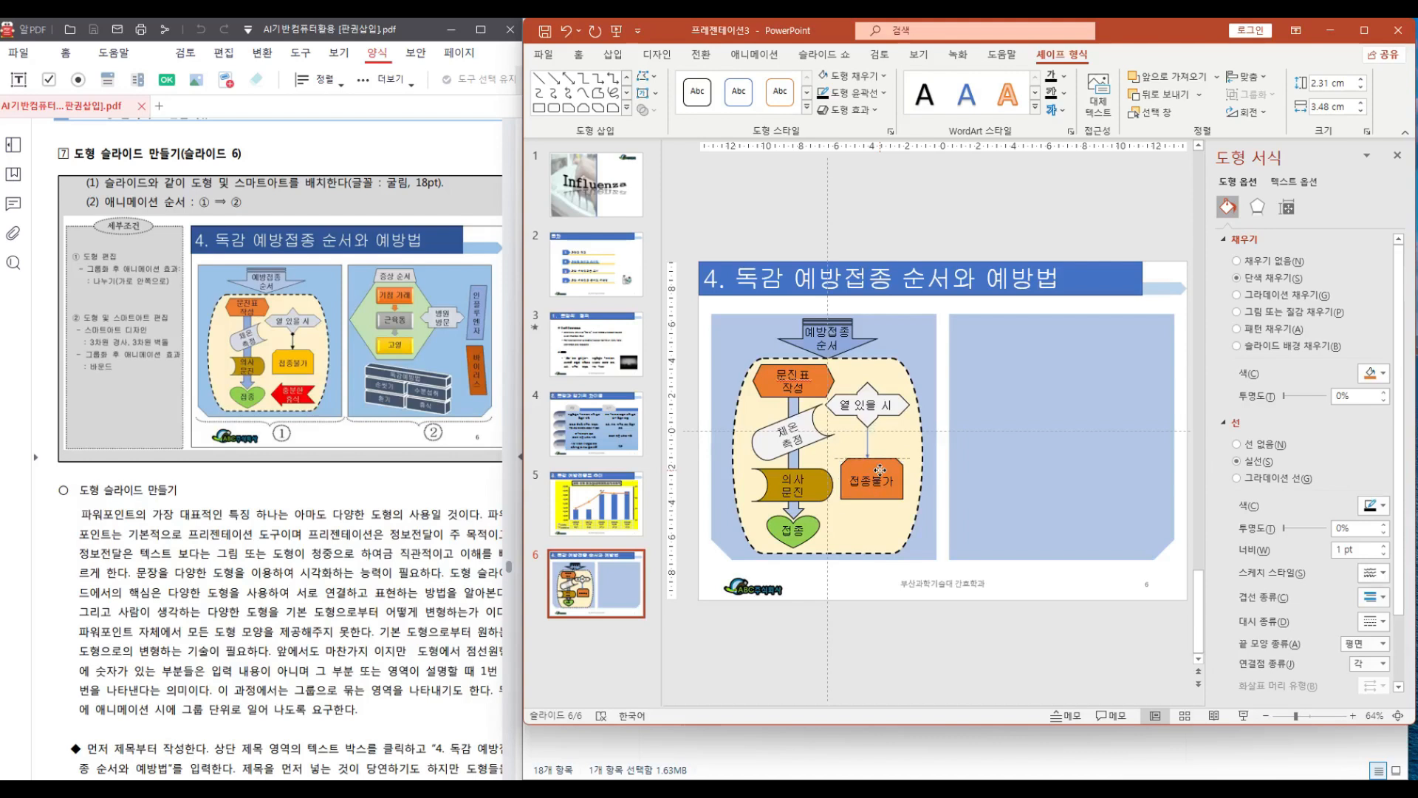
{"action": "left_click_drag", "start_coordinate": [880, 470], "coordinate": [877, 471]}
{"action": "left_click", "coordinate": [988, 444]}
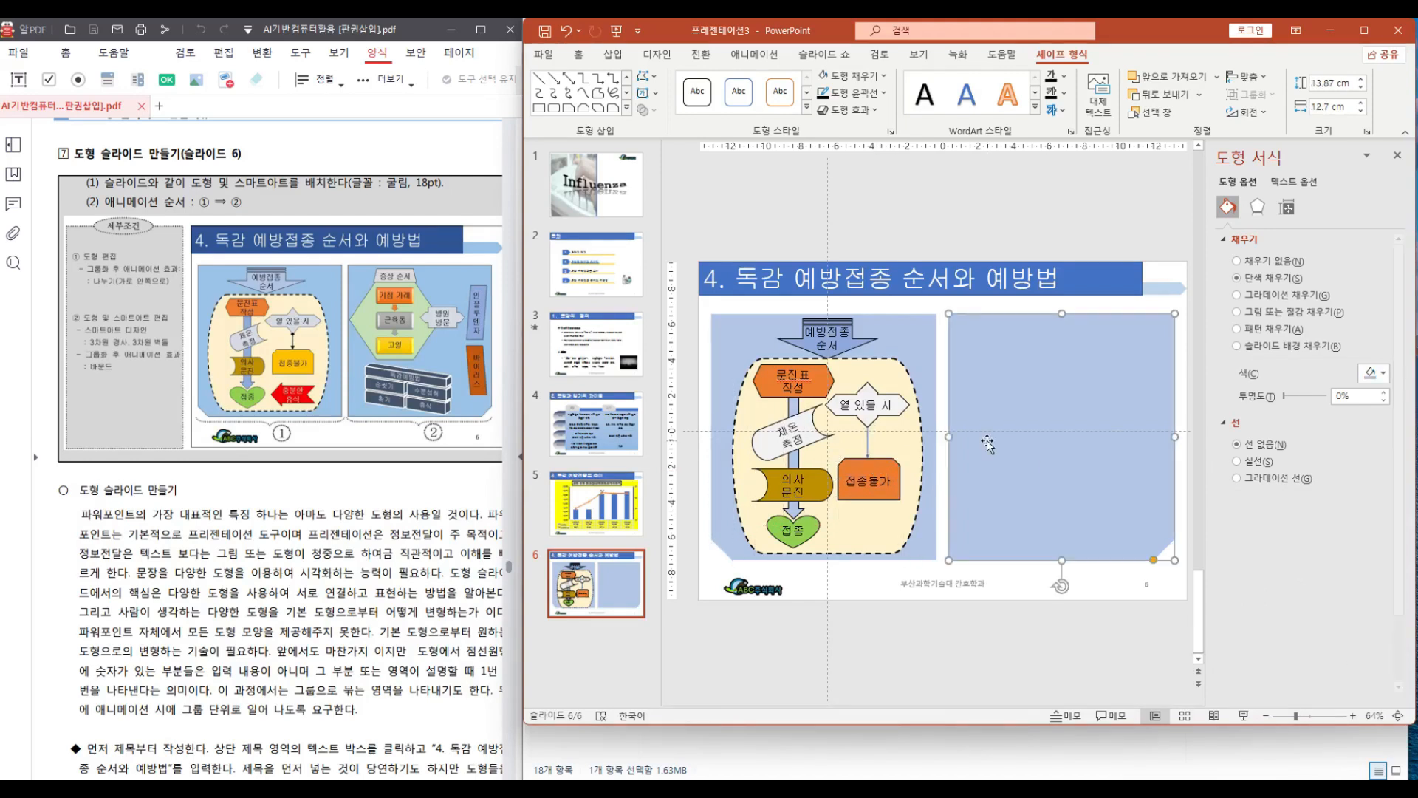
Give the connecting line an arrowhead style and set its weight to 2¼ pt
{"action": "left_click", "coordinate": [869, 452]}
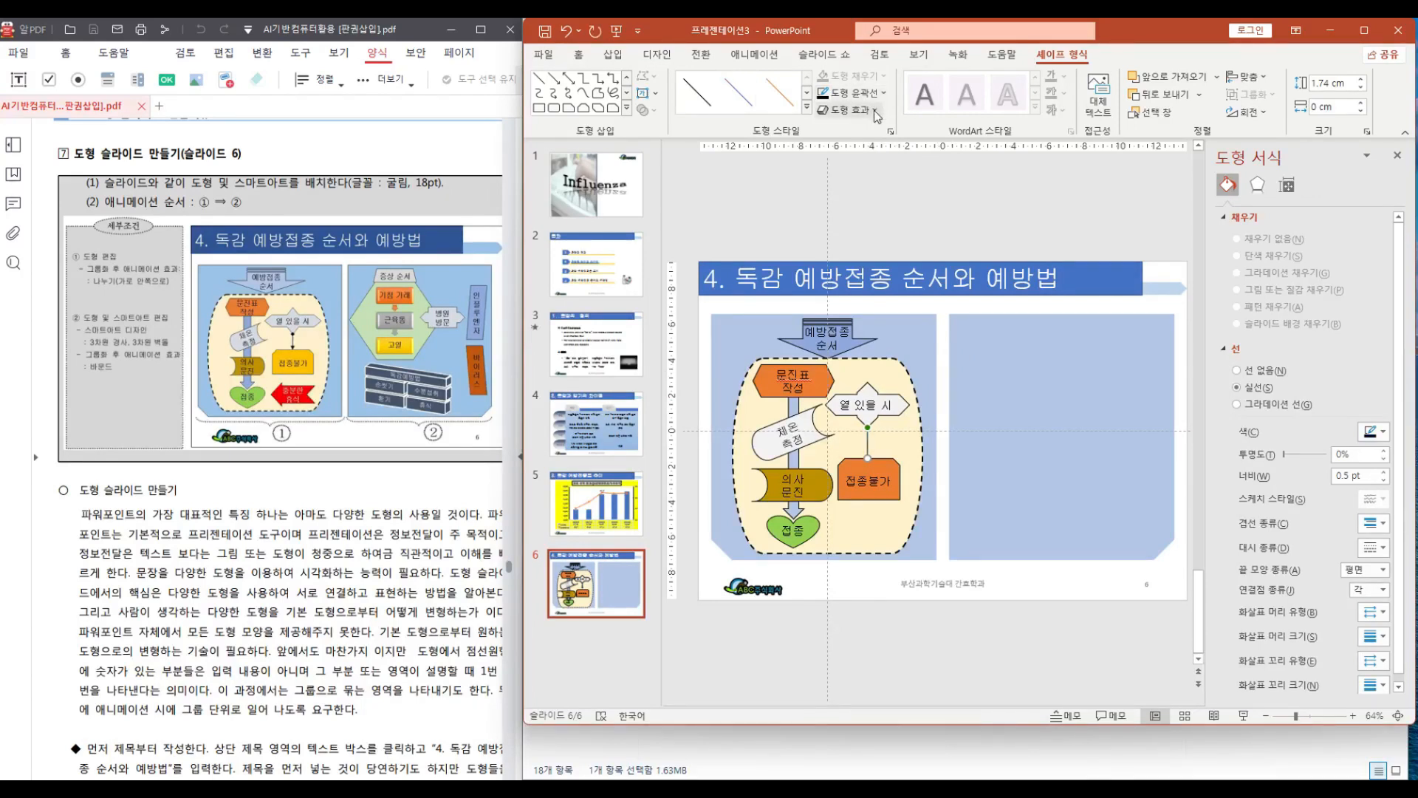
{"action": "left_click", "coordinate": [883, 93]}
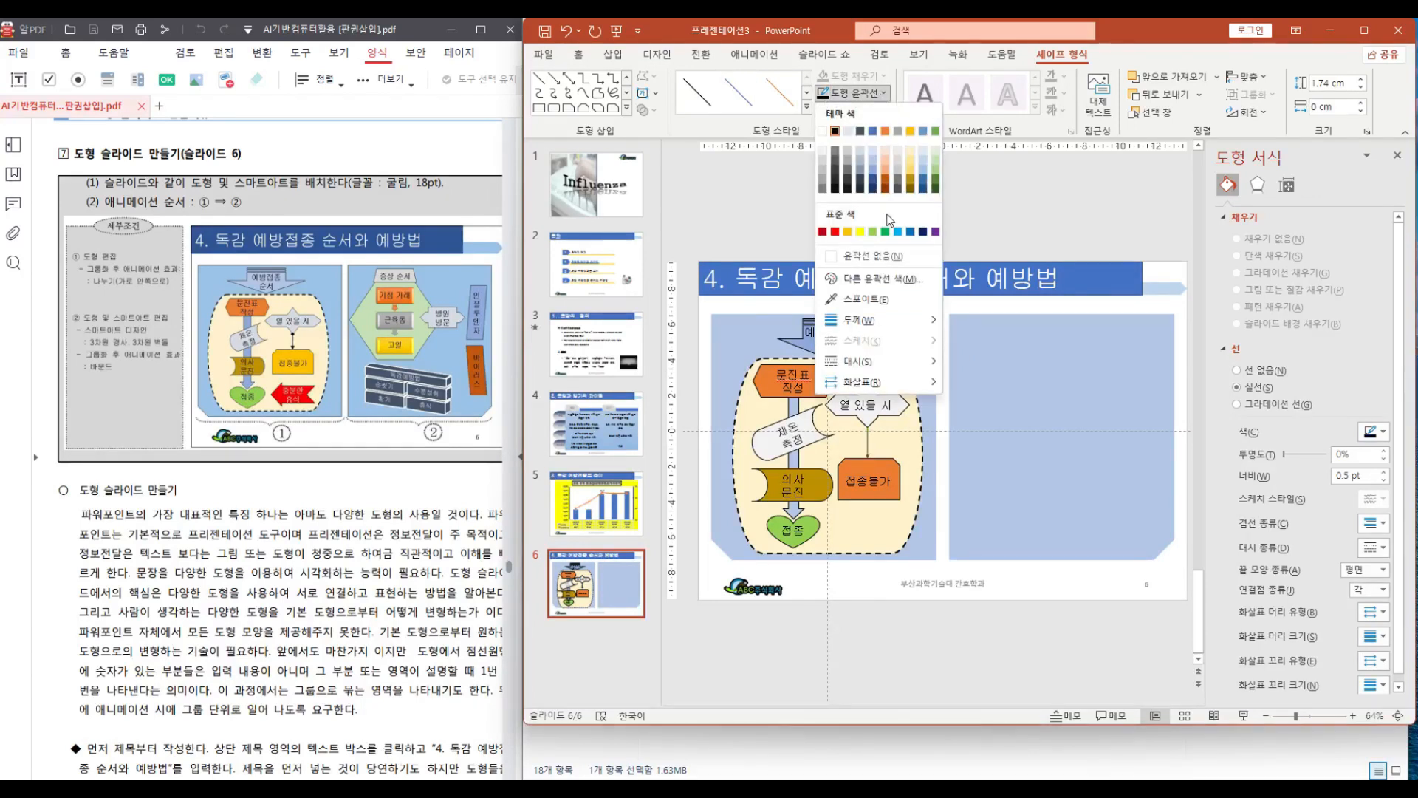
{"action": "mouse_move", "coordinate": [876, 320]}
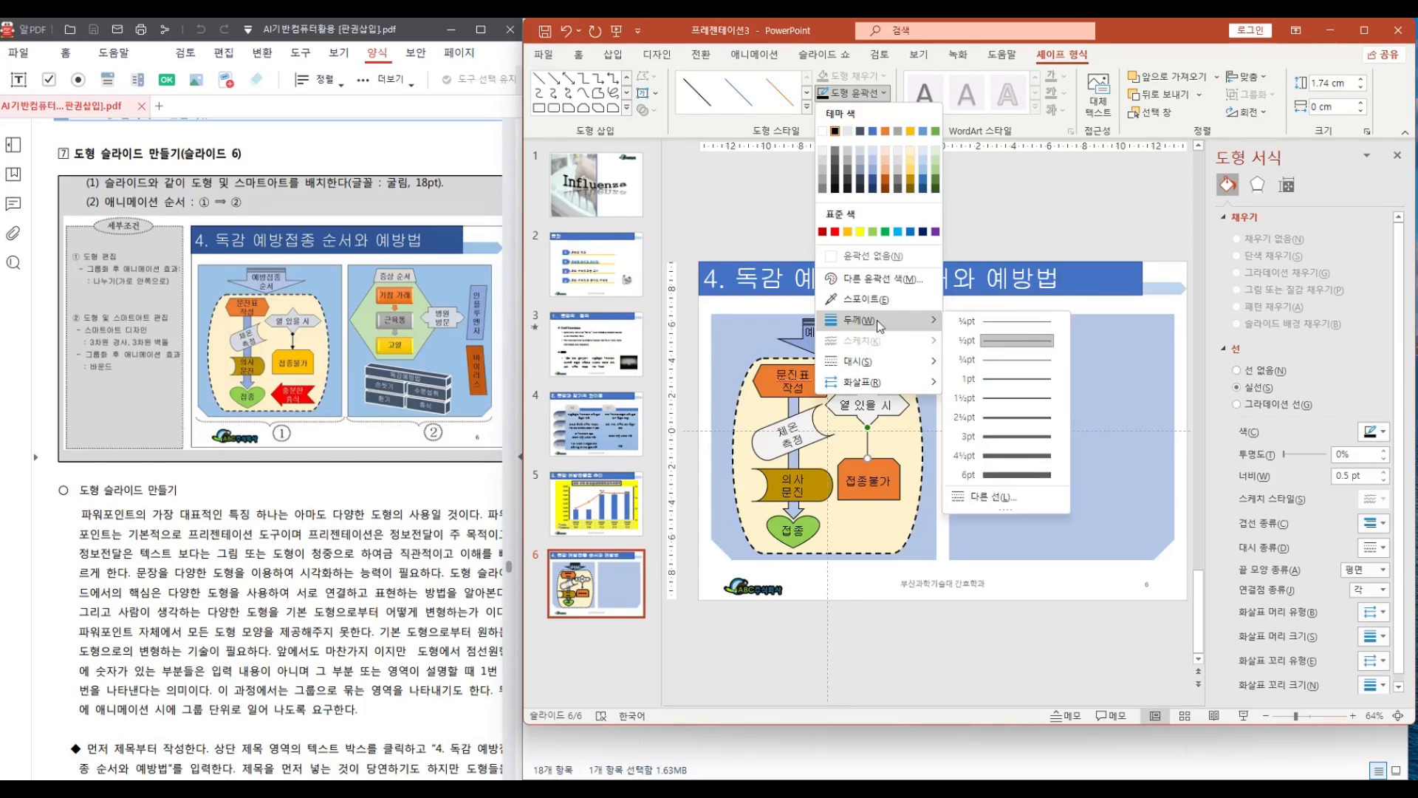
{"action": "mouse_move", "coordinate": [862, 391]}
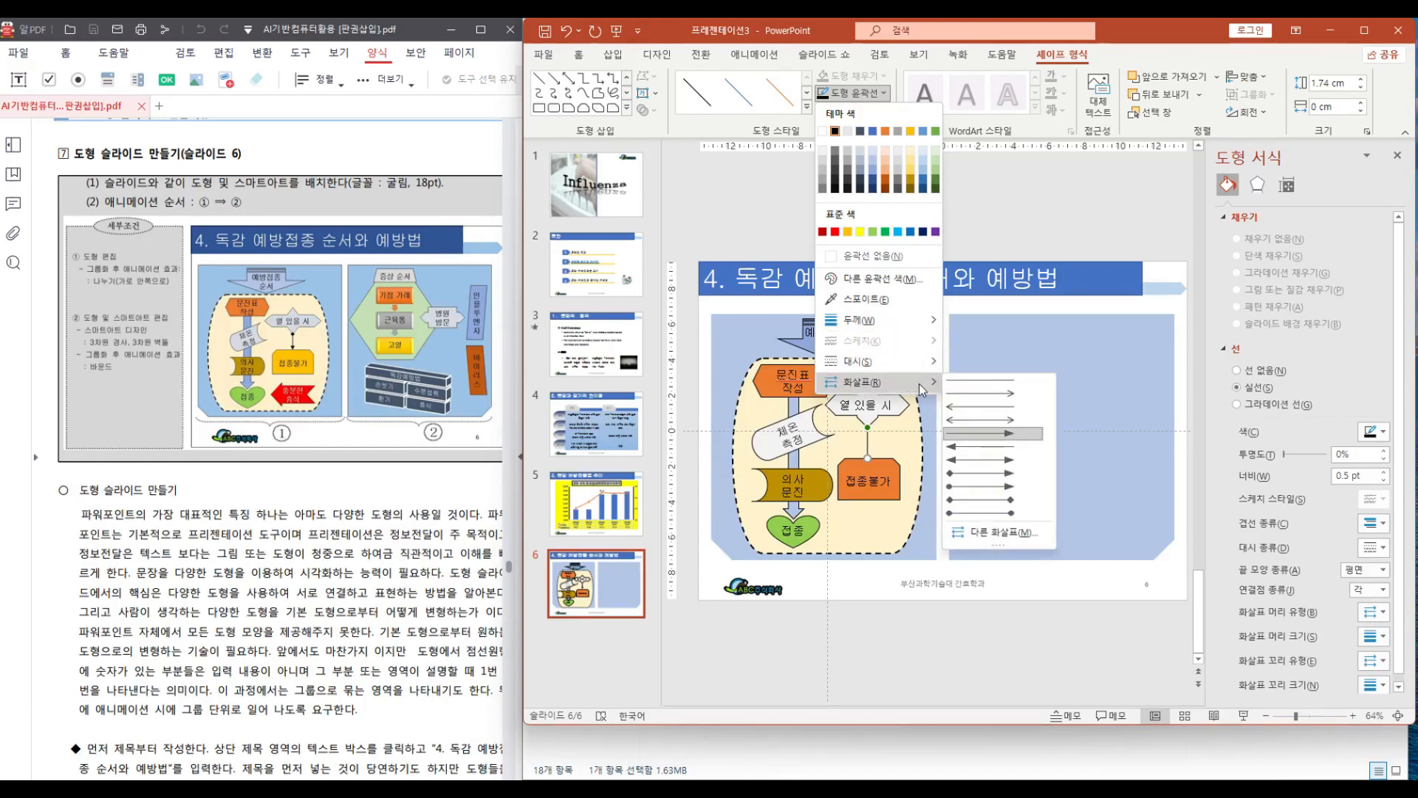
{"action": "left_click", "coordinate": [987, 473]}
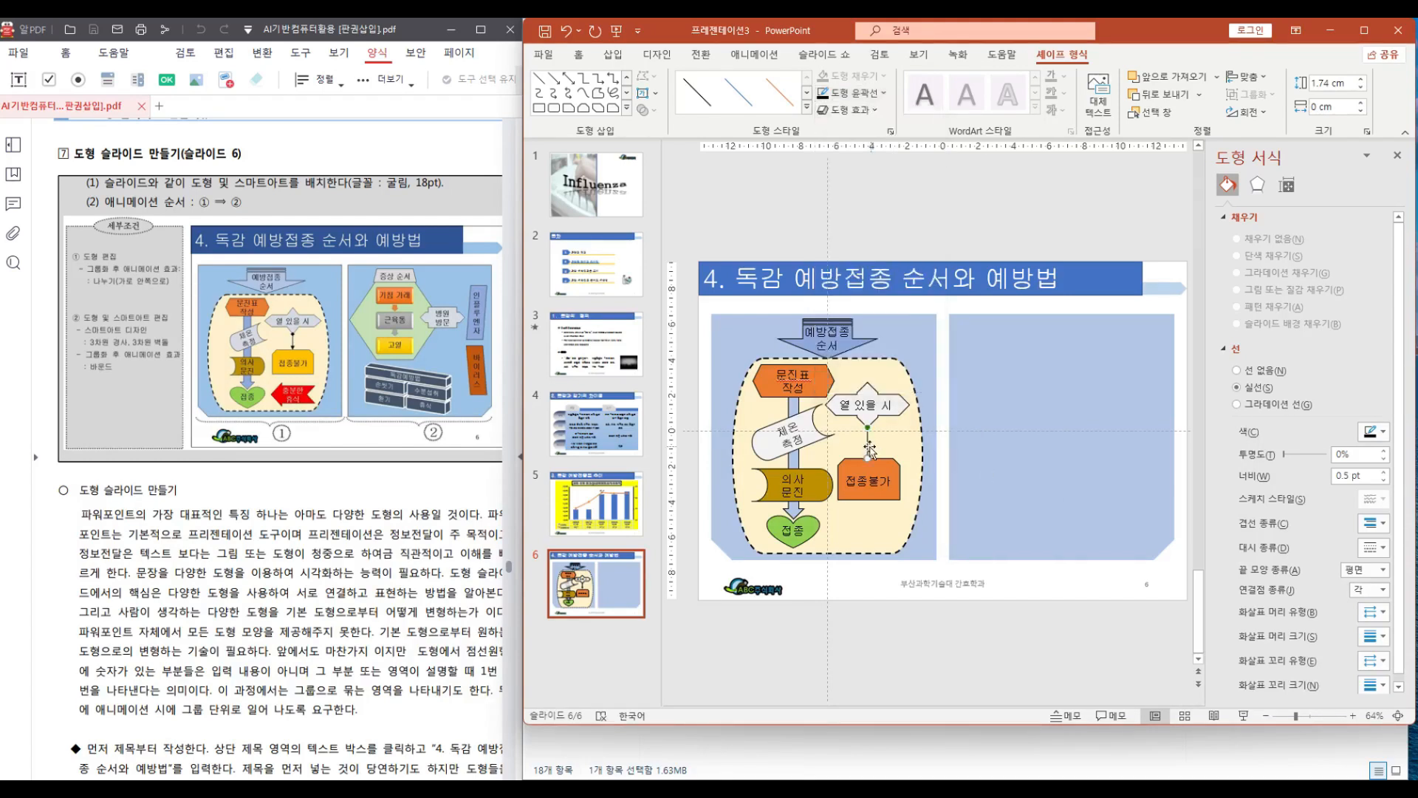
{"action": "left_click", "coordinate": [884, 95]}
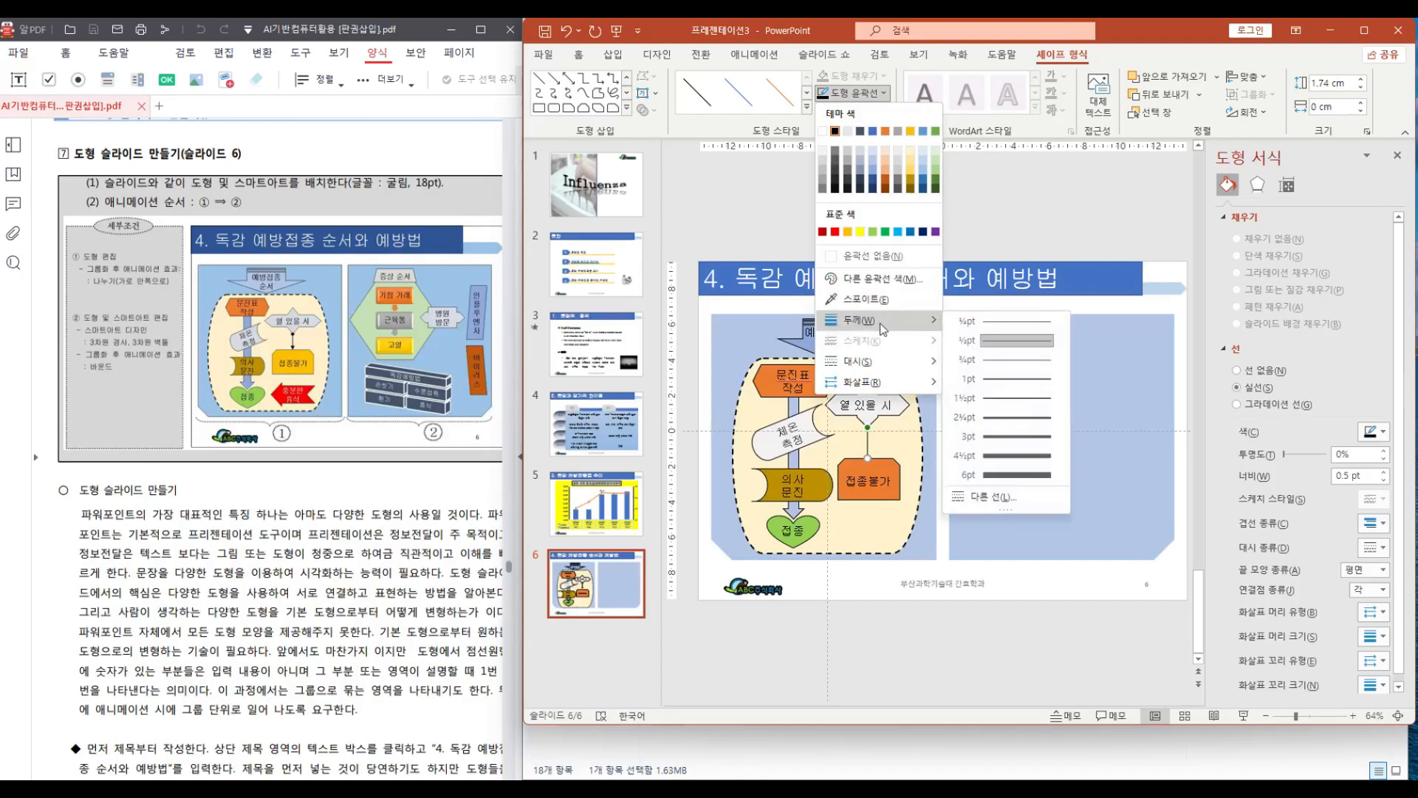
{"action": "left_click", "coordinate": [1012, 421]}
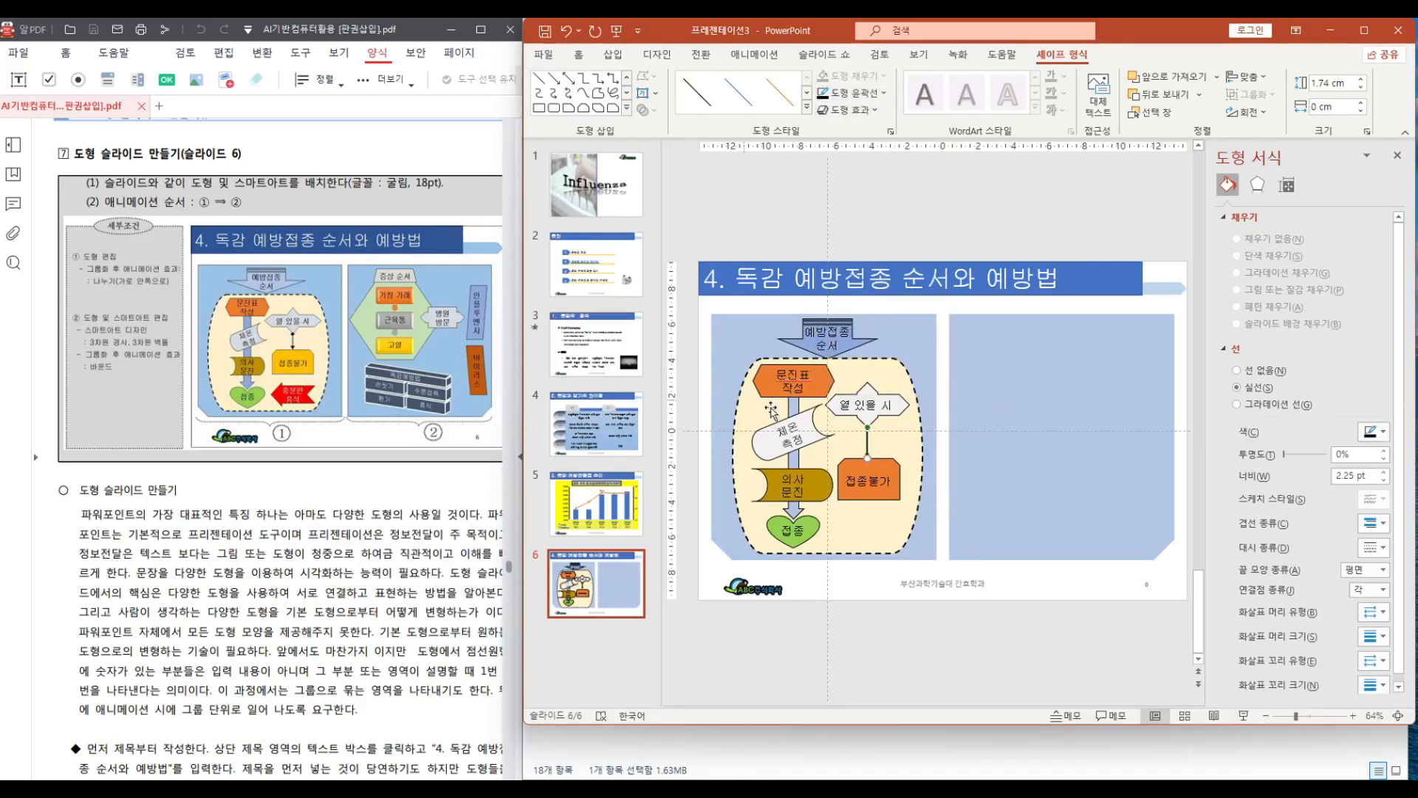
{"action": "left_click", "coordinate": [920, 430]}
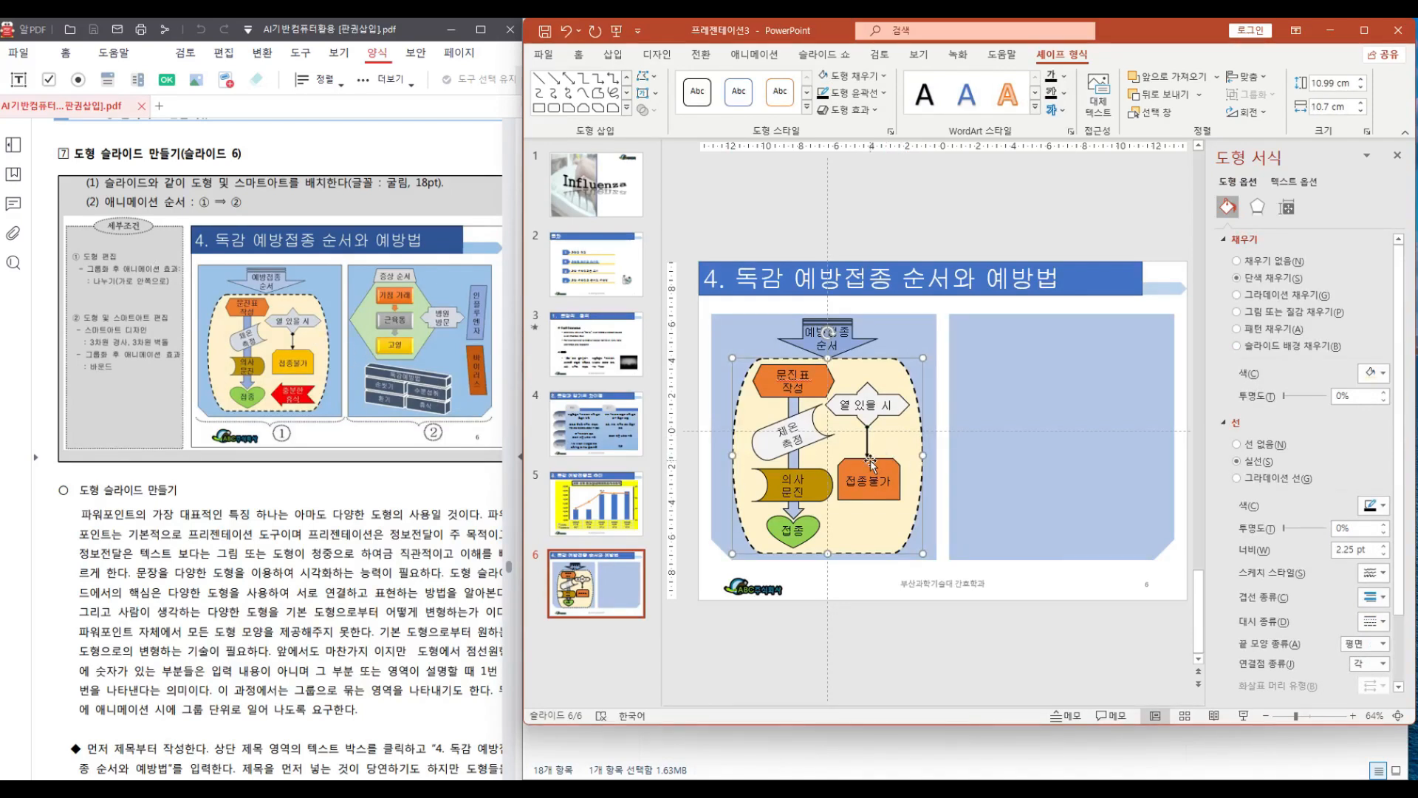
Fill the '접종불가' rectangle with yellow
{"action": "left_click", "coordinate": [843, 462]}
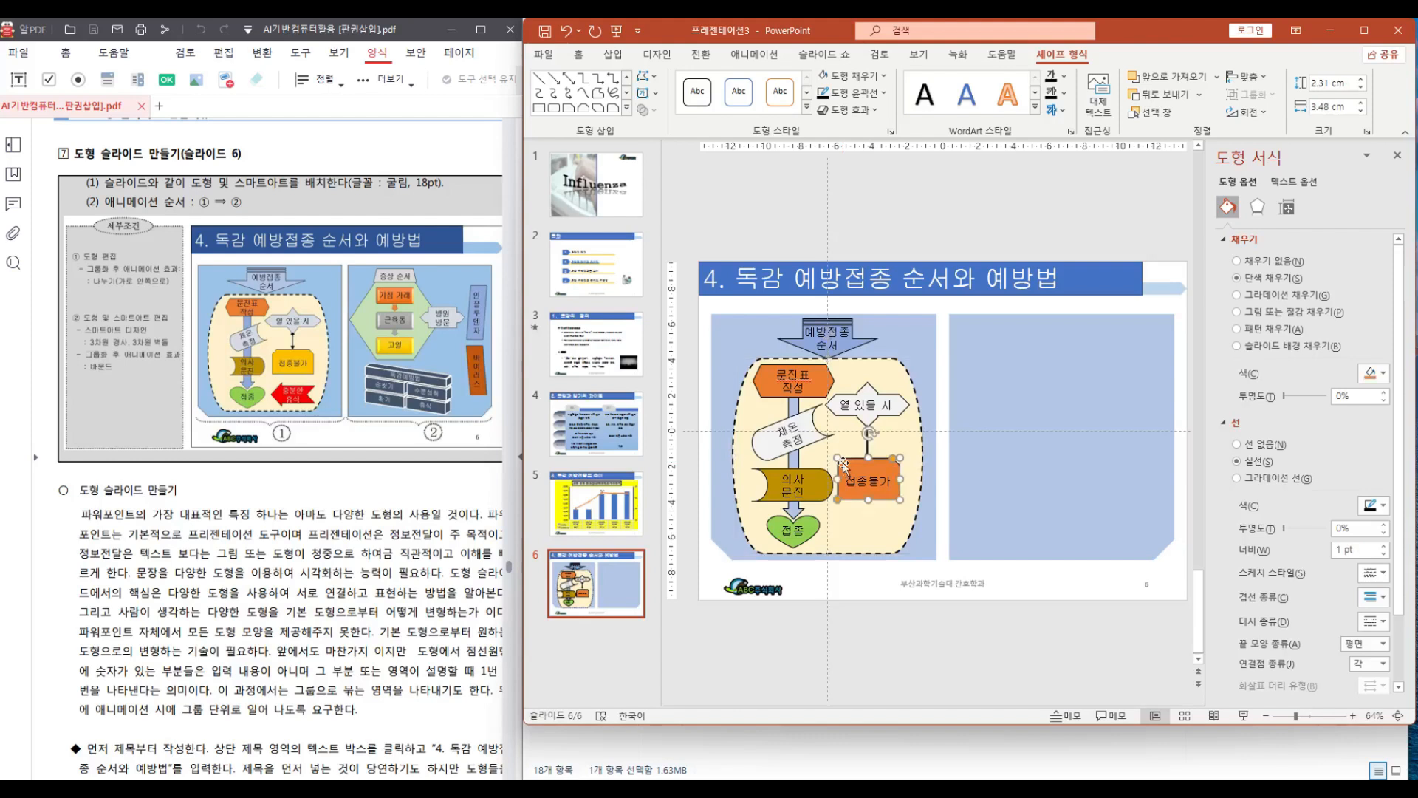
{"action": "left_click", "coordinate": [884, 76]}
{"action": "left_click", "coordinate": [849, 217]}
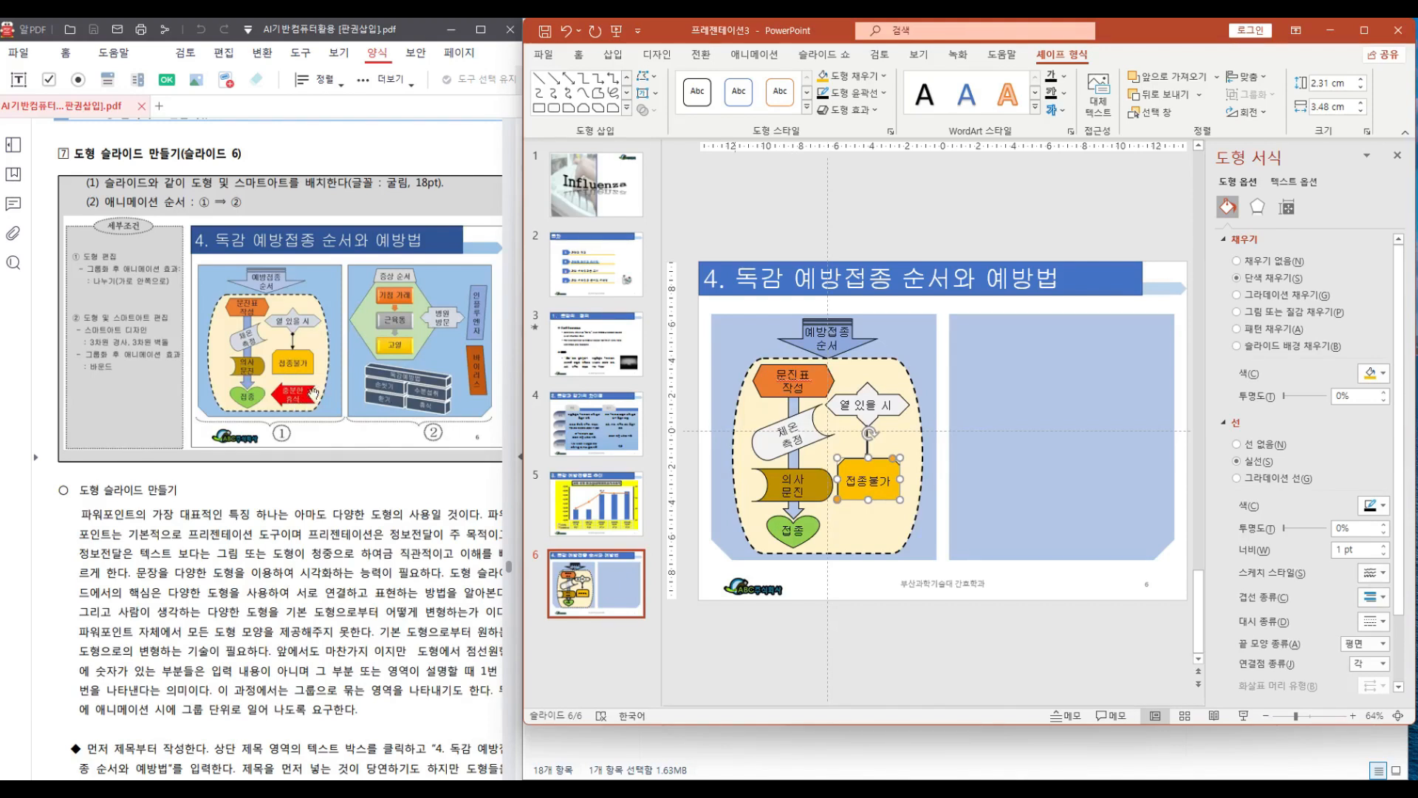
Draw a block arrow about 2.14 × 4.08 cm right of '접종' and flip it horizontally to point left
{"action": "left_click", "coordinate": [626, 108]}
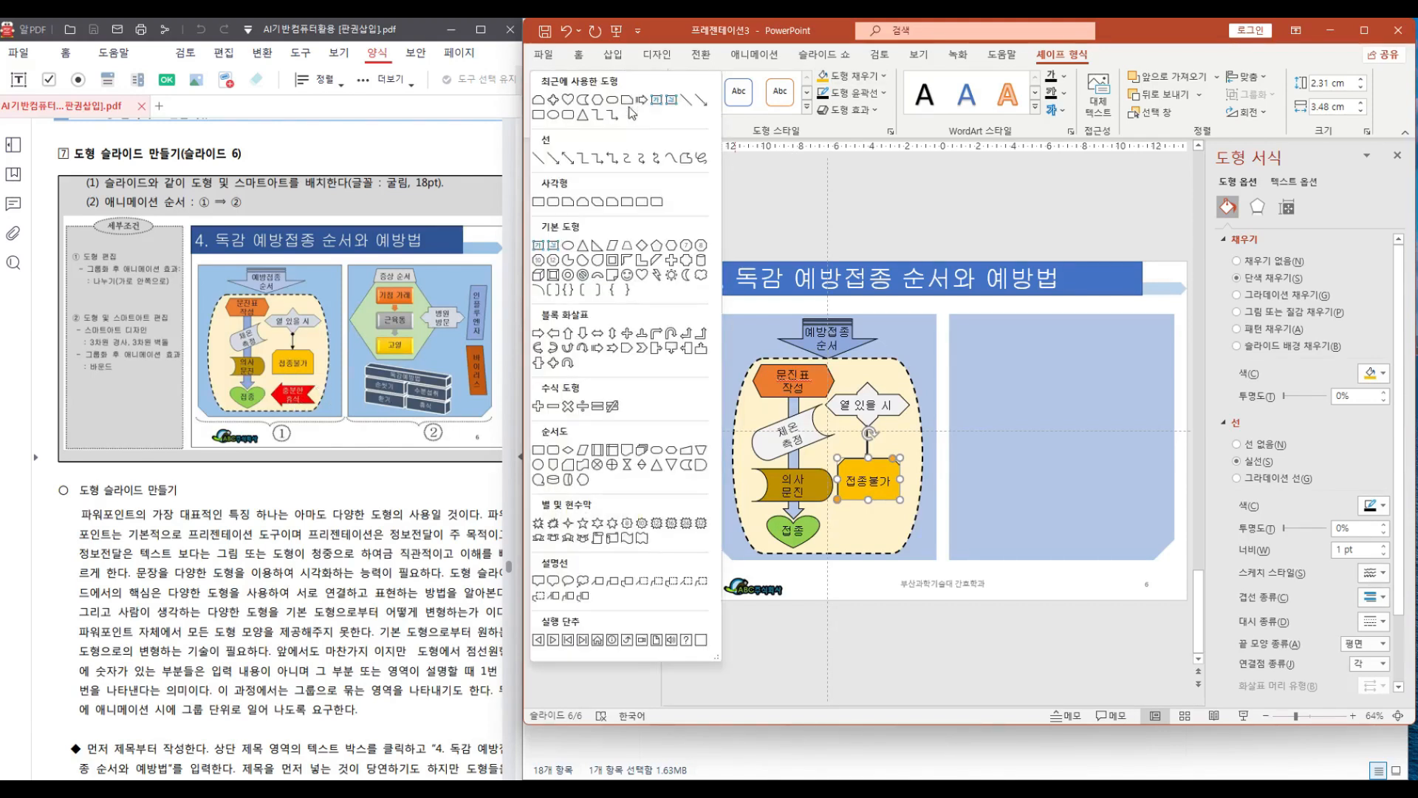
{"action": "left_click", "coordinate": [612, 348]}
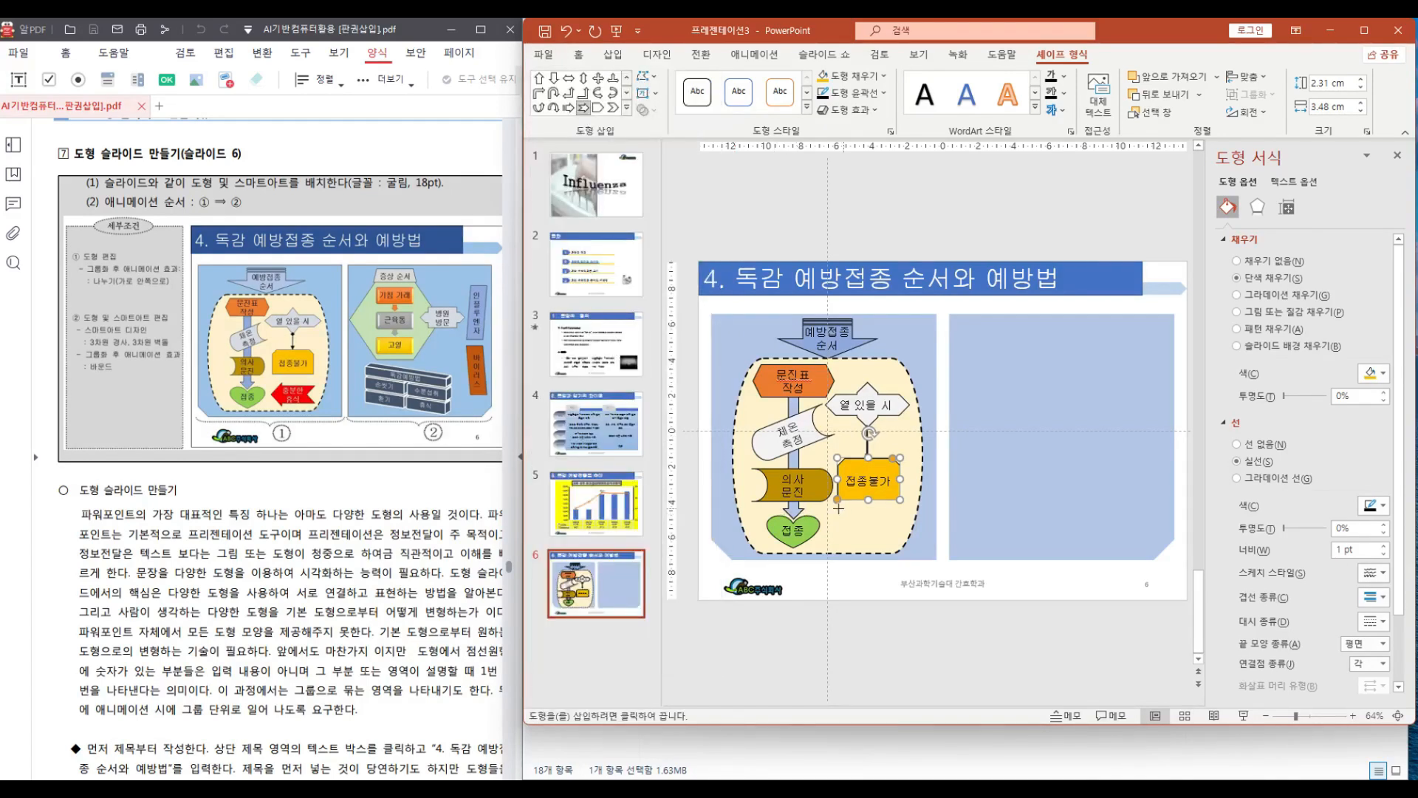
{"action": "left_click_drag", "start_coordinate": [824, 508], "coordinate": [898, 547]}
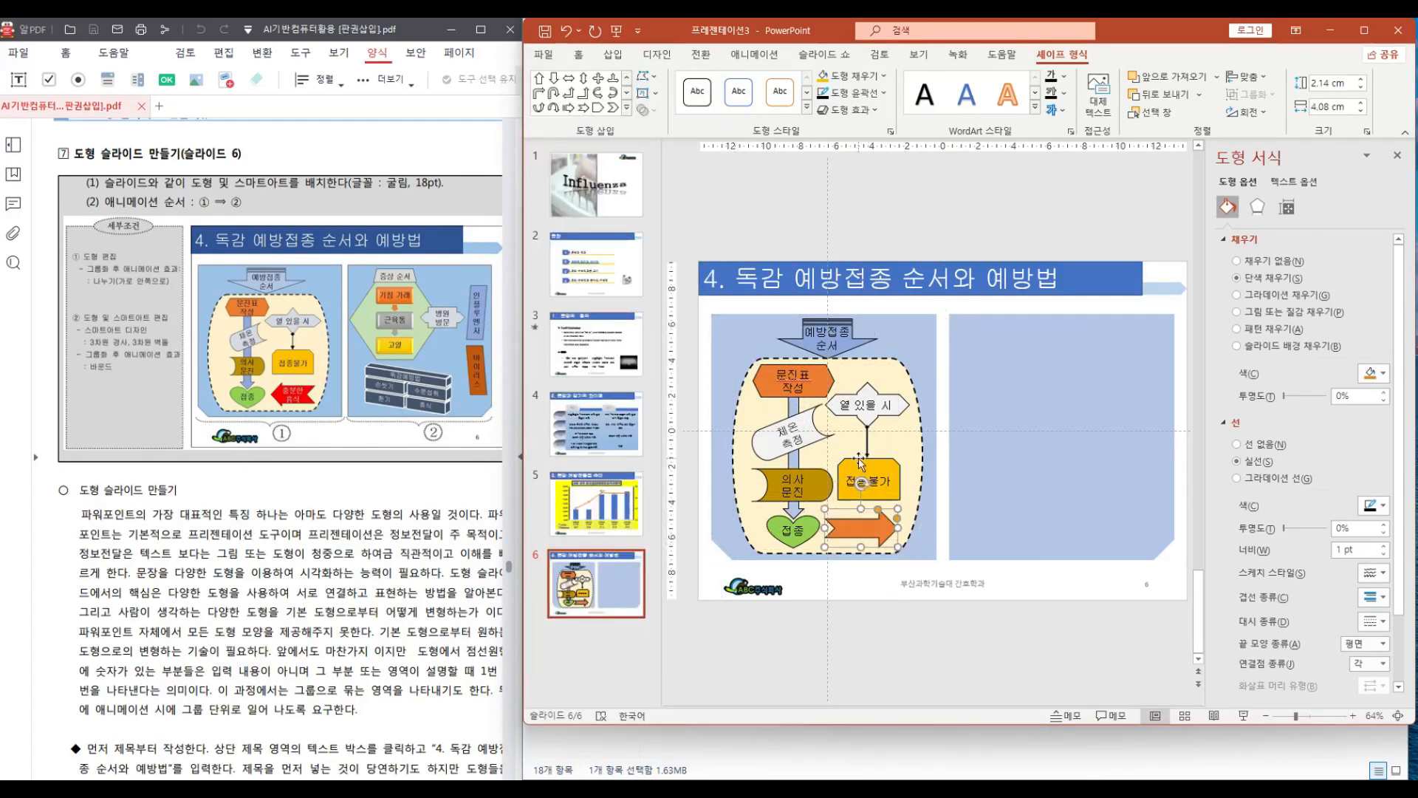
{"action": "left_click", "coordinate": [1258, 112]}
{"action": "left_click", "coordinate": [1267, 198]}
{"action": "left_click_drag", "start_coordinate": [825, 520], "coordinate": [829, 515]}
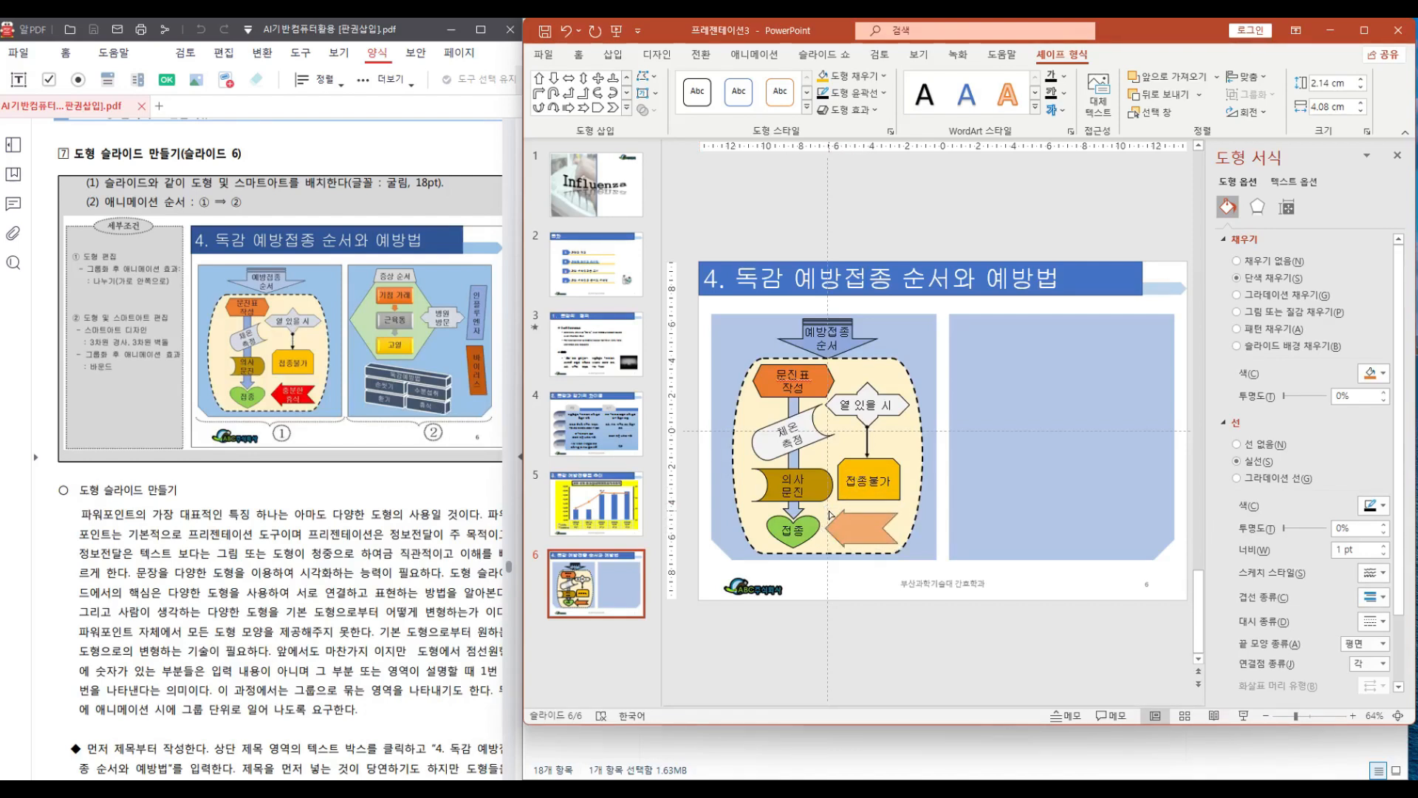
{"action": "left_click_drag", "start_coordinate": [829, 514], "coordinate": [830, 517]}
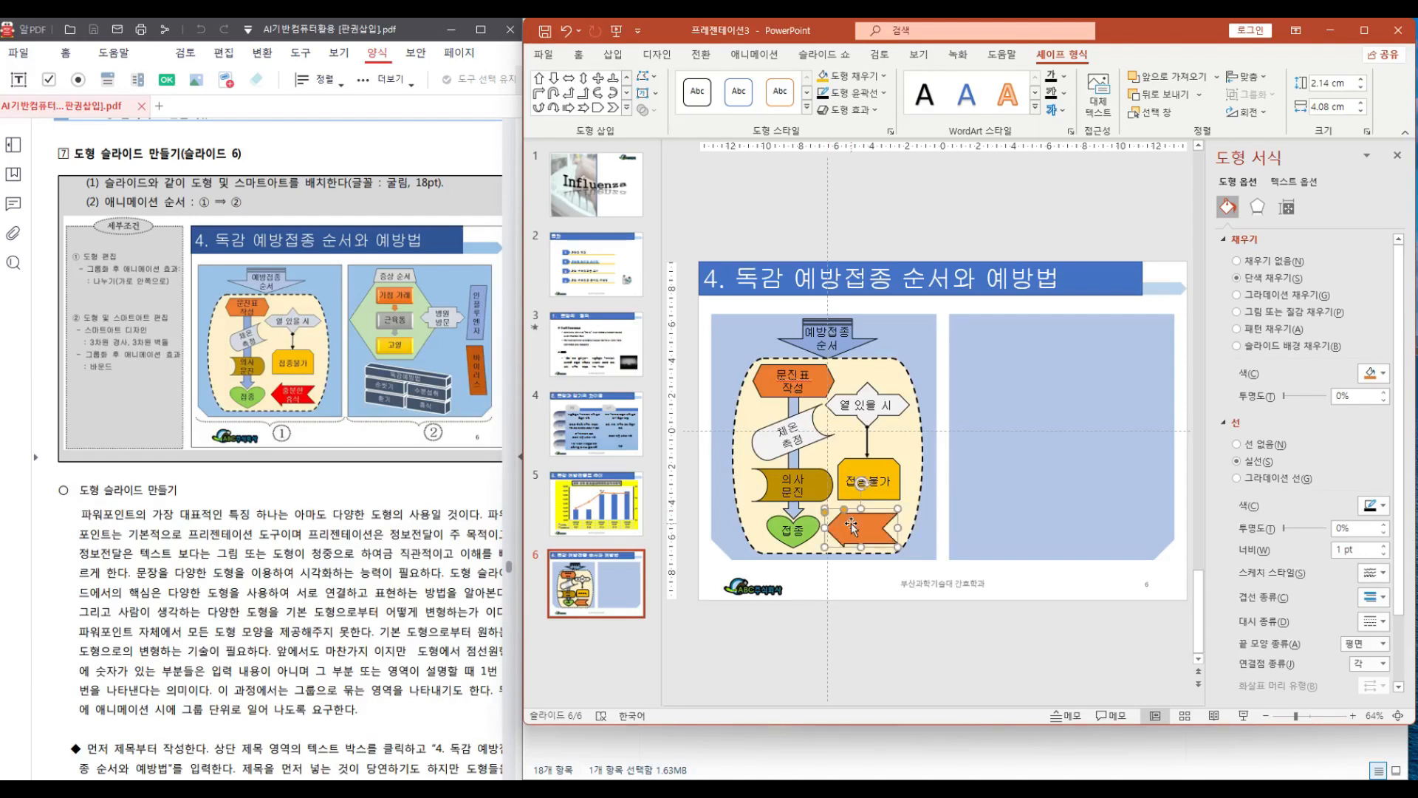
Enter "충분한" and "휴식" on two lines inside the left-pointing arrow
{"action": "right_click", "coordinate": [861, 524]}
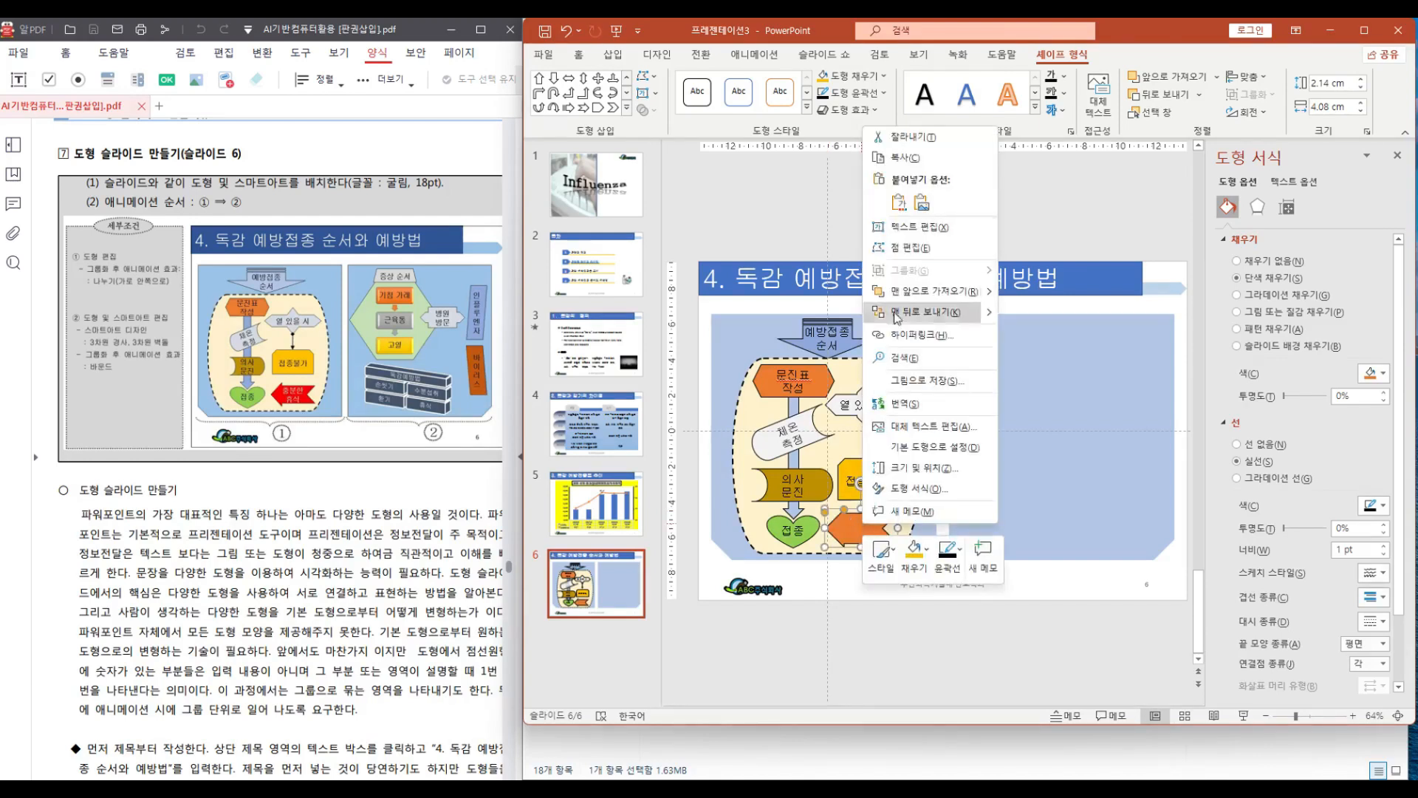
{"action": "left_click", "coordinate": [932, 227]}
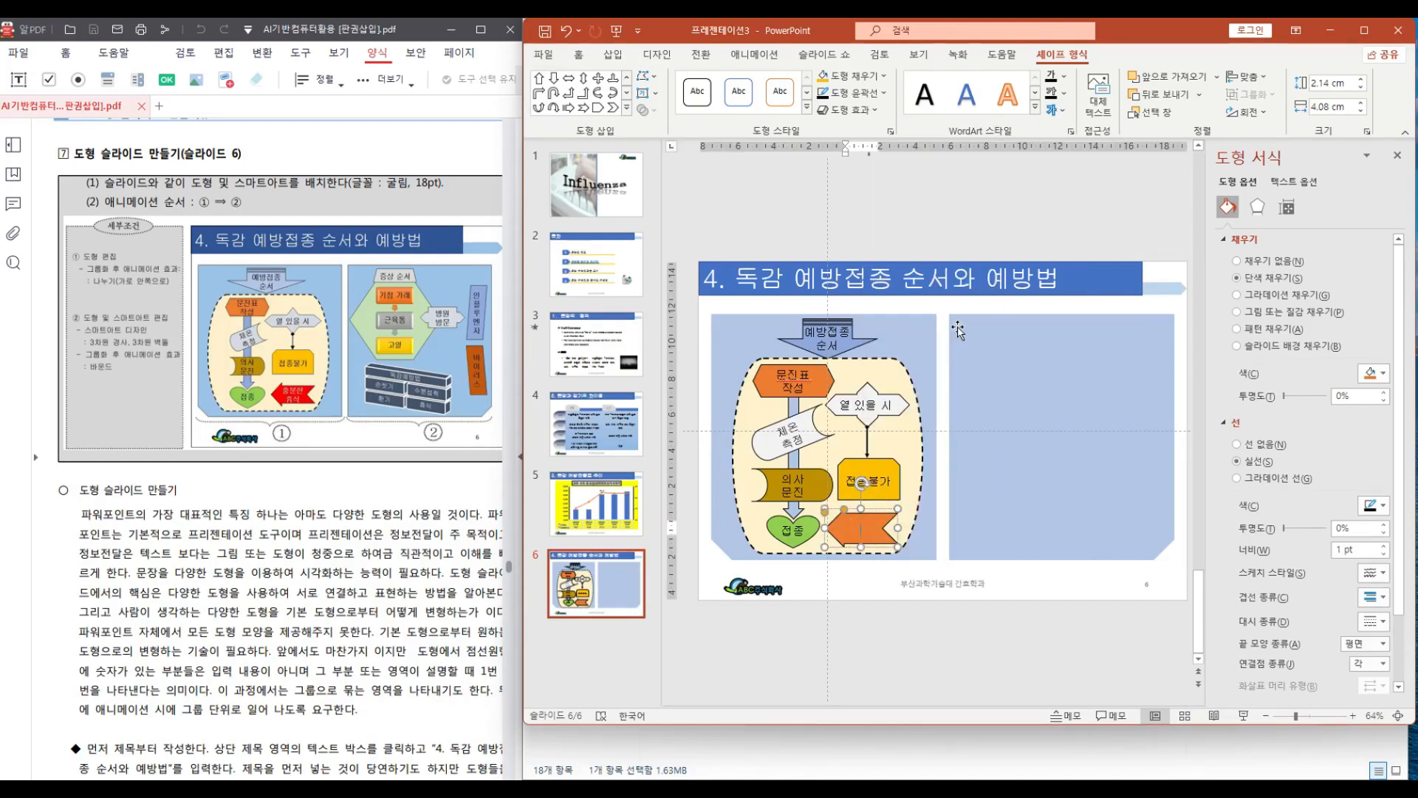
{"action": "type", "text": "충부"}
{"action": "type", "text": "한"}
{"action": "key", "text": "Return"}
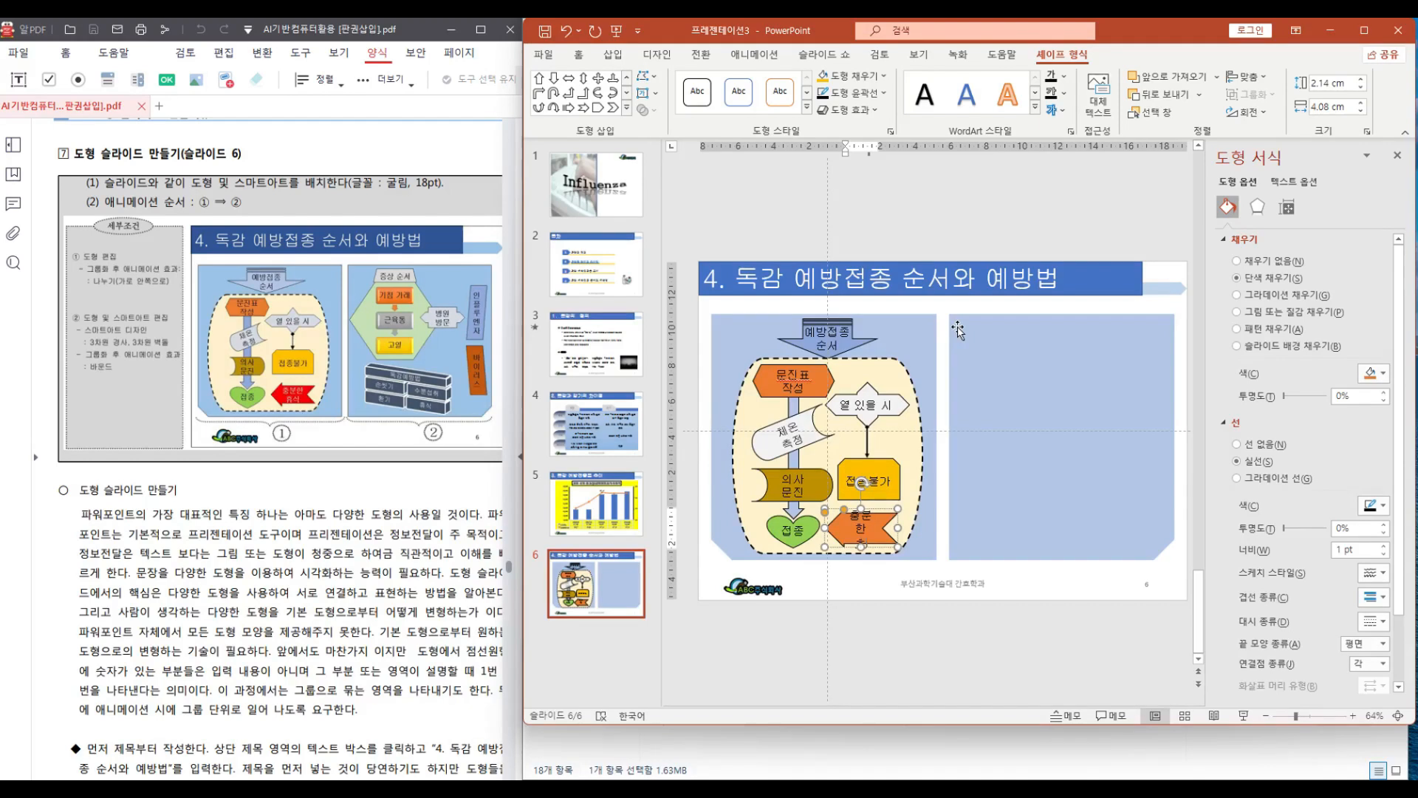
{"action": "type", "text": "휴식"}
{"action": "left_click_drag", "start_coordinate": [899, 528], "coordinate": [900, 526]}
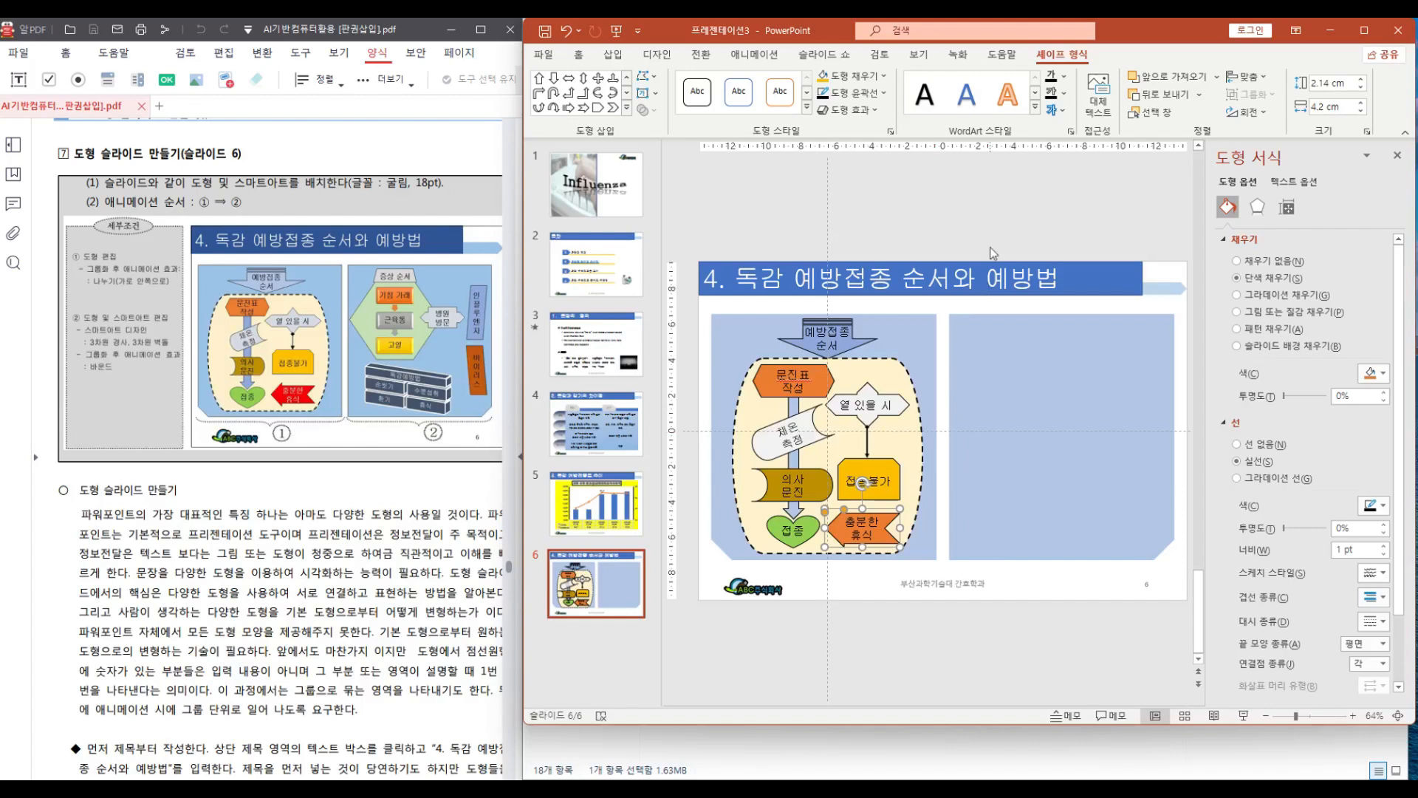
Fill the '충분한 휴식' arrow red and set its text colour to white
{"action": "left_click", "coordinate": [884, 77]}
{"action": "left_click", "coordinate": [842, 222]}
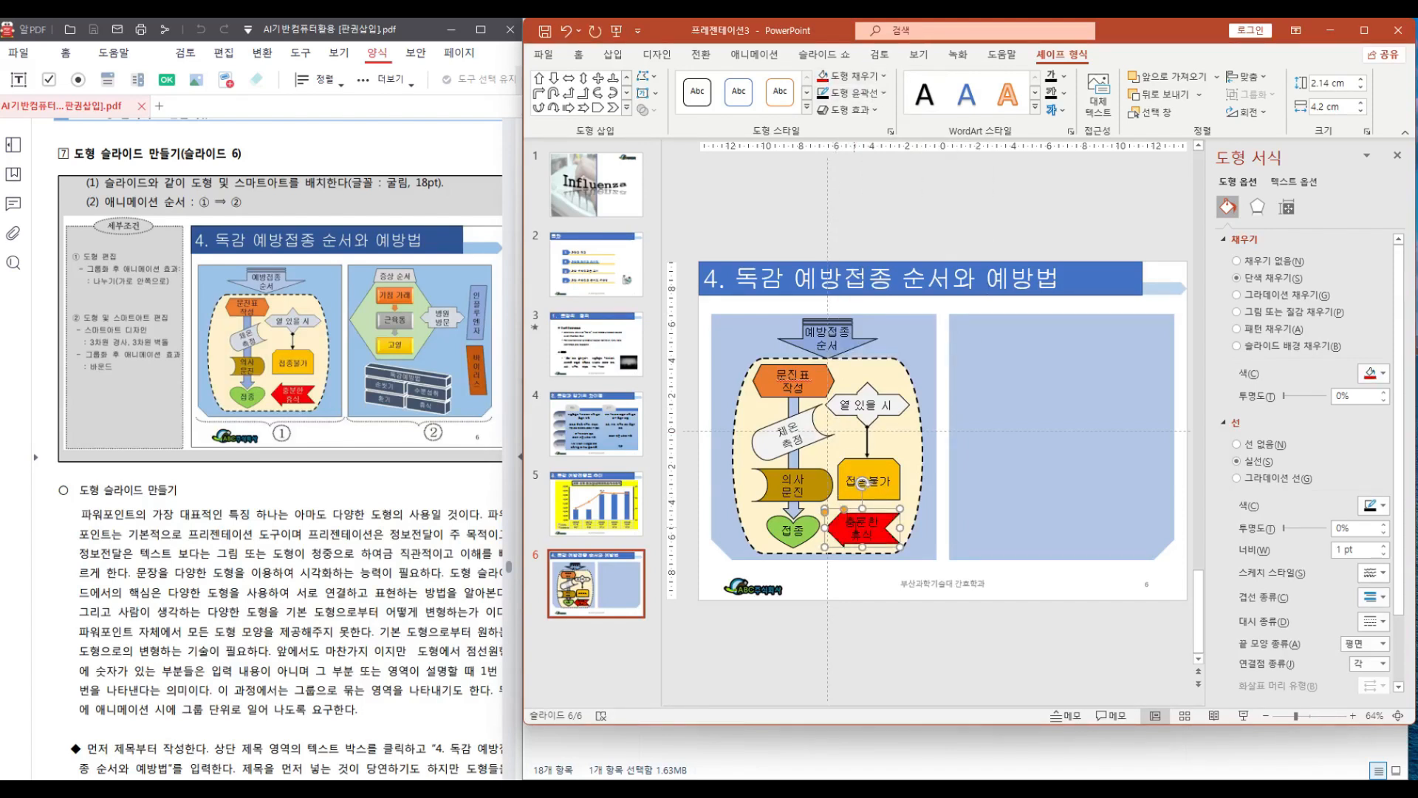
{"action": "left_click_drag", "start_coordinate": [847, 522], "coordinate": [872, 542]}
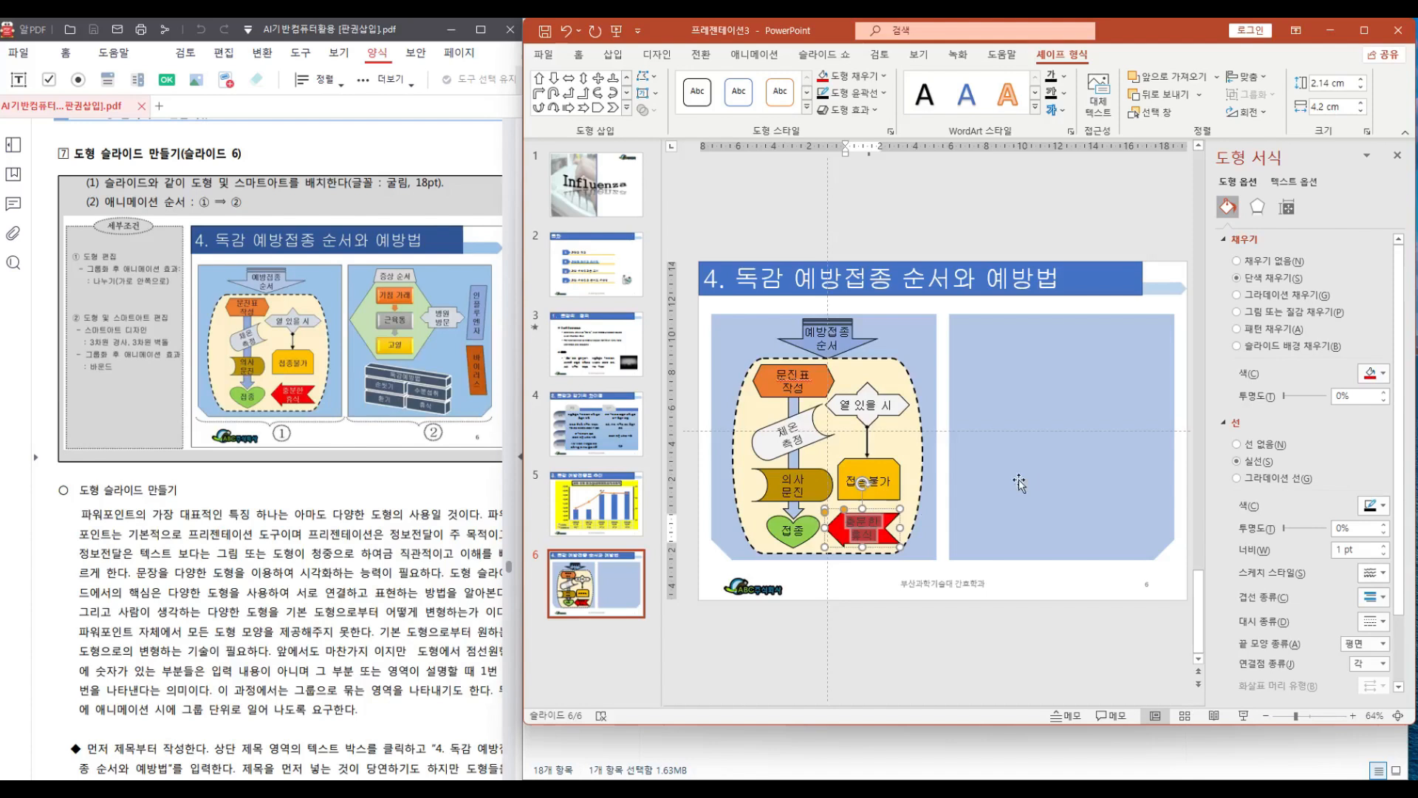
{"action": "left_click", "coordinate": [1063, 76]}
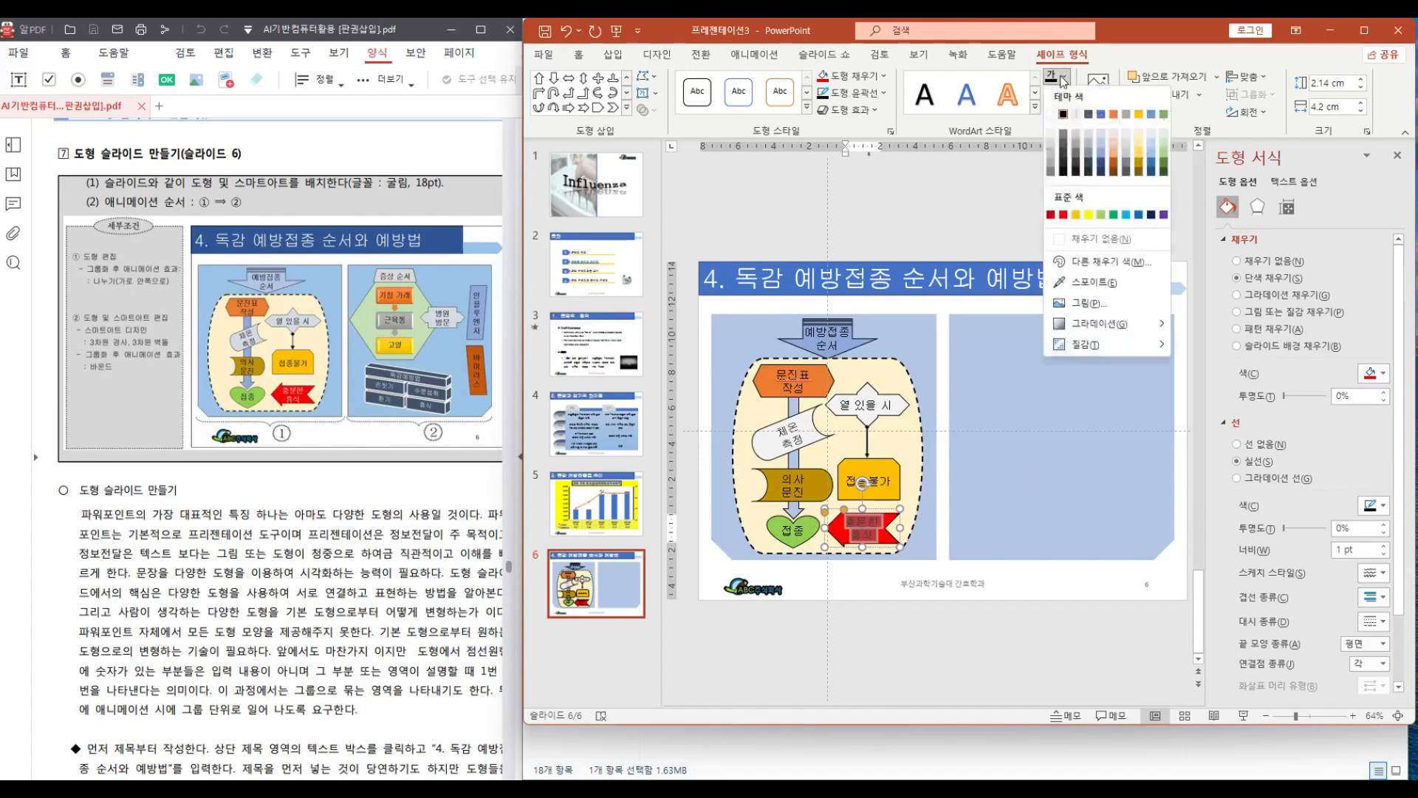
{"action": "left_click", "coordinate": [1051, 115]}
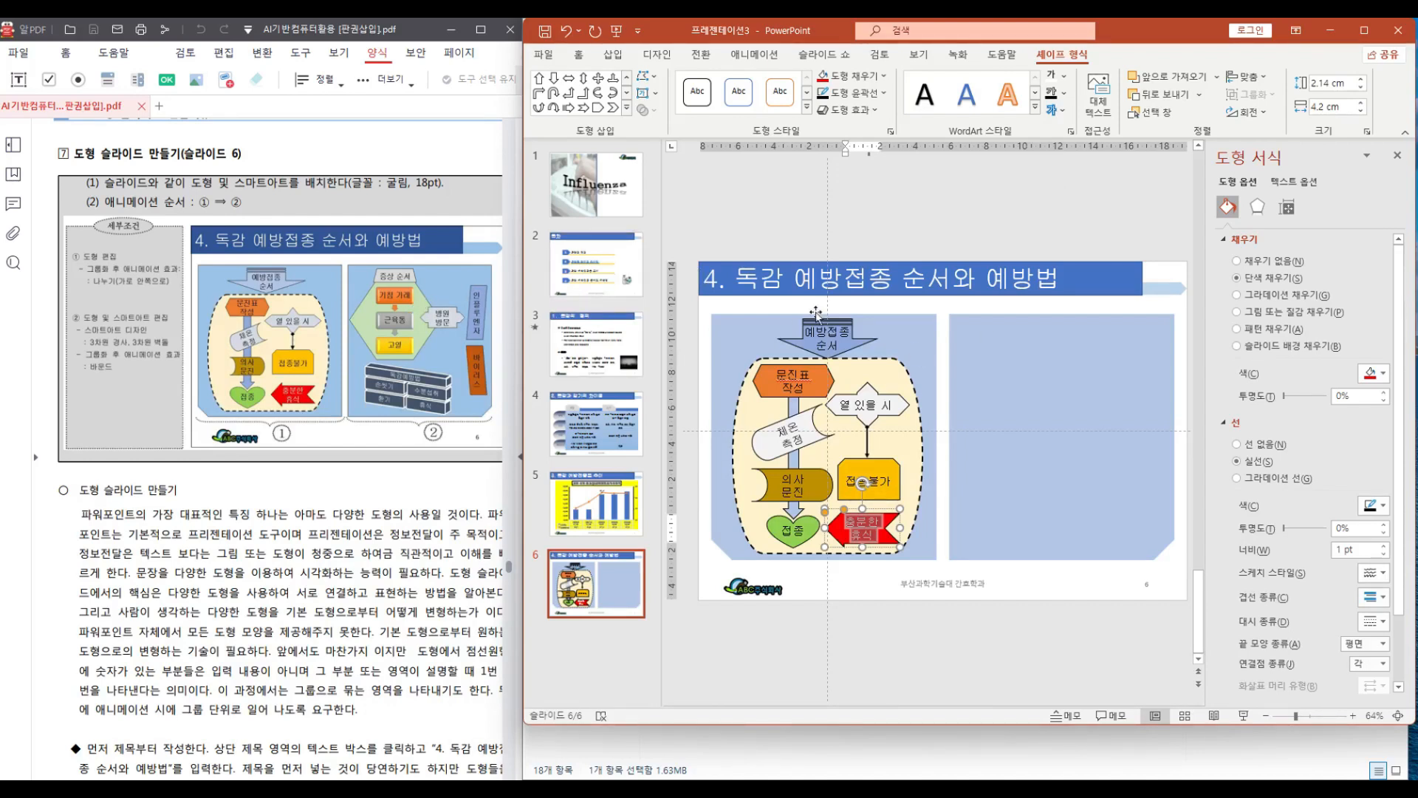
Draw a trapezoid about 4.53 × 1.47 cm at the top of the right-hand panel
{"action": "left_click", "coordinate": [627, 109]}
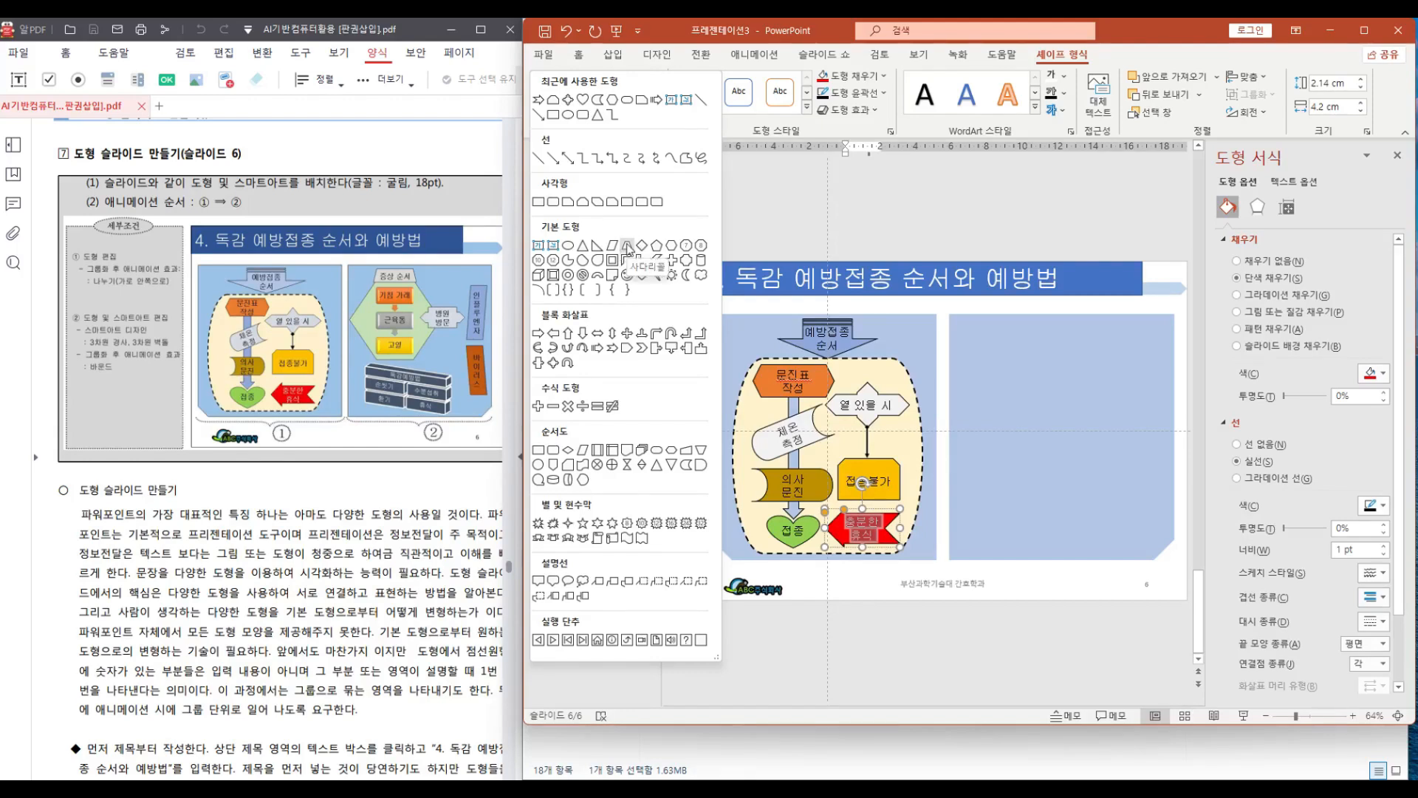
{"action": "left_click", "coordinate": [641, 274]}
{"action": "left_click_drag", "start_coordinate": [976, 338], "coordinate": [1018, 338]}
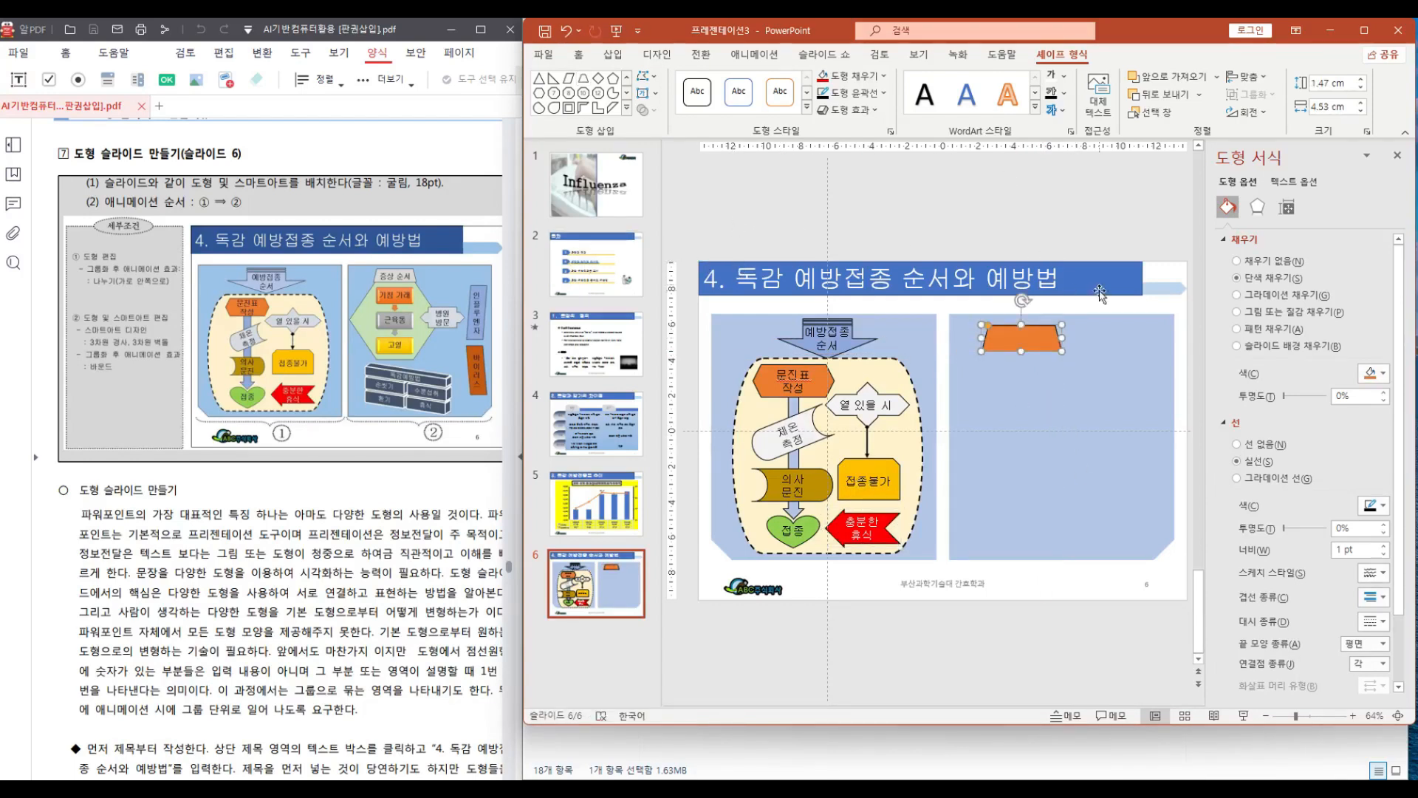
{"action": "left_click_drag", "start_coordinate": [1020, 341], "coordinate": [1020, 335]}
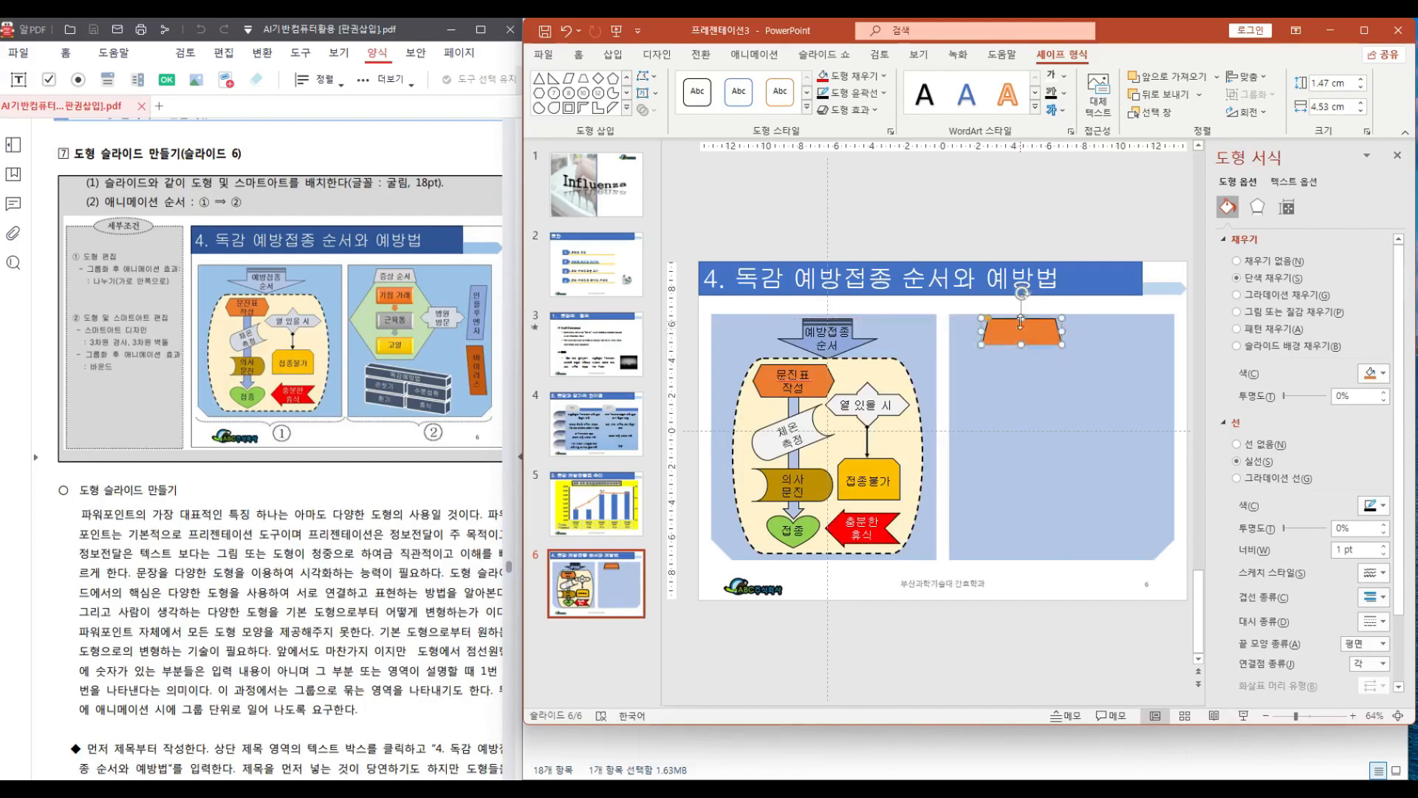
Draw a hexagon about 7.36 cm wide and 7 cm tall below the trapezoid
{"action": "left_click", "coordinate": [627, 109]}
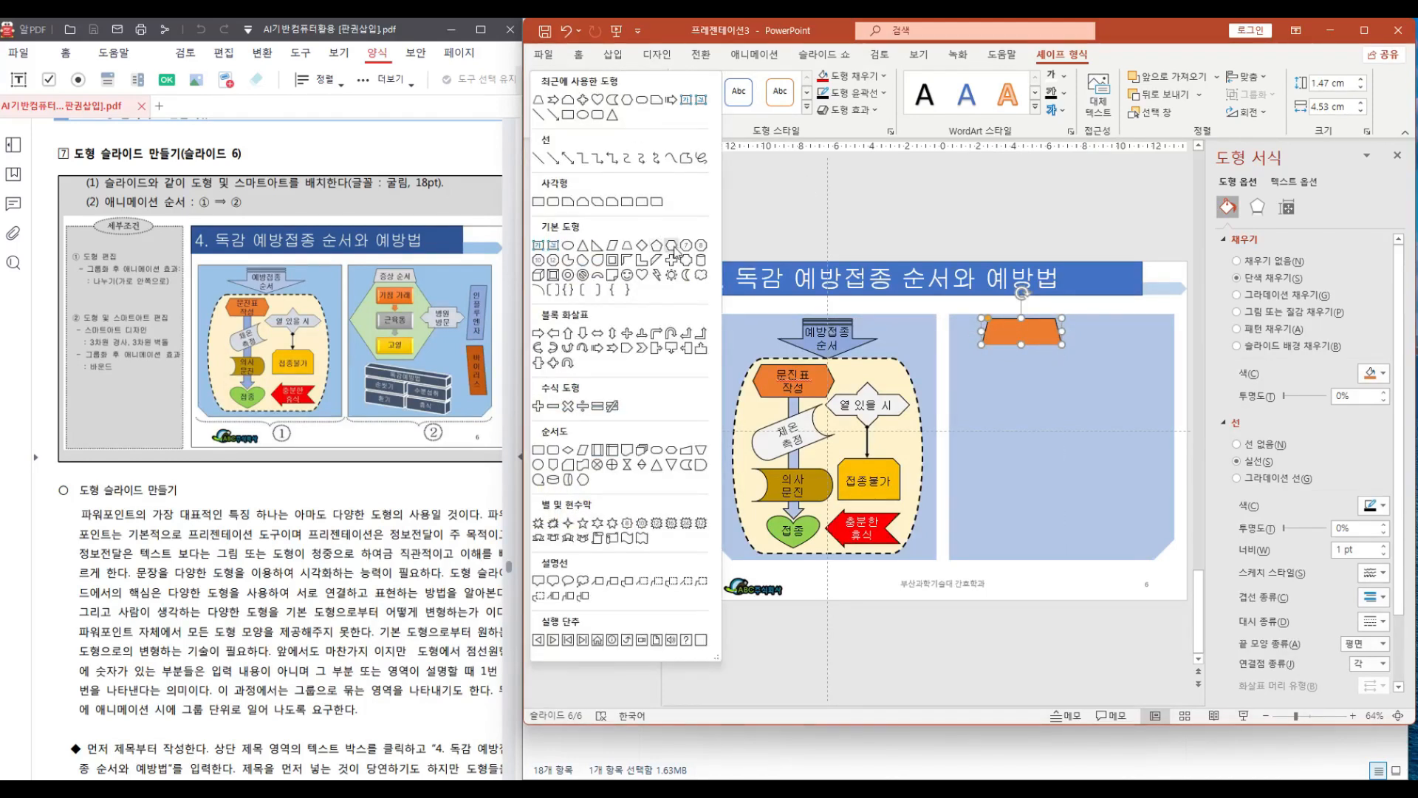
{"action": "left_click", "coordinate": [672, 246]}
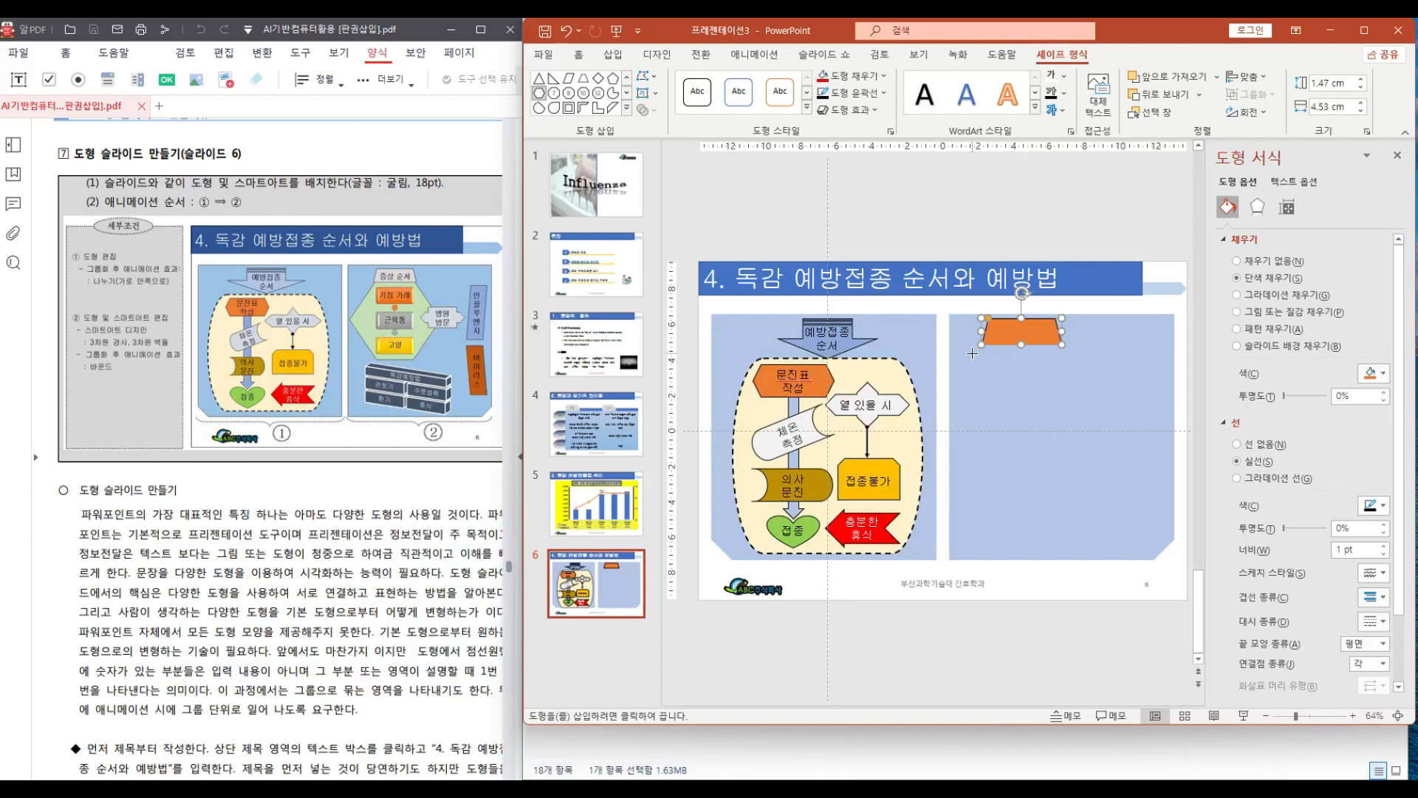
{"action": "left_click_drag", "start_coordinate": [972, 353], "coordinate": [1098, 462]}
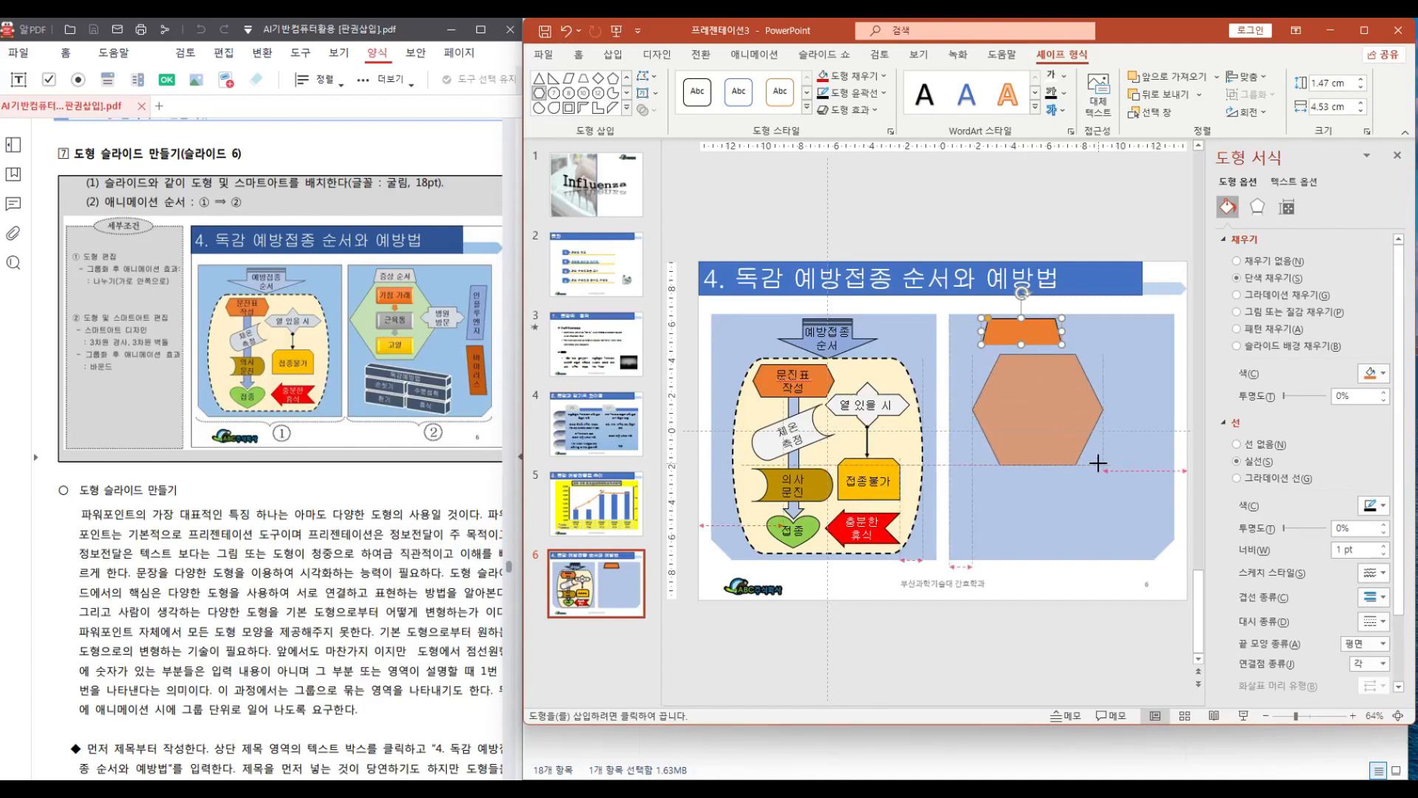
{"action": "left_click_drag", "start_coordinate": [1099, 462], "coordinate": [1012, 427]}
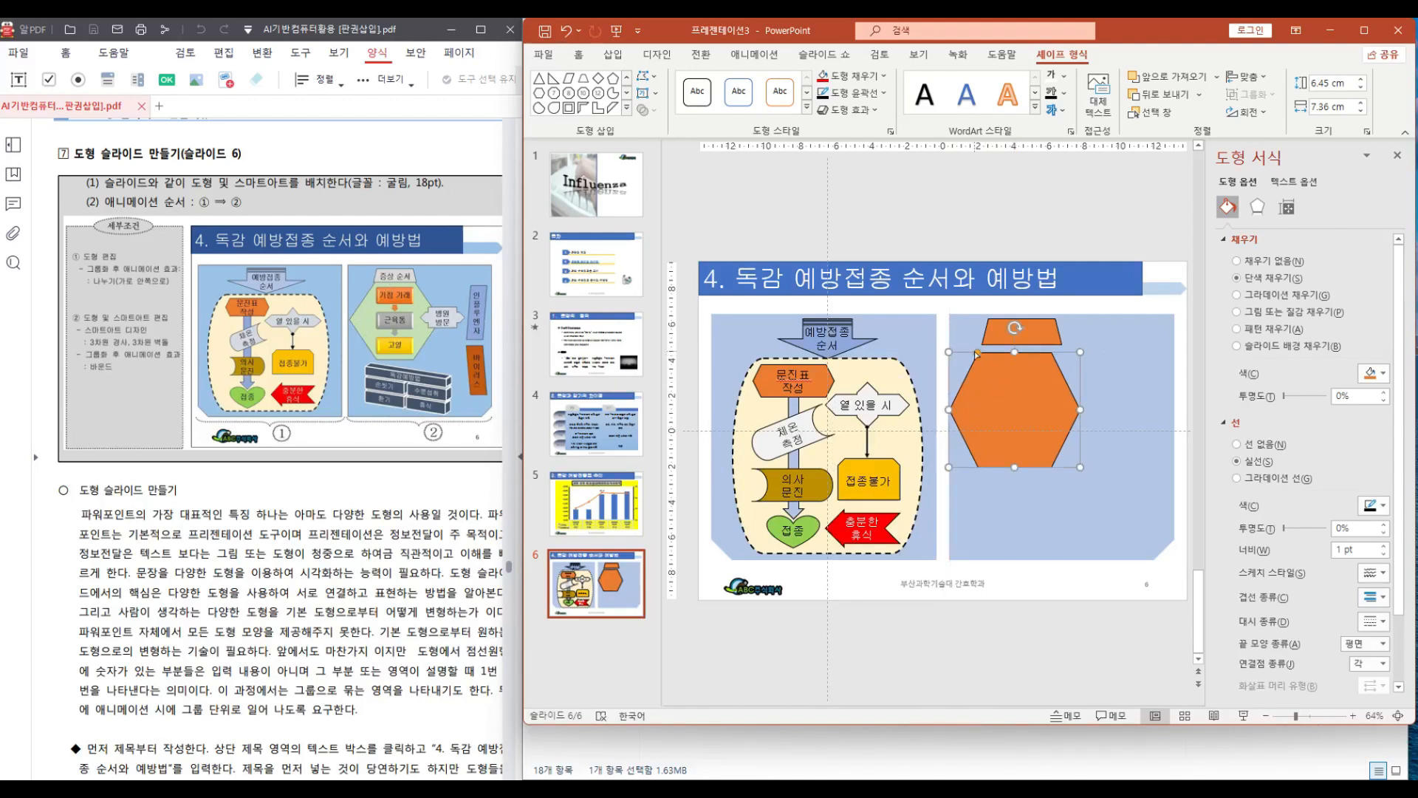
{"action": "left_click_drag", "start_coordinate": [977, 355], "coordinate": [1016, 342]}
{"action": "left_click", "coordinate": [1008, 368]}
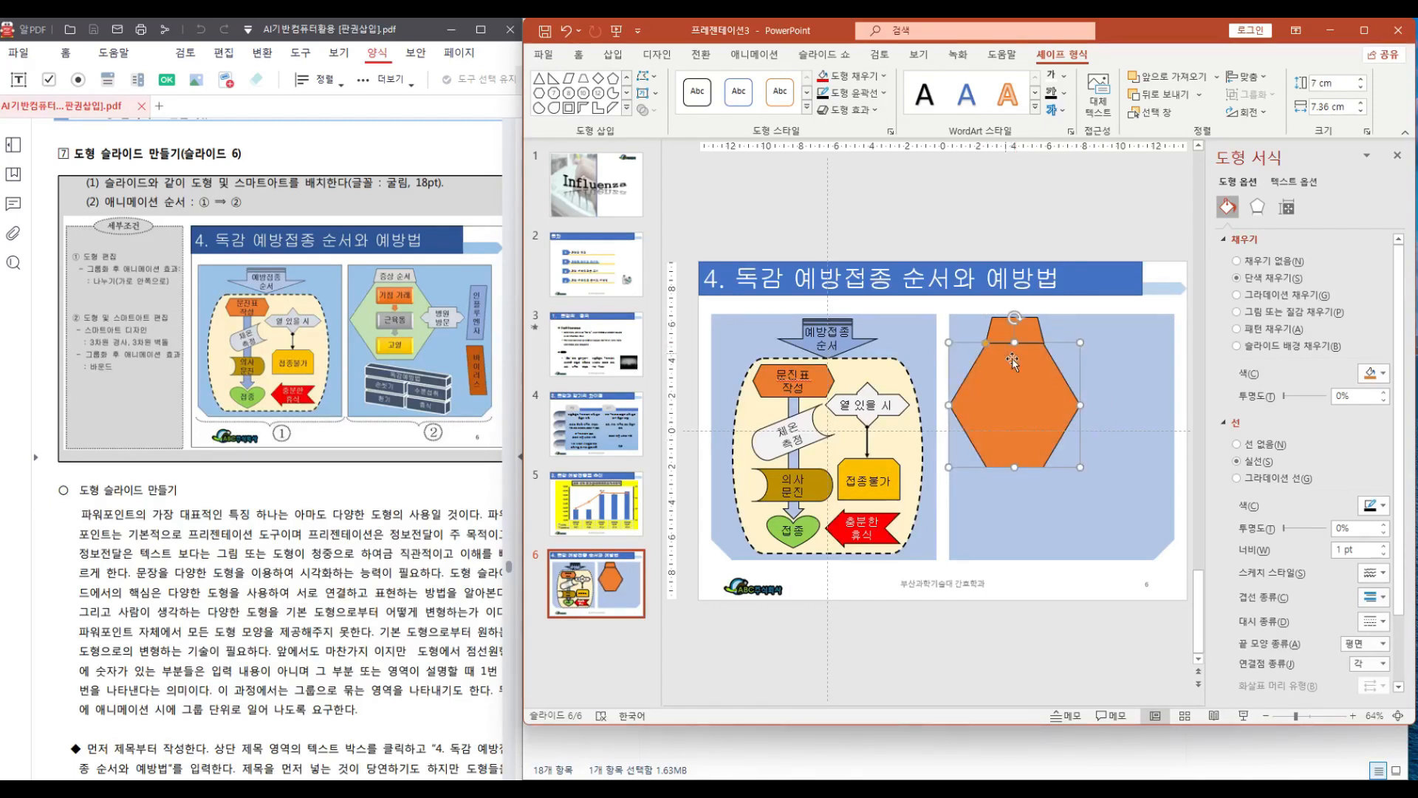
Fill the trapezoid with light grey (White, Background 1, 5% darker)
{"action": "left_click", "coordinate": [1033, 327]}
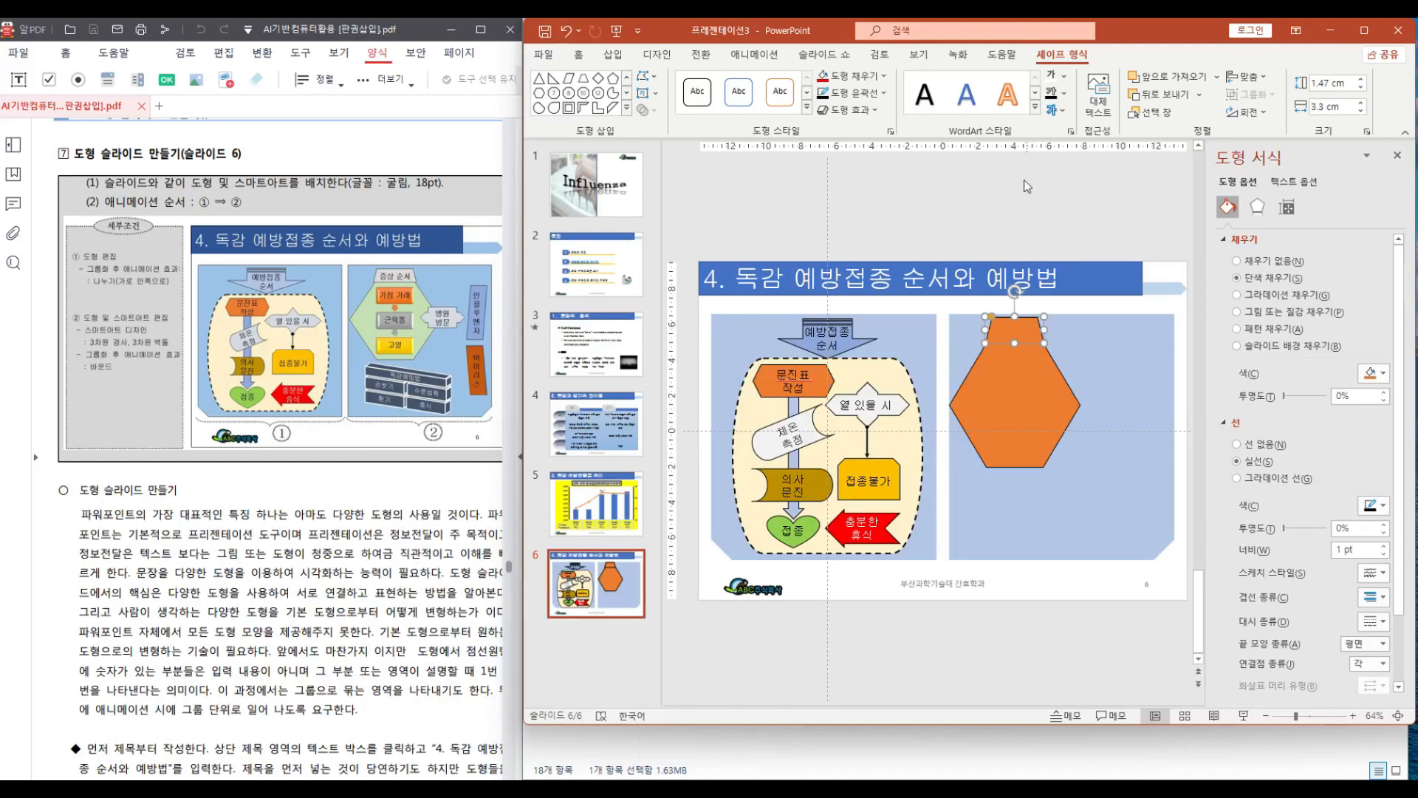
{"action": "left_click", "coordinate": [877, 75]}
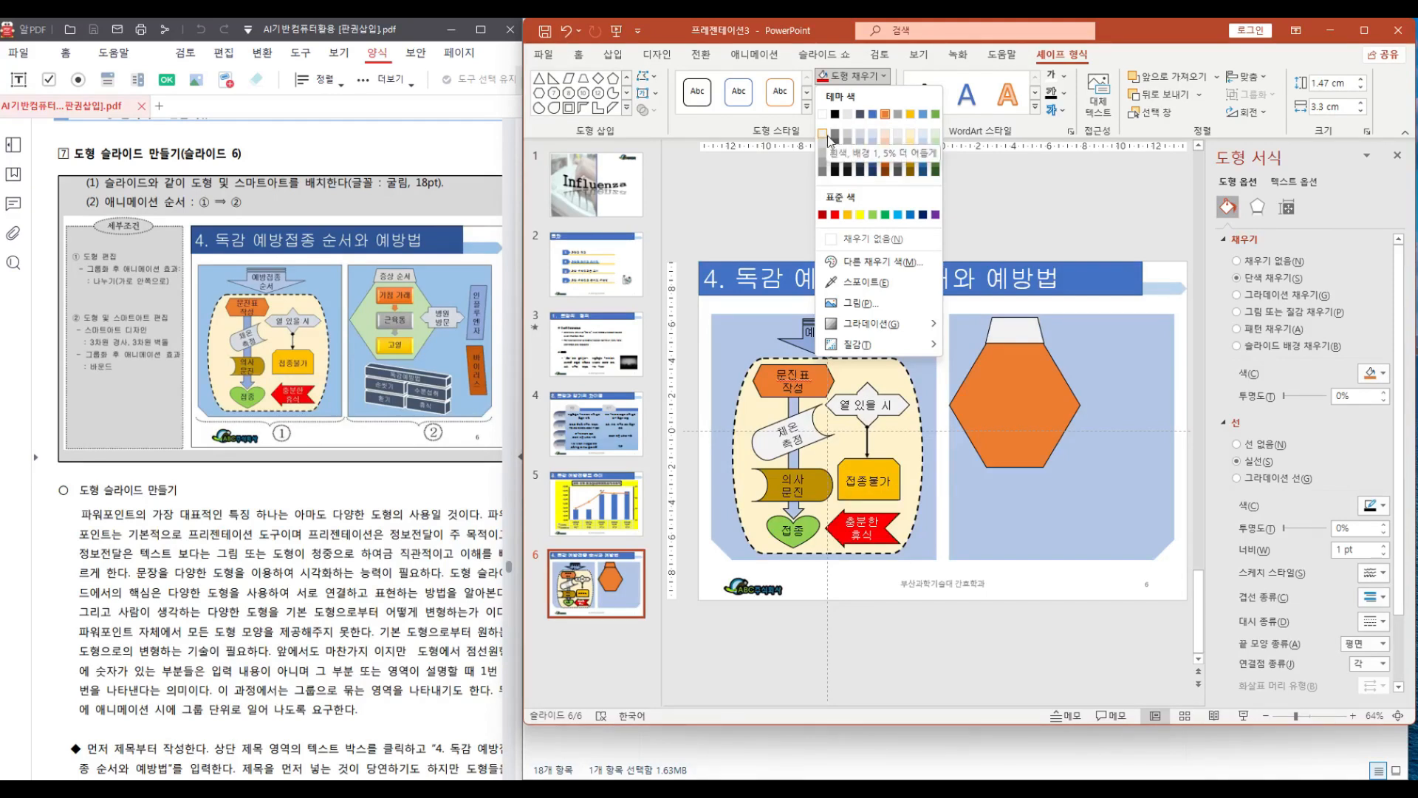
{"action": "left_click", "coordinate": [826, 138]}
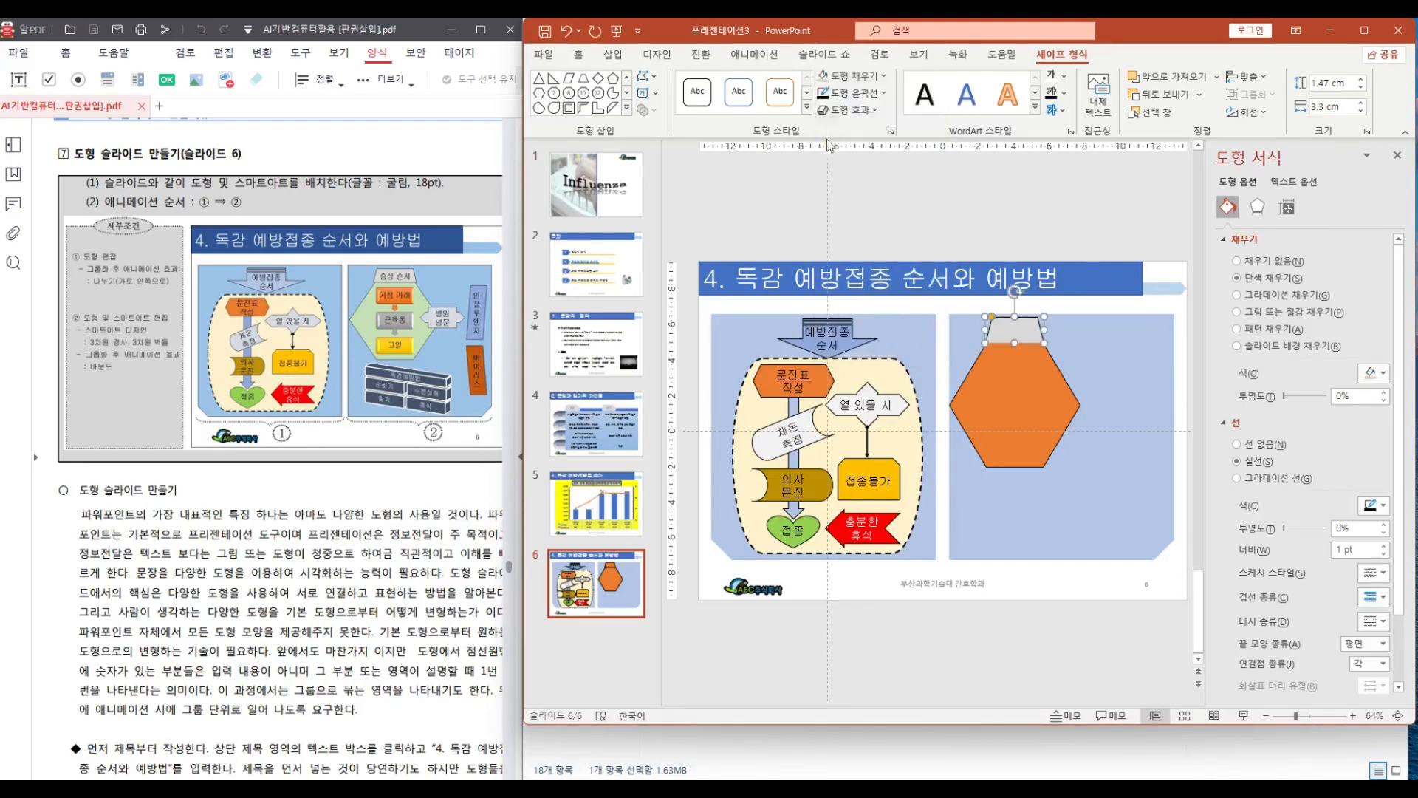
Enter "증상 순서" as the trapezoid's text and widen the trapezoid slightly
{"action": "right_click", "coordinate": [1022, 333]}
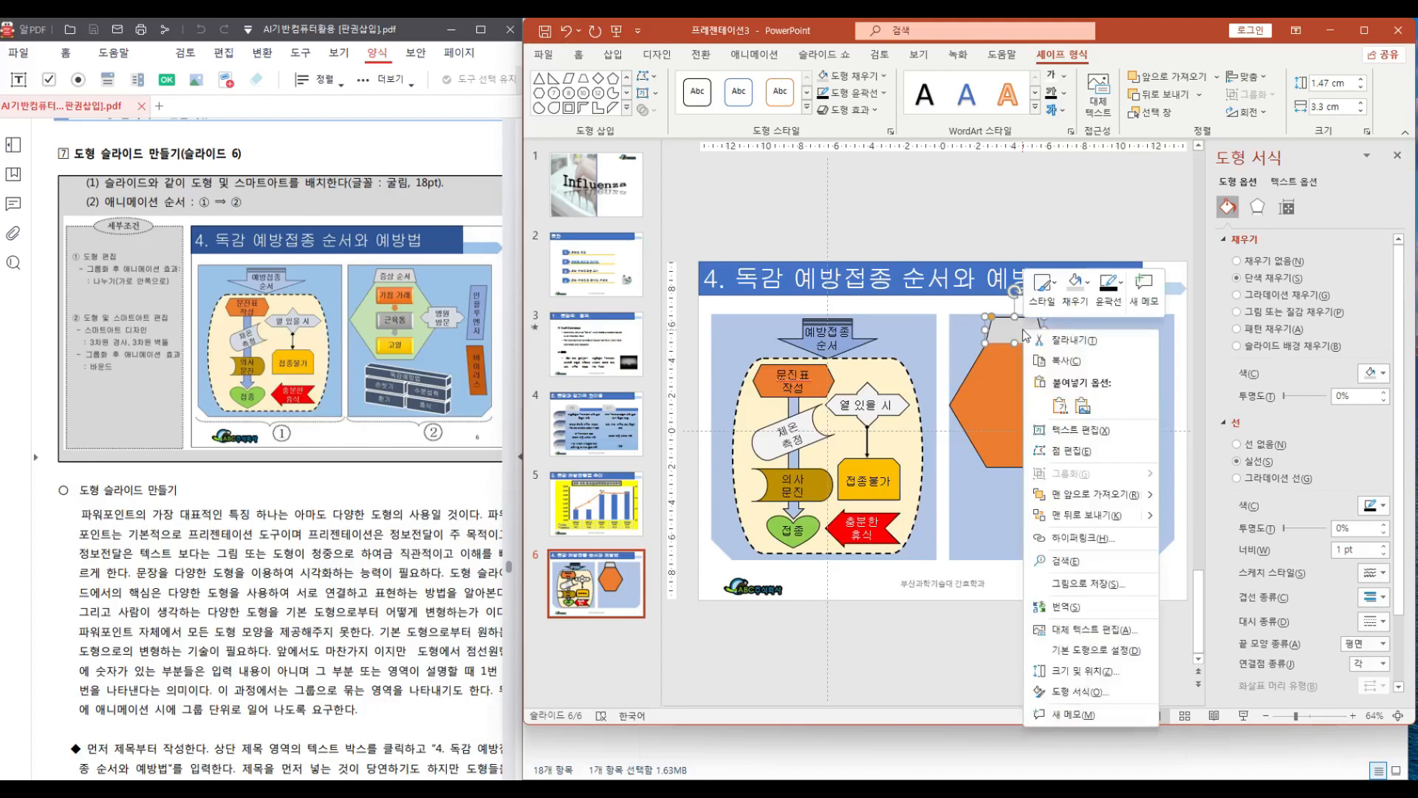
{"action": "left_click", "coordinate": [1075, 436]}
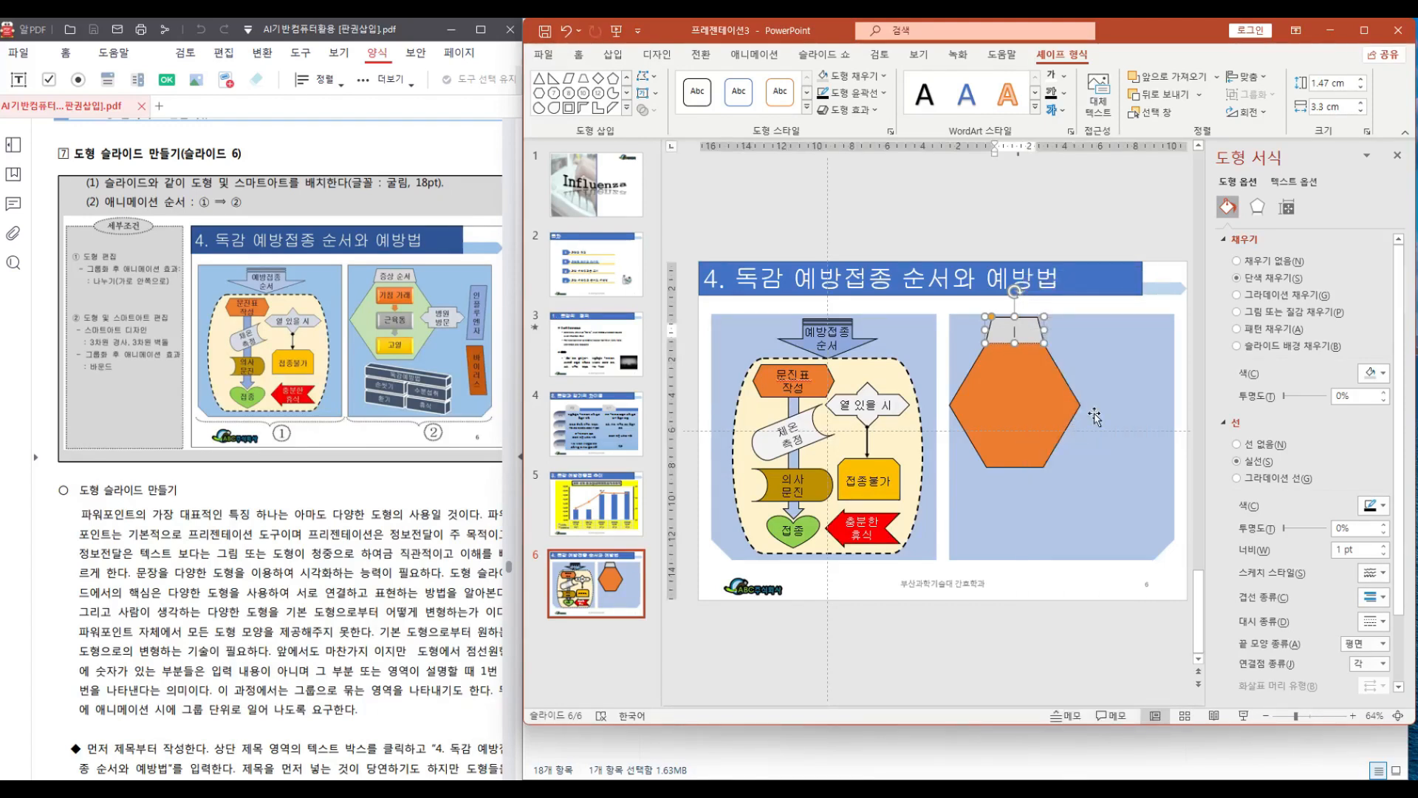
{"action": "type", "text": "증ㅅ"}
{"action": "type", "text": " 순"}
{"action": "type", "text": "서"}
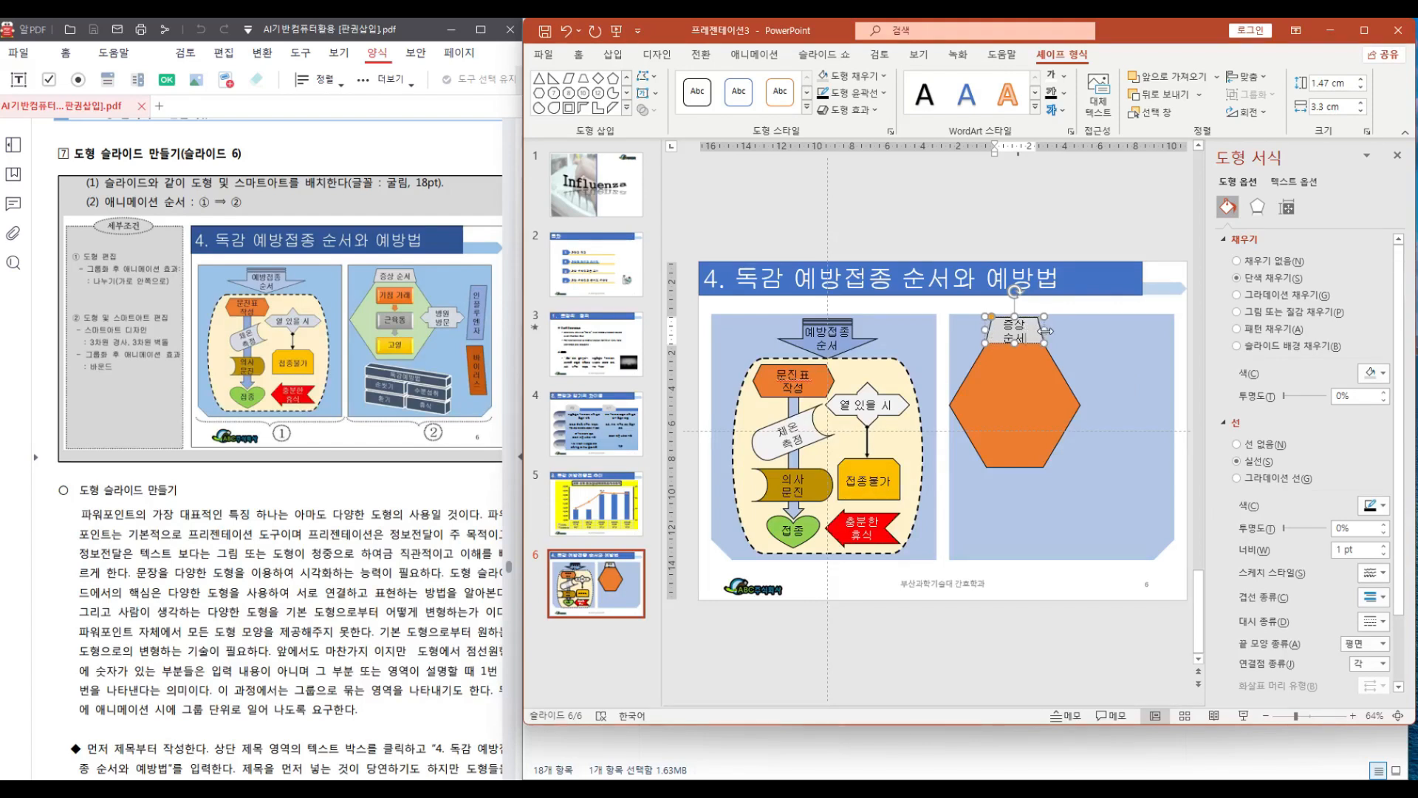
{"action": "left_click_drag", "start_coordinate": [1044, 331], "coordinate": [1055, 330]}
Resize the hexagon to about 7.34 cm wide and 7 cm tall
{"action": "left_click", "coordinate": [1038, 388]}
{"action": "left_click_drag", "start_coordinate": [1080, 406], "coordinate": [1092, 405]}
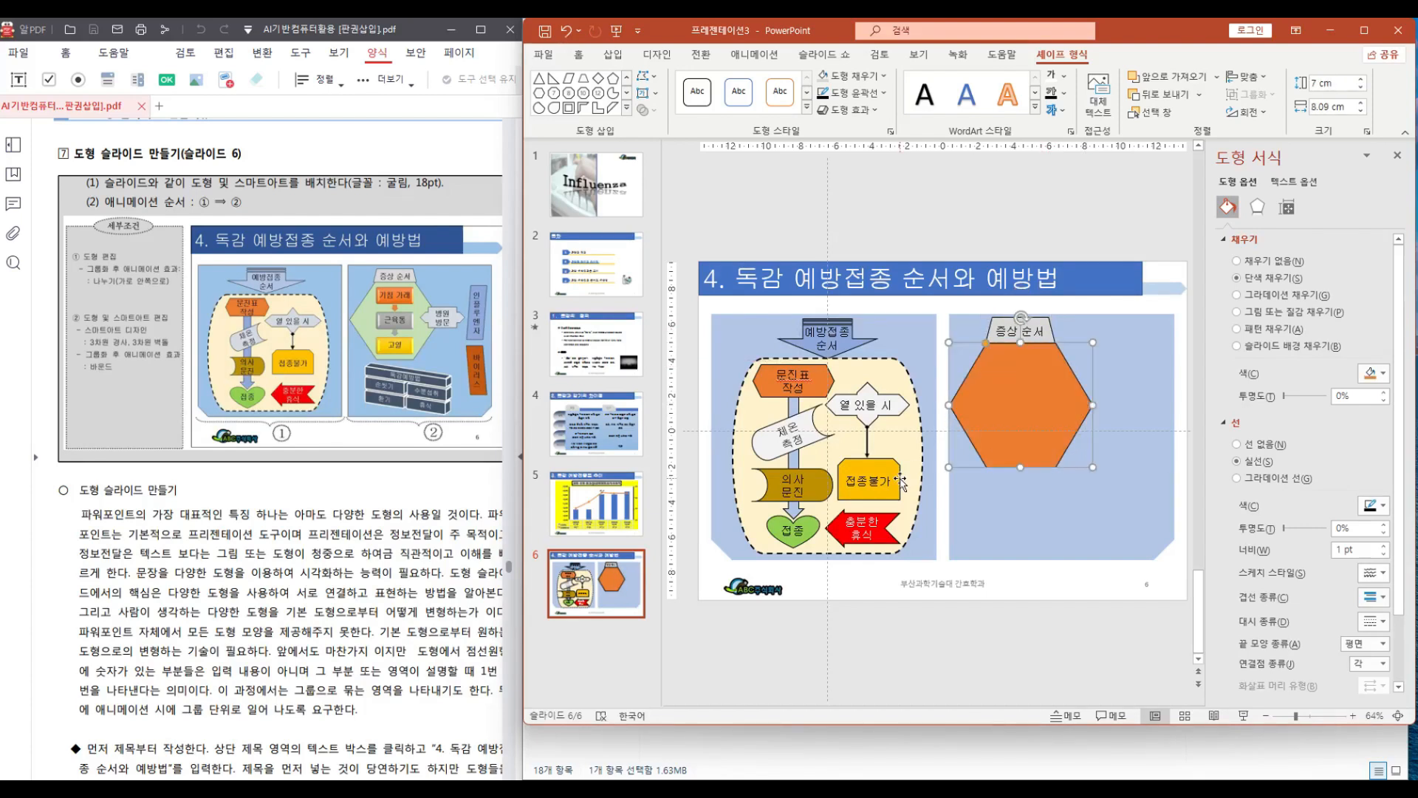
{"action": "left_click_drag", "start_coordinate": [986, 343], "coordinate": [981, 346]}
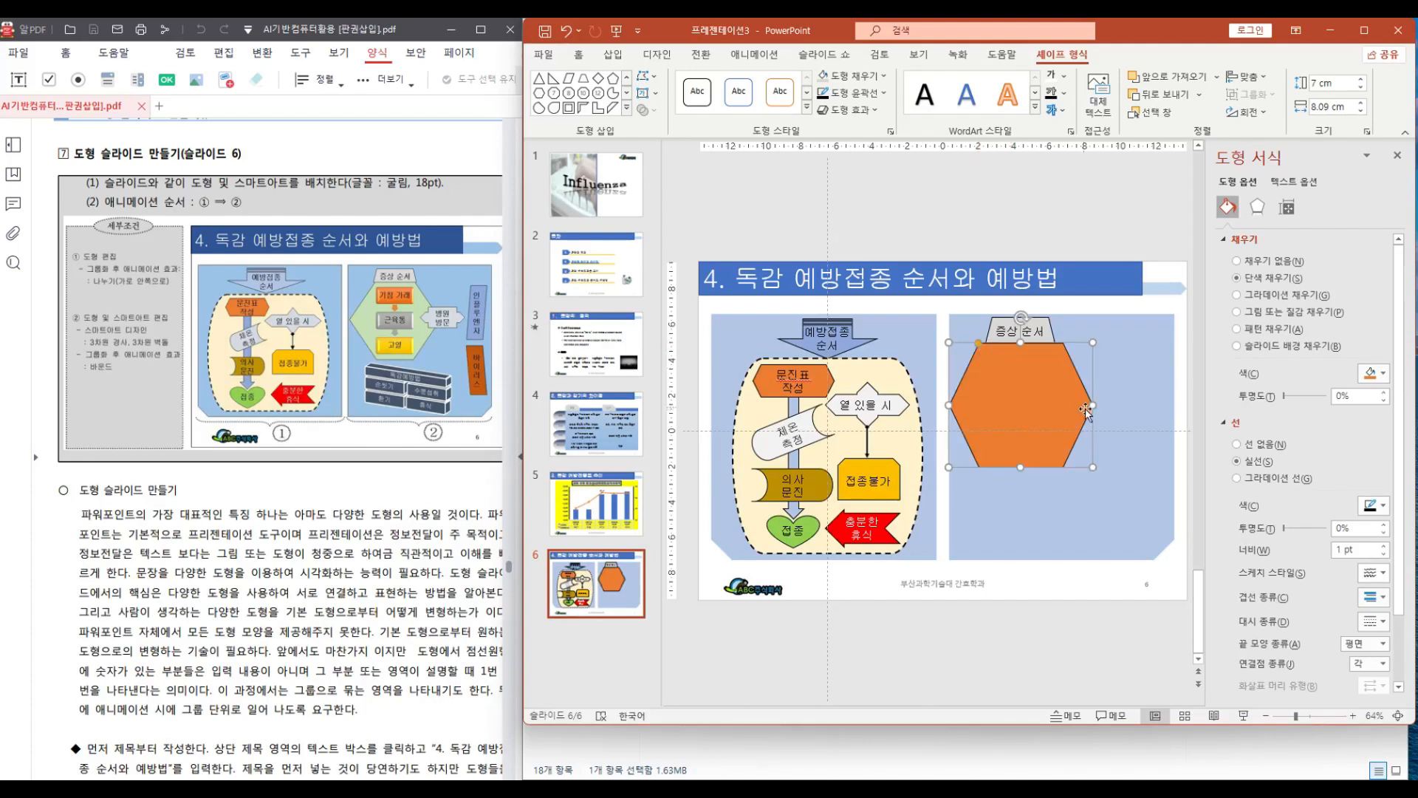
{"action": "left_click_drag", "start_coordinate": [1091, 405], "coordinate": [1077, 406]}
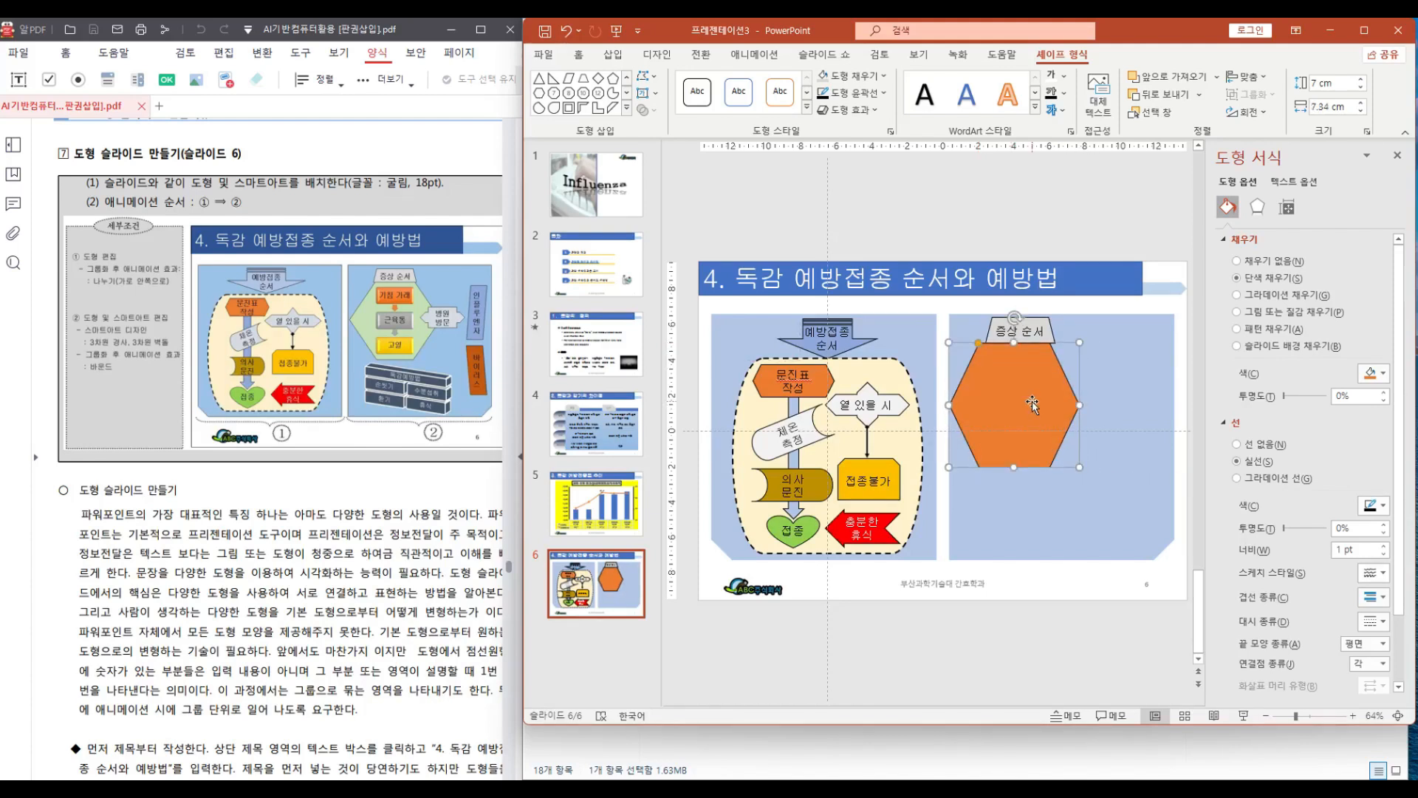
Nudge the '증상 순서' trapezoid slightly left to centre it above the hexagon
{"action": "left_click", "coordinate": [1045, 326]}
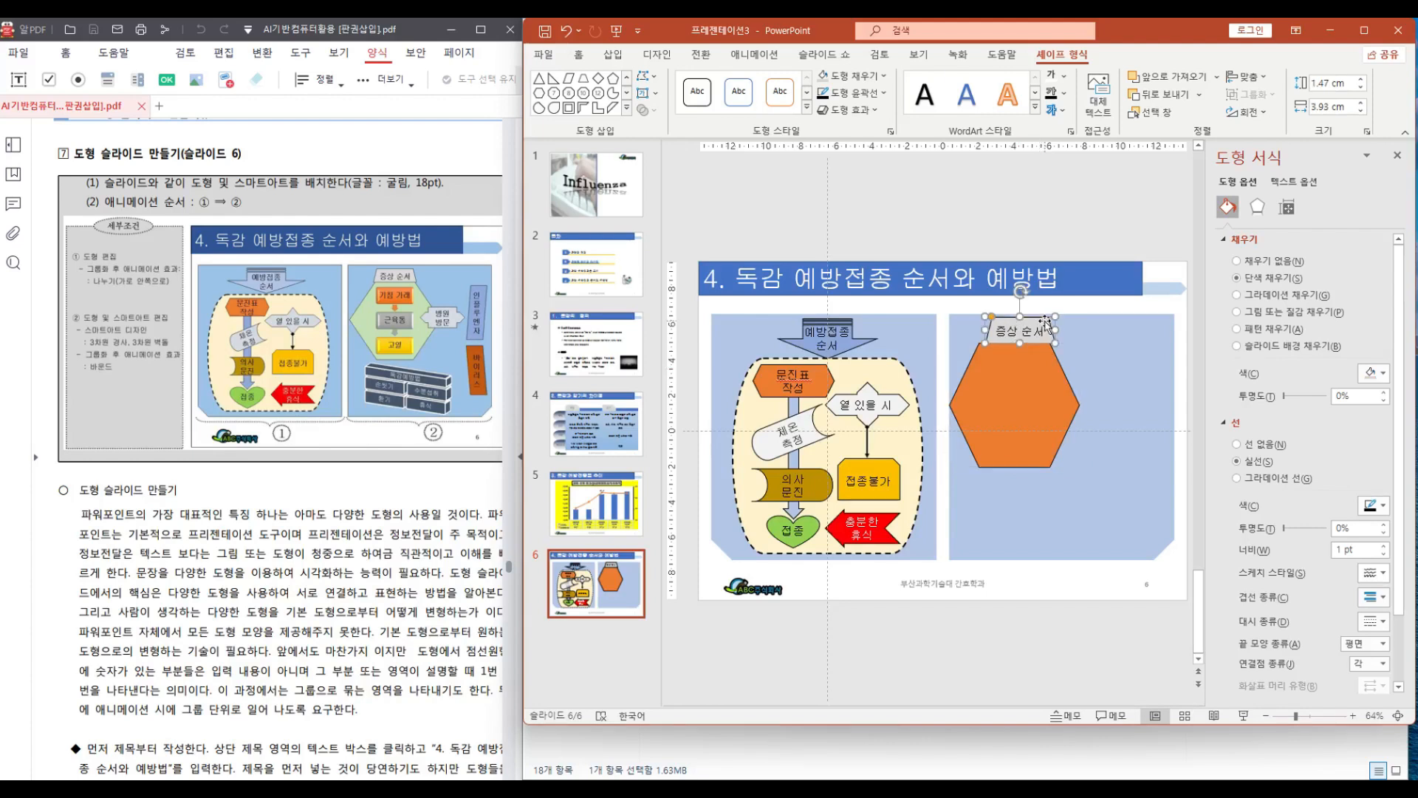
{"action": "key", "text": "ctrl+Left"}
{"action": "key", "text": "ctrl+Left"}
{"action": "key", "text": "ctrl+Left"}
{"action": "key", "text": "ctrl+Left"}
{"action": "key", "text": "ctrl+Left"}
{"action": "key", "text": "ctrl+Left"}
{"action": "key", "text": "ctrl+Left"}
{"action": "key", "text": "ctrl+Left"}
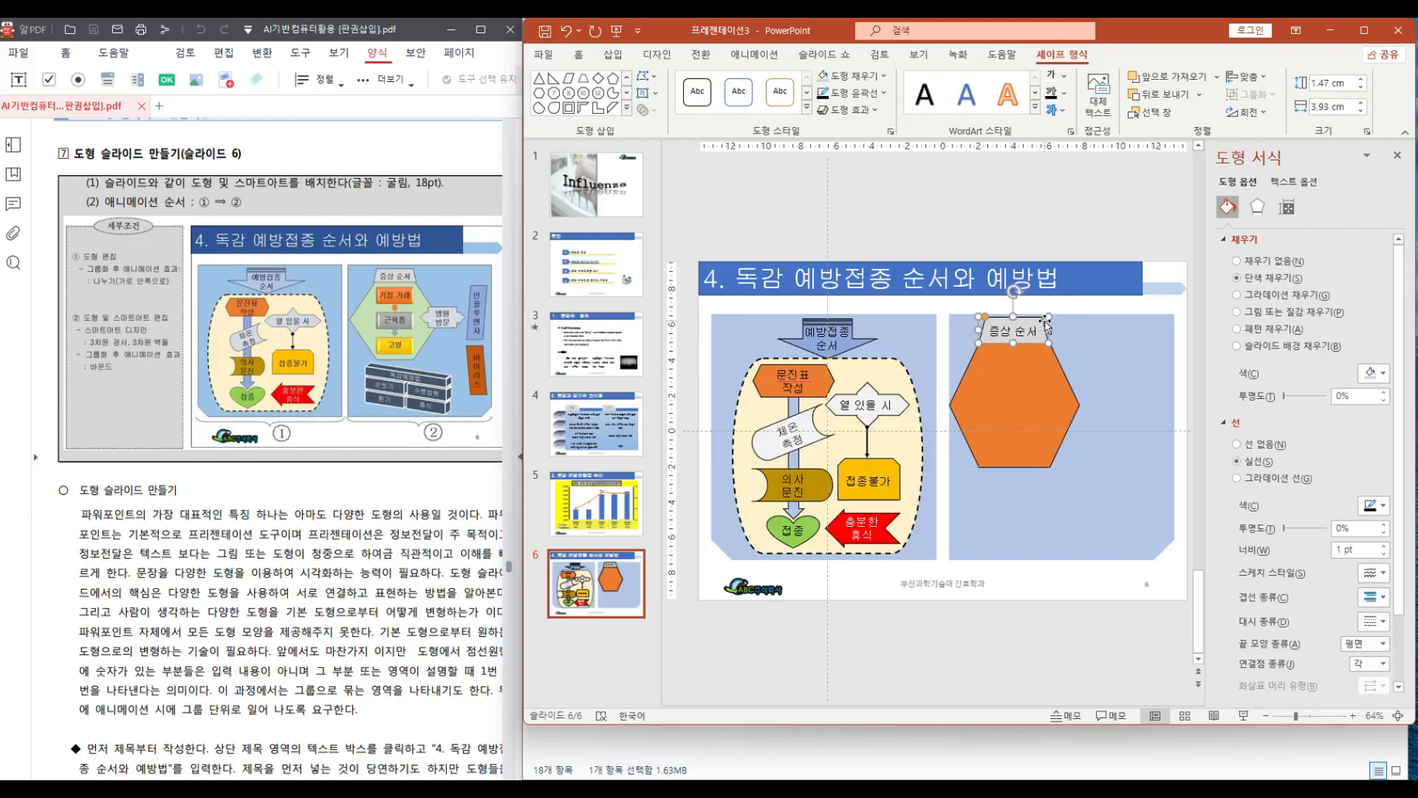
{"action": "left_click", "coordinate": [1094, 202]}
Fill the hexagon with a light green
{"action": "left_click", "coordinate": [1050, 399]}
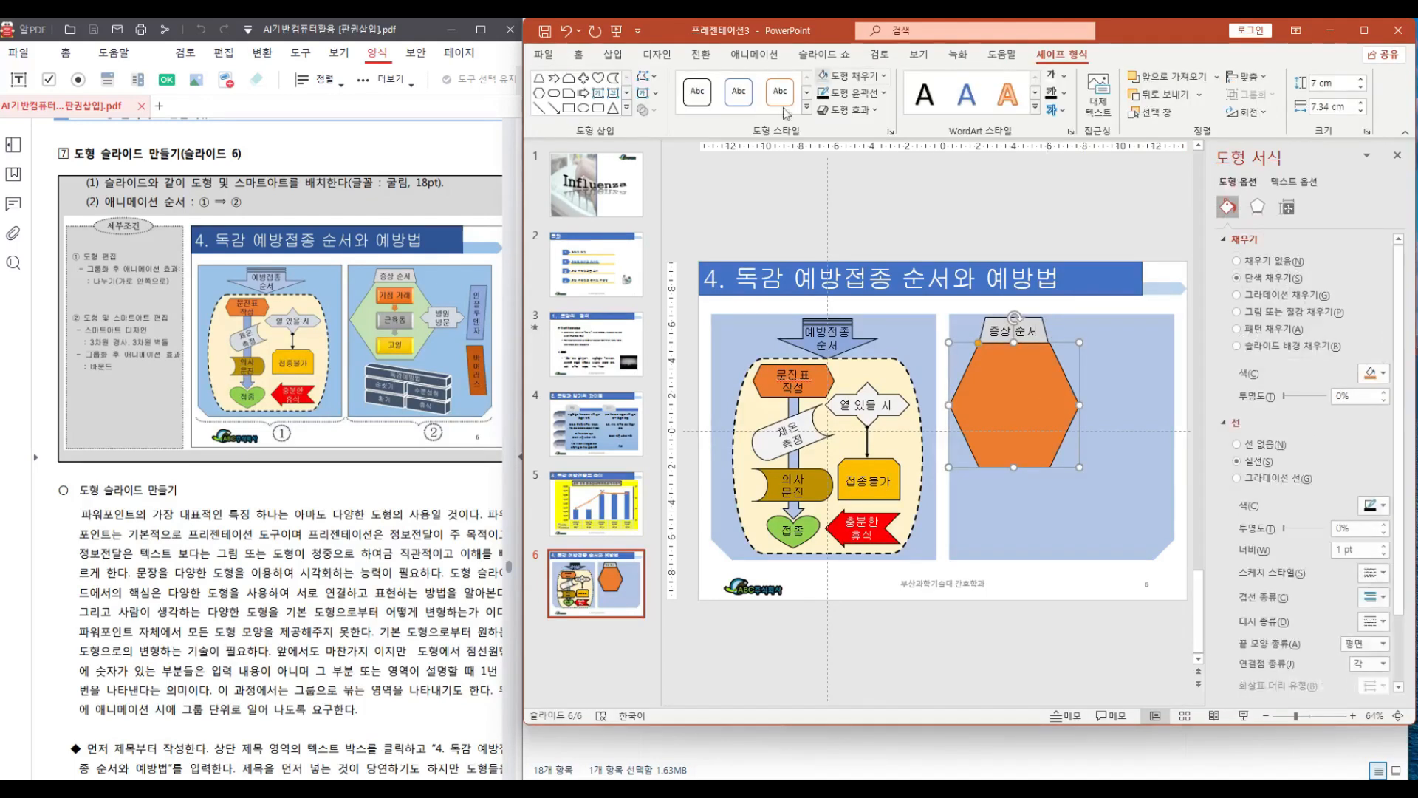
{"action": "left_click", "coordinate": [883, 77]}
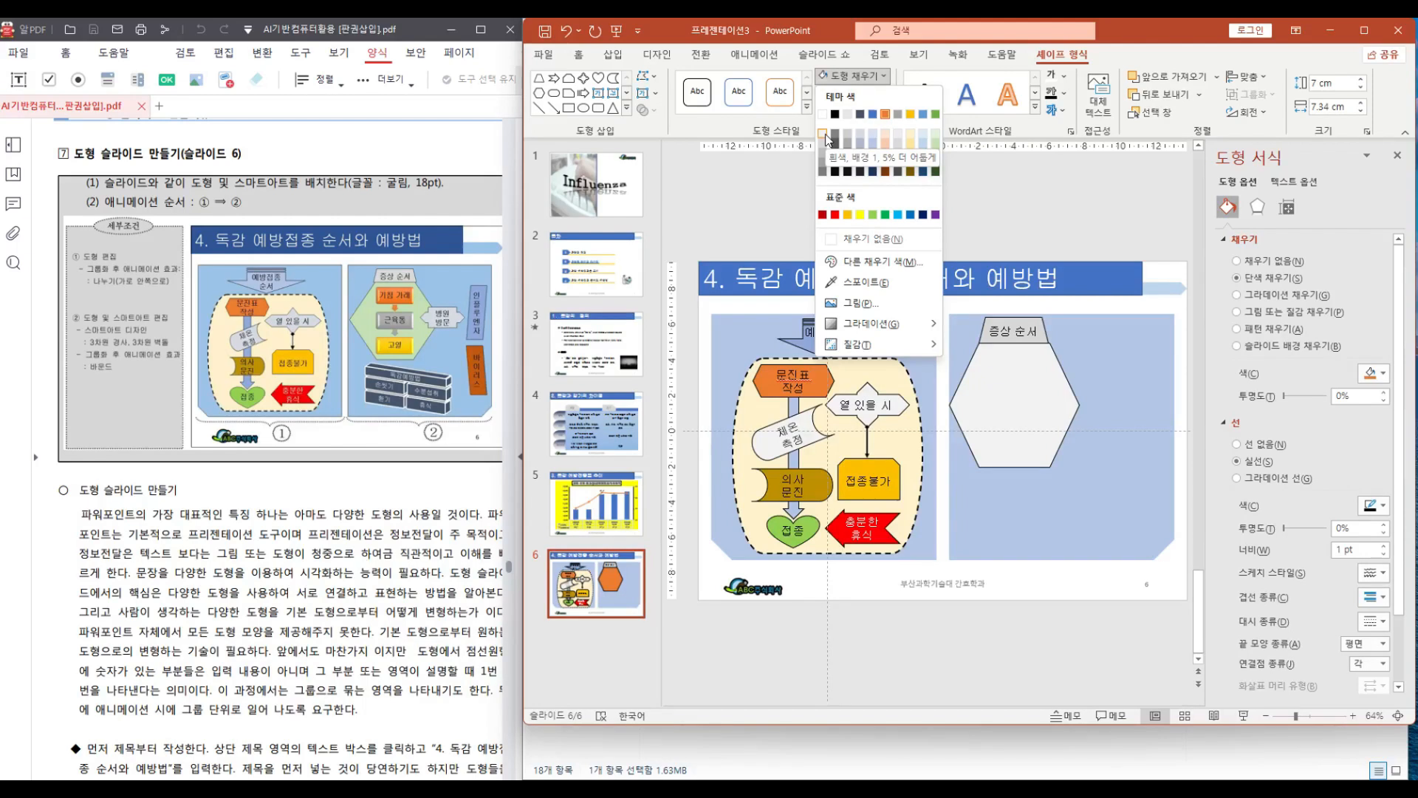
{"action": "left_click", "coordinate": [935, 139]}
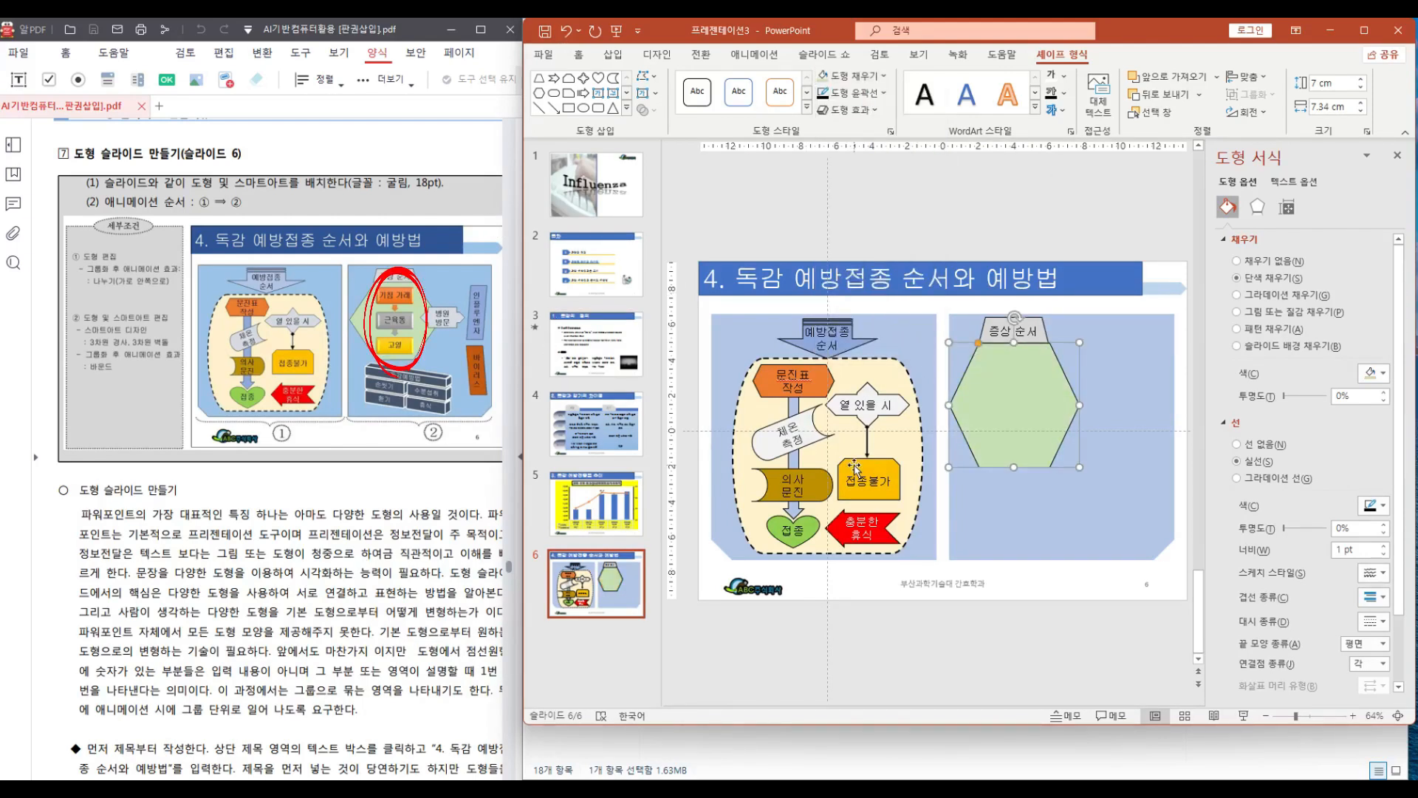
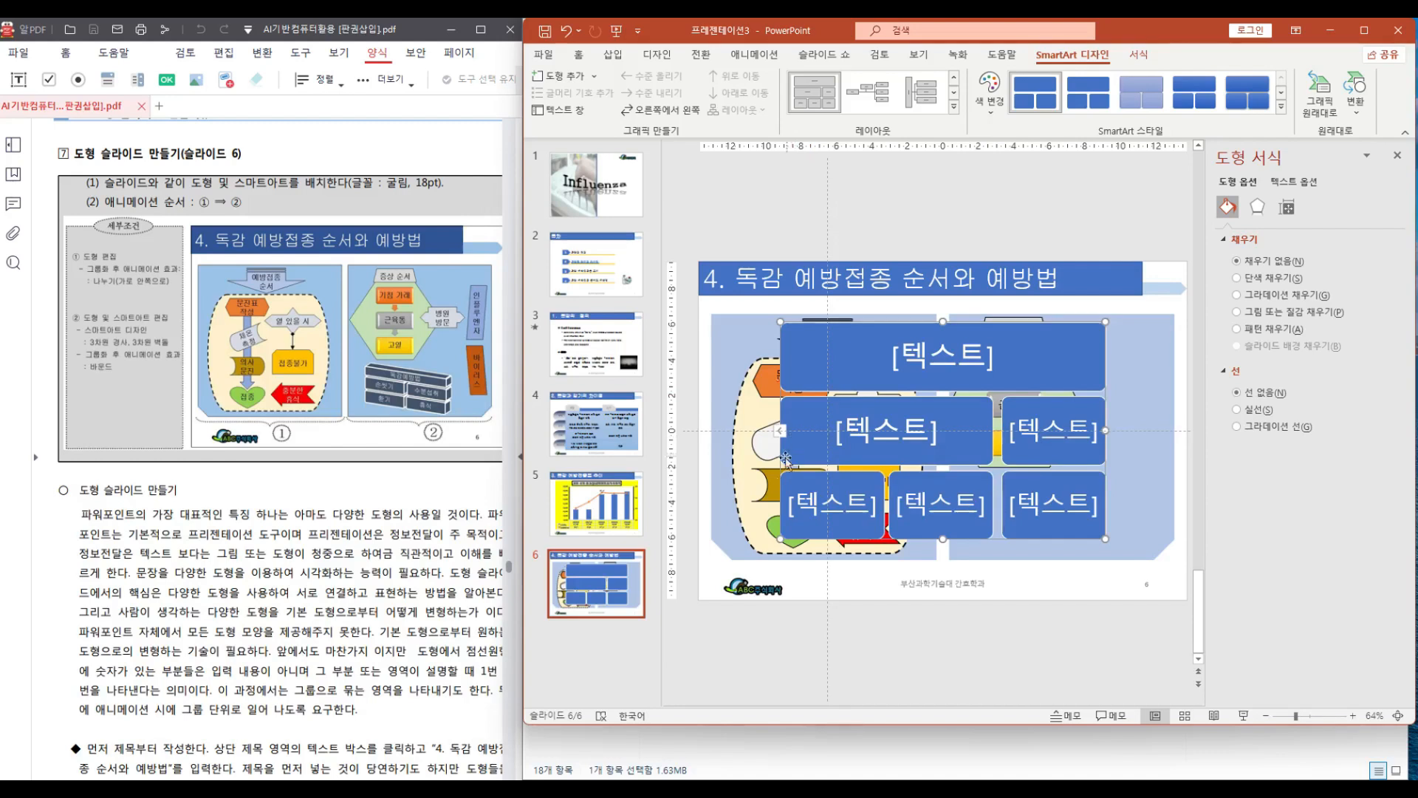
Open the SmartArt text pane, delete one bullet and adjust the outline levels of the remaining bullets
{"action": "left_click", "coordinate": [778, 430]}
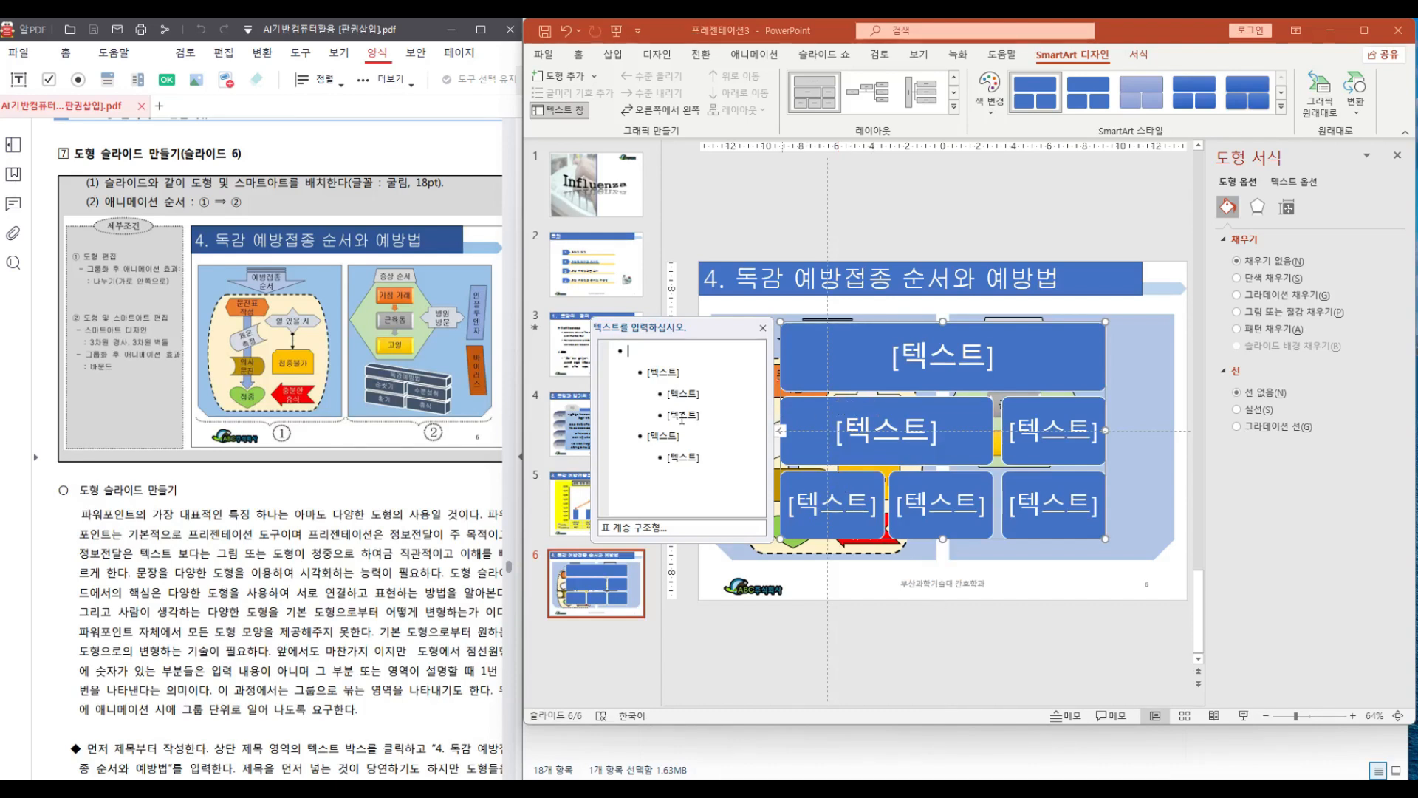
{"action": "left_click", "coordinate": [678, 394]}
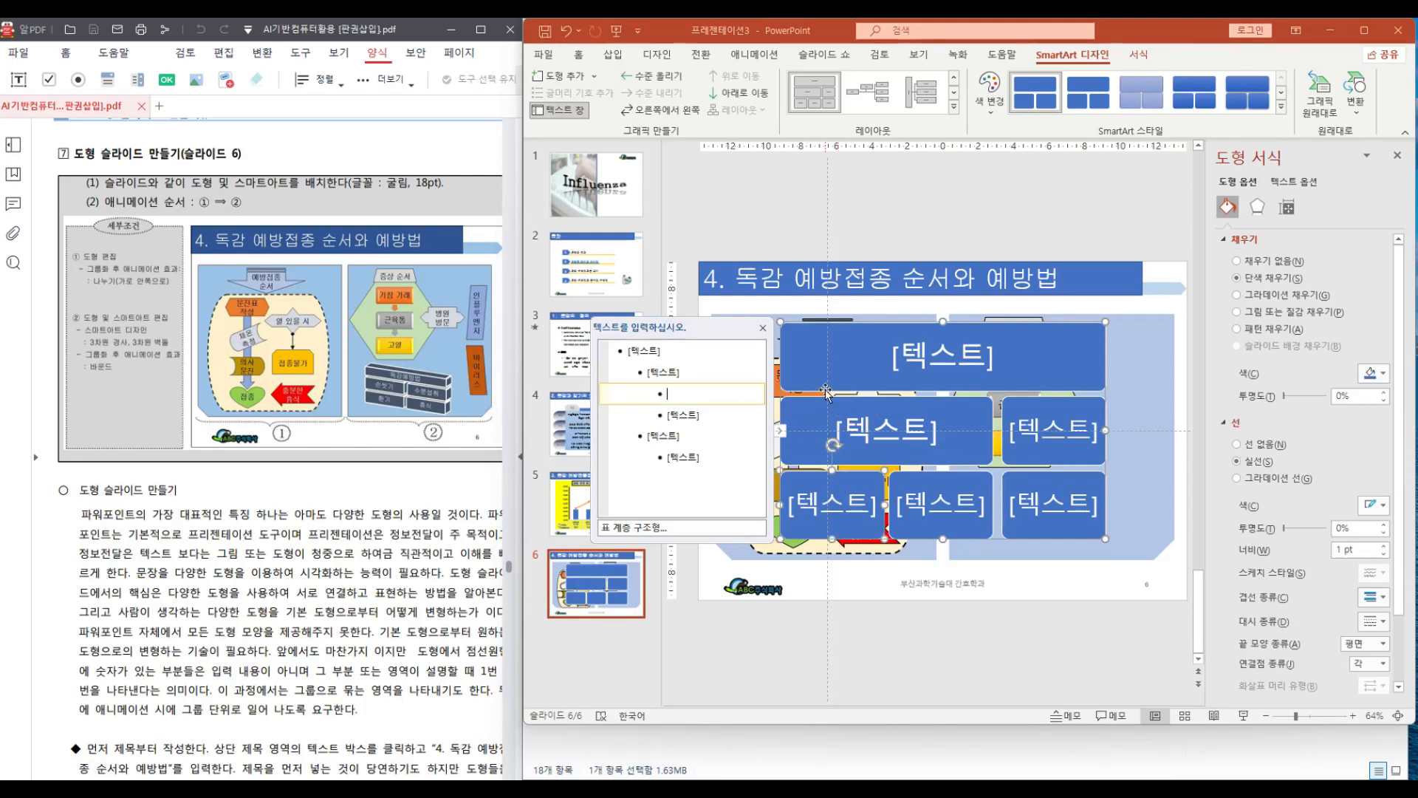
{"action": "key", "text": "shift+Tab"}
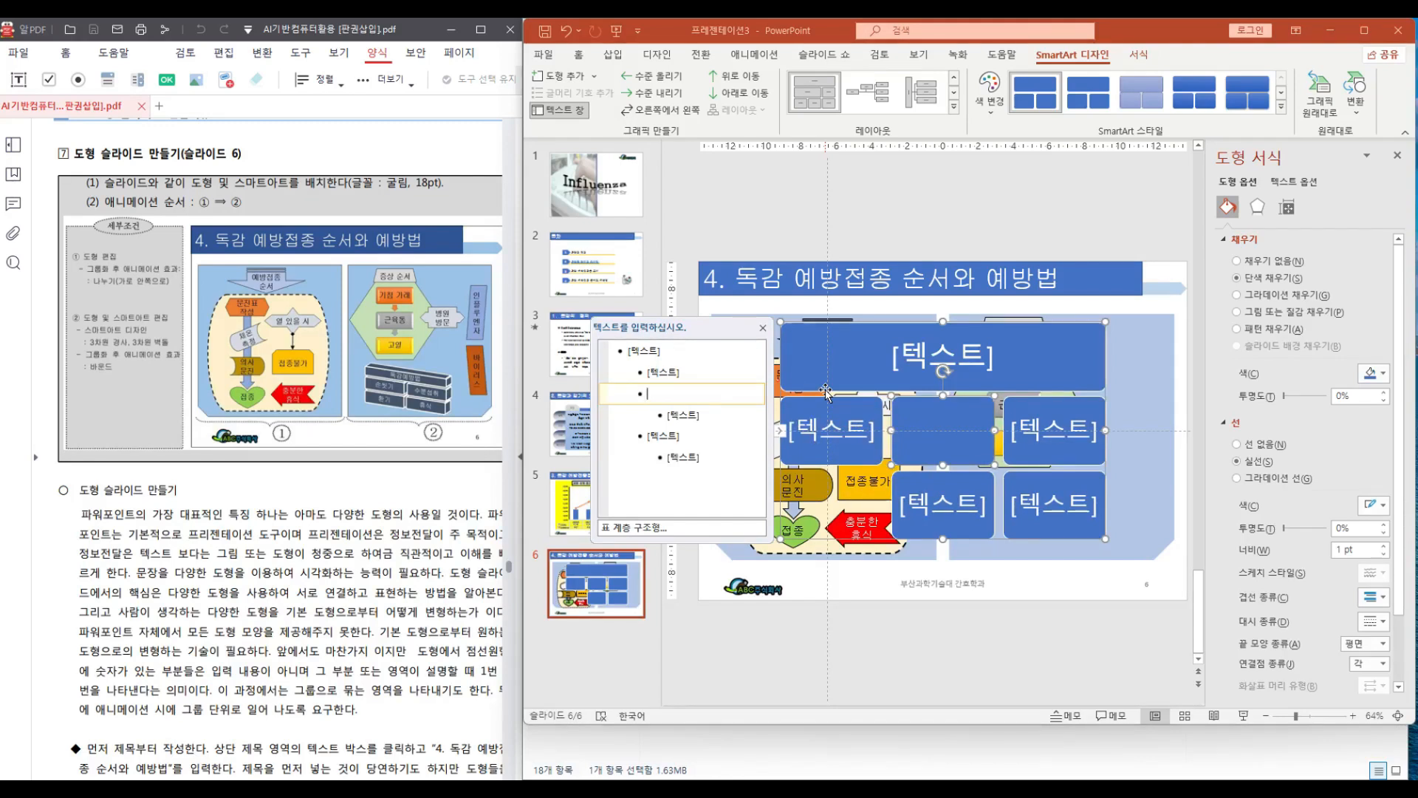
{"action": "key", "text": "shift+Tab"}
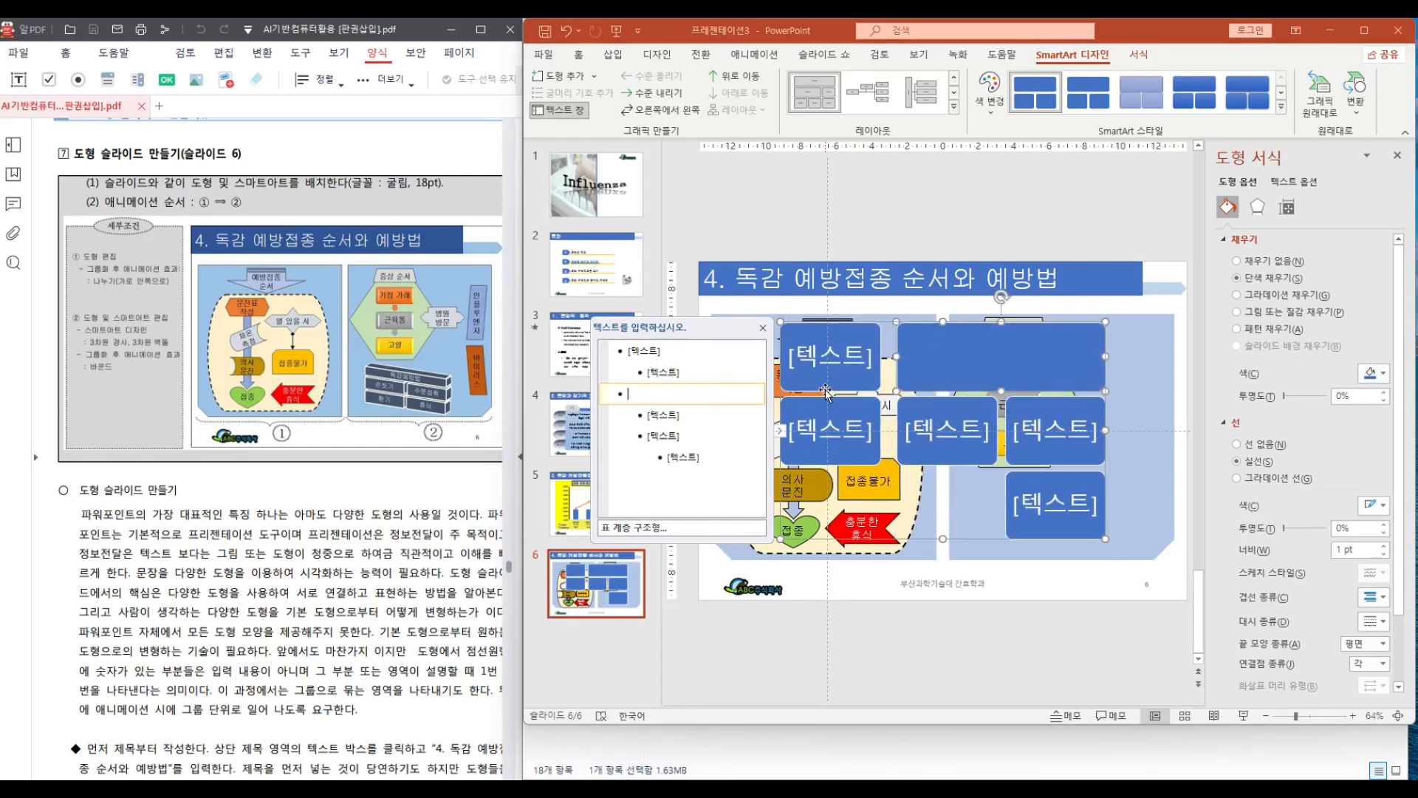
{"action": "key", "text": "BackSpace"}
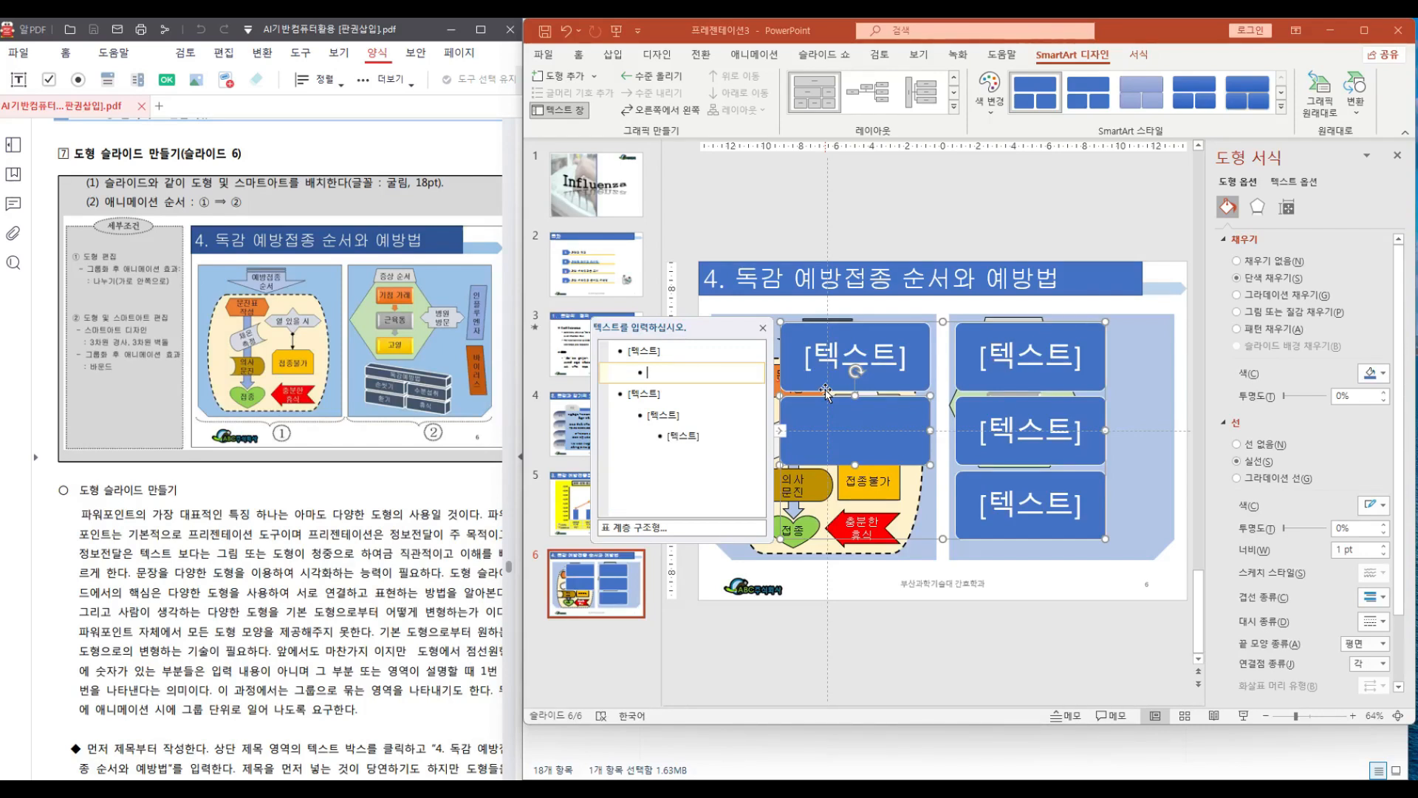
{"action": "left_click", "coordinate": [621, 397]}
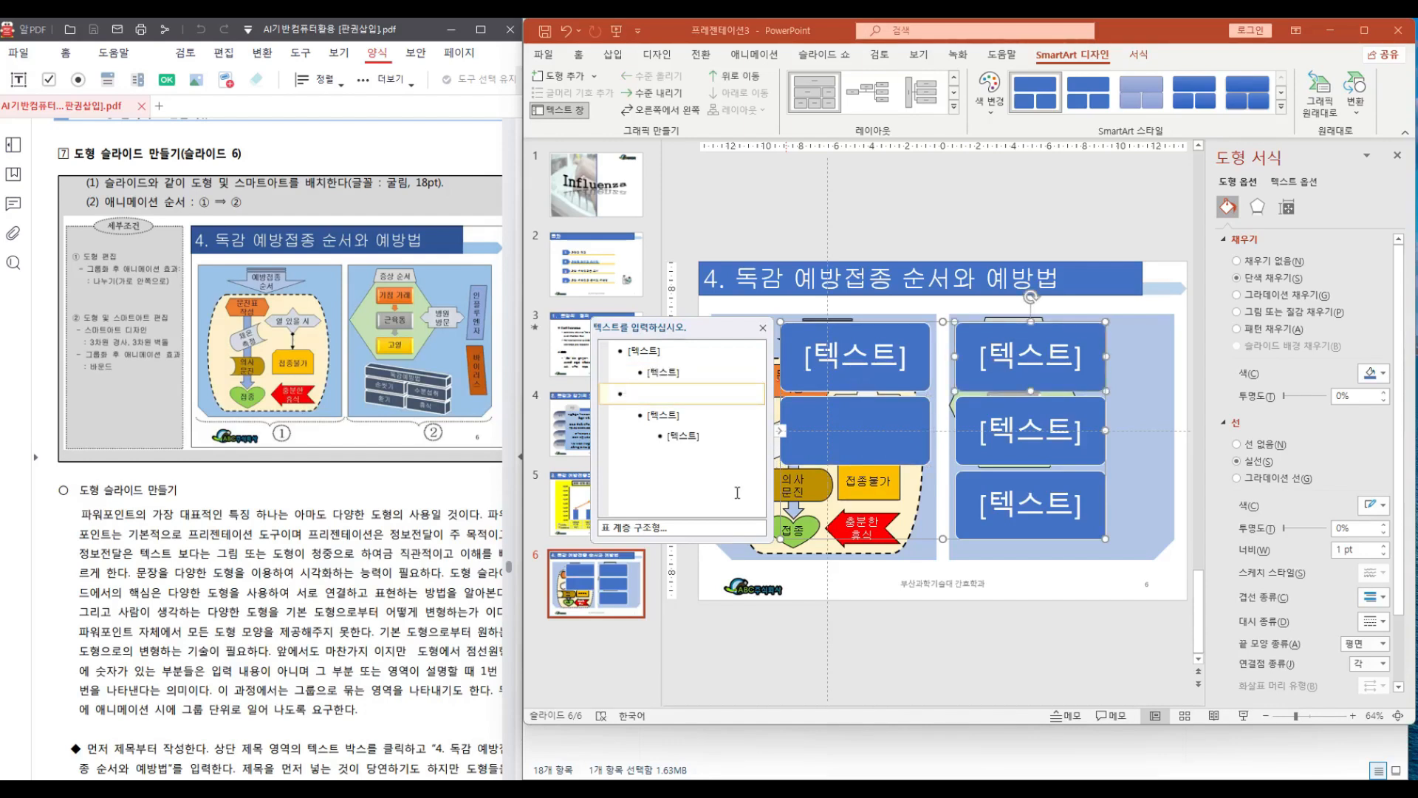
{"action": "key", "text": "Tab"}
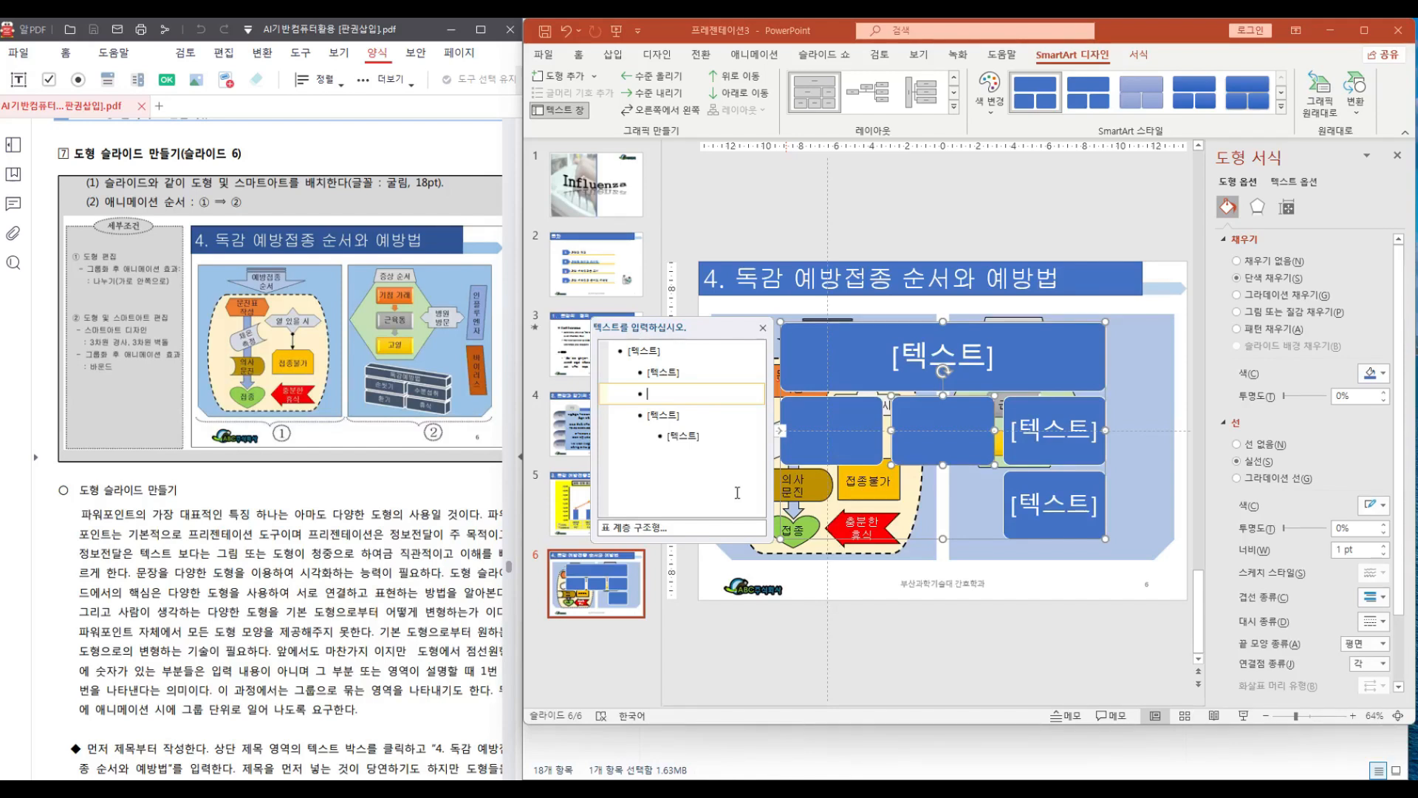
{"action": "key", "text": "Tab"}
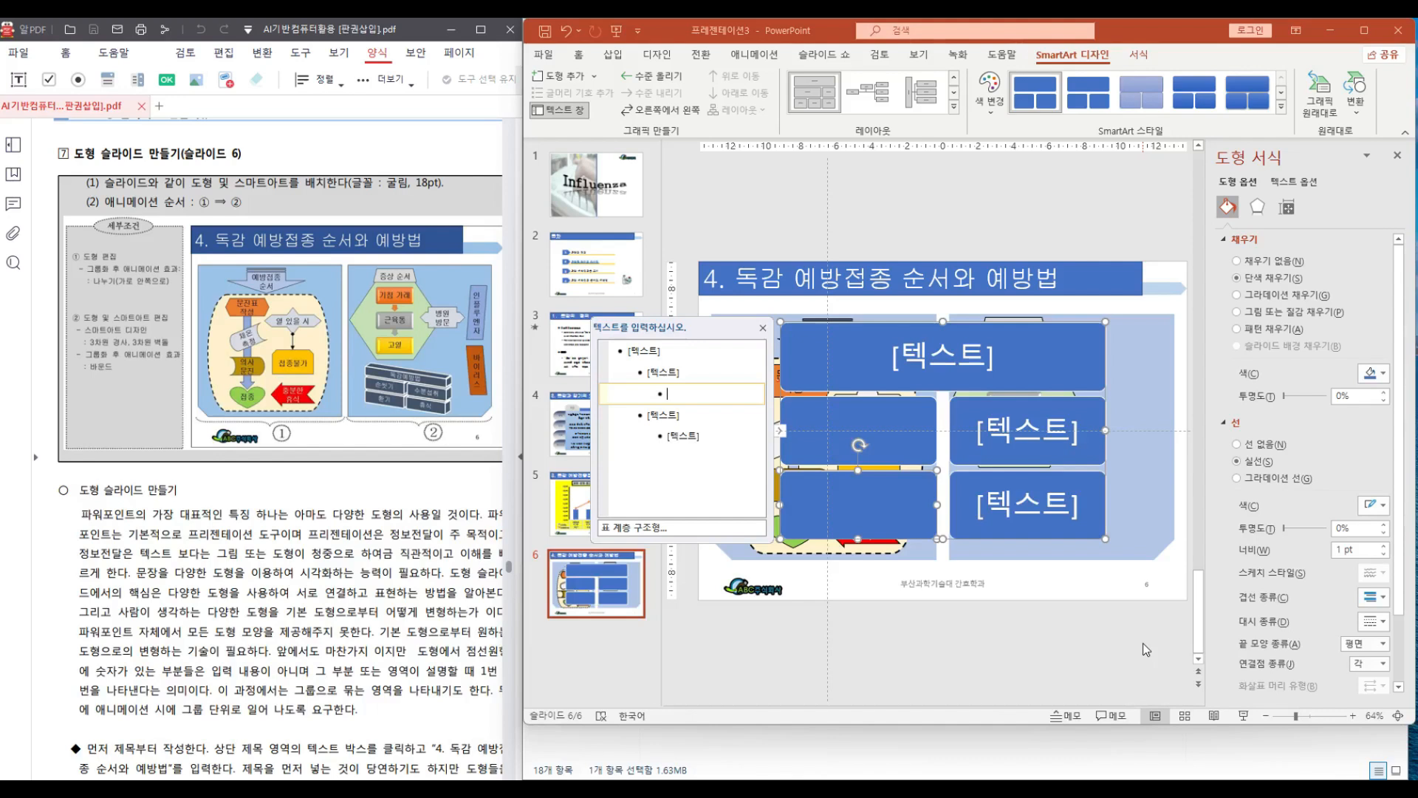
Promote all the SmartArt bullets to the first outline level
{"action": "key", "text": "shift+Tab"}
{"action": "key", "text": "Up"}
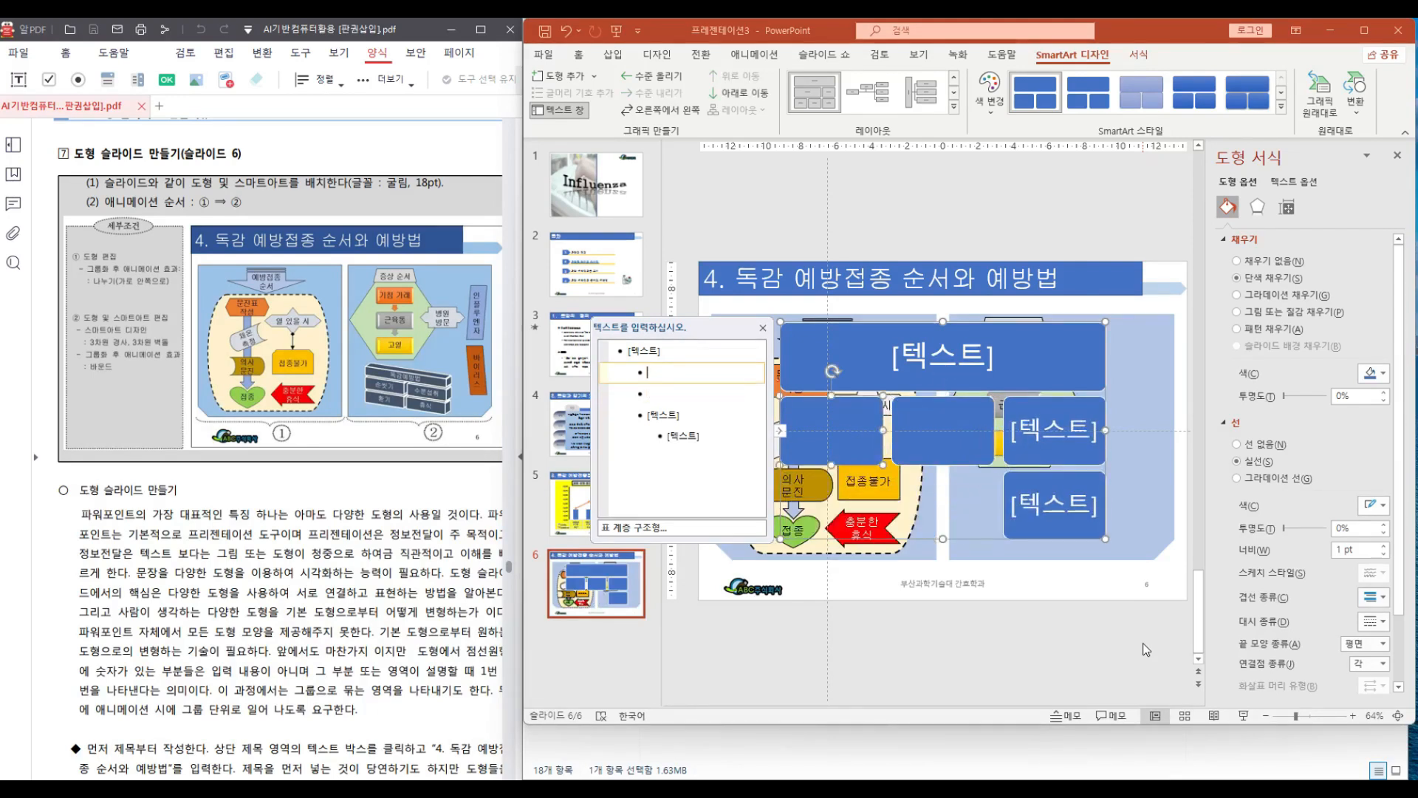
{"action": "key", "text": "shift+Tab"}
{"action": "key", "text": "Down"}
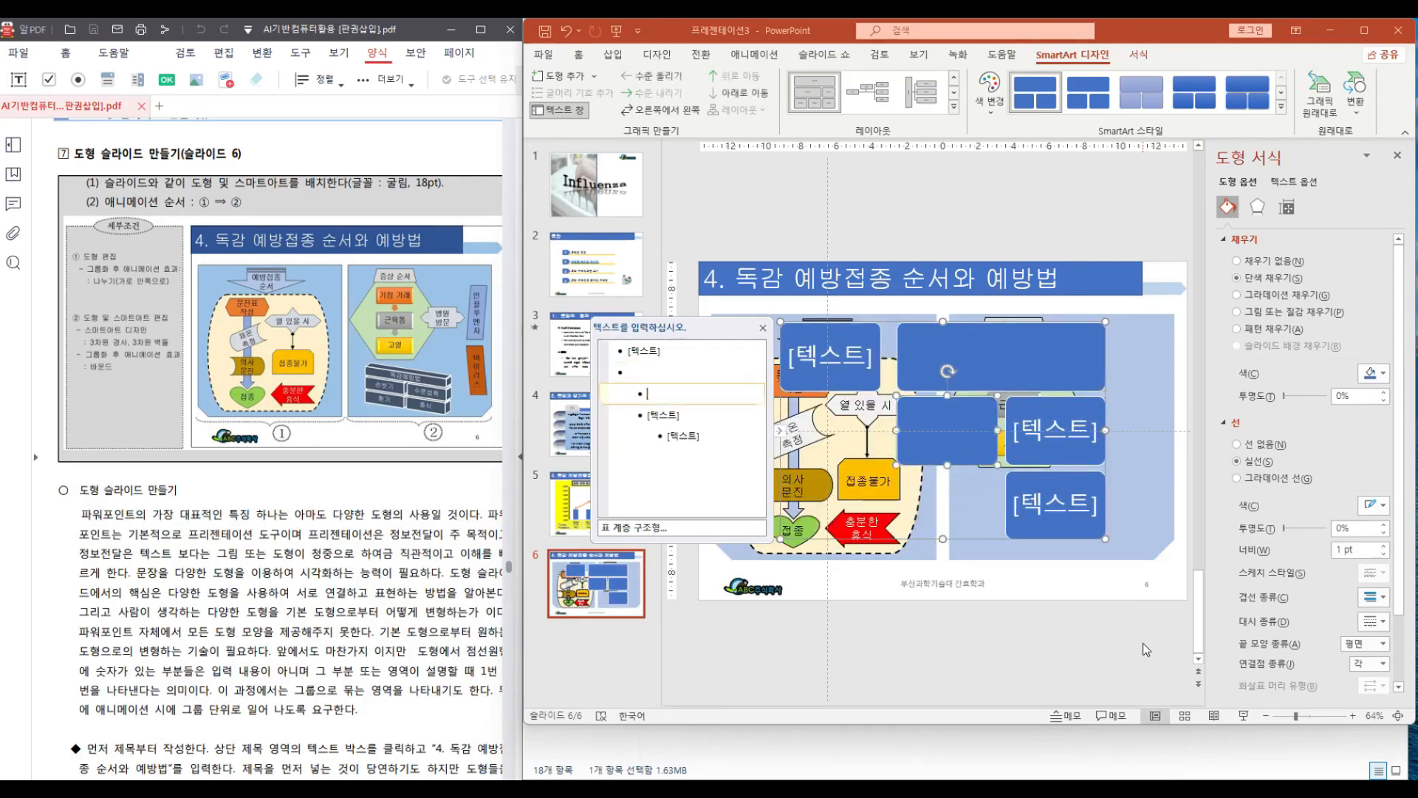
{"action": "key", "text": "shift+Tab"}
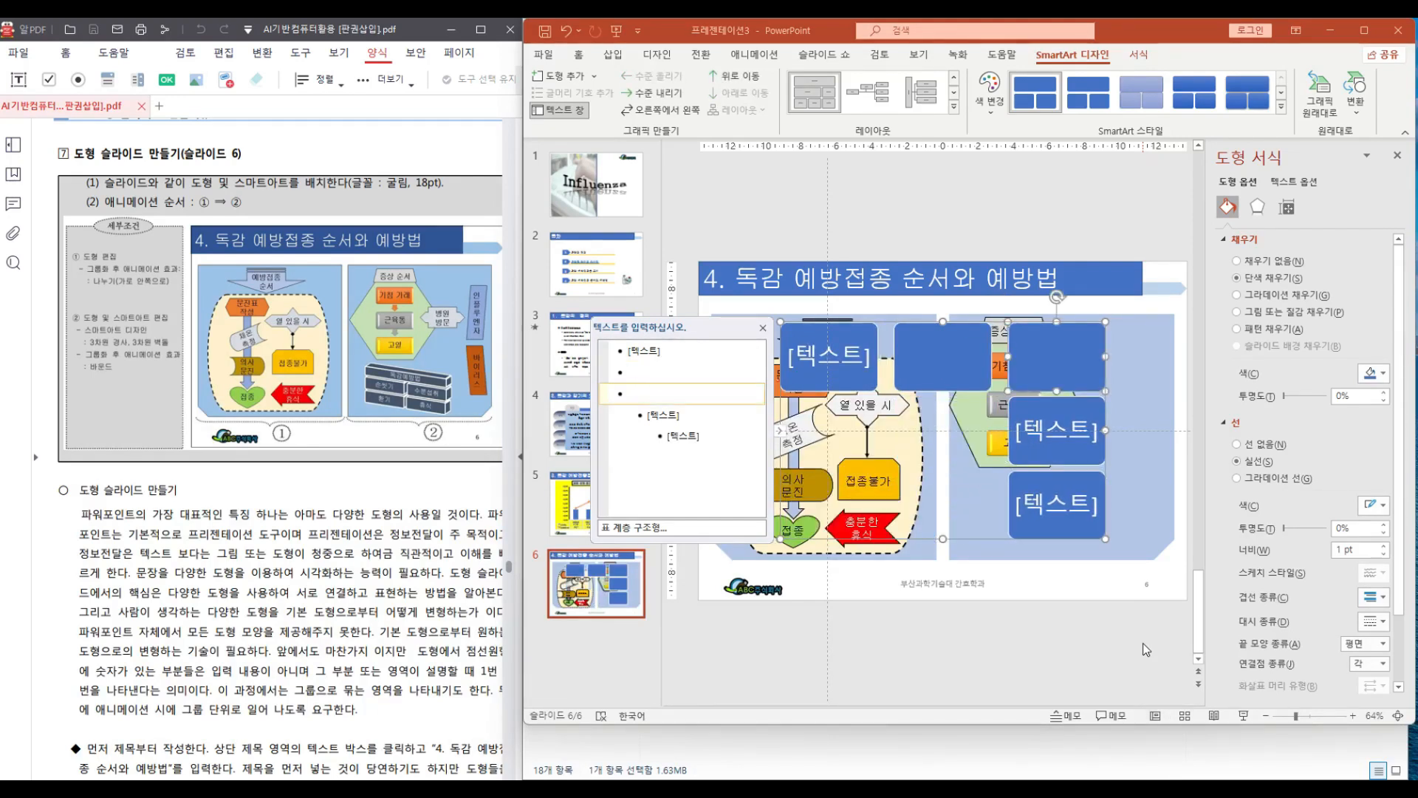
{"action": "key", "text": "Down"}
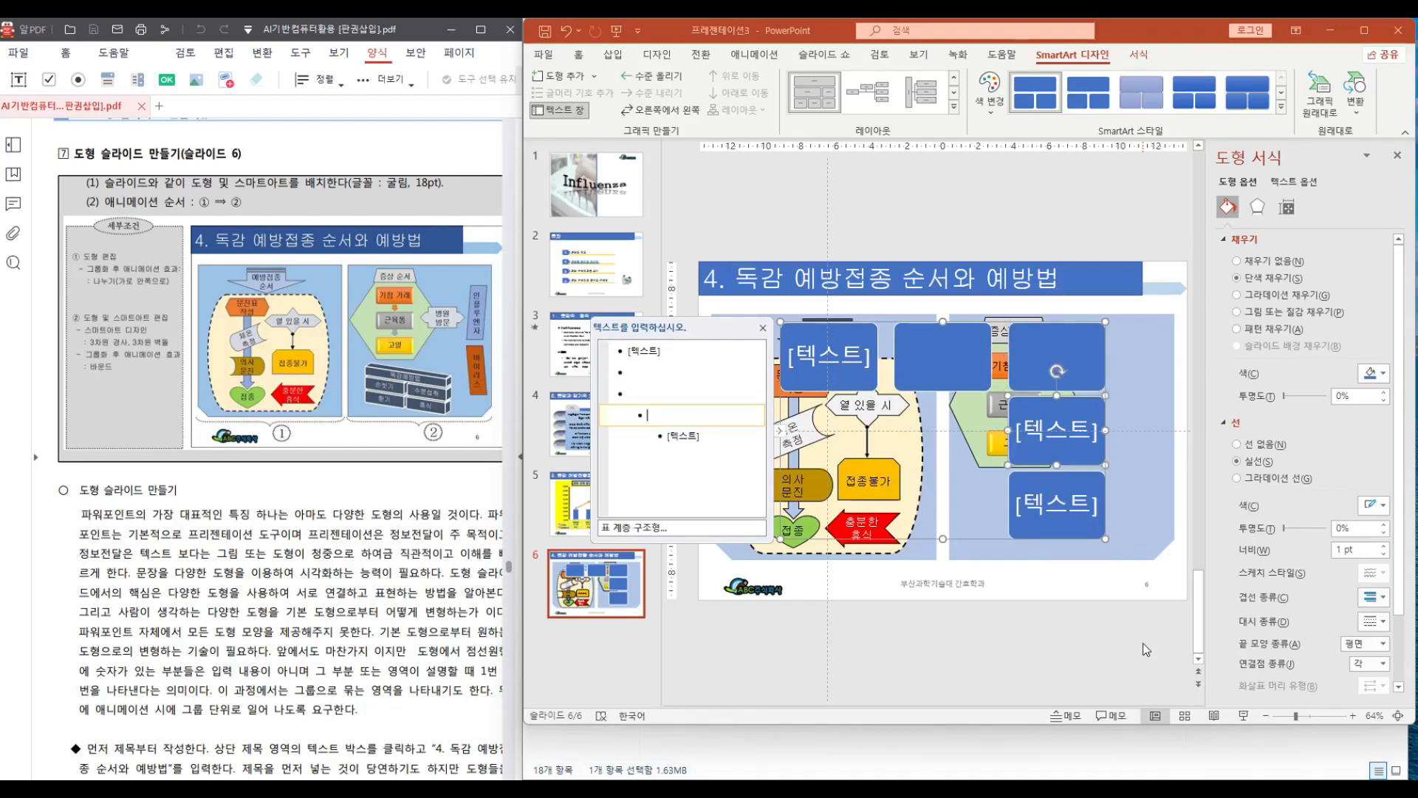
{"action": "key", "text": "shift+Tab"}
{"action": "key", "text": "Down"}
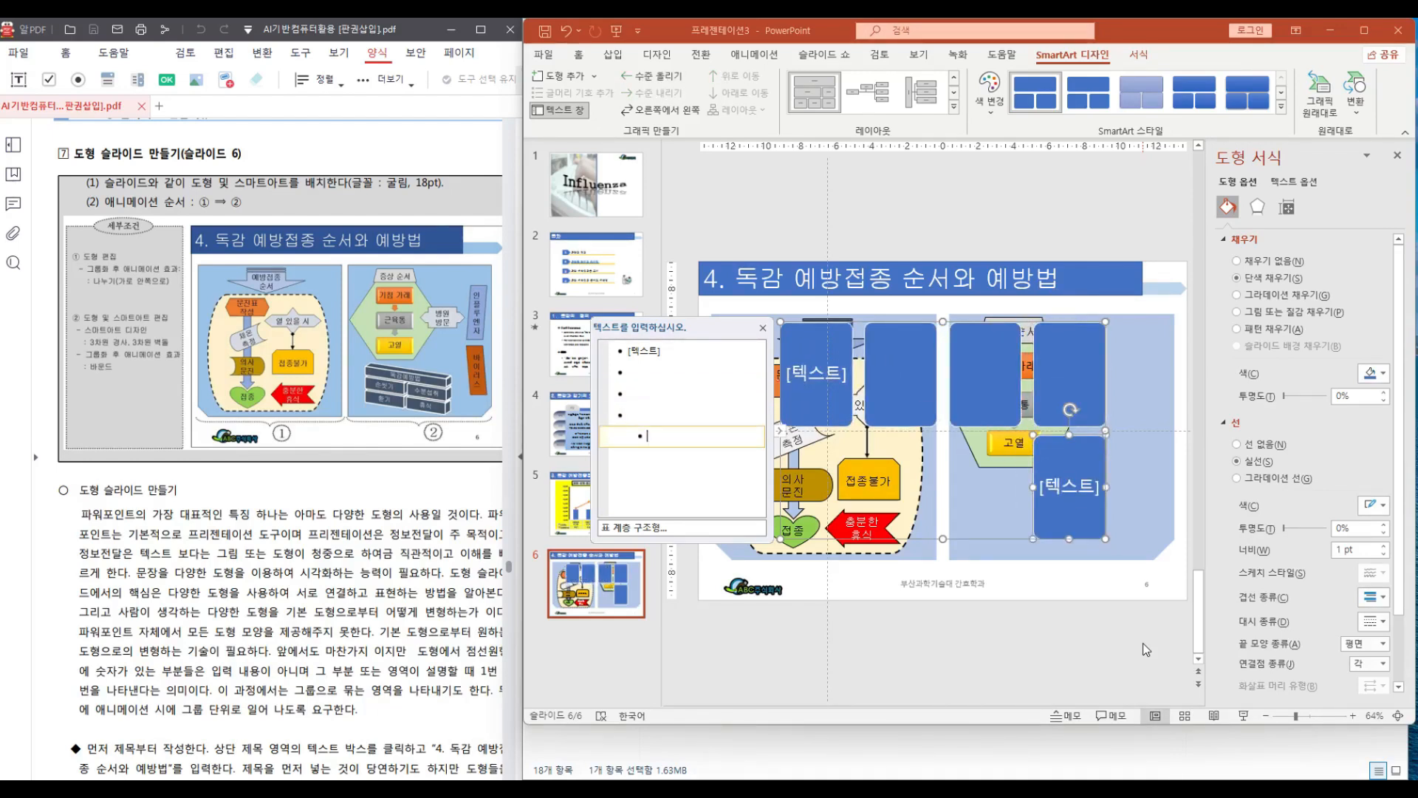
{"action": "key", "text": "shift+Tab"}
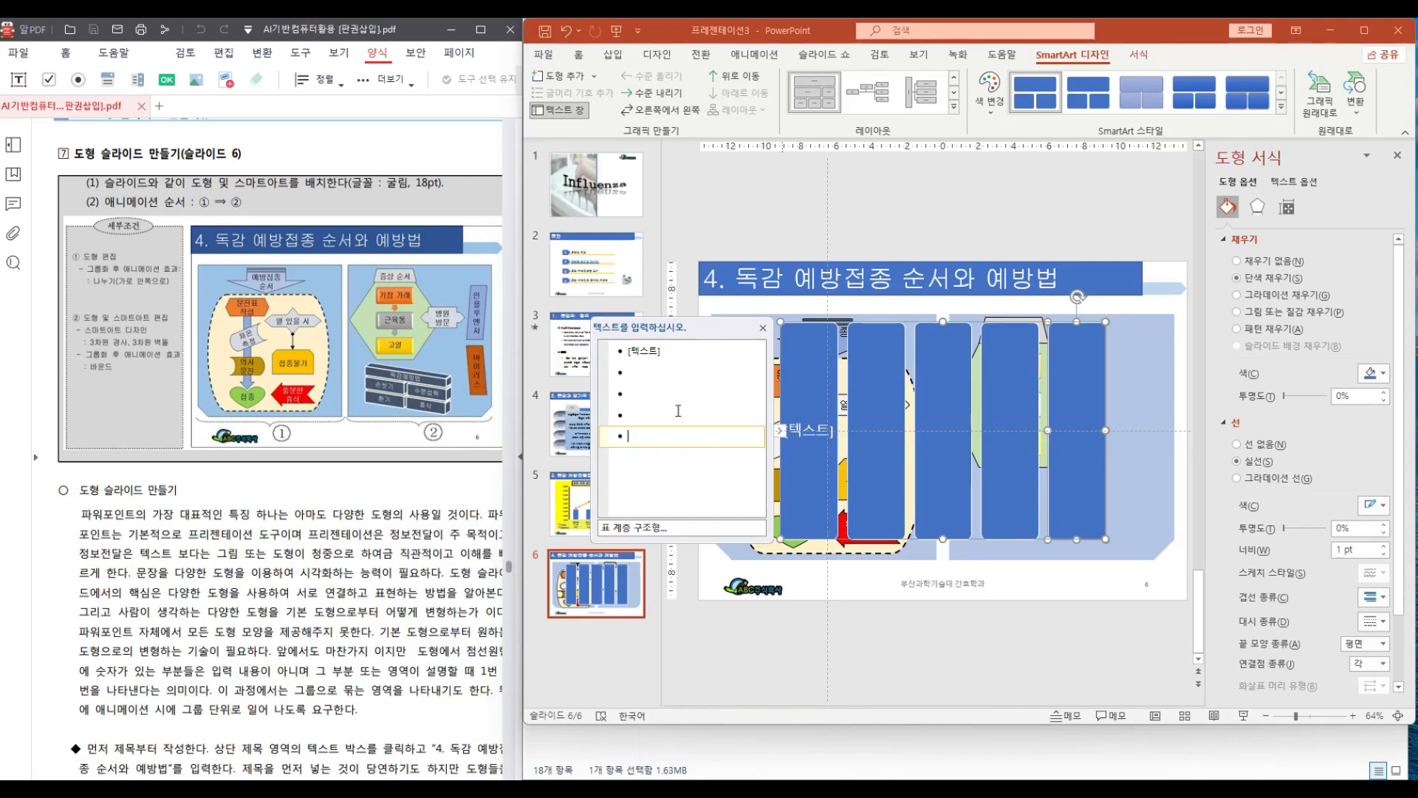
Indent the bullets into one heading with two second-level items, each holding one third-level item
{"action": "left_click", "coordinate": [614, 373]}
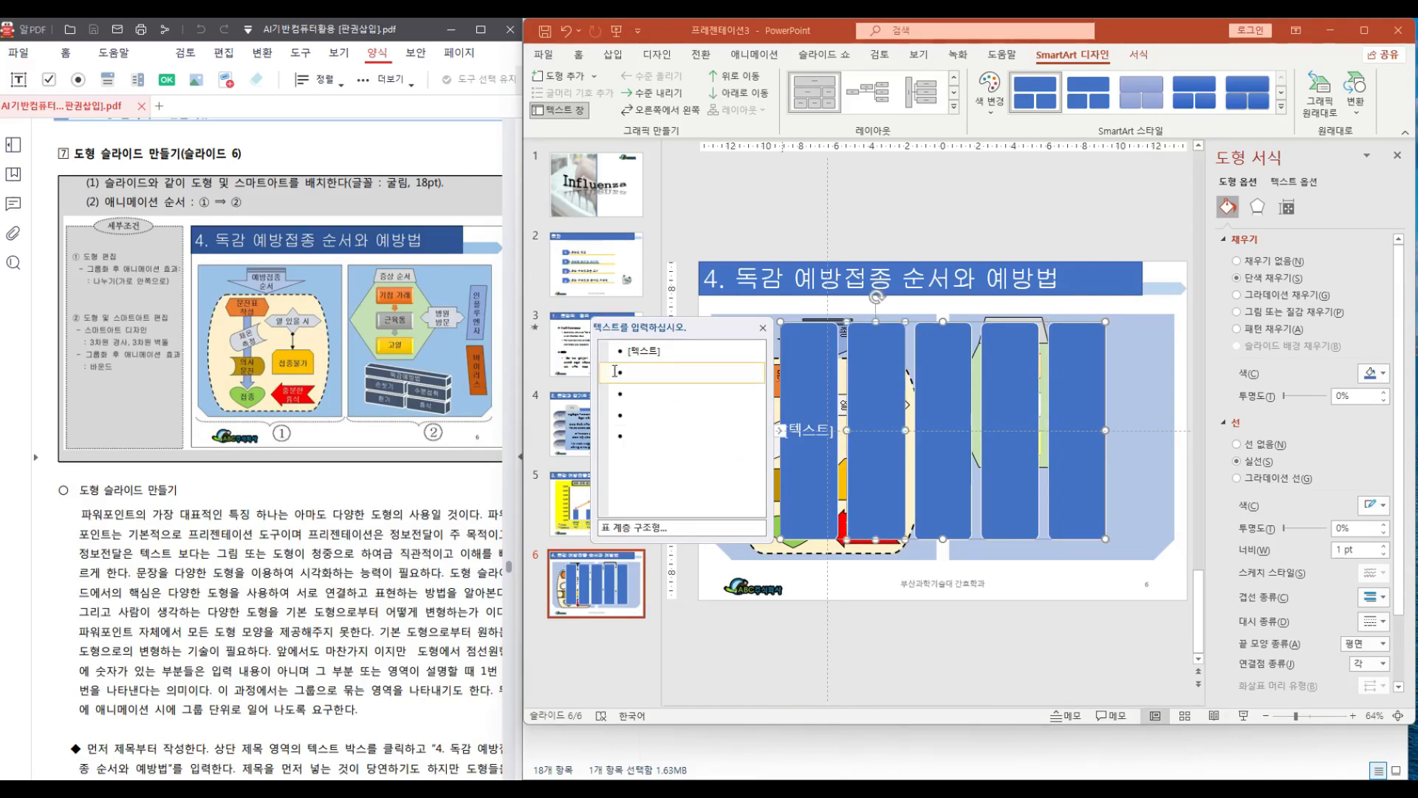
{"action": "key", "text": "Tab"}
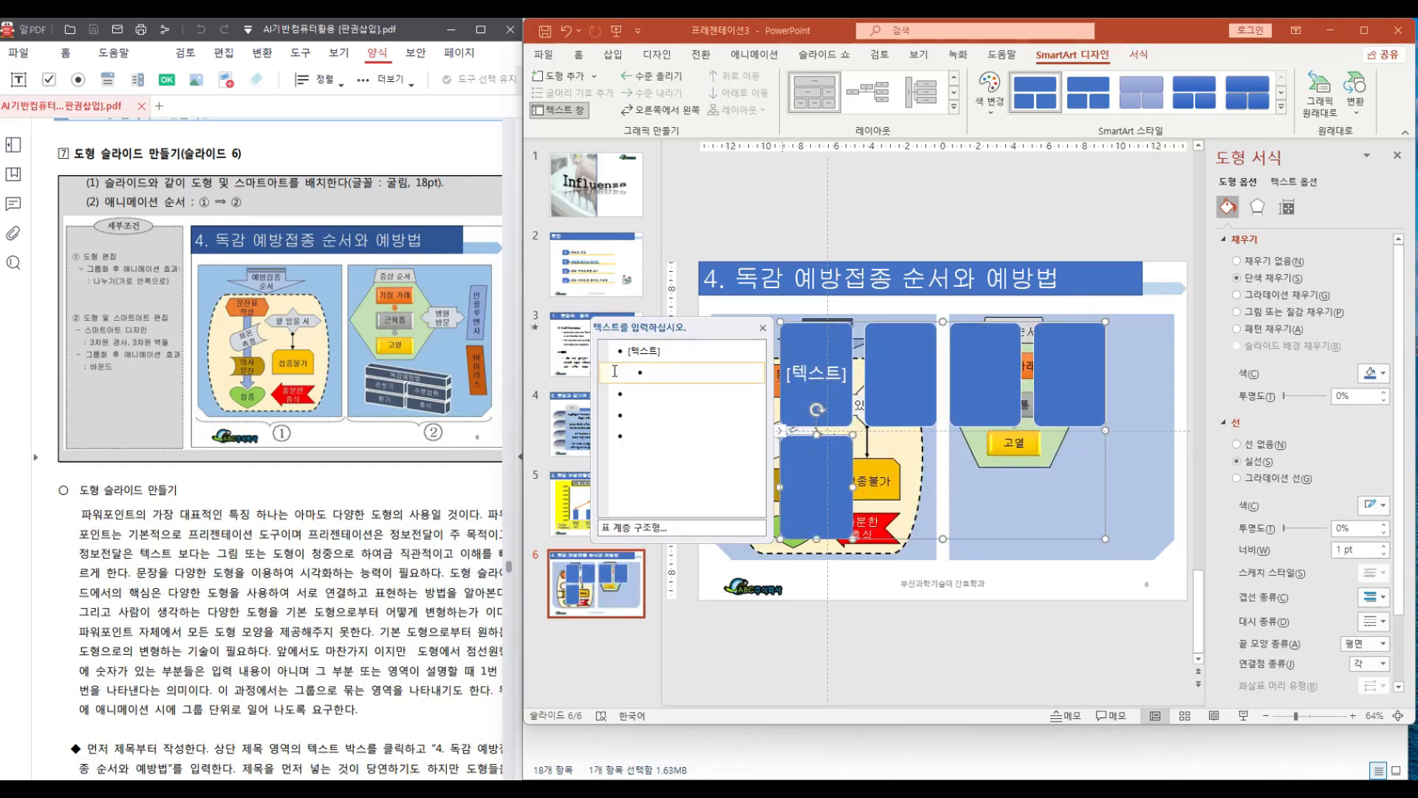
{"action": "key", "text": "Down"}
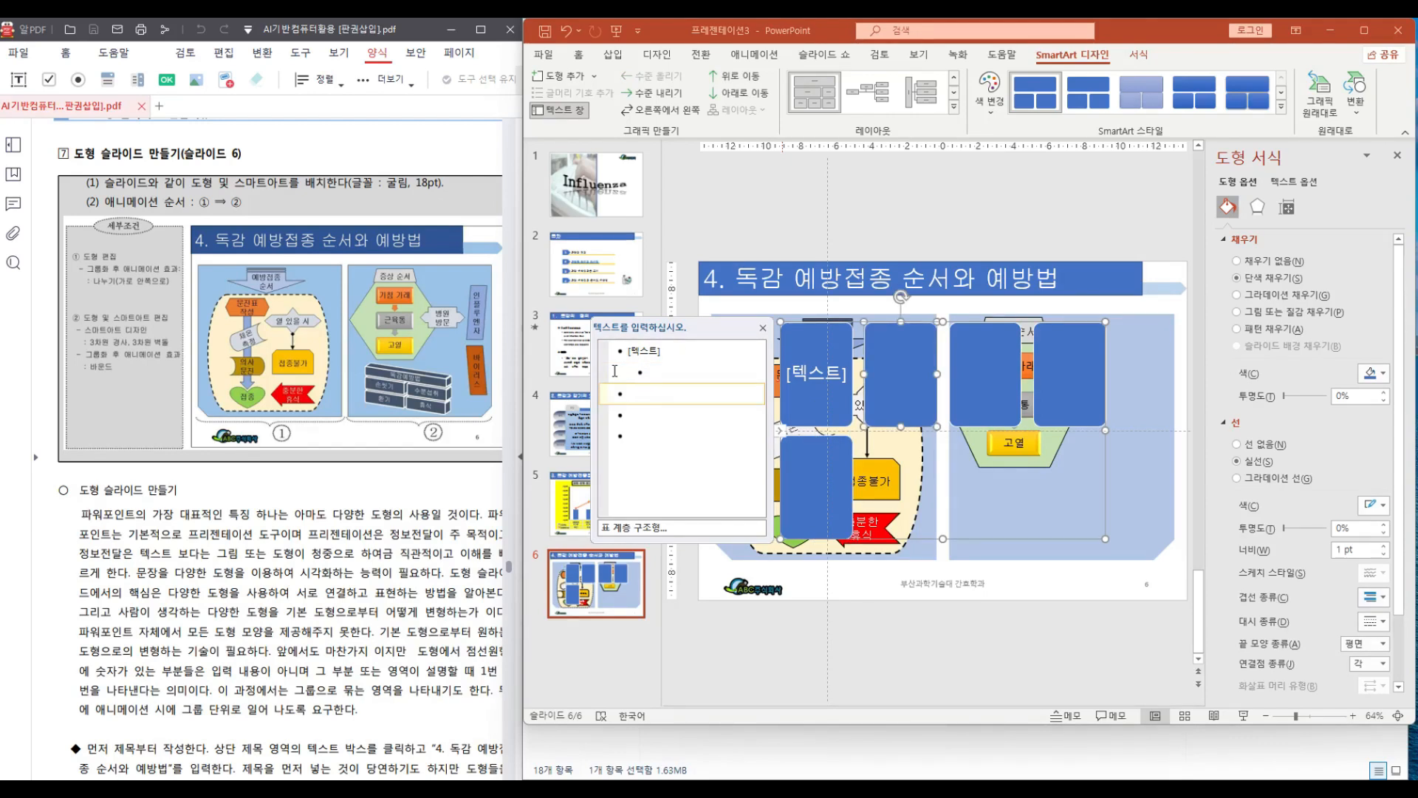
{"action": "key", "text": "Tab"}
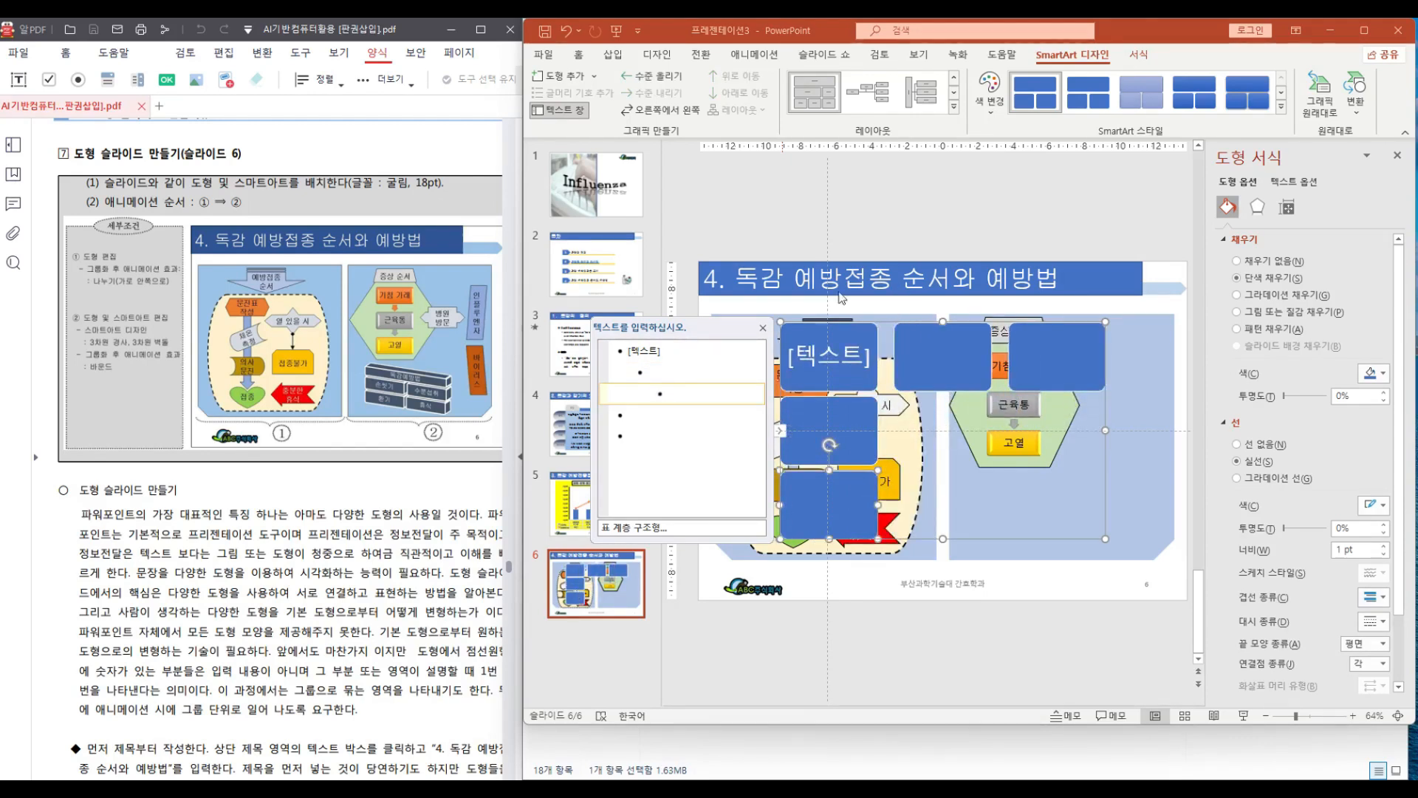
{"action": "key", "text": "Down"}
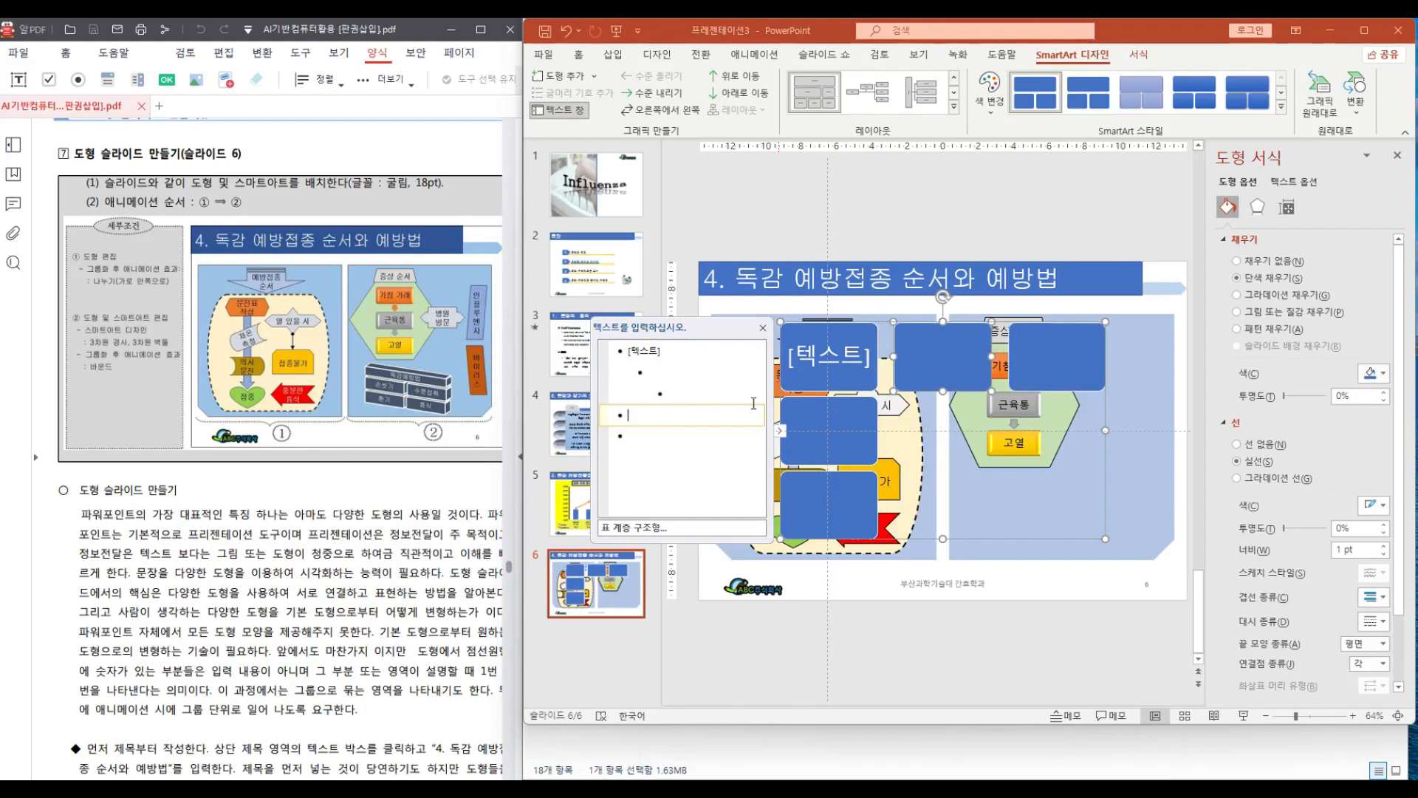
{"action": "key", "text": "Tab"}
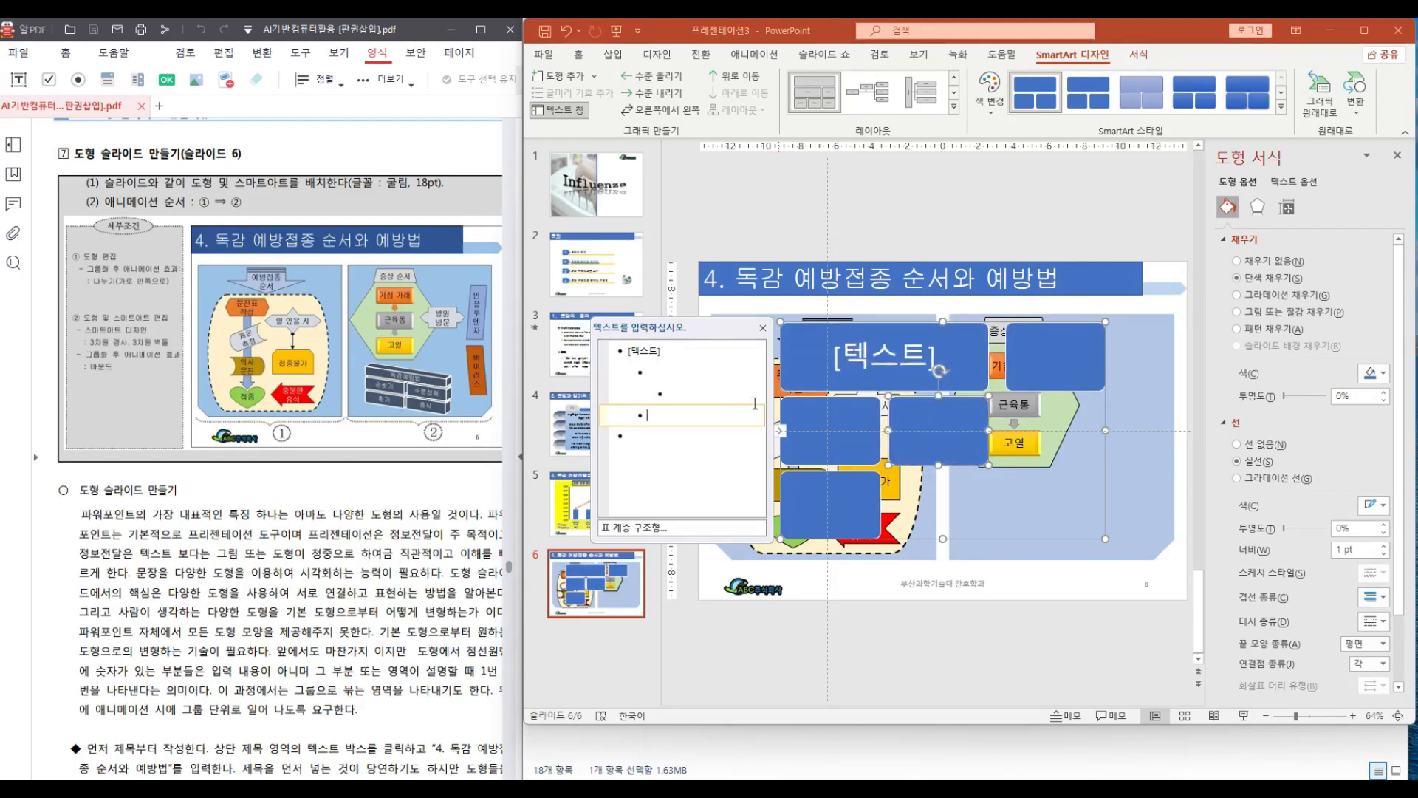
{"action": "key", "text": "Down"}
{"action": "key", "text": "Tab"}
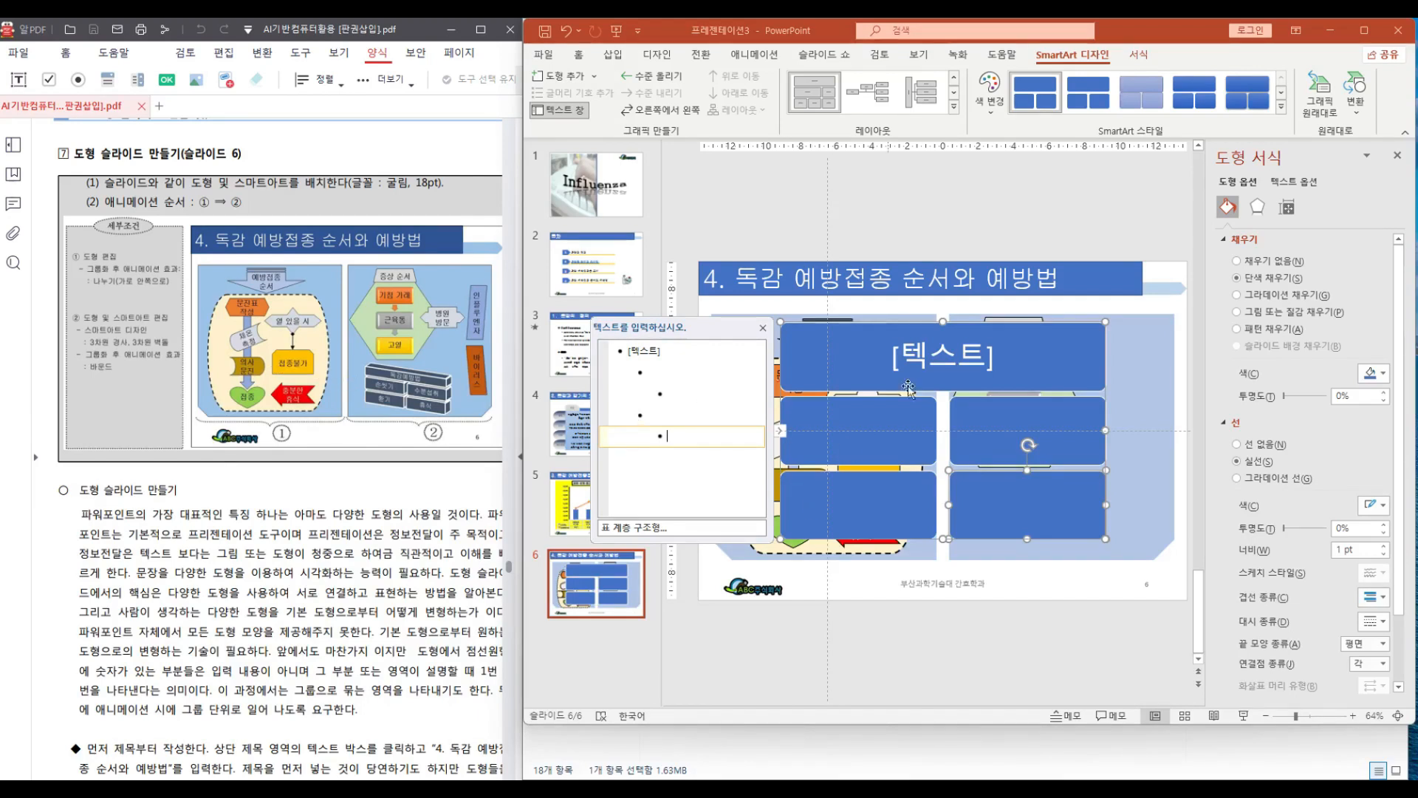
Enter "독감예방법" as the SmartArt's top-level heading text
{"action": "left_click", "coordinate": [639, 353]}
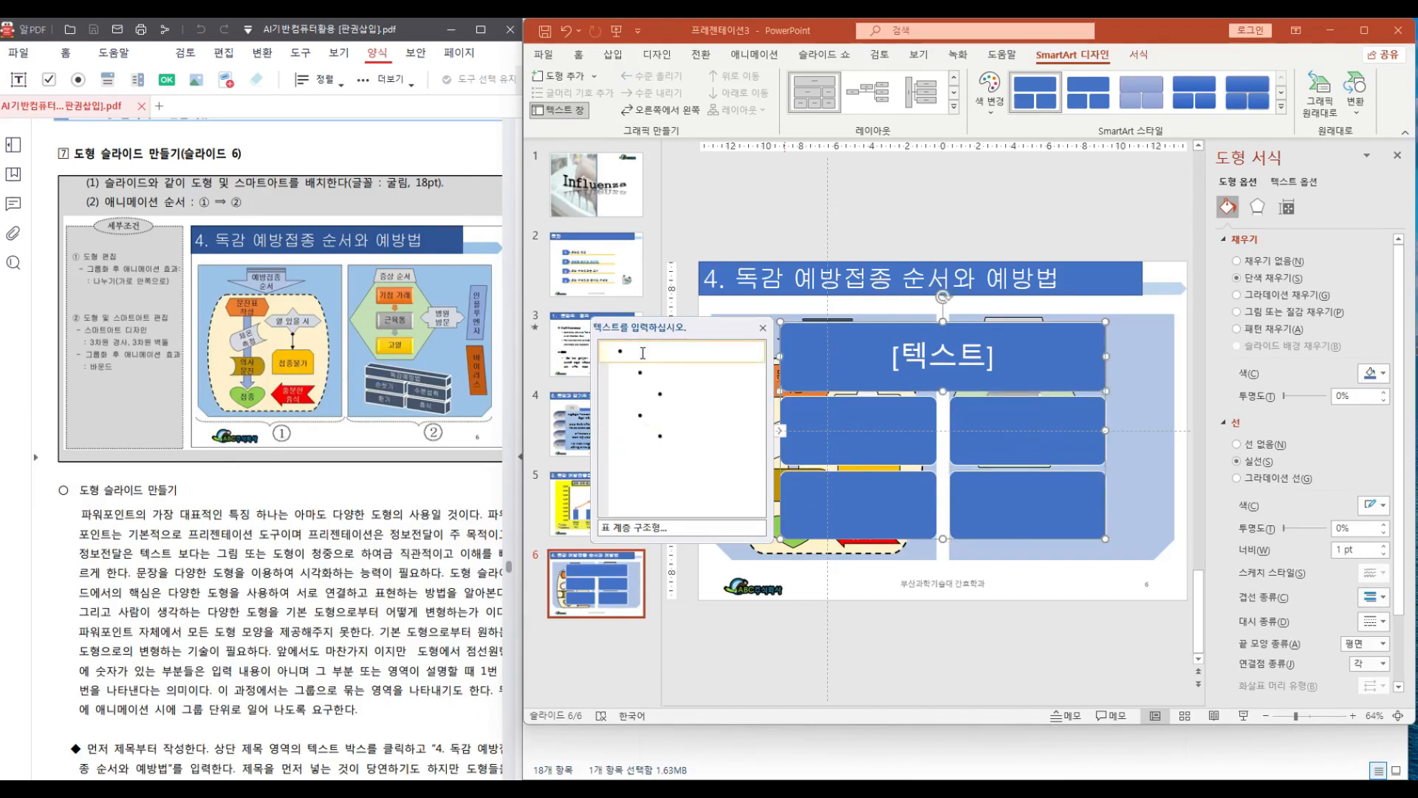
{"action": "type", "text": "독"}
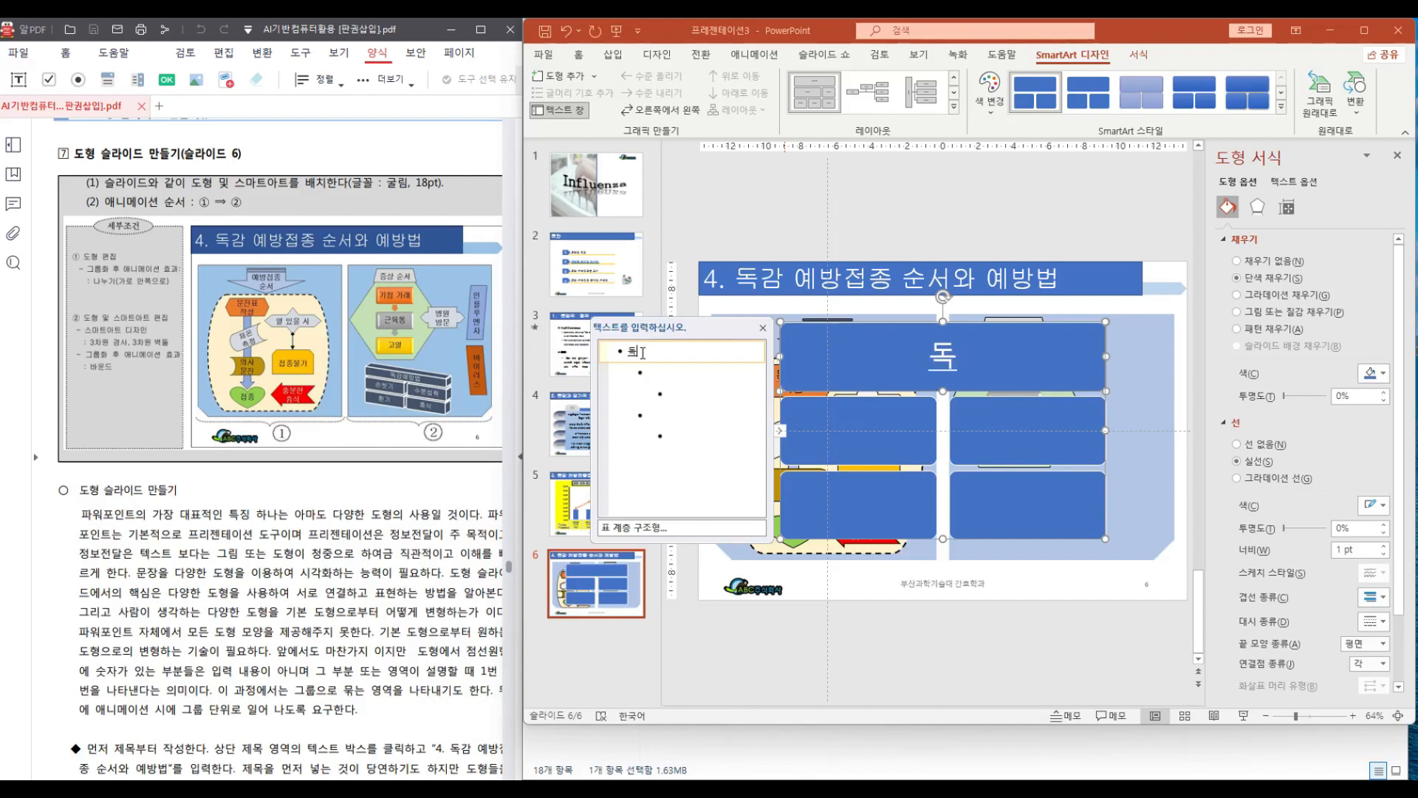
{"action": "type", "text": "감ㅇㅖ"}
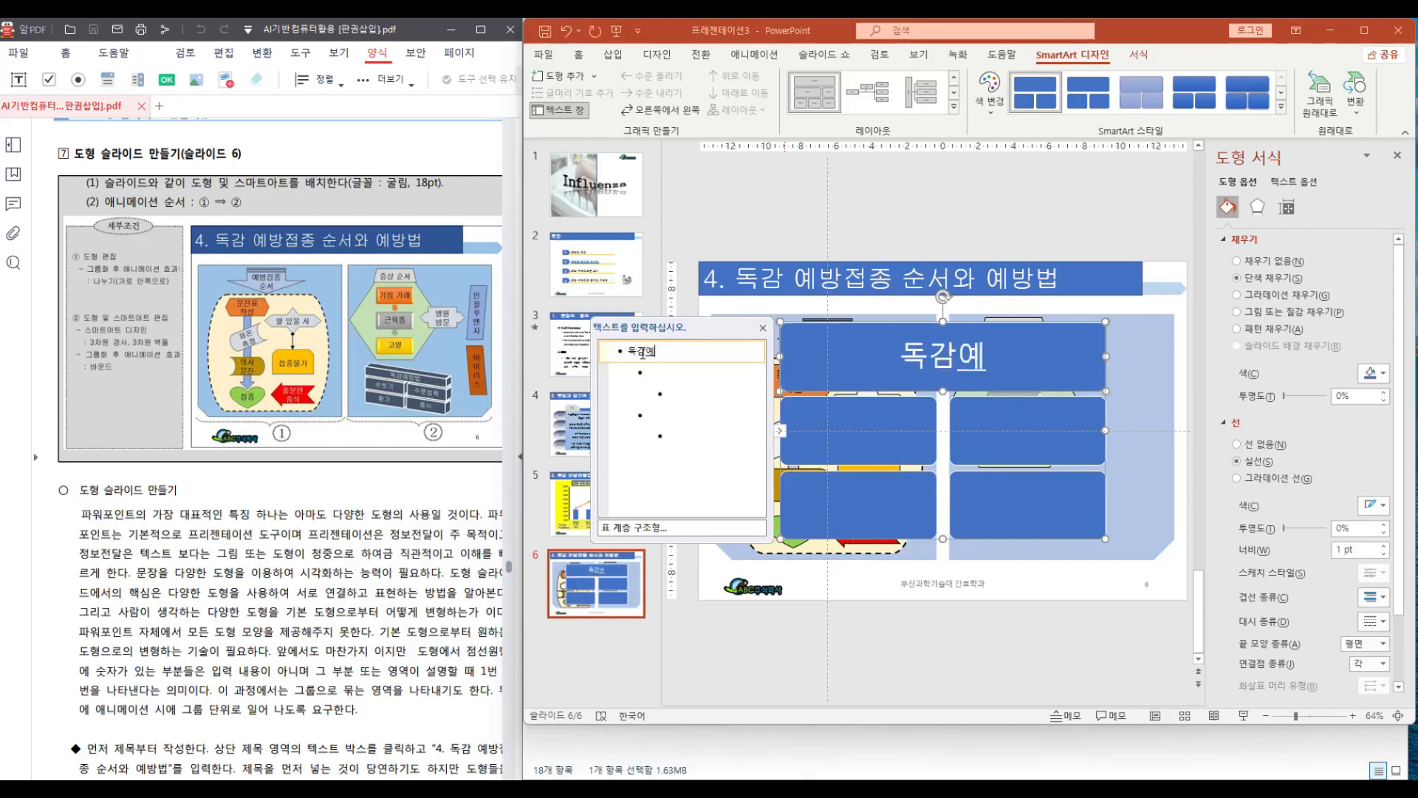
{"action": "type", "text": "방법"}
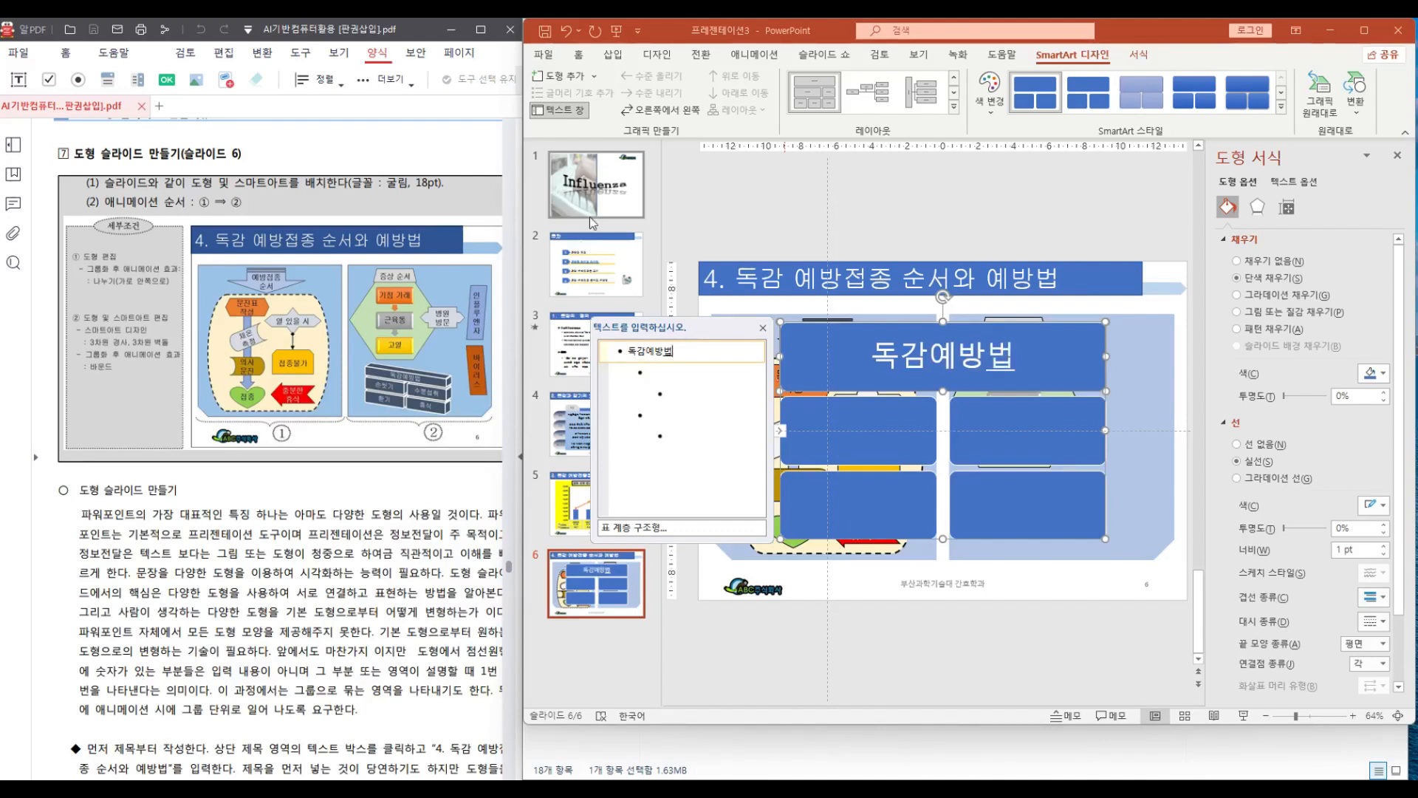
Enter "손씻기" and "수분섭취" as the two second-level SmartArt items
{"action": "left_click", "coordinate": [660, 374]}
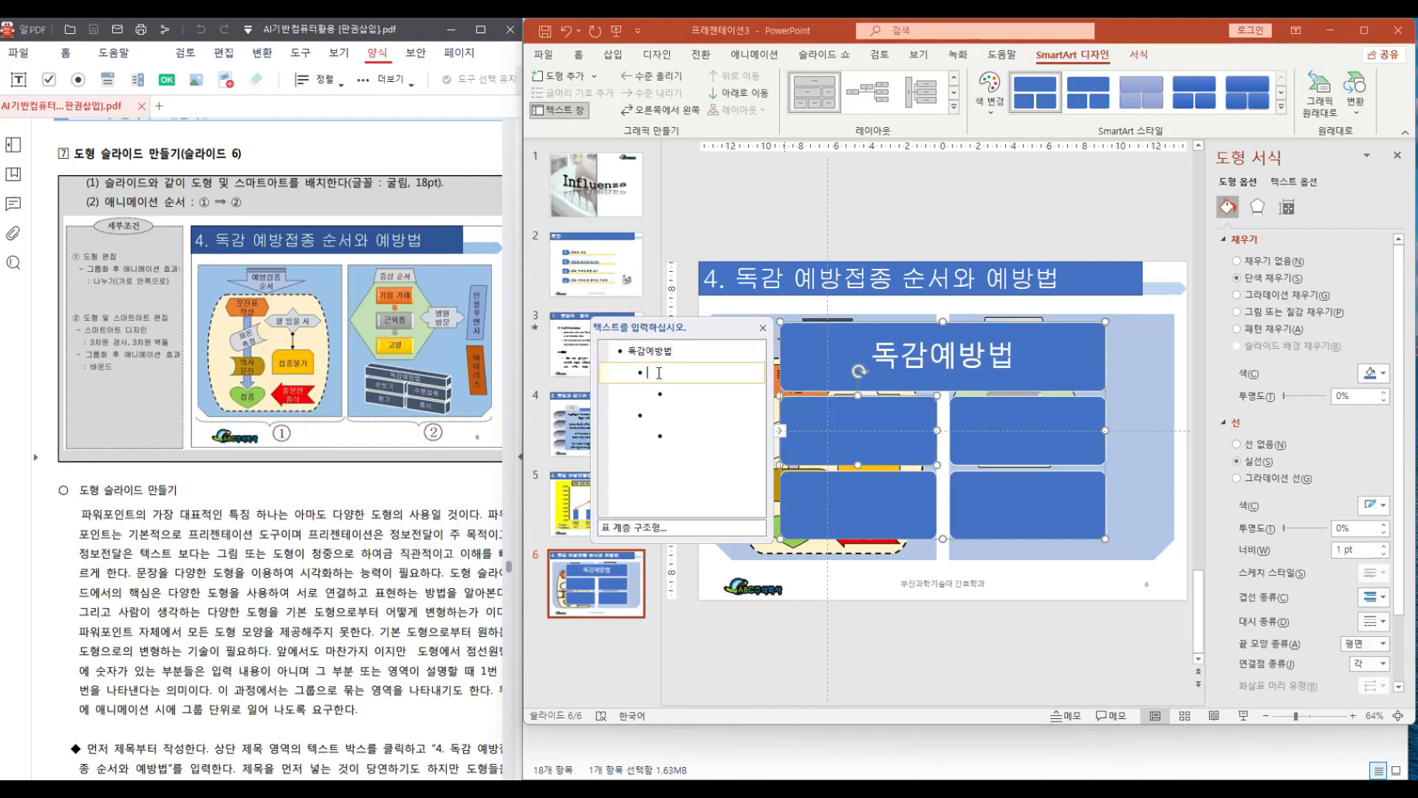
{"action": "type", "text": "손씻기"}
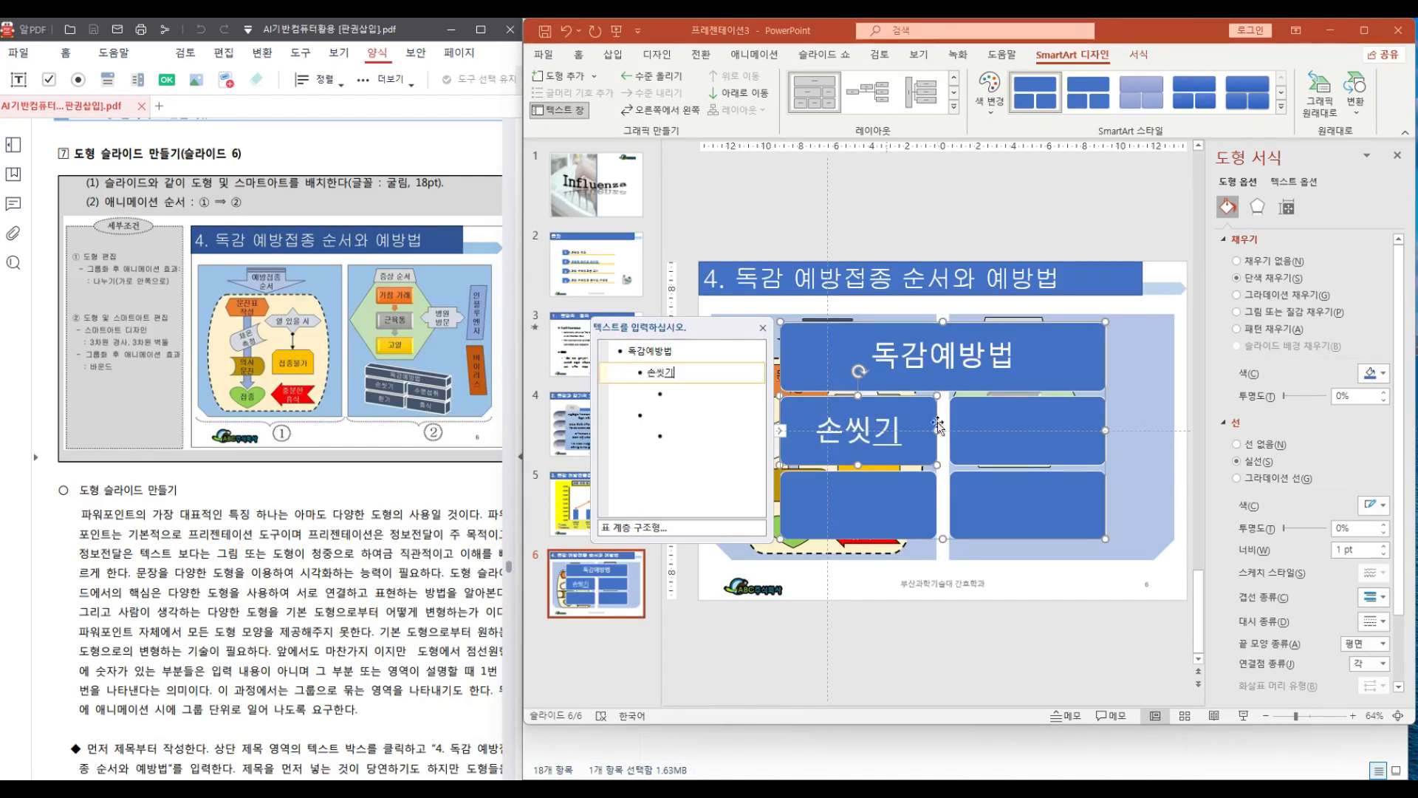
{"action": "left_click", "coordinate": [657, 415]}
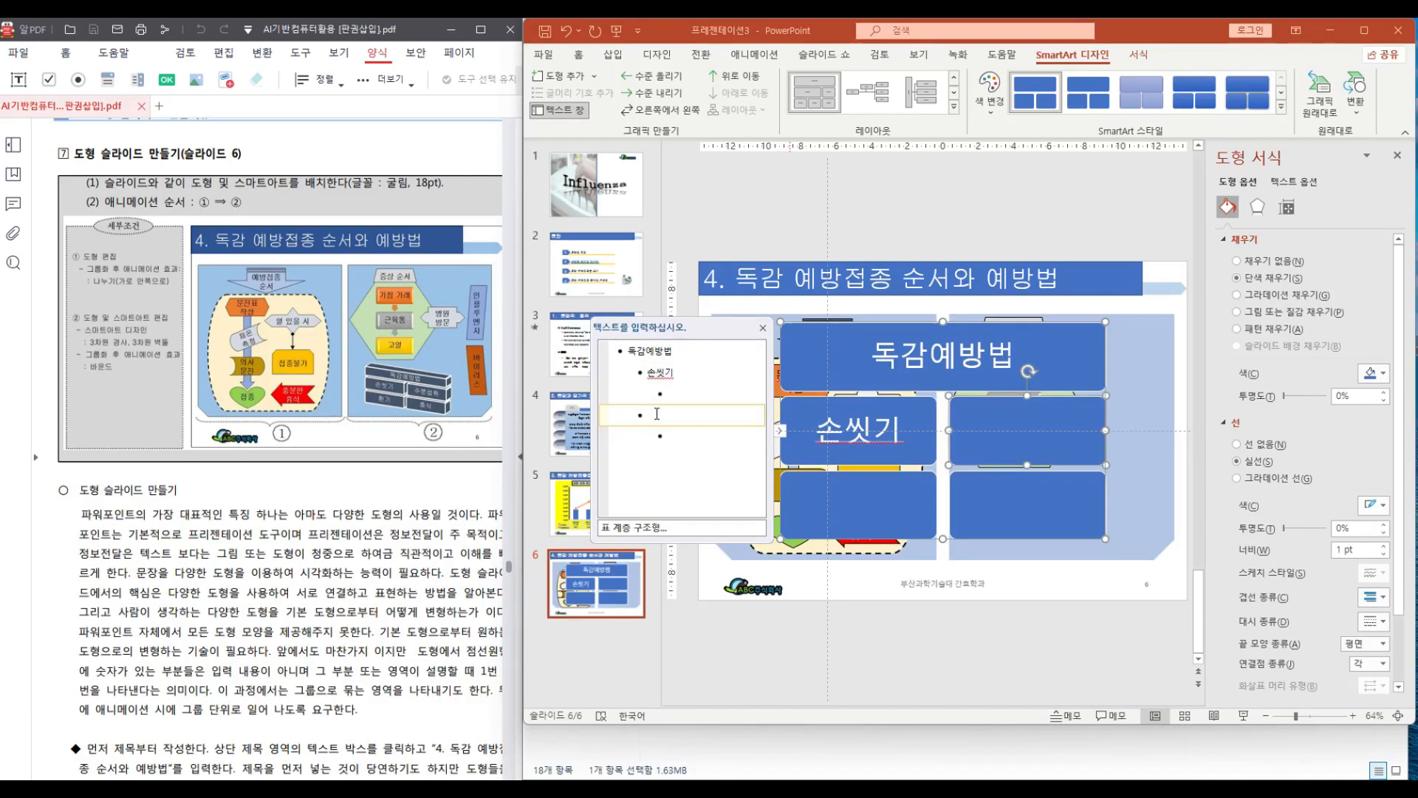
{"action": "type", "text": "수분스"}
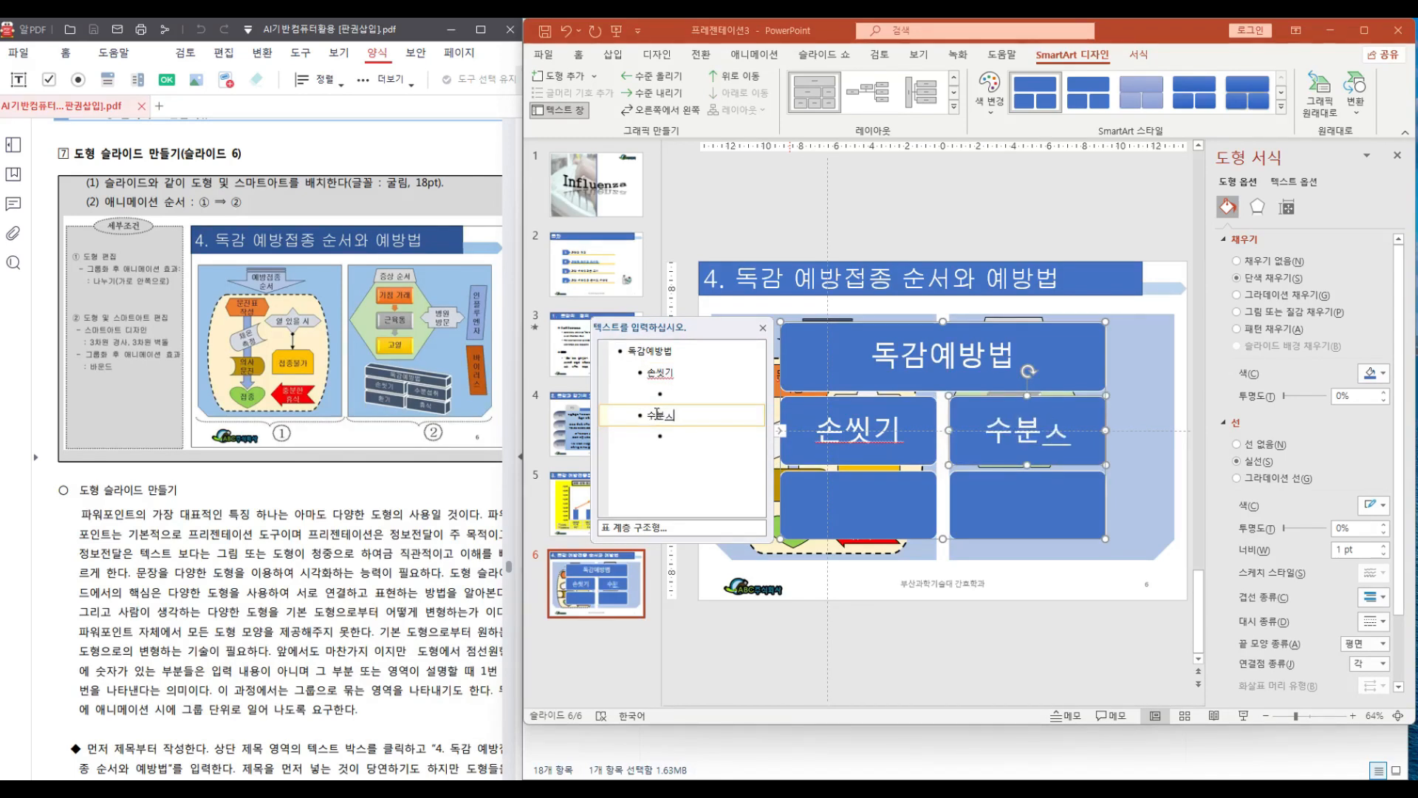
{"action": "type", "text": "섭취"}
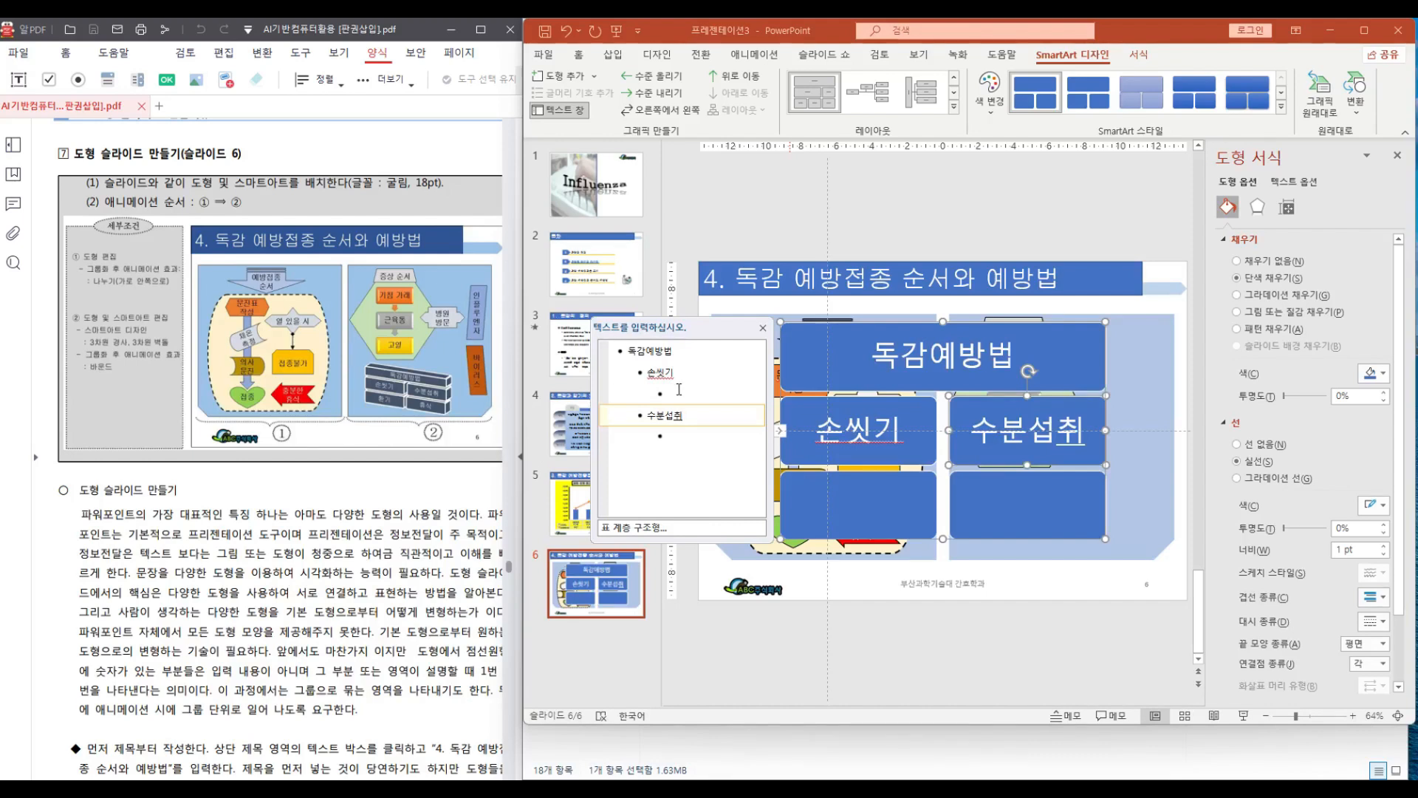
Enter "환기" and "휴식" as the third-level items under them, then close the text pane
{"action": "left_click", "coordinate": [689, 393]}
{"action": "type", "text": "환"}
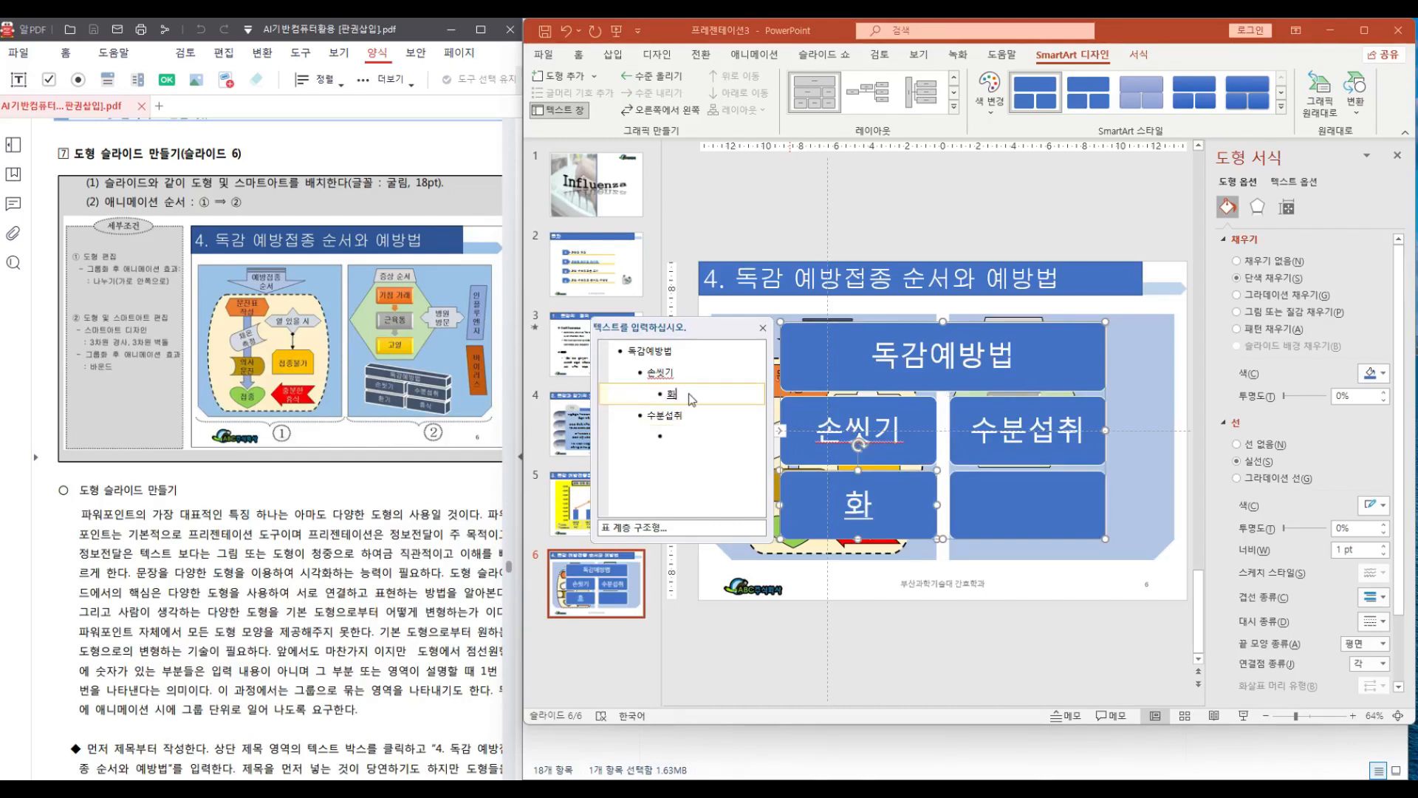
{"action": "type", "text": "기"}
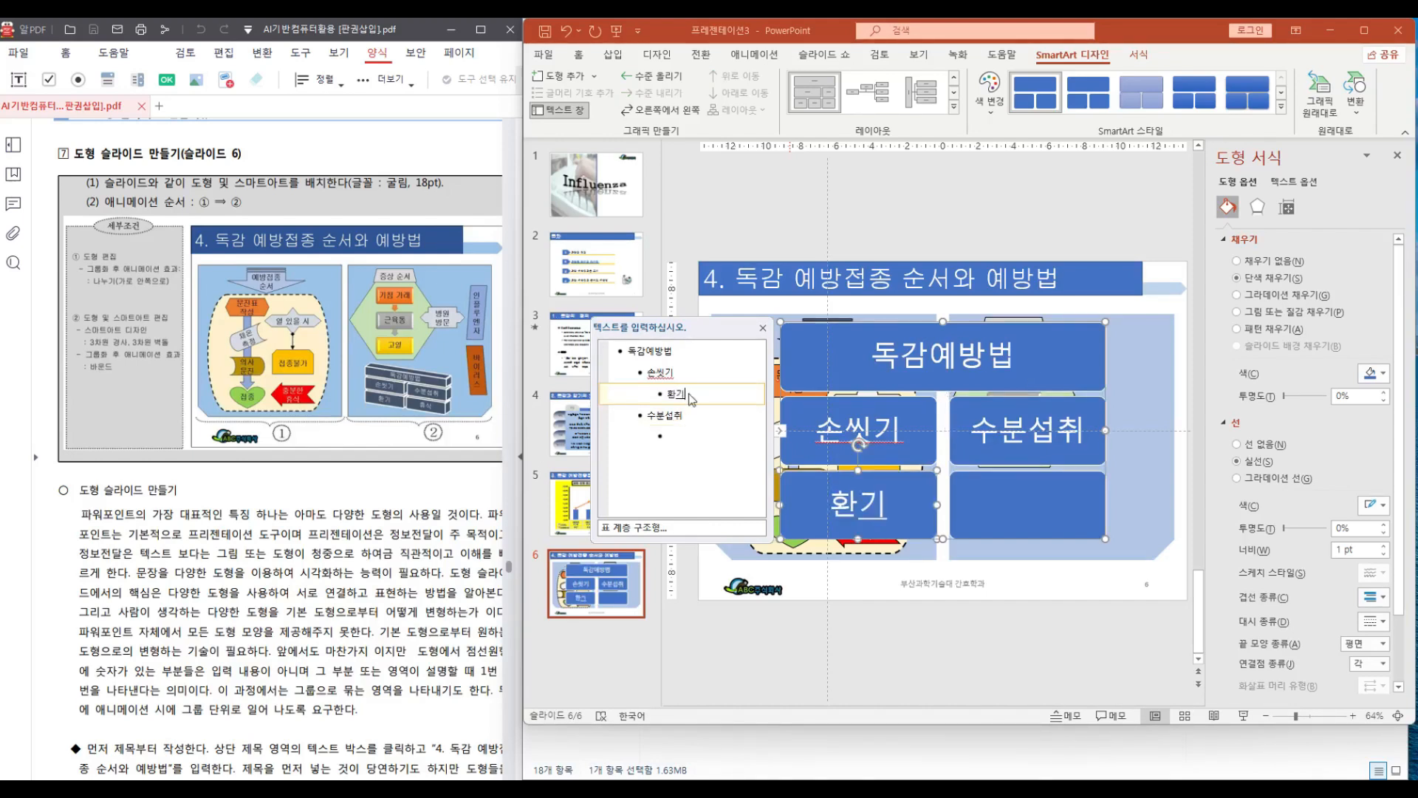
{"action": "left_click", "coordinate": [670, 442]}
{"action": "type", "text": "휴식"}
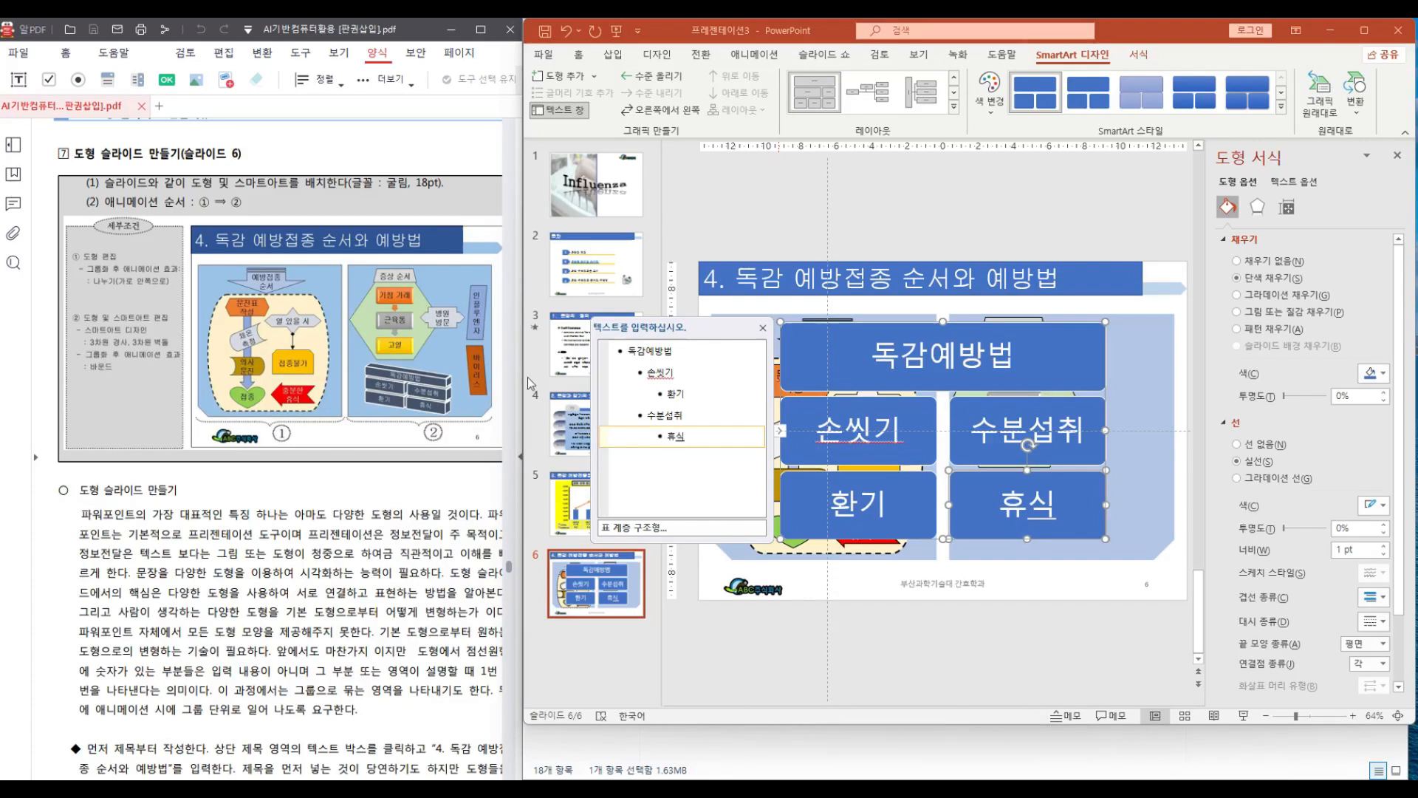
{"action": "left_click", "coordinate": [762, 327]}
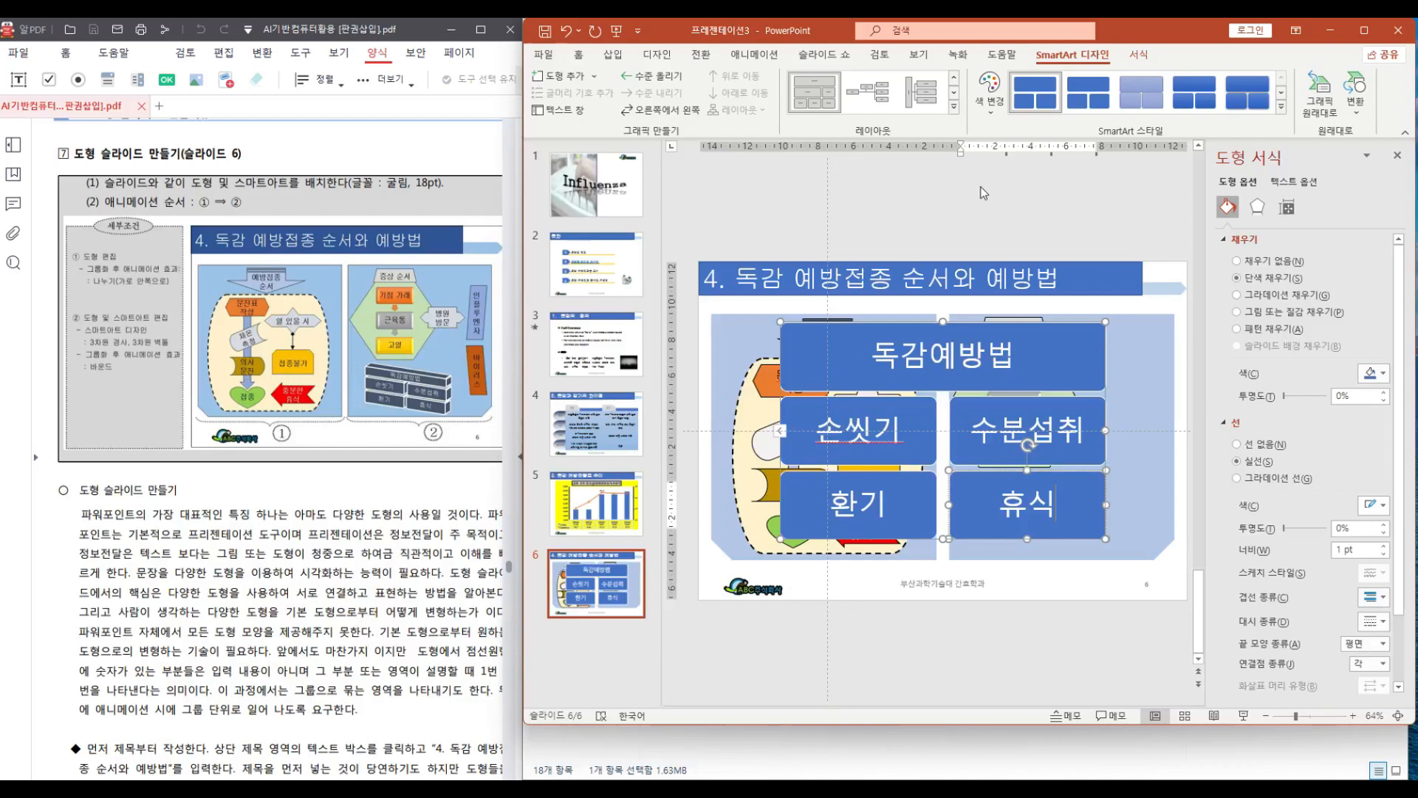
Apply a 3-D SmartArt style to the prevention-methods diagram
{"action": "left_click", "coordinate": [1281, 107]}
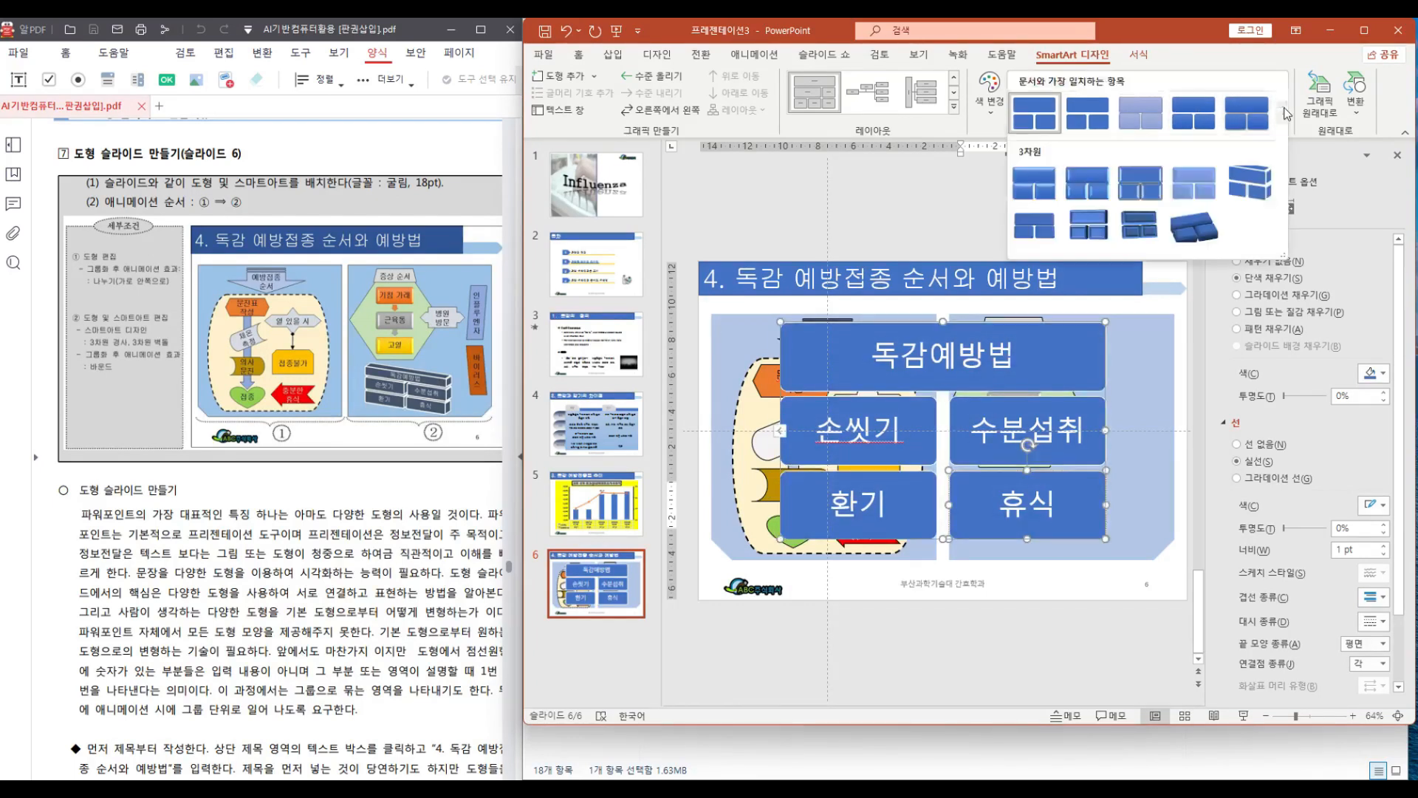
{"action": "left_click", "coordinate": [1244, 193]}
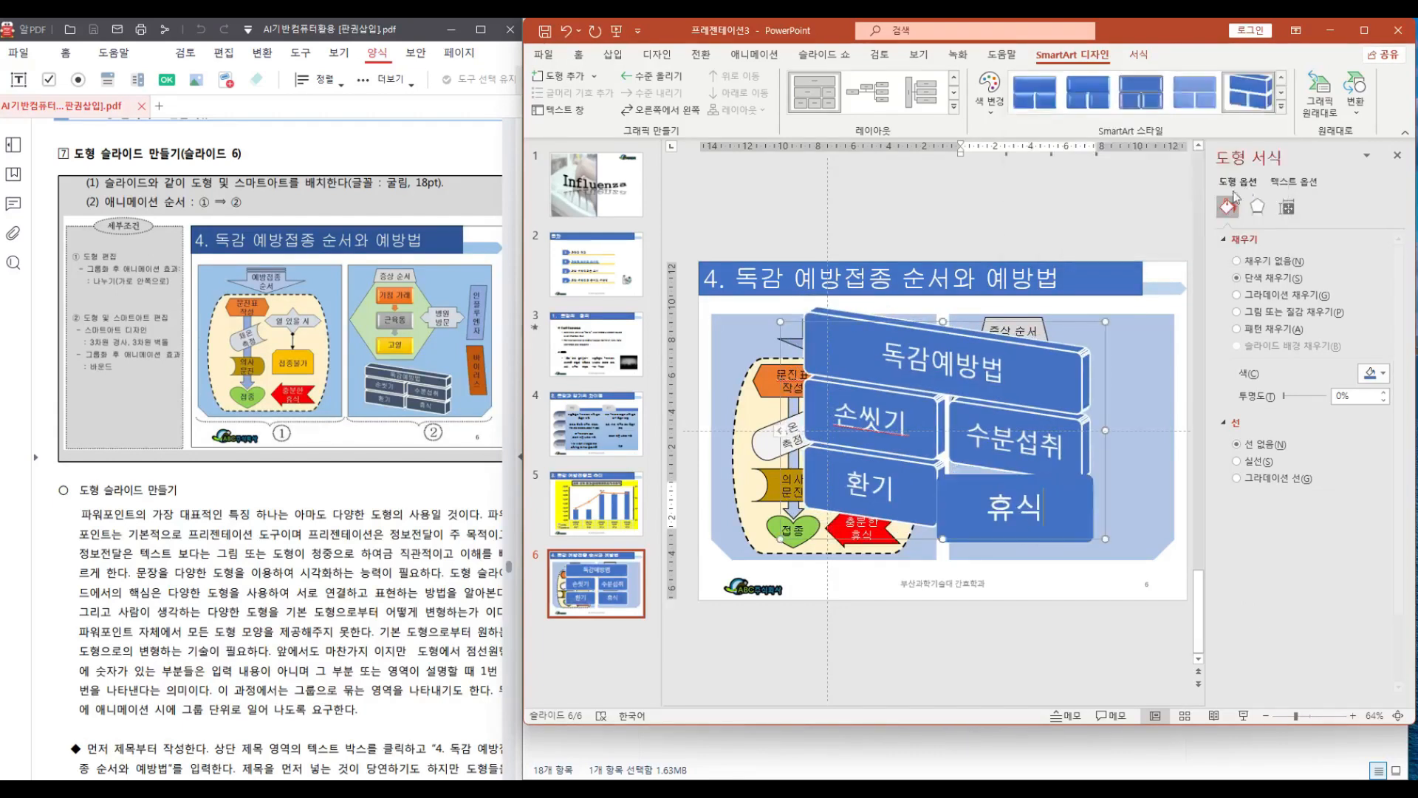
{"action": "left_click", "coordinate": [833, 359]}
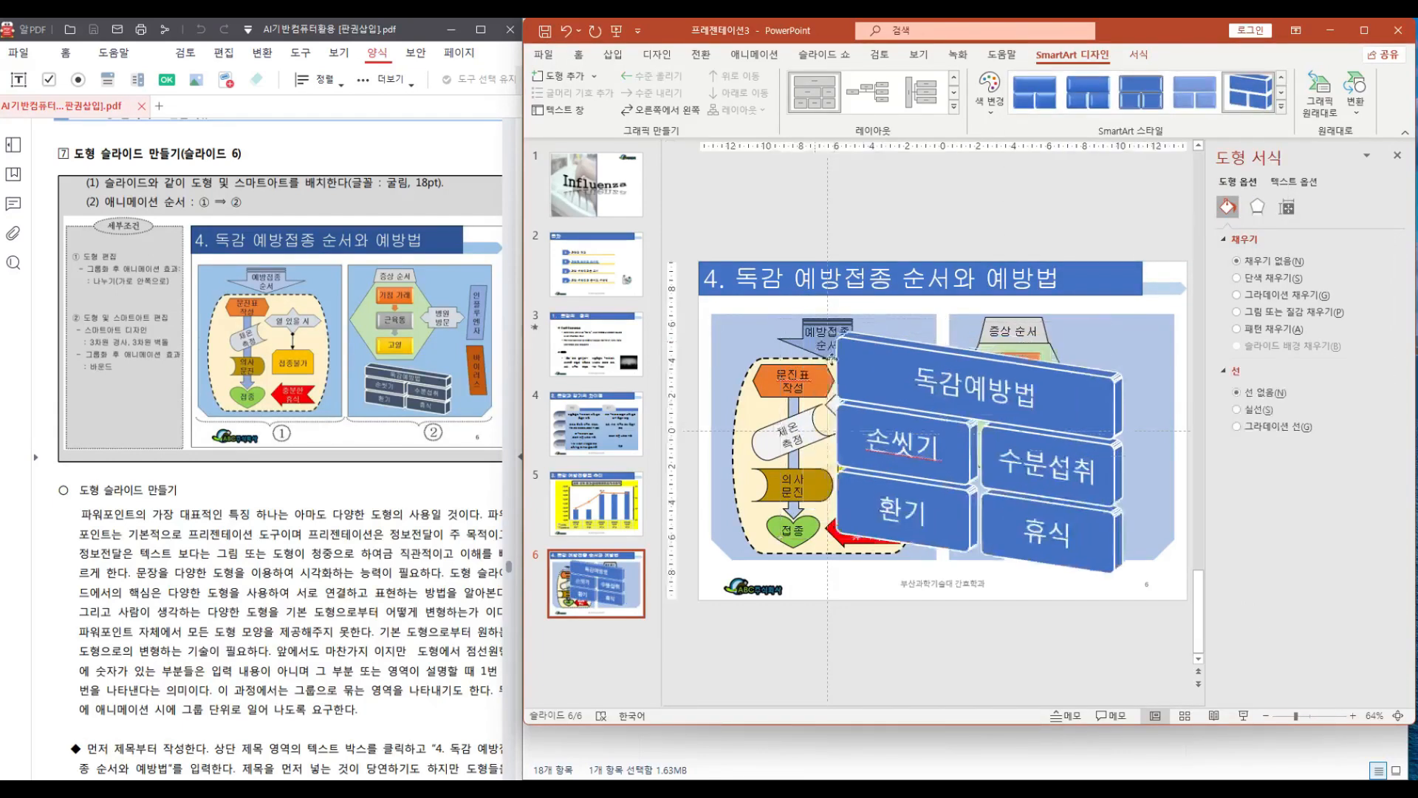
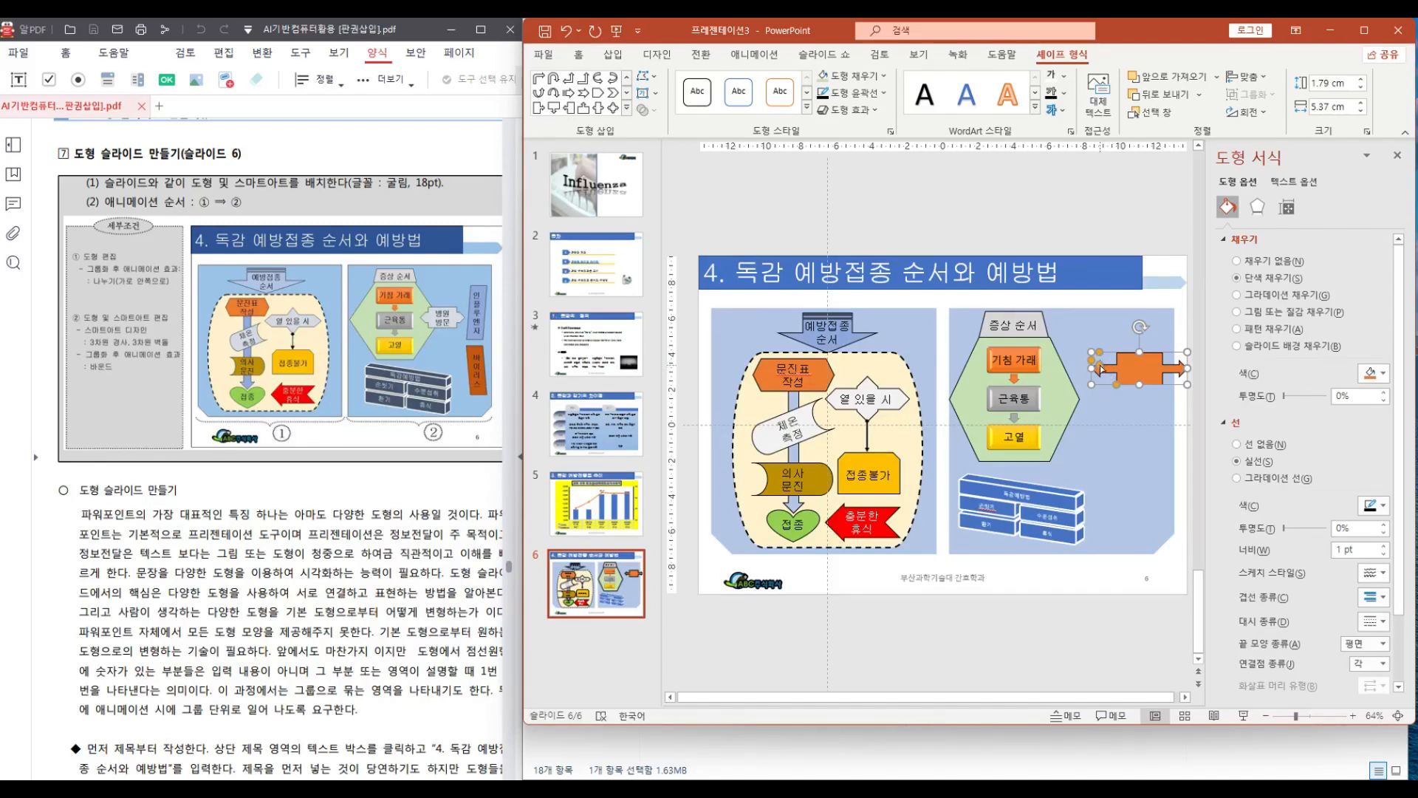
Reshape the left-right arrow callout to about 2.1 cm by 5.4 cm and move it beside the 근육통 box
{"action": "left_click_drag", "start_coordinate": [1100, 365], "coordinate": [1106, 365]}
{"action": "left_click_drag", "start_coordinate": [1091, 361], "coordinate": [1101, 353]}
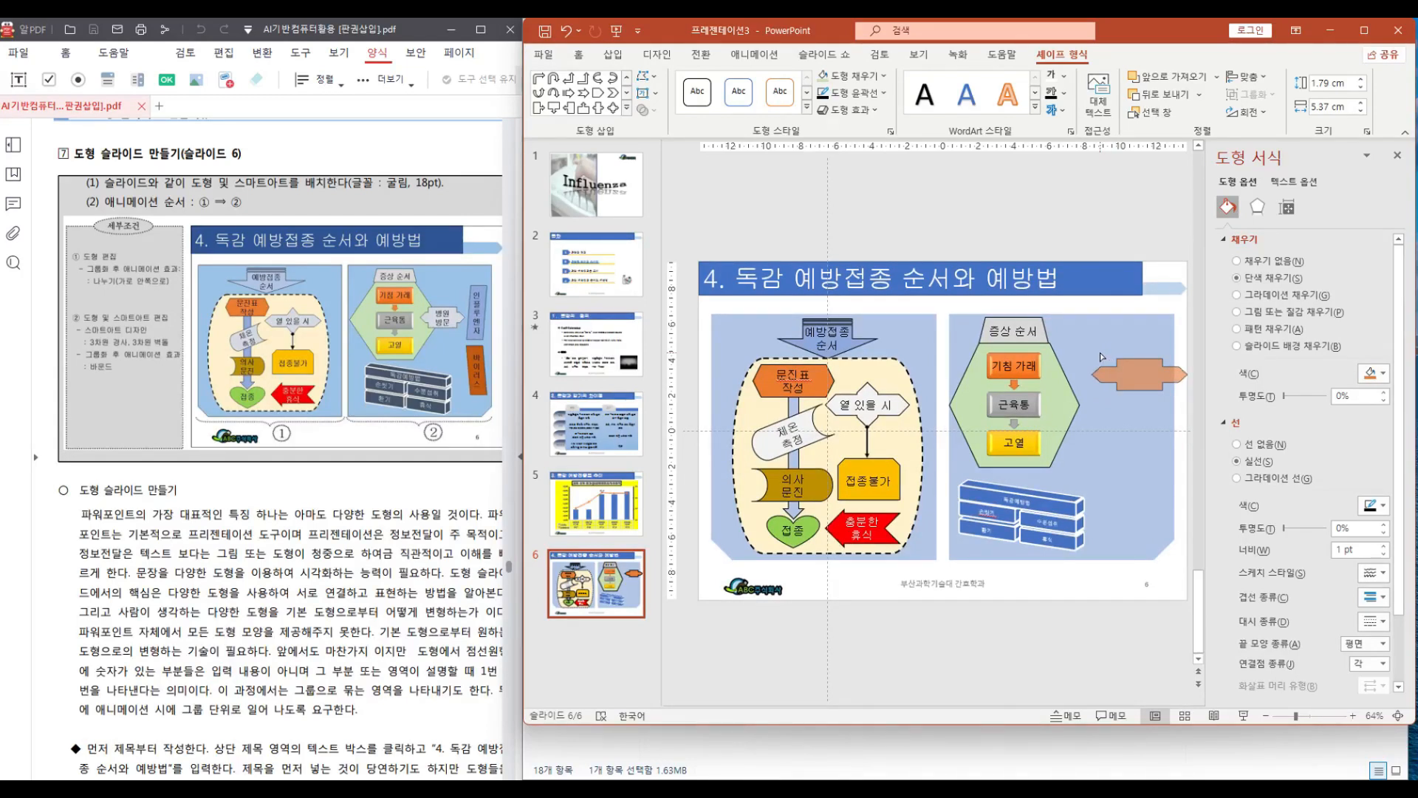
{"action": "left_click_drag", "start_coordinate": [1101, 352], "coordinate": [1140, 355]}
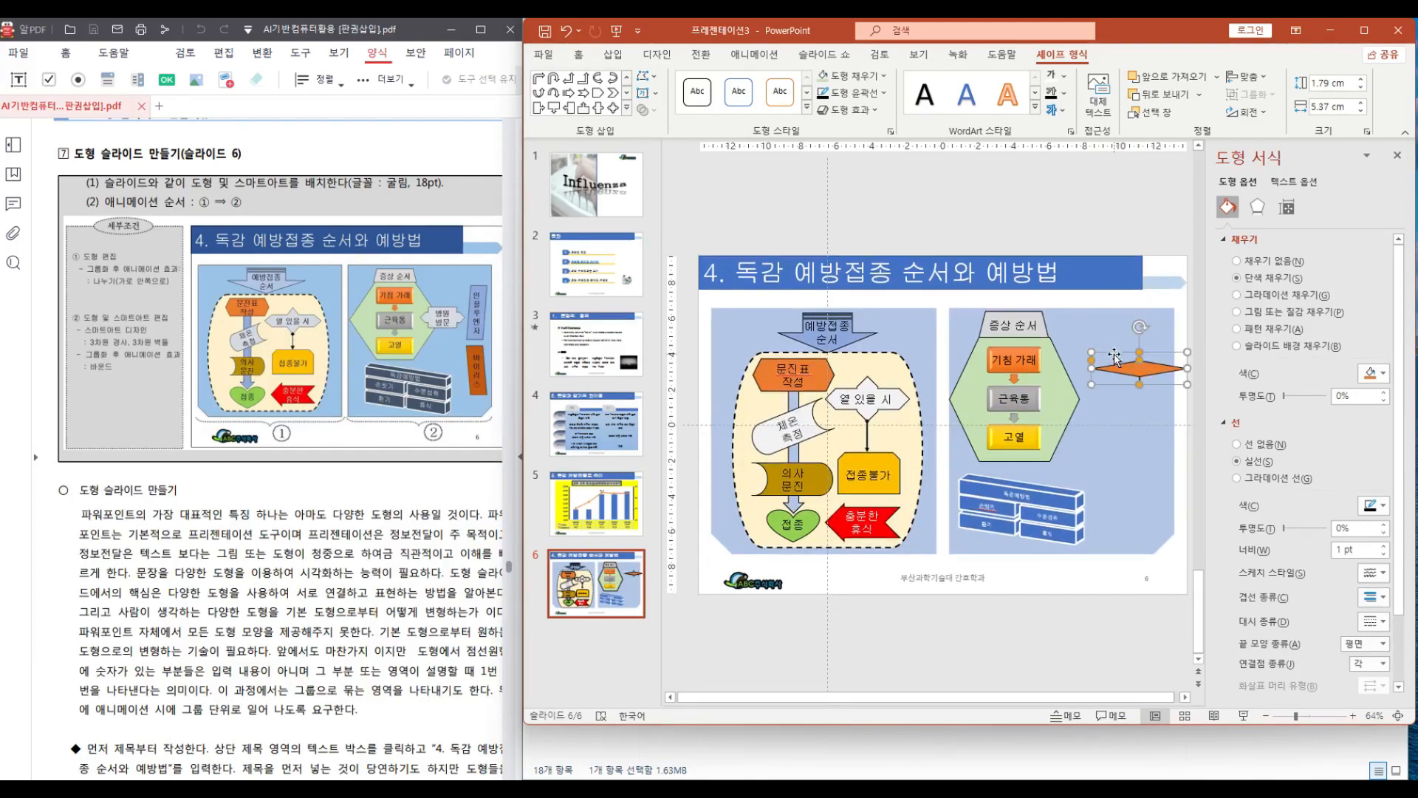
{"action": "left_click_drag", "start_coordinate": [1140, 355], "coordinate": [1105, 358]}
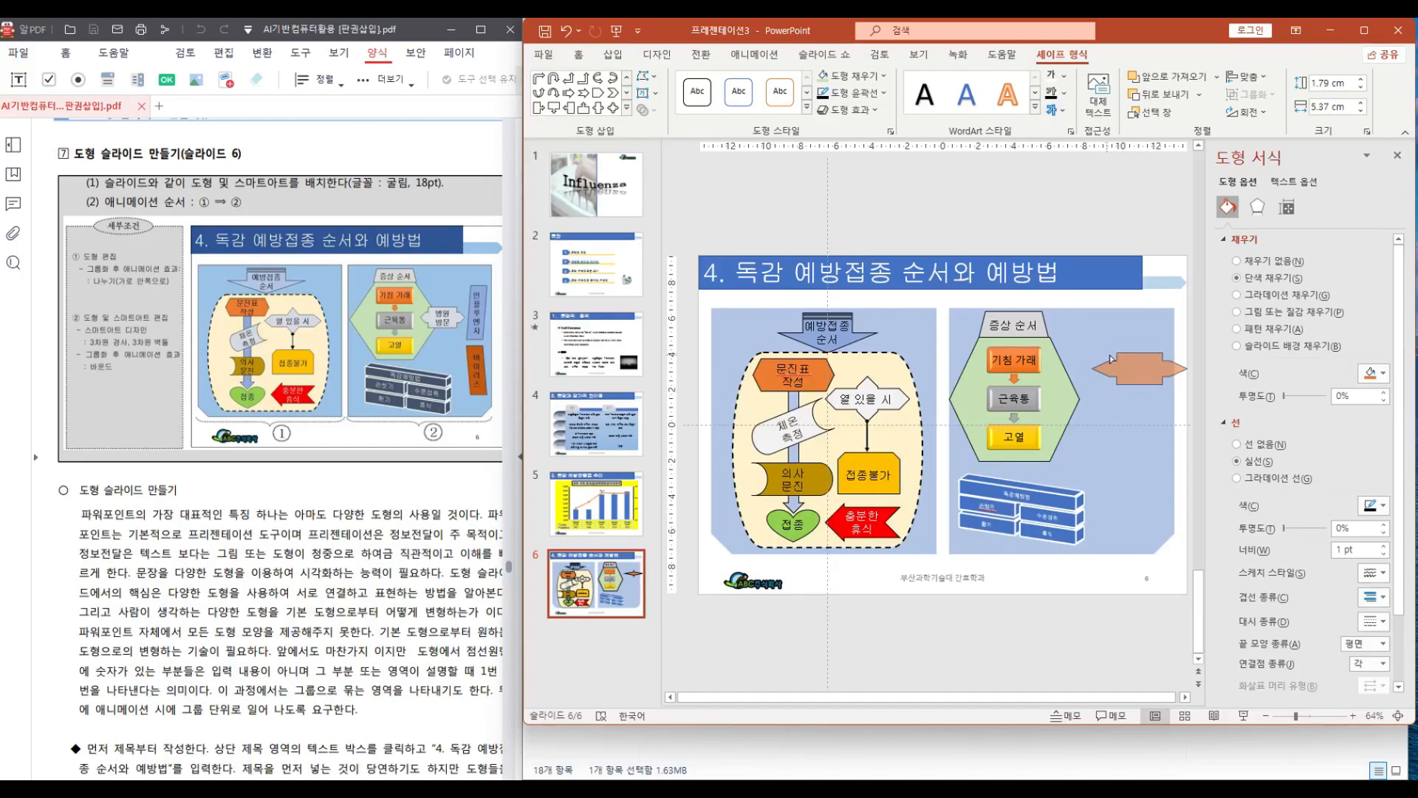
{"action": "left_click_drag", "start_coordinate": [1110, 357], "coordinate": [1139, 346]}
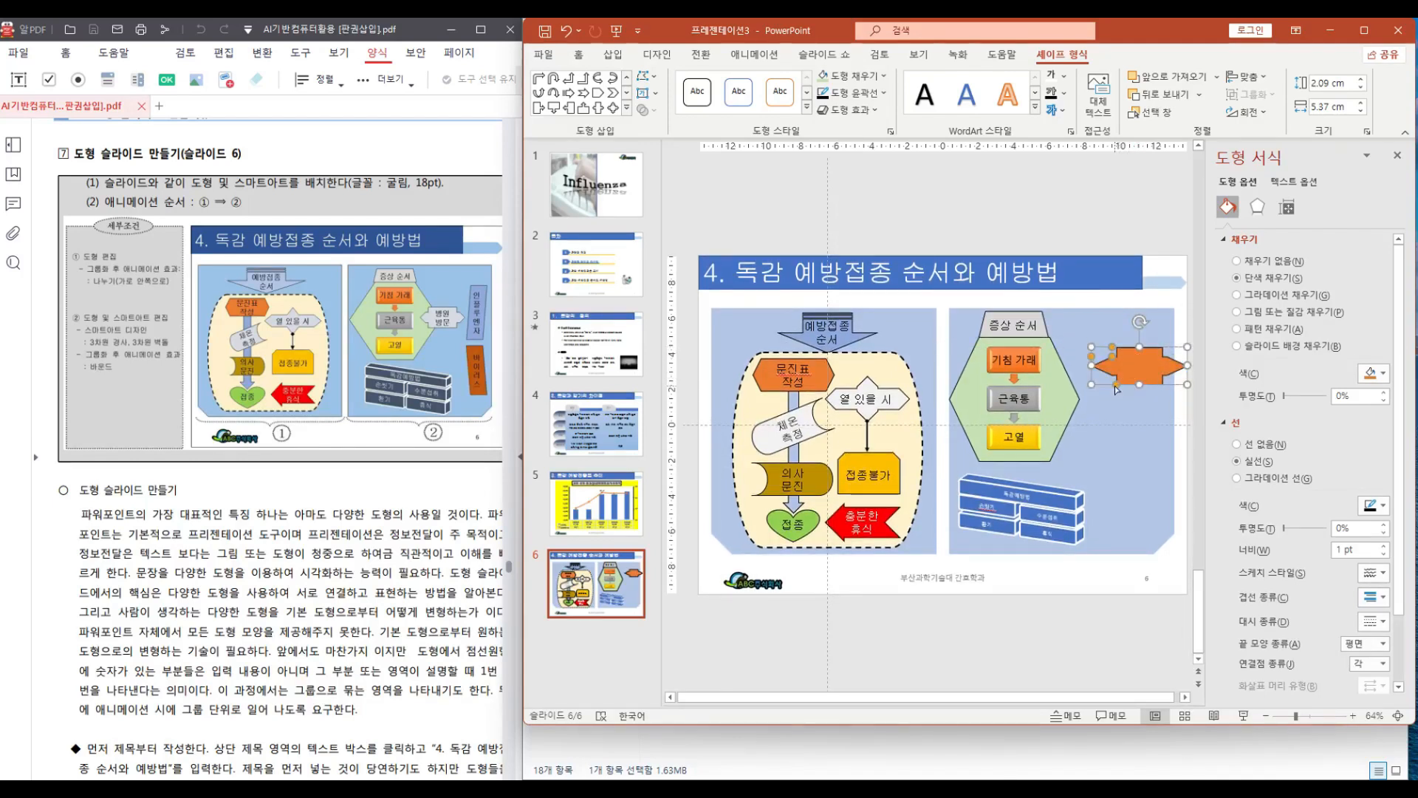
{"action": "left_click_drag", "start_coordinate": [1117, 385], "coordinate": [1109, 362]}
{"action": "left_click_drag", "start_coordinate": [1112, 347], "coordinate": [1110, 384]}
{"action": "left_click_drag", "start_coordinate": [1139, 367], "coordinate": [1099, 399]}
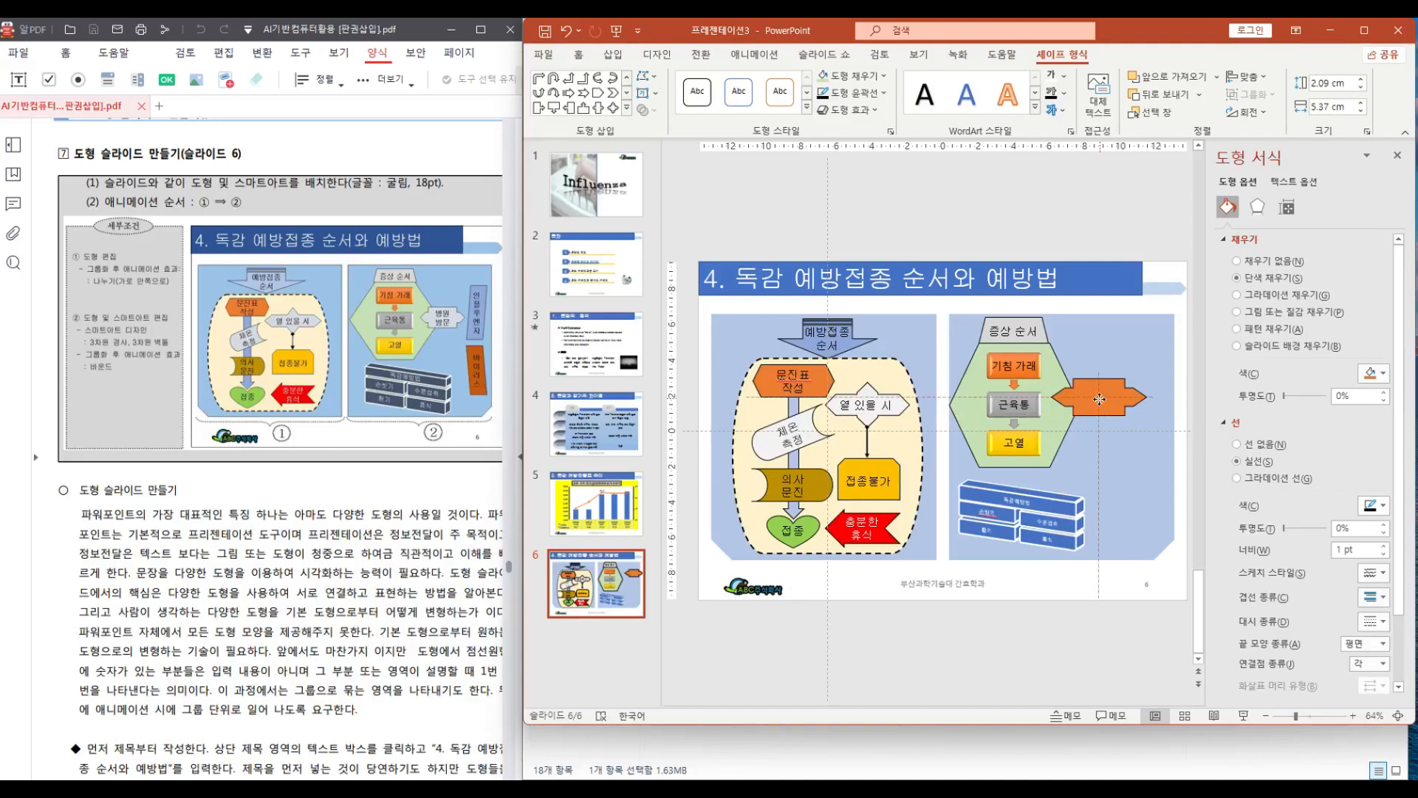
{"action": "left_click_drag", "start_coordinate": [1099, 398], "coordinate": [1087, 404]}
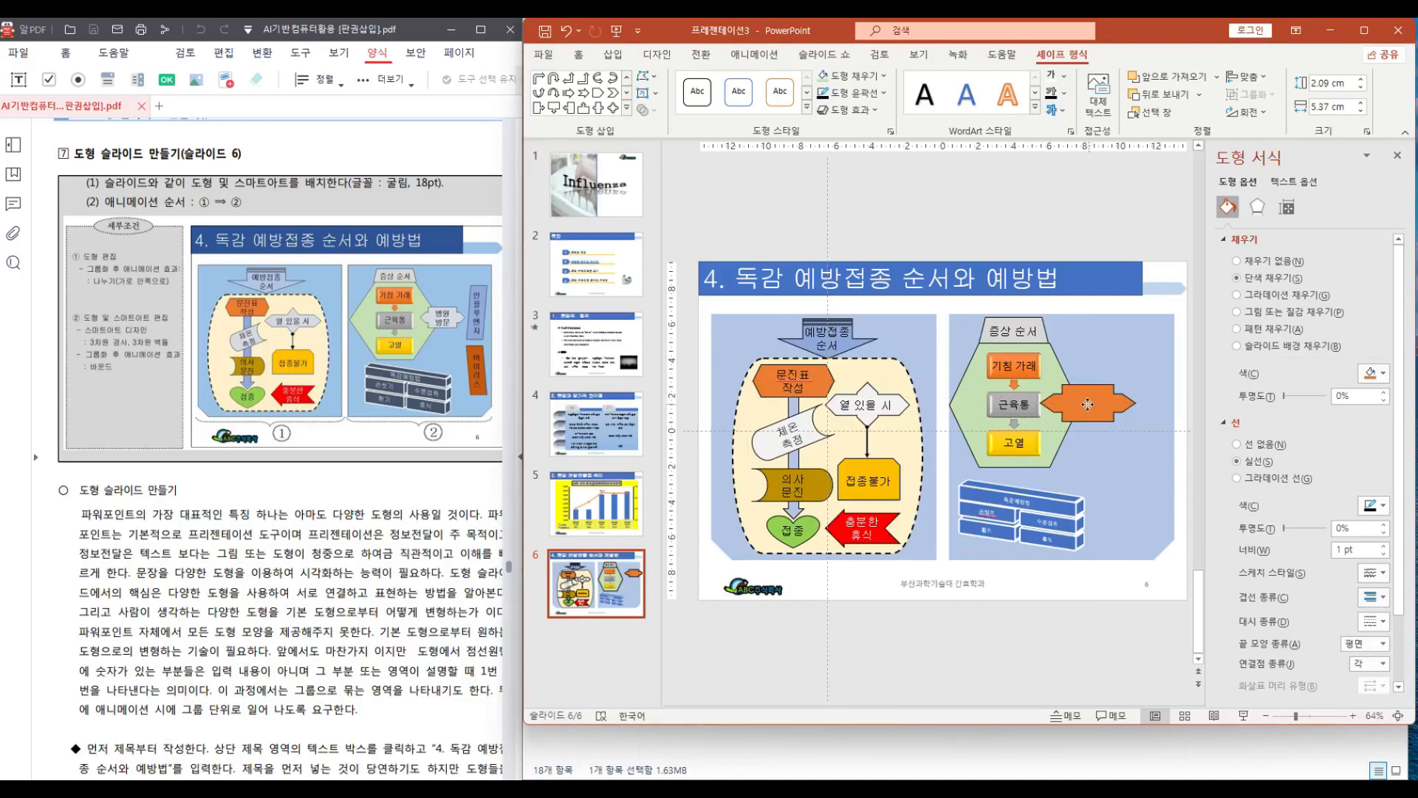
Fill the arrow callout white and enter "병원" and "방문" on two lines inside it
{"action": "left_click", "coordinate": [887, 78]}
{"action": "left_click", "coordinate": [832, 143]}
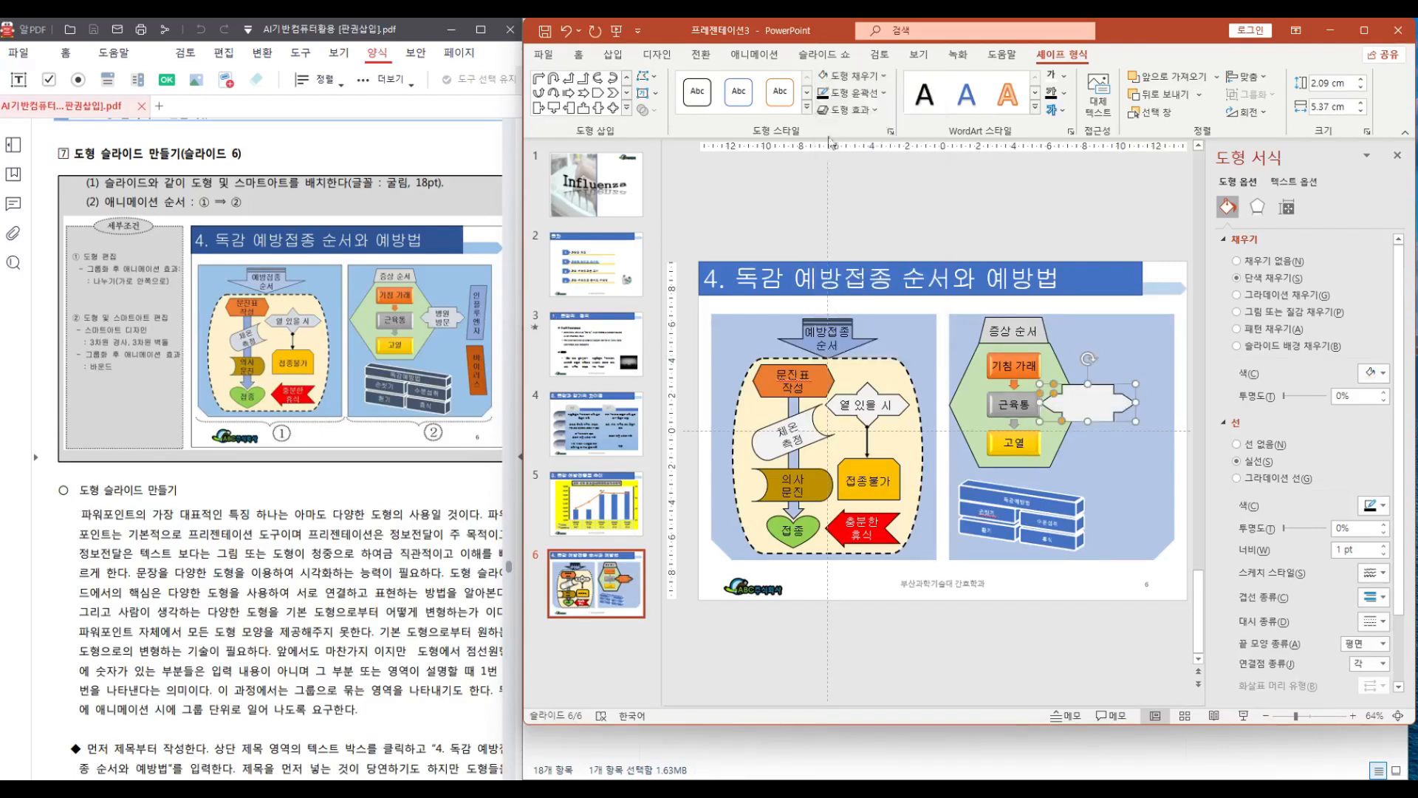
{"action": "right_click", "coordinate": [1083, 402]}
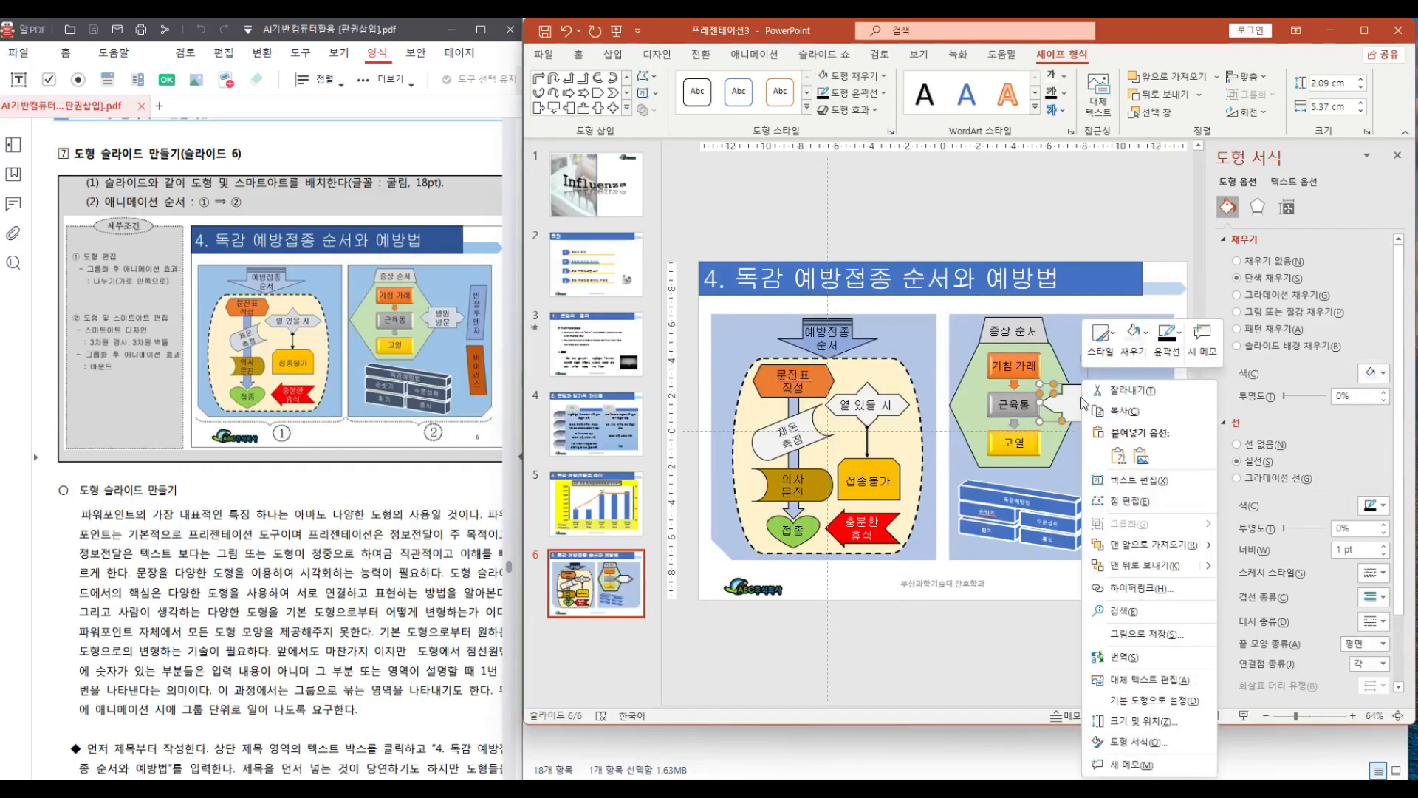
{"action": "left_click", "coordinate": [1129, 481]}
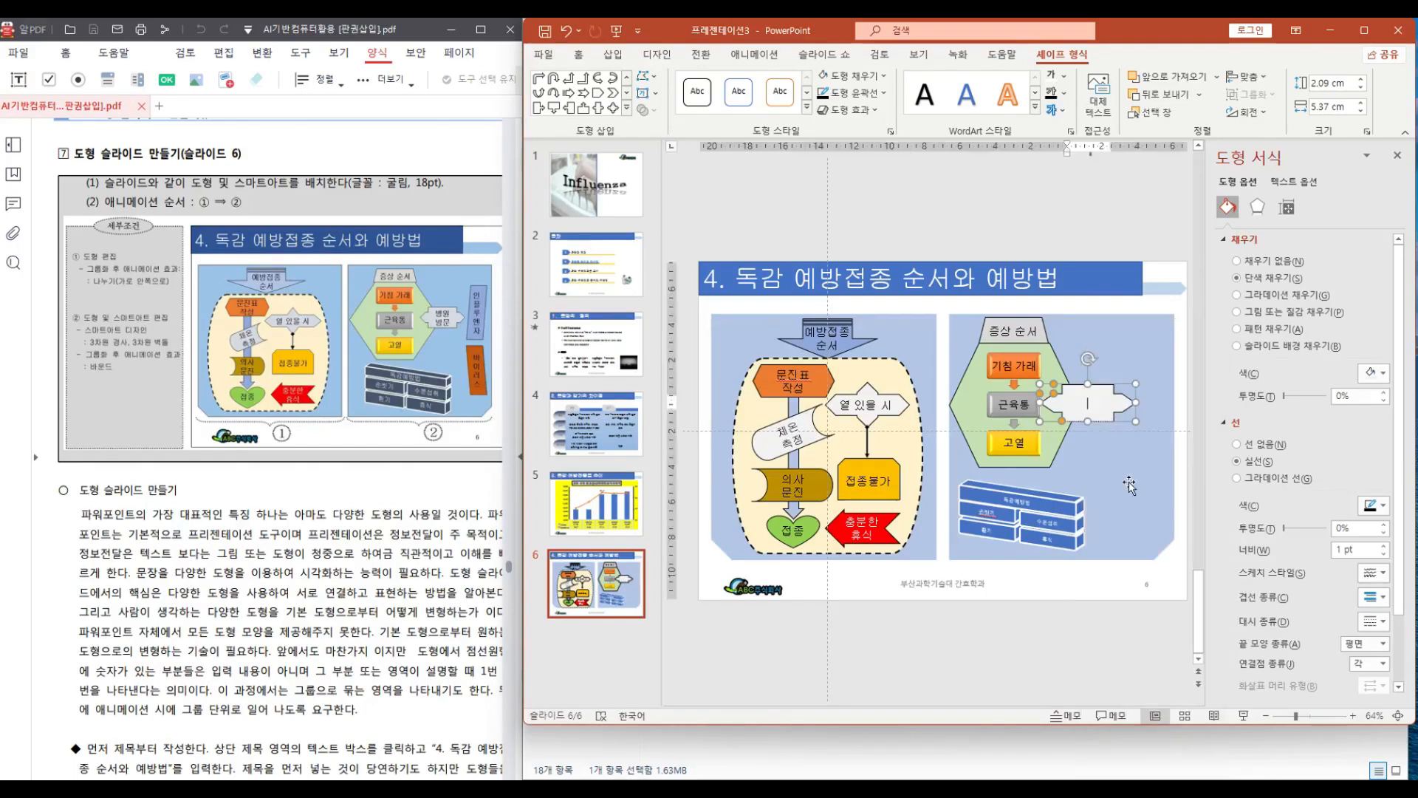
{"action": "type", "text": "비ㅇ의"}
{"action": "key", "text": "Return"}
{"action": "type", "text": "바"}
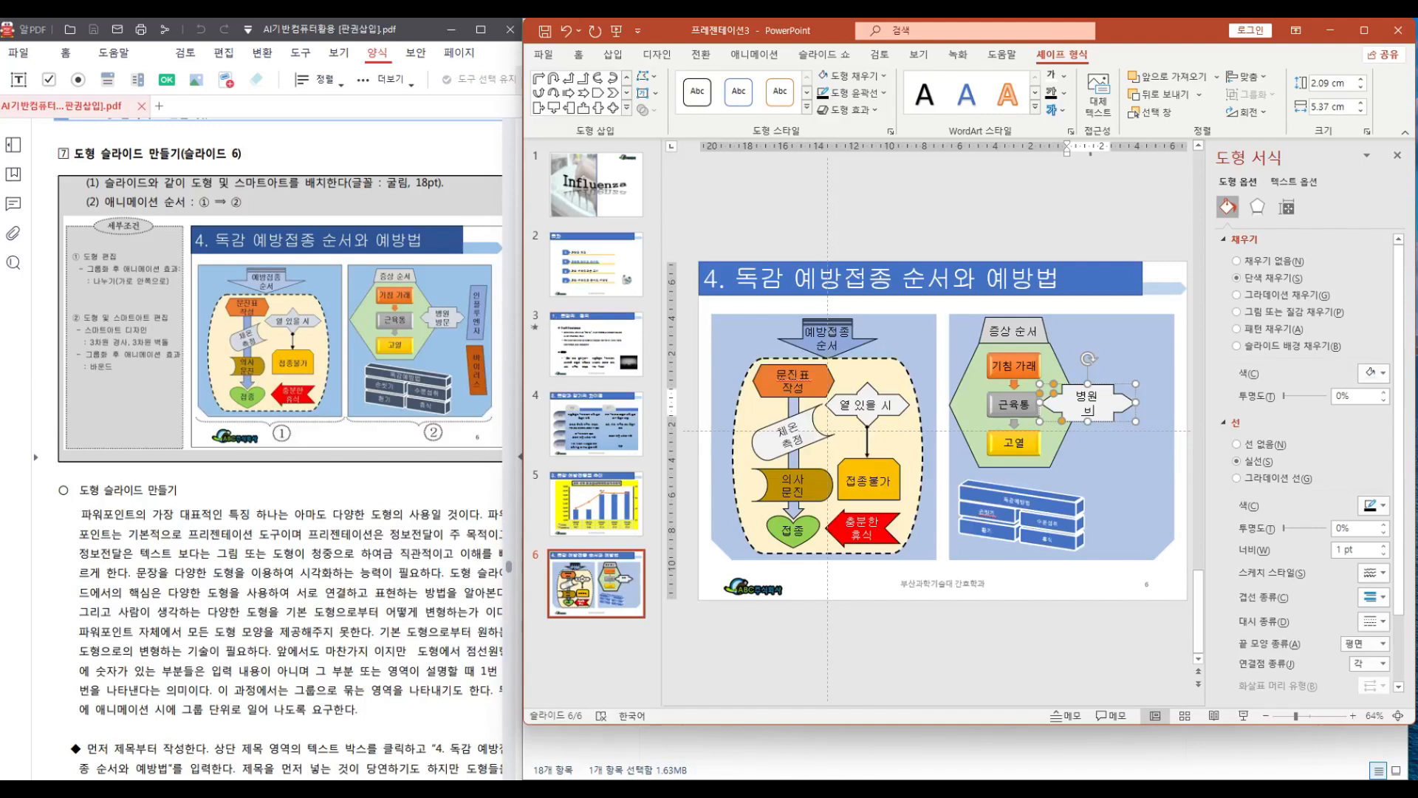
{"action": "type", "text": "ㅇ문"}
{"action": "left_click", "coordinate": [1145, 443]}
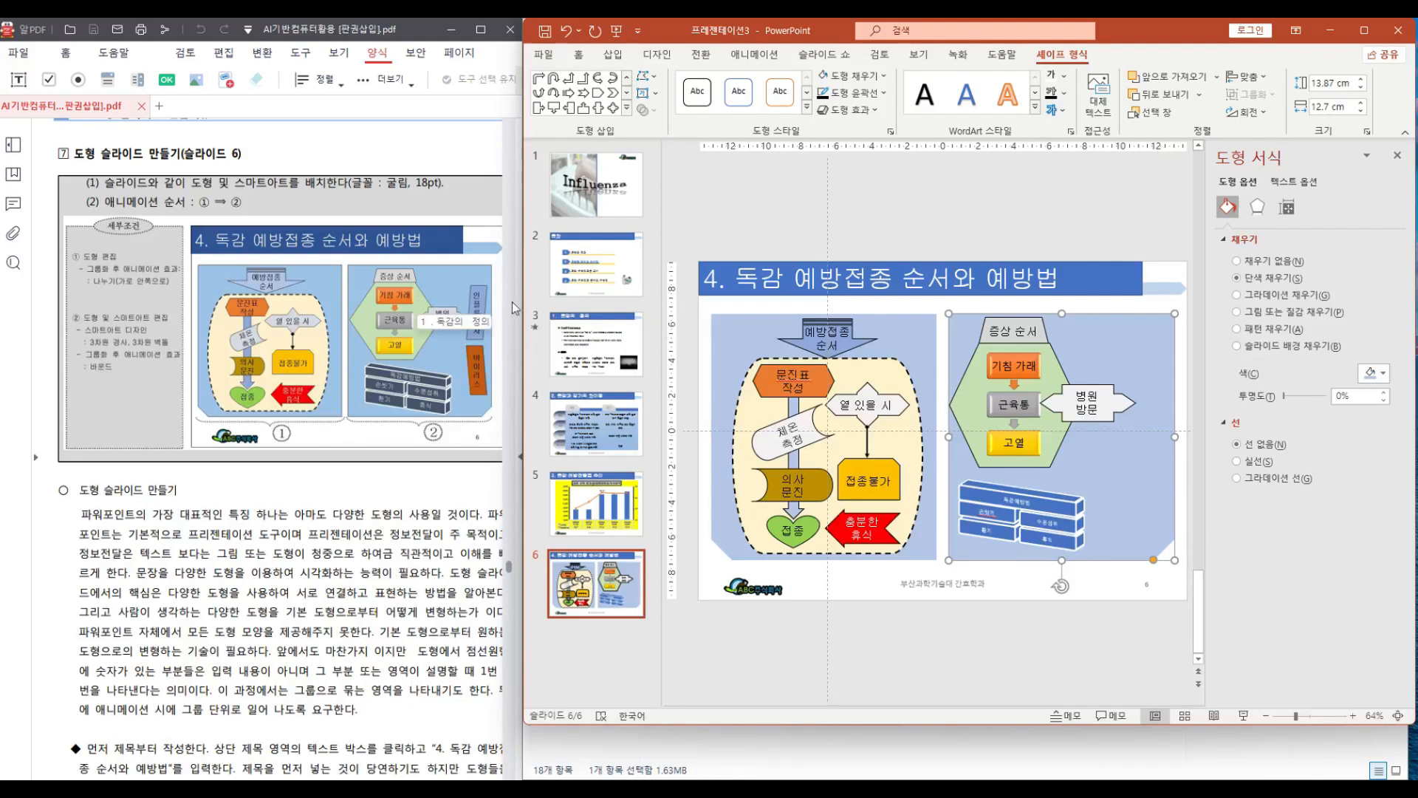
Draw a tall narrow basic shape, about 1.6 cm by 5.1 cm, at the slide's right edge and enter "인플루엔자"
{"action": "left_click", "coordinate": [626, 110]}
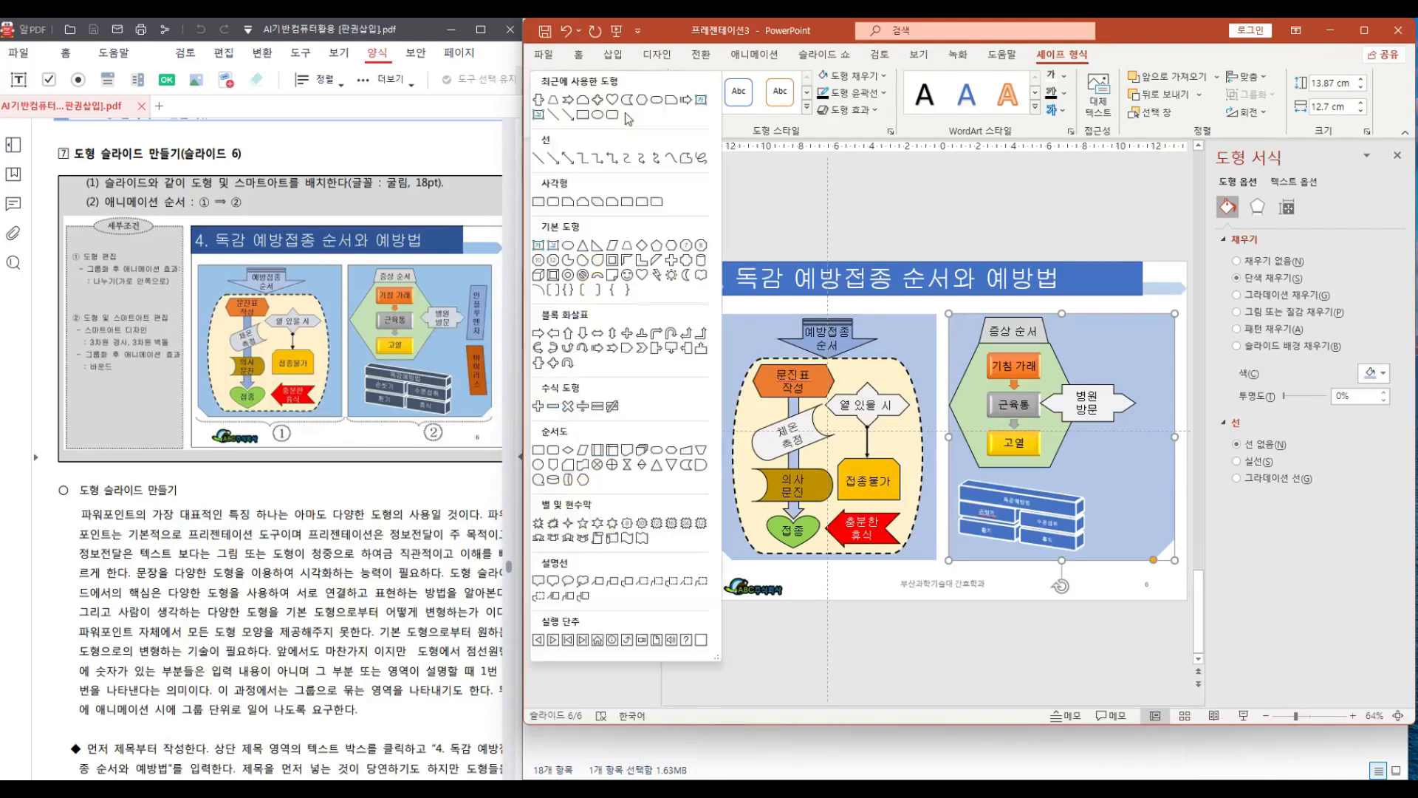
{"action": "left_click", "coordinate": [612, 245]}
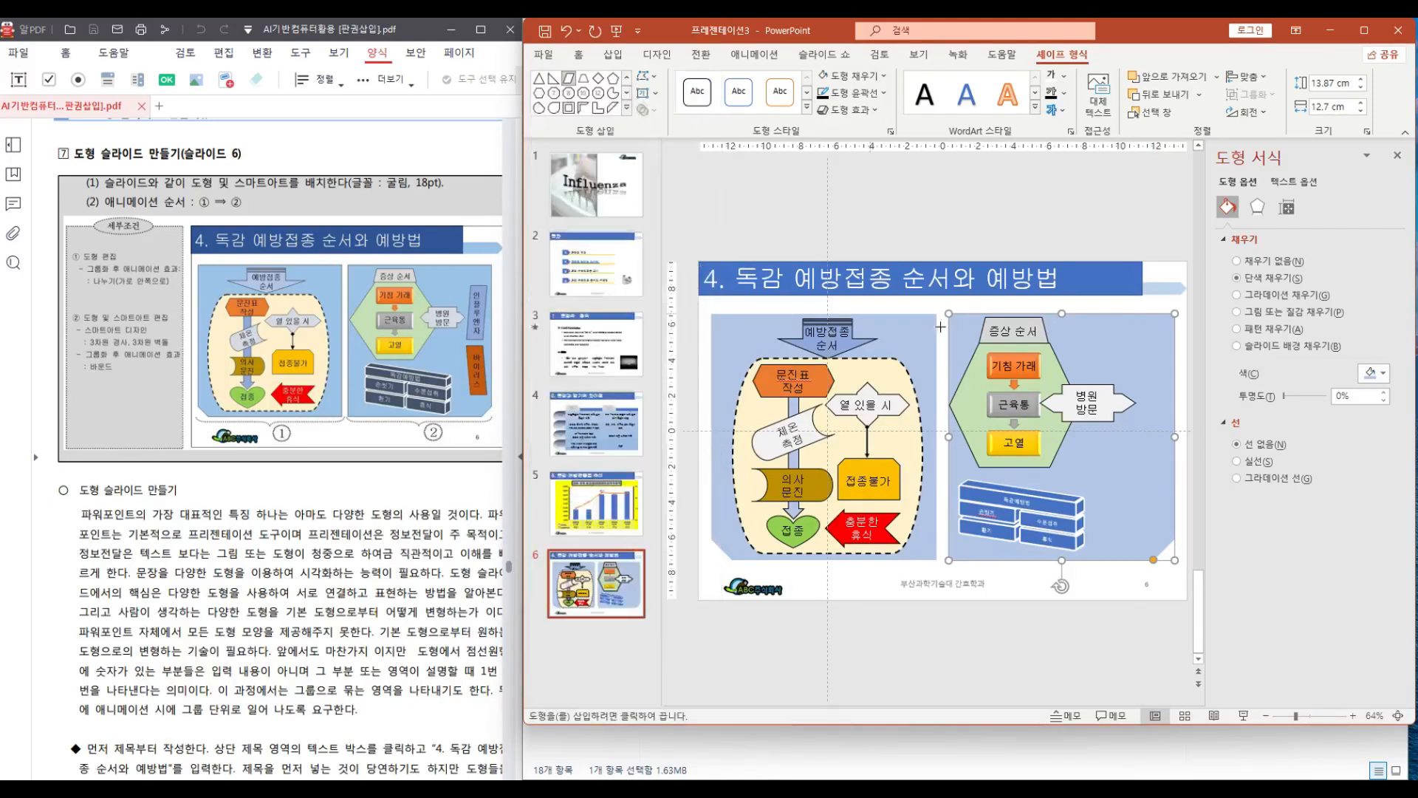
{"action": "left_click_drag", "start_coordinate": [1145, 329], "coordinate": [1166, 428]}
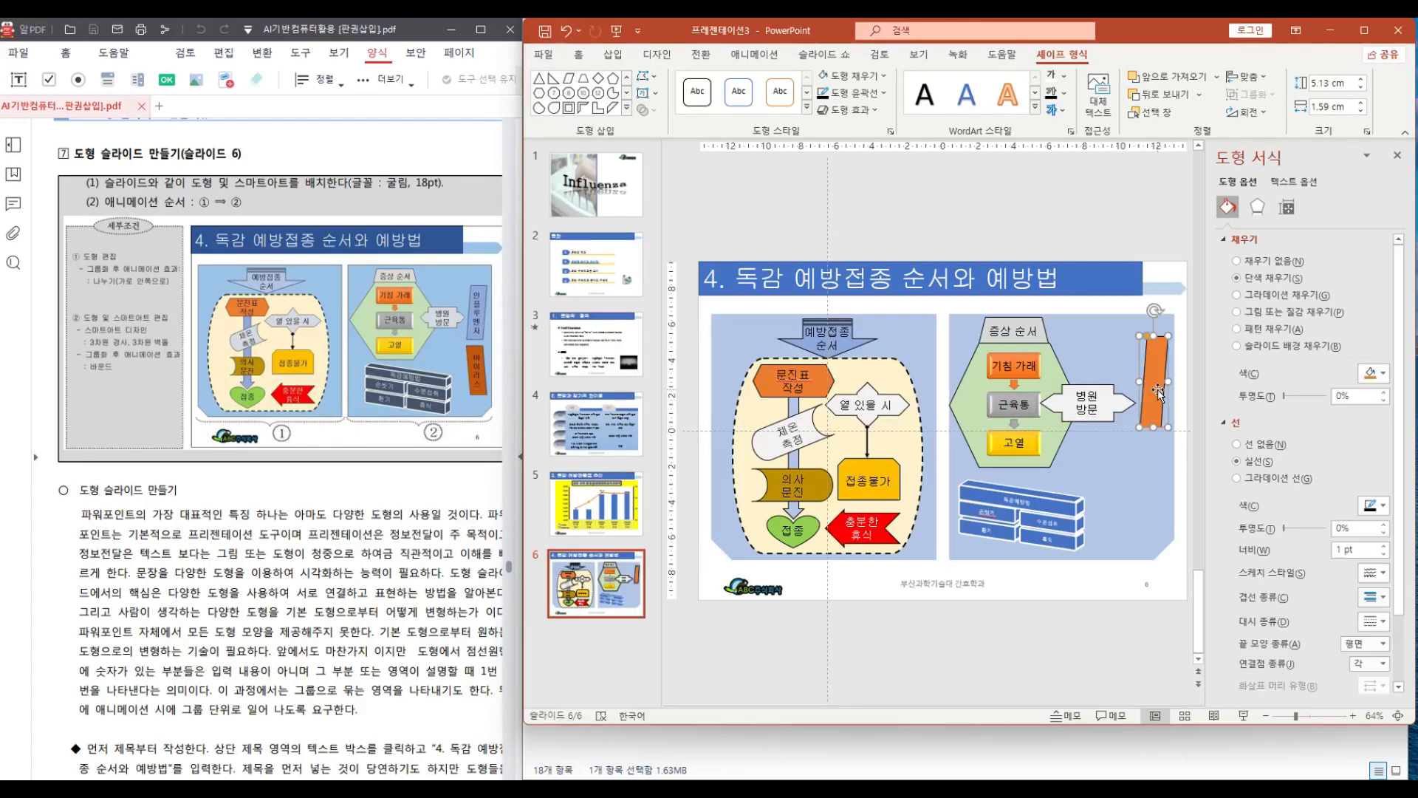
{"action": "right_click", "coordinate": [1159, 370]}
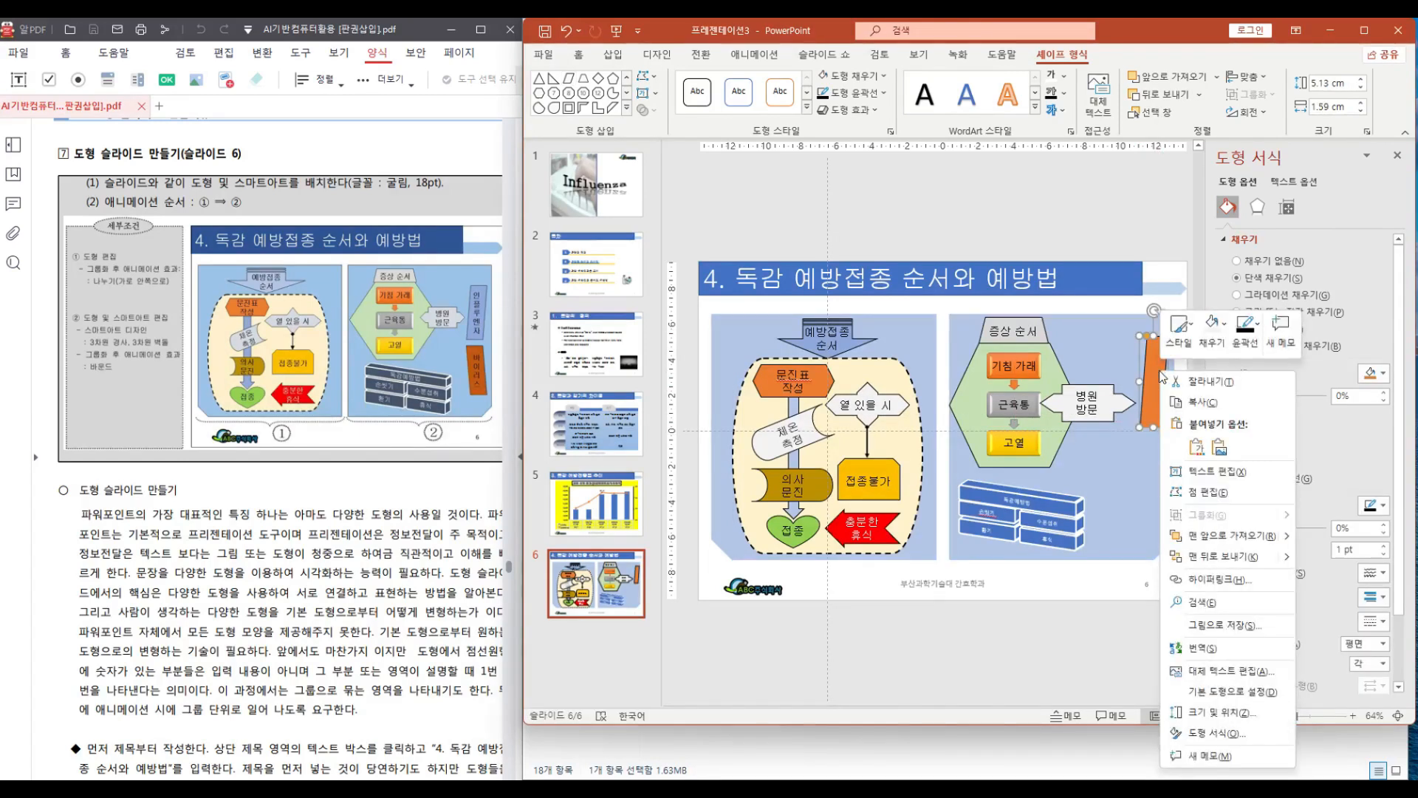
{"action": "left_click", "coordinate": [1204, 471]}
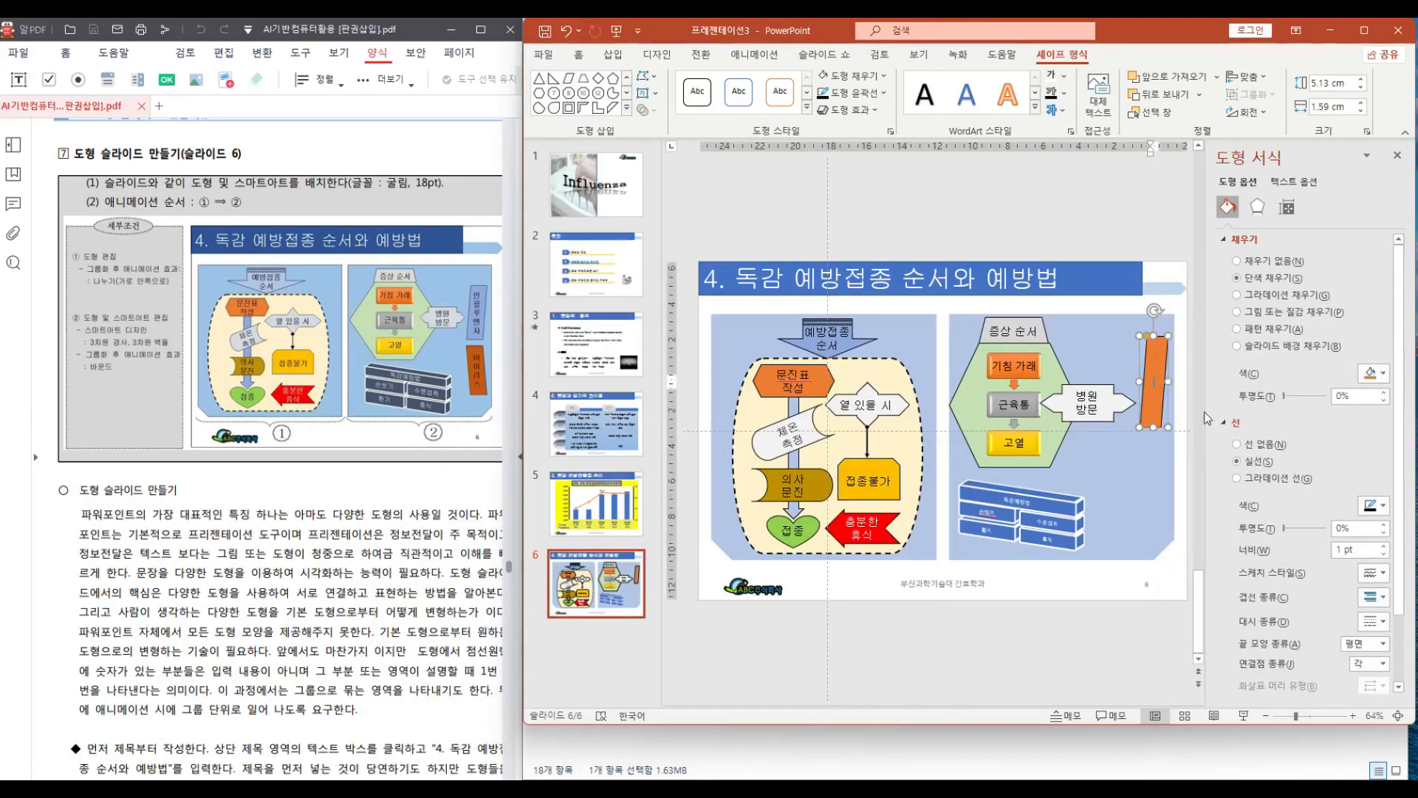
{"action": "type", "text": "인플루"}
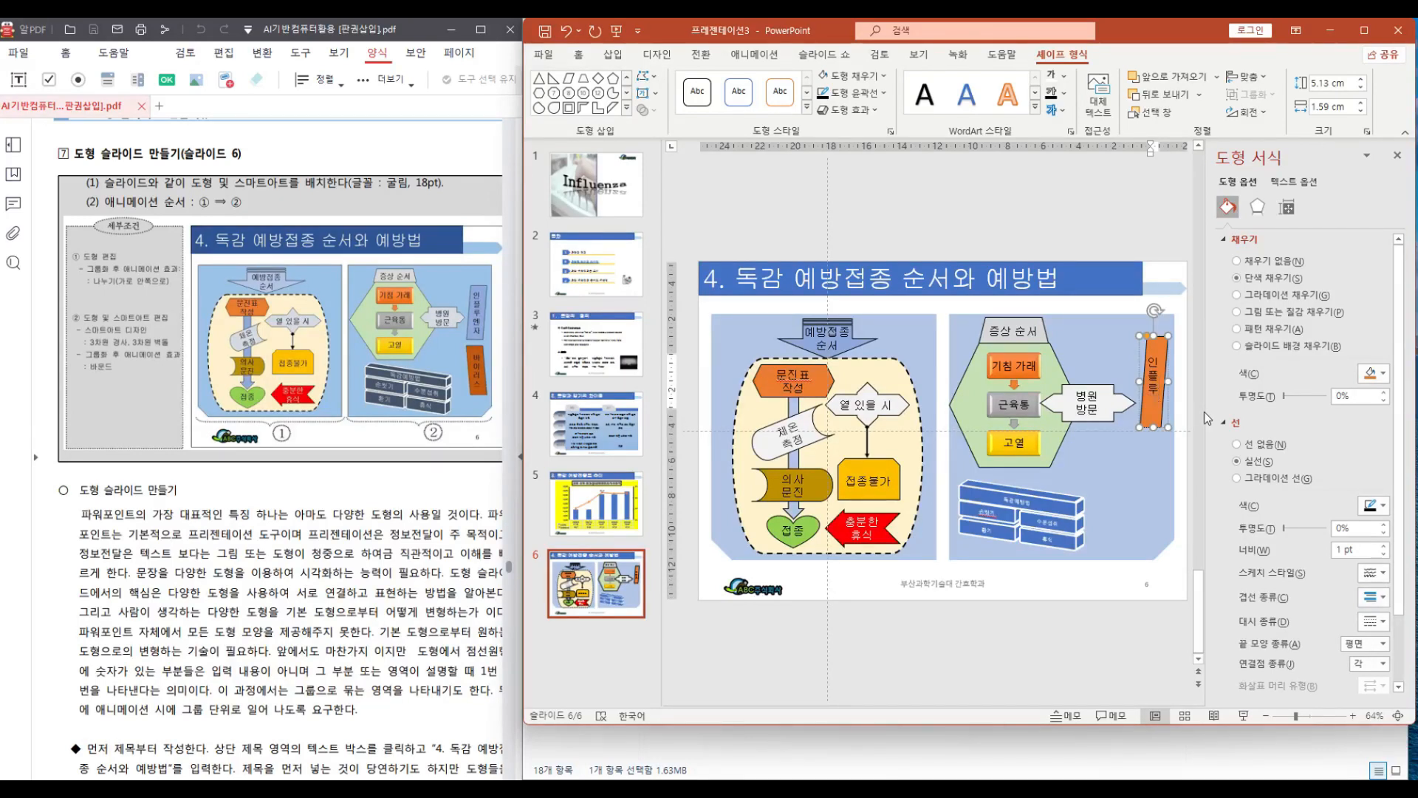
{"action": "type", "text": "엔자"}
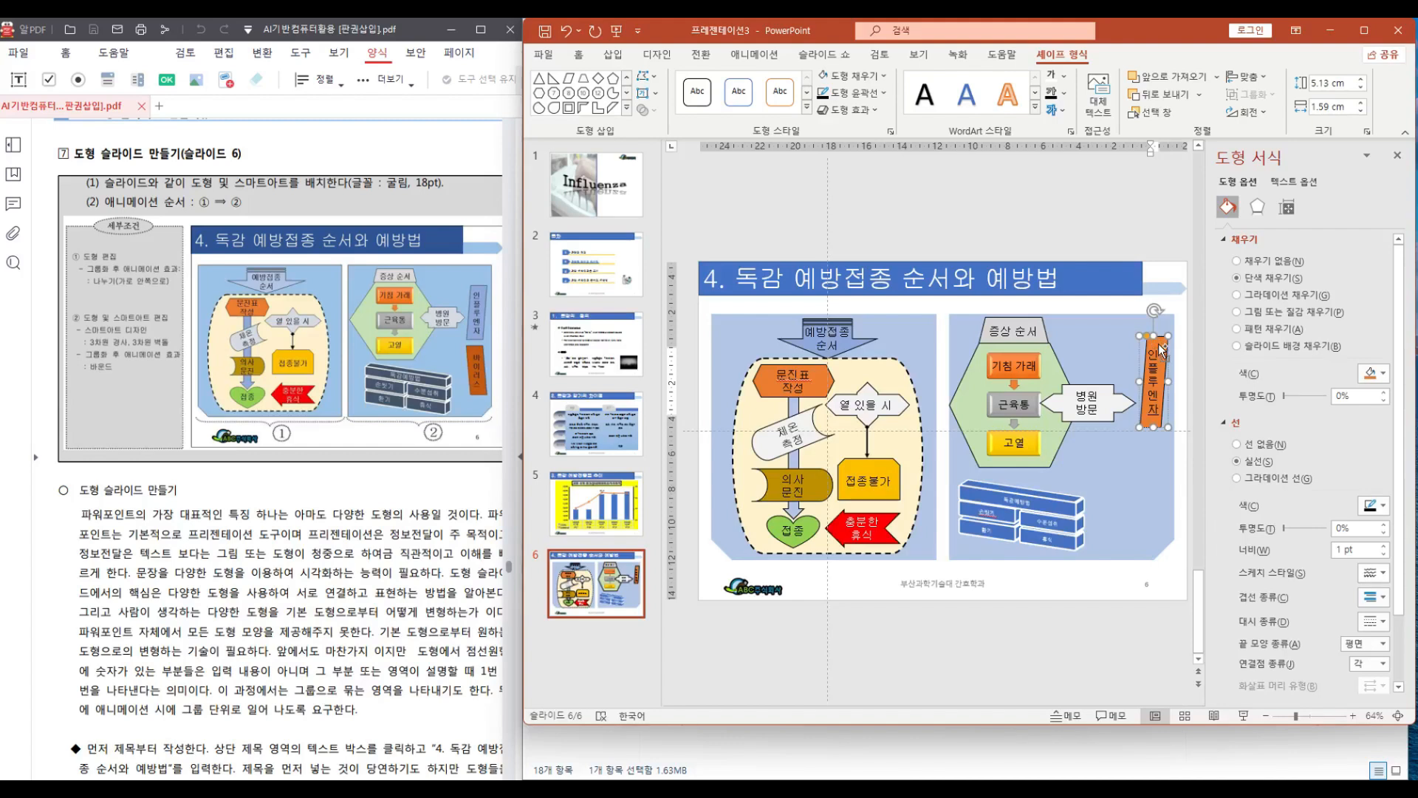
Copy the 인플루엔자 shape below the original and flip the copy horizontally
{"action": "left_click_drag", "start_coordinate": [1161, 350], "coordinate": [1156, 442]}
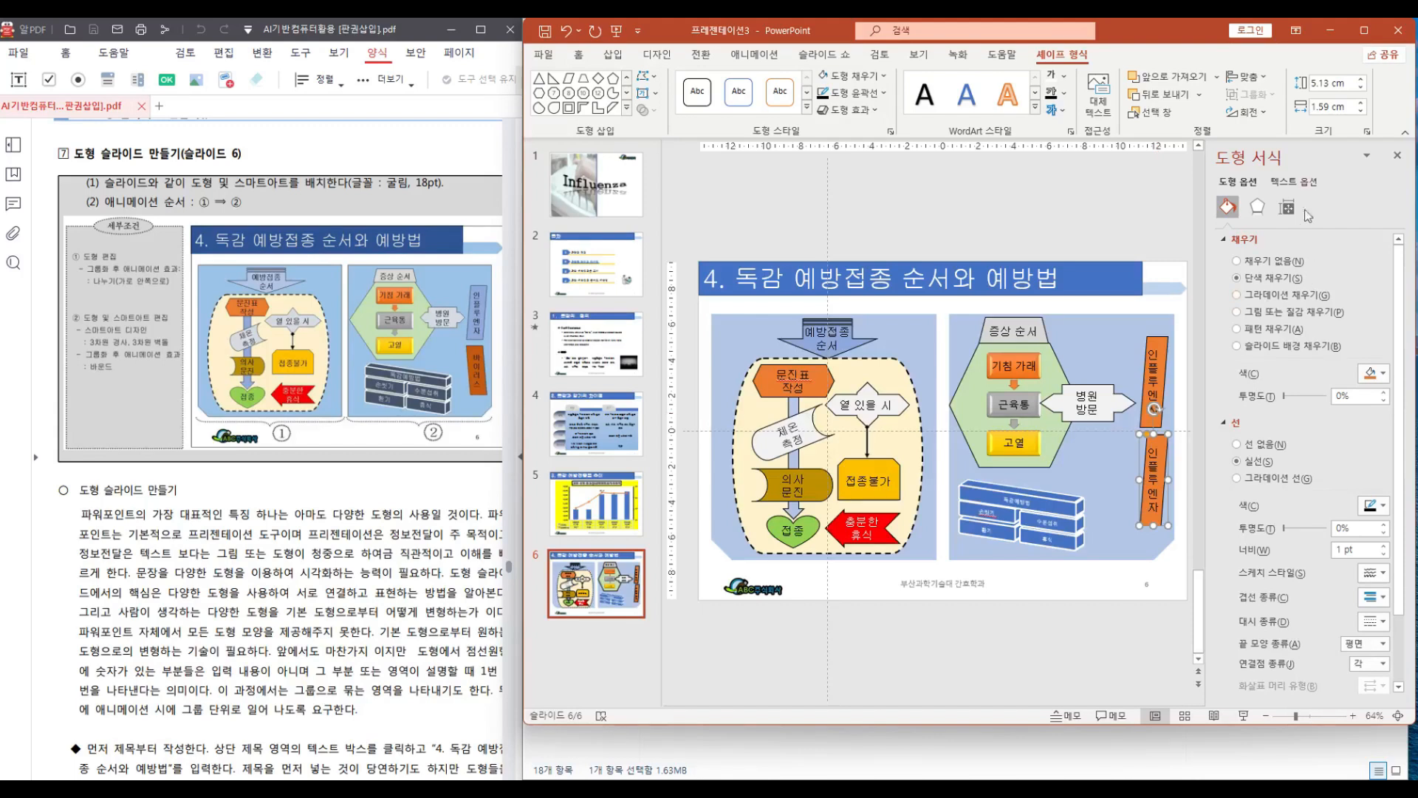
{"action": "left_click", "coordinate": [1261, 112]}
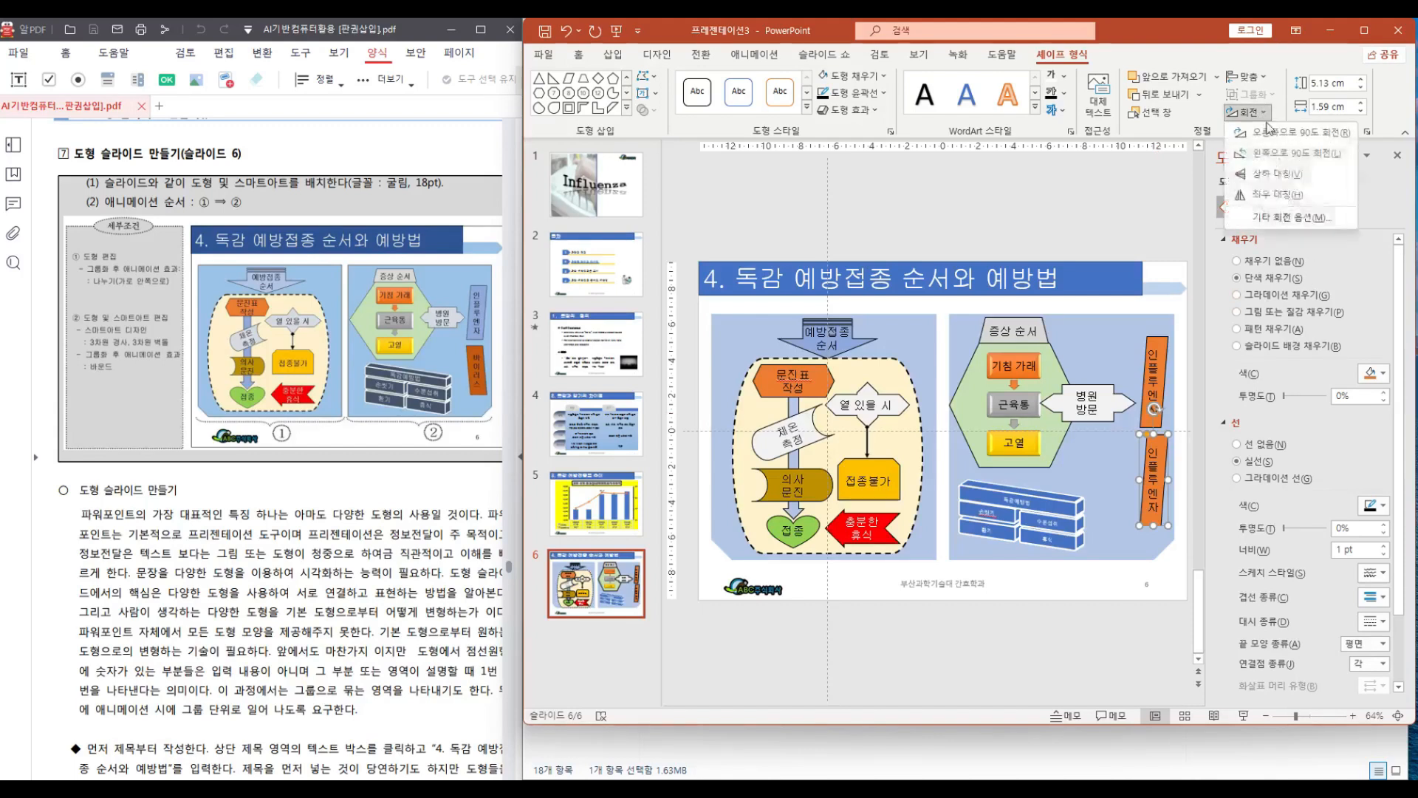
{"action": "left_click", "coordinate": [1291, 198]}
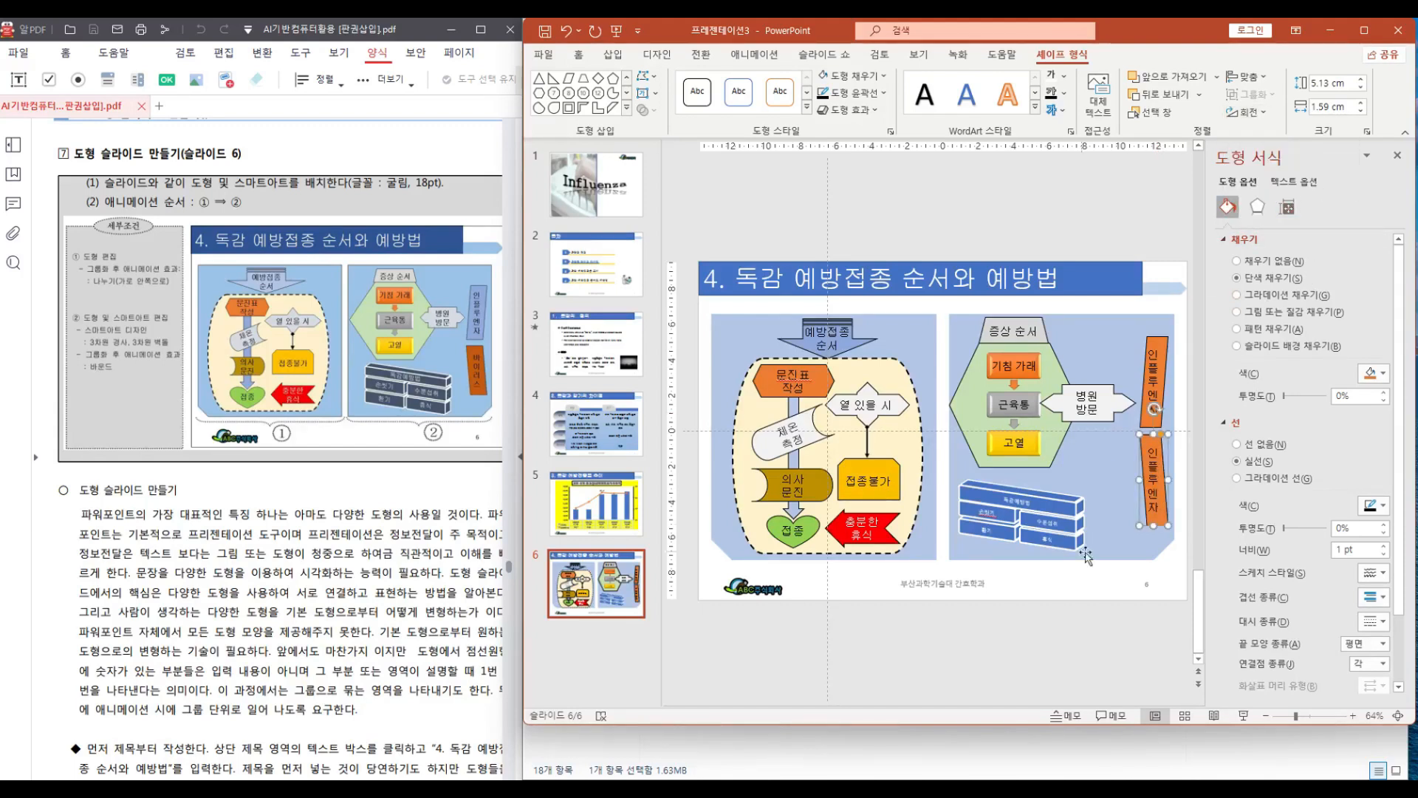
Replace the lower copy's text with "바이러스"
{"action": "left_click_drag", "start_coordinate": [1152, 449], "coordinate": [1166, 533]}
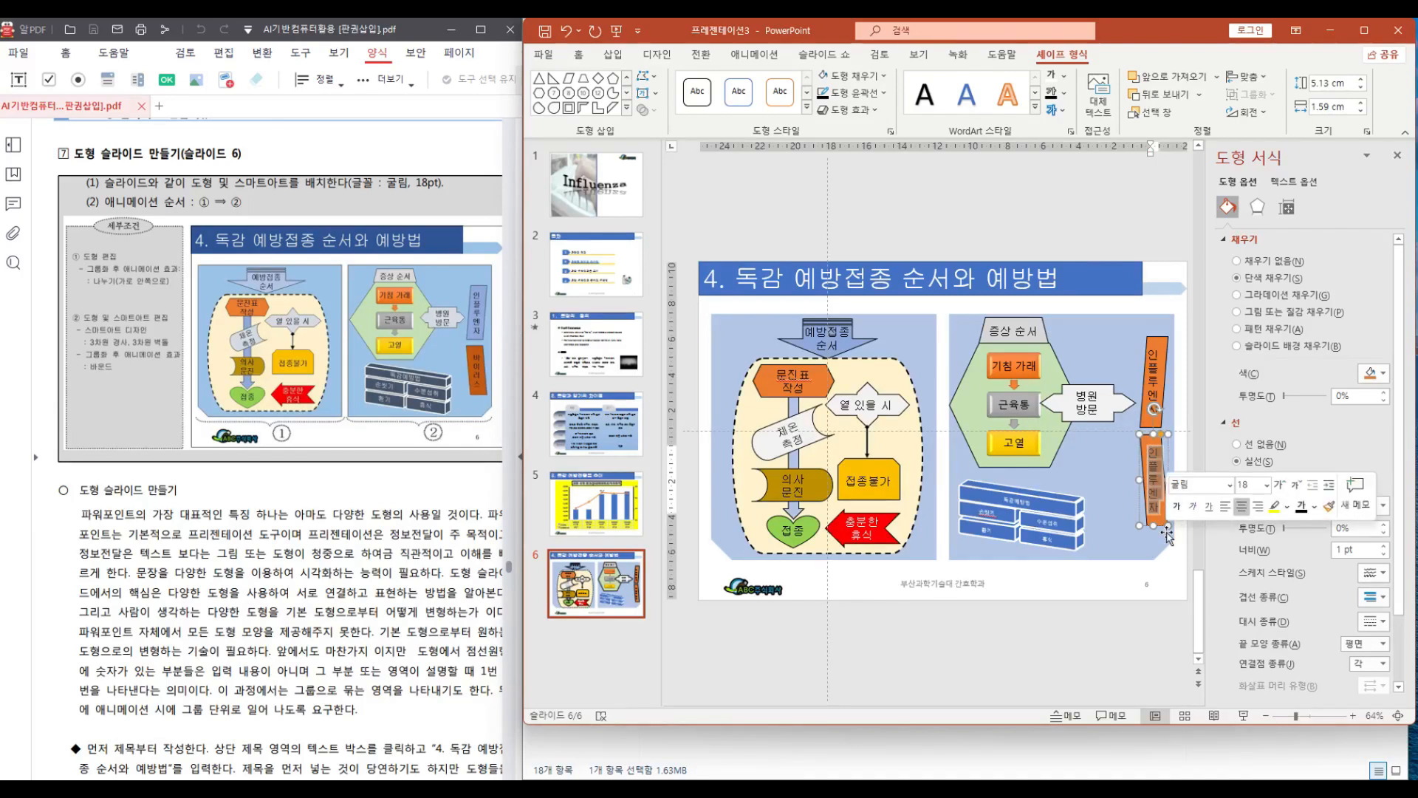
{"action": "type", "text": "ㅂㅏ이"}
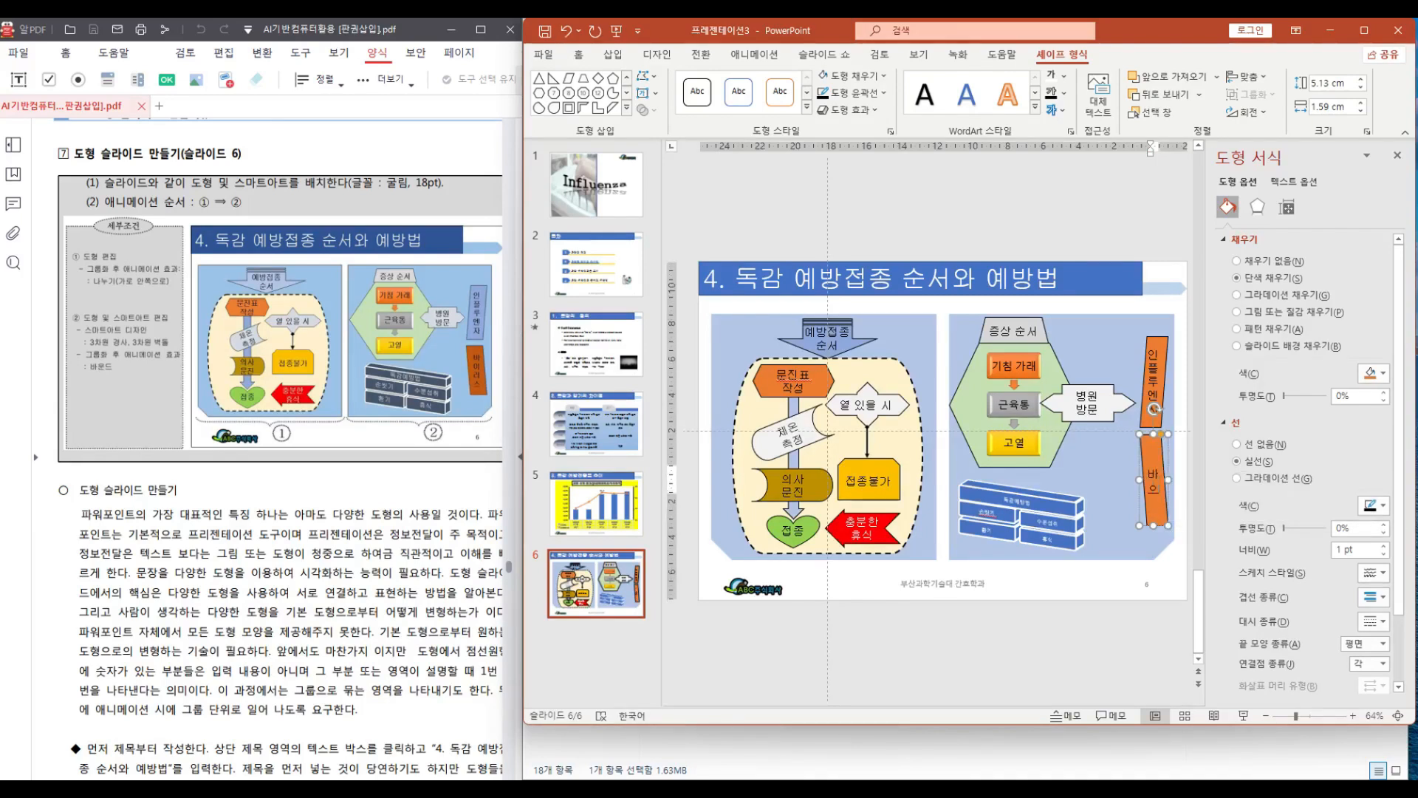
{"action": "type", "text": "러스"}
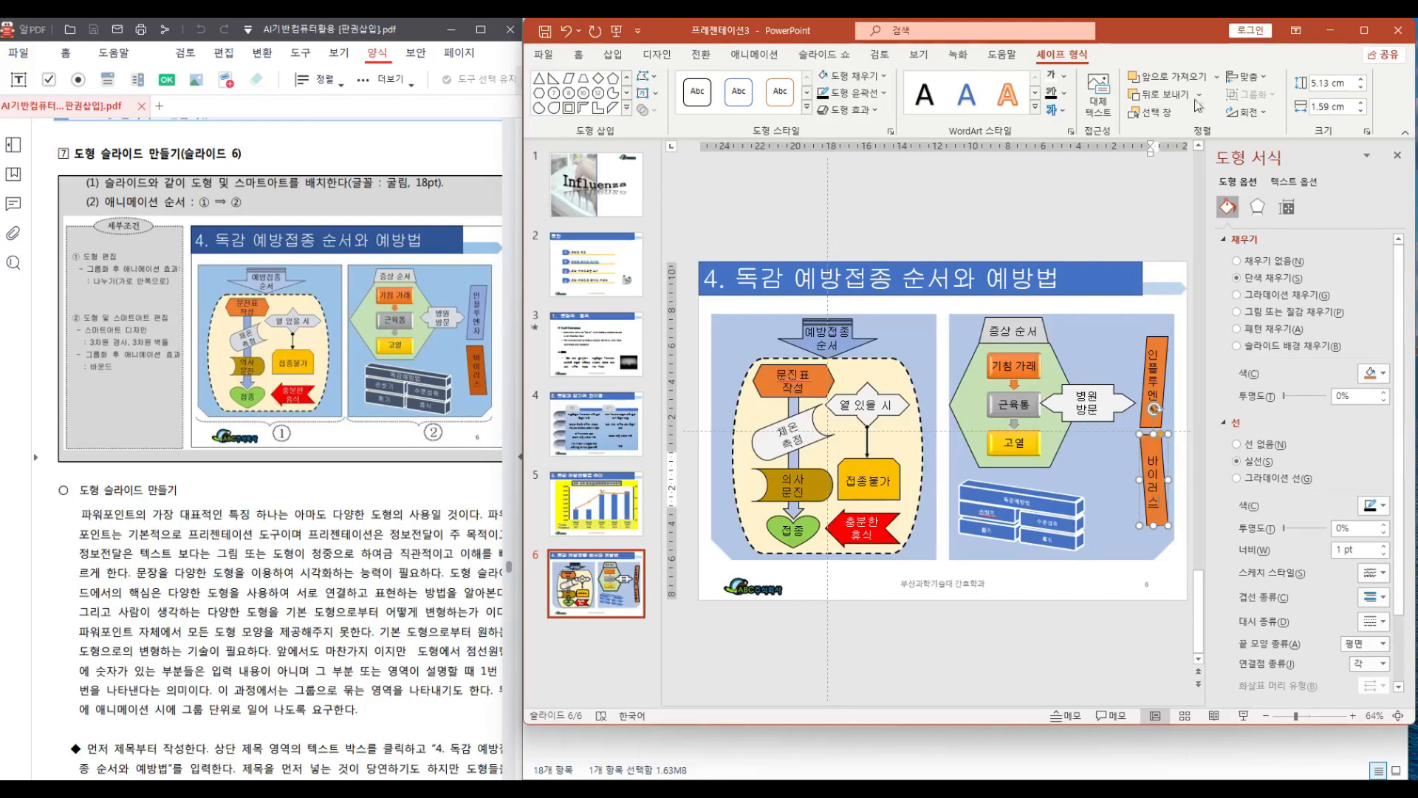
Fill the 인플루엔자 shape with Blue, Accent 1, Lighter 40%
{"action": "left_click", "coordinate": [1154, 355]}
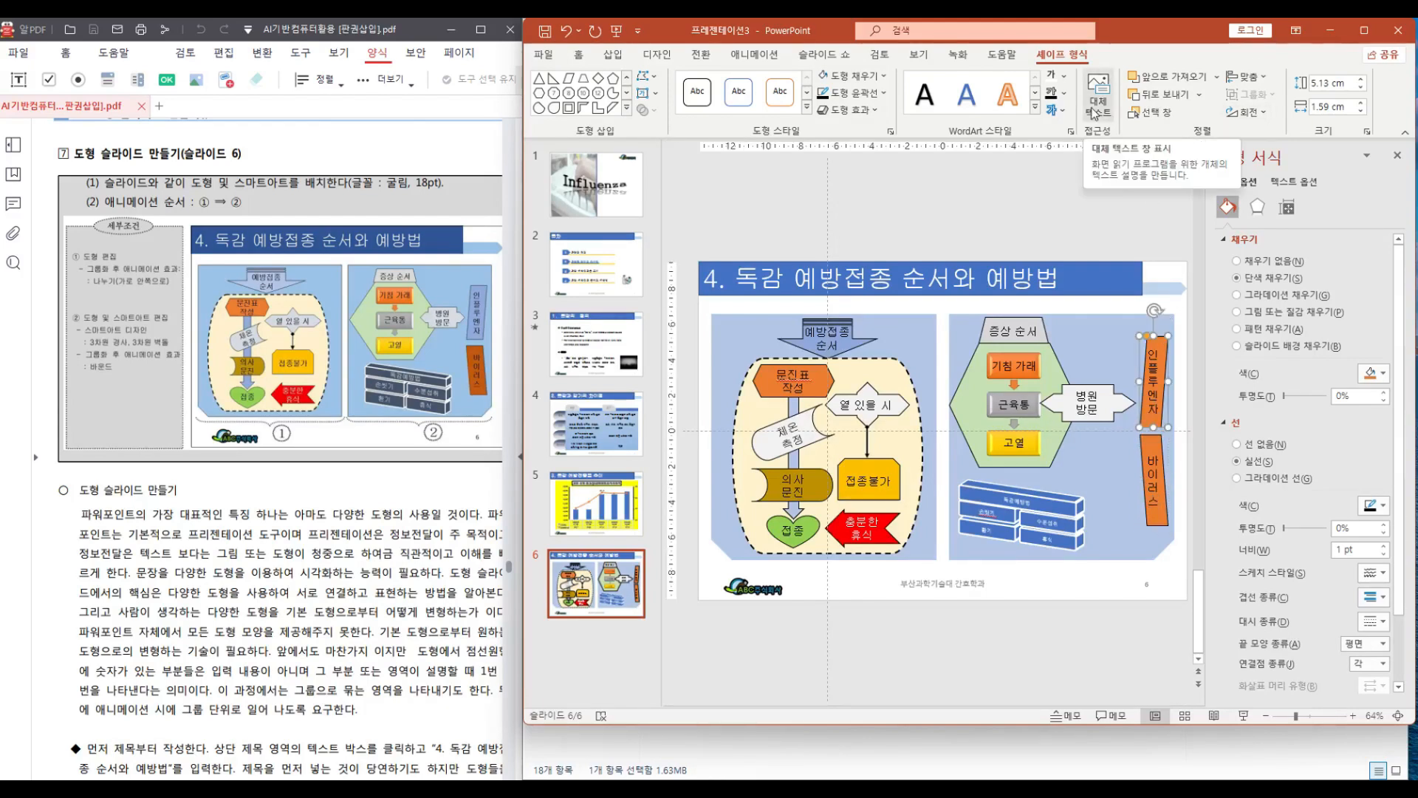
{"action": "left_click", "coordinate": [883, 77]}
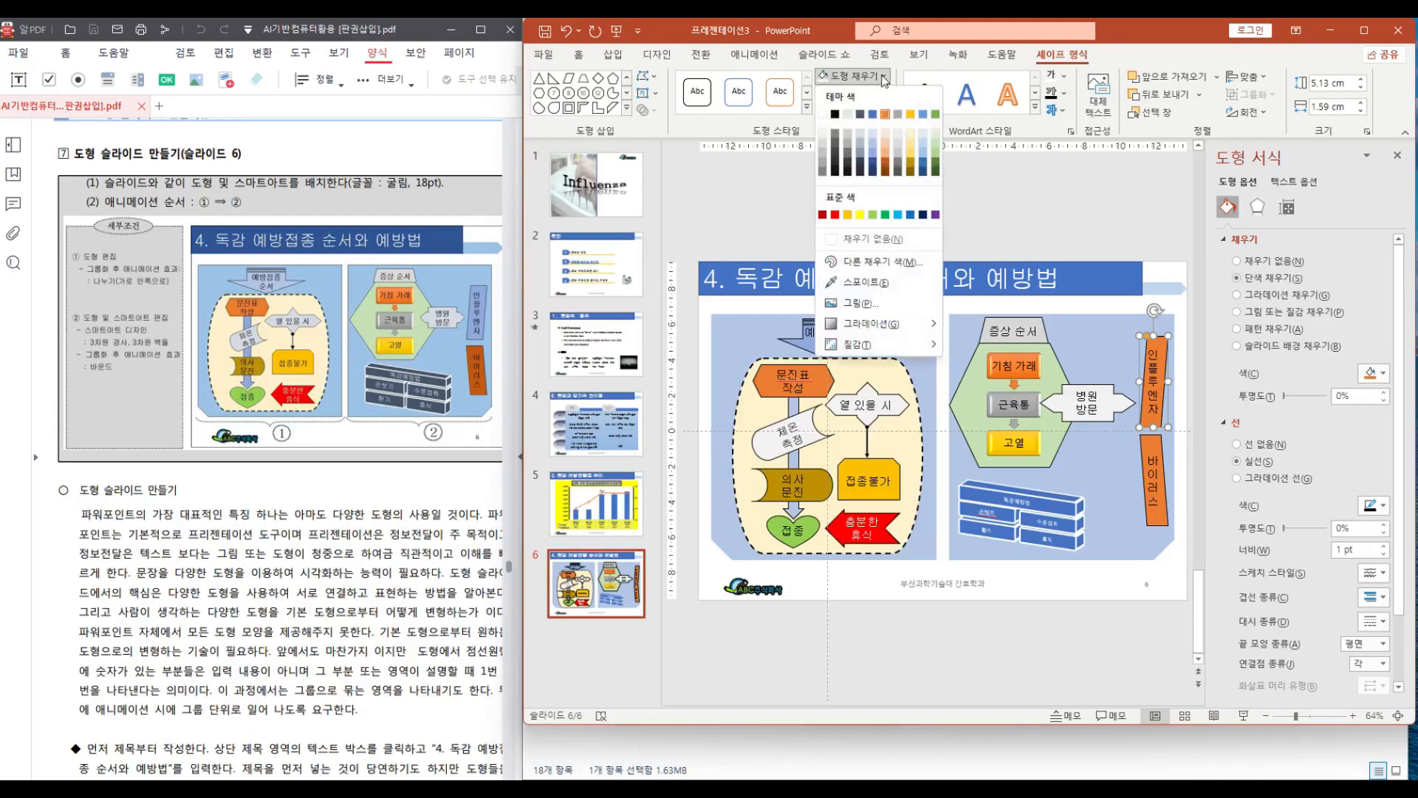
{"action": "left_click", "coordinate": [874, 159]}
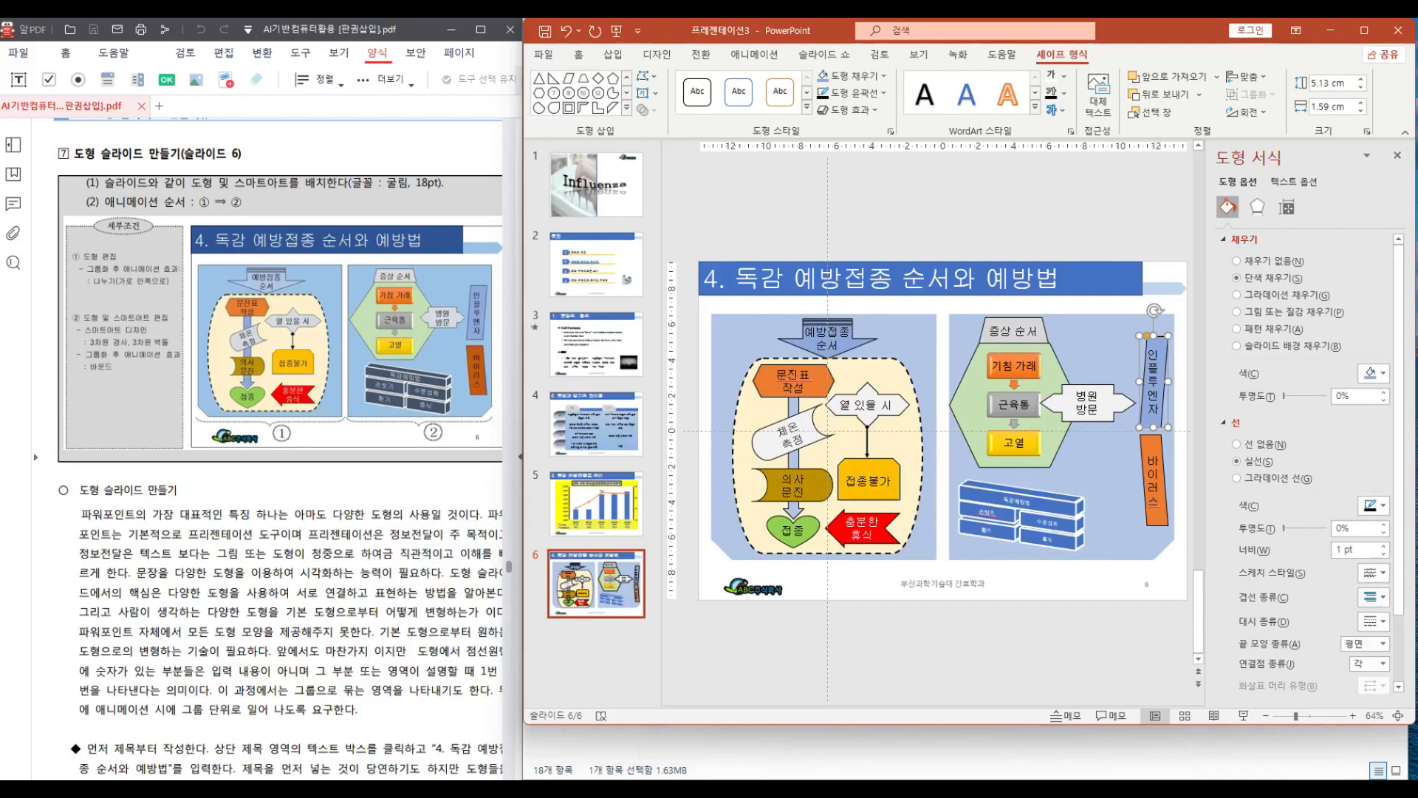
Narrow the 병원방문 arrow callout to about 4.9 cm wide and nudge it slightly right
{"action": "left_click", "coordinate": [1121, 406]}
{"action": "left_click_drag", "start_coordinate": [1135, 401], "coordinate": [1121, 401]}
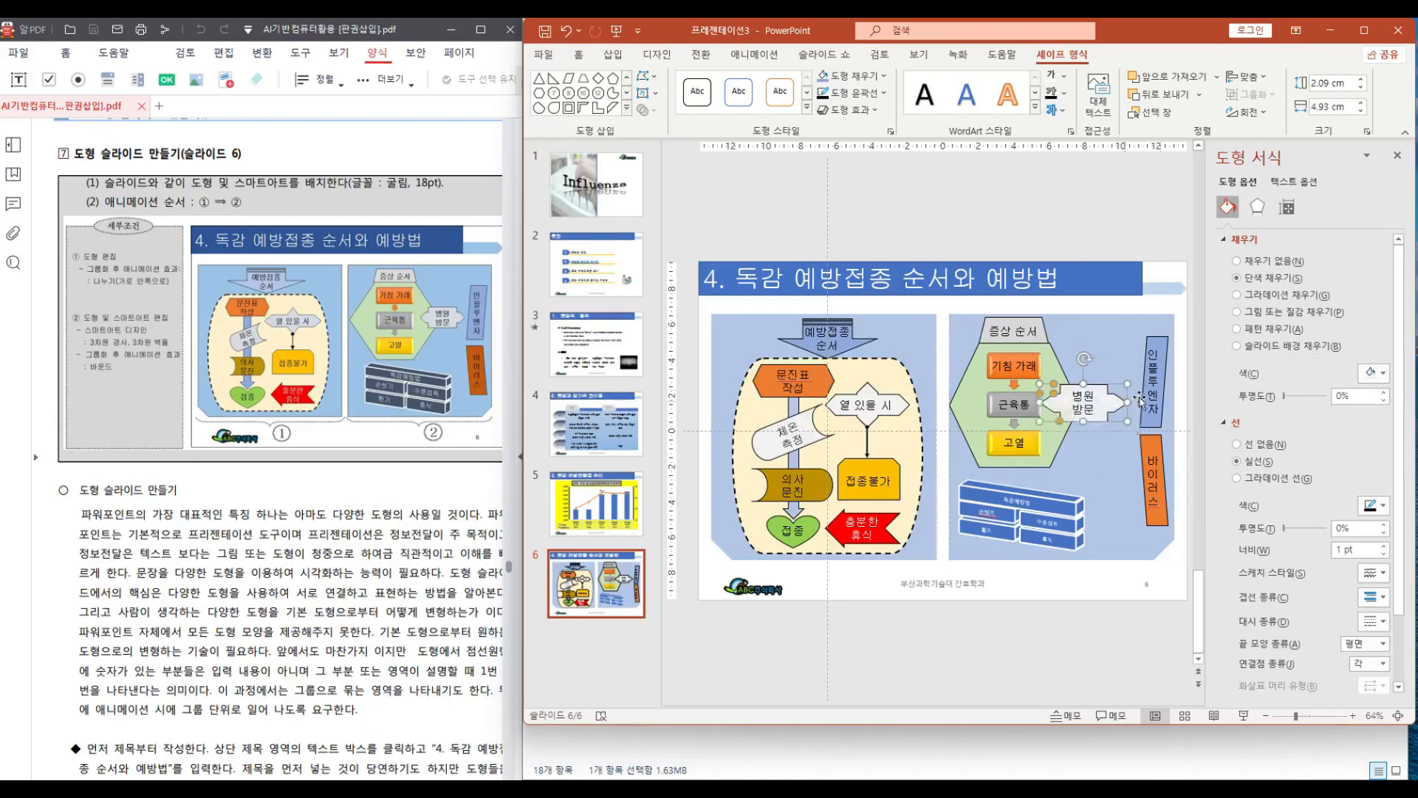
{"action": "key", "text": "ctrl+Right"}
{"action": "key", "text": "ctrl+Right"}
{"action": "key", "text": "ctrl+Right"}
{"action": "key", "text": "ctrl+Right"}
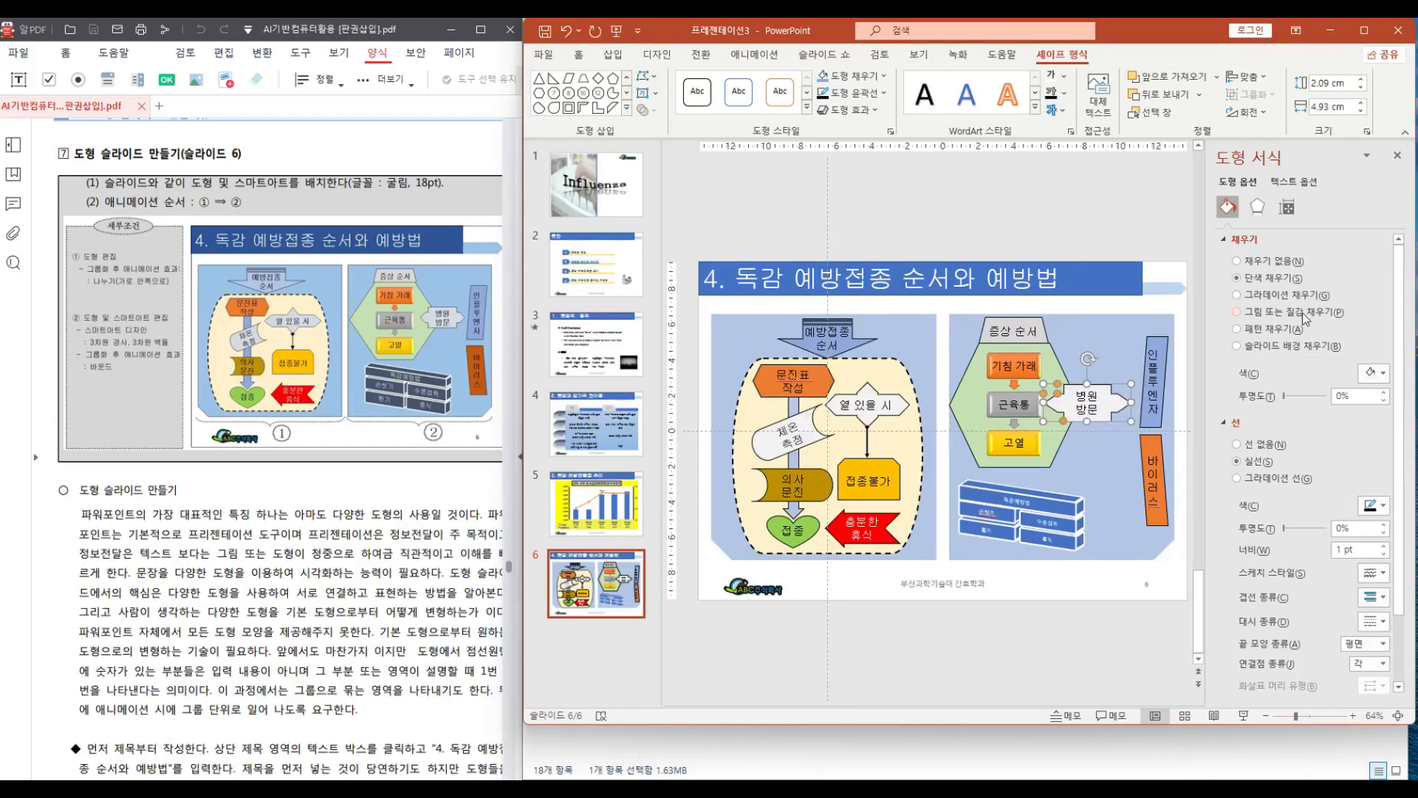
{"action": "left_click", "coordinate": [1189, 305]}
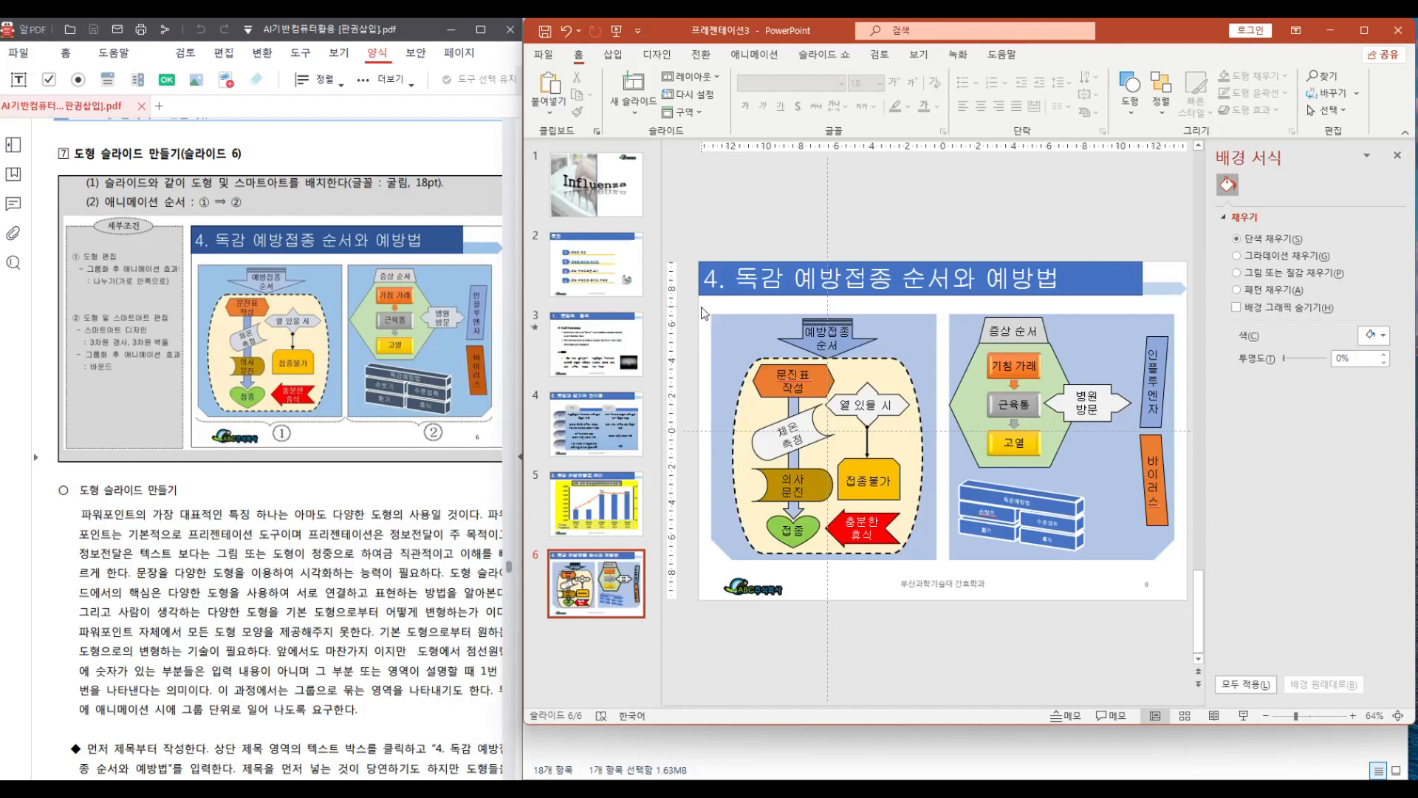
Select all shapes of the vaccination-order diagram and group them together
{"action": "left_click_drag", "start_coordinate": [770, 385], "coordinate": [949, 570]}
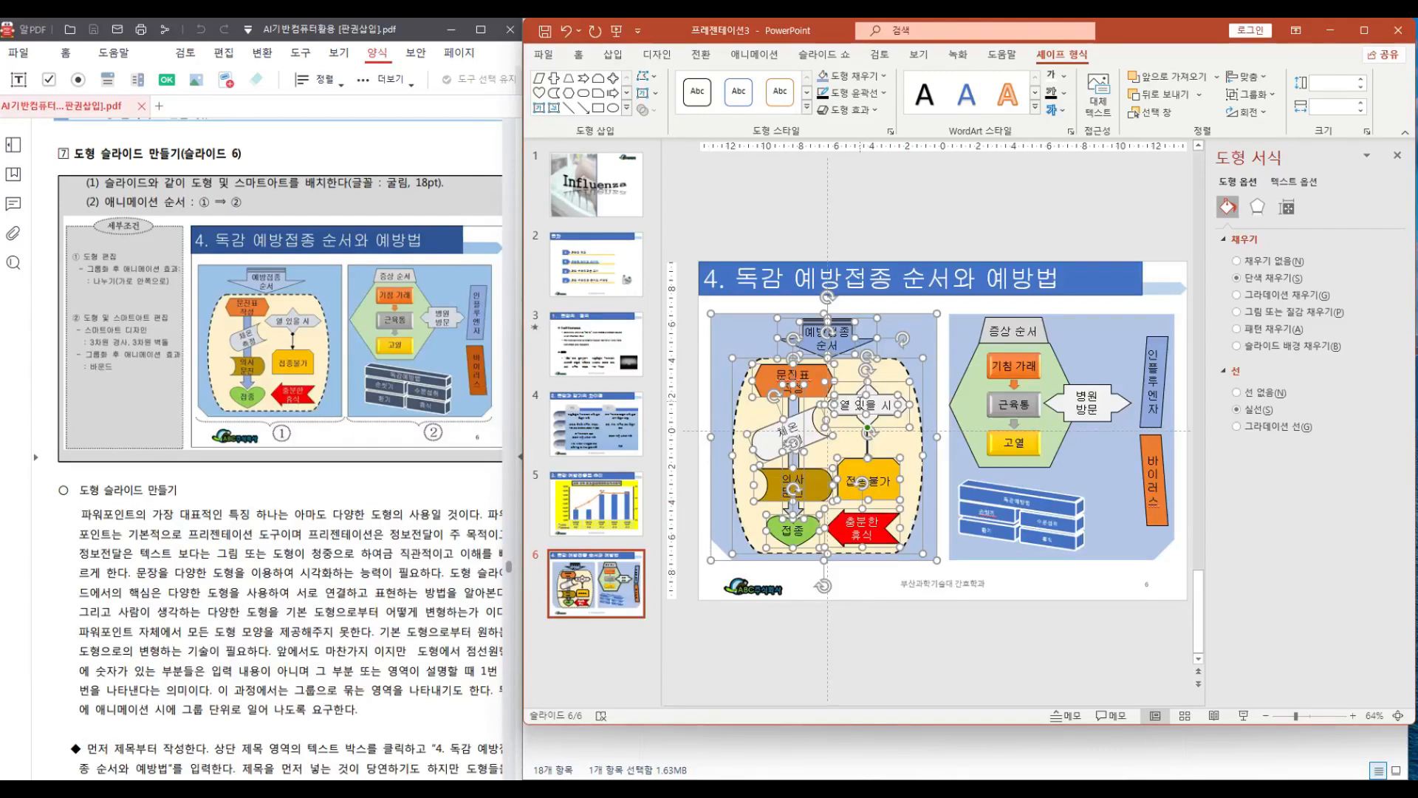
{"action": "right_click", "coordinate": [854, 395]}
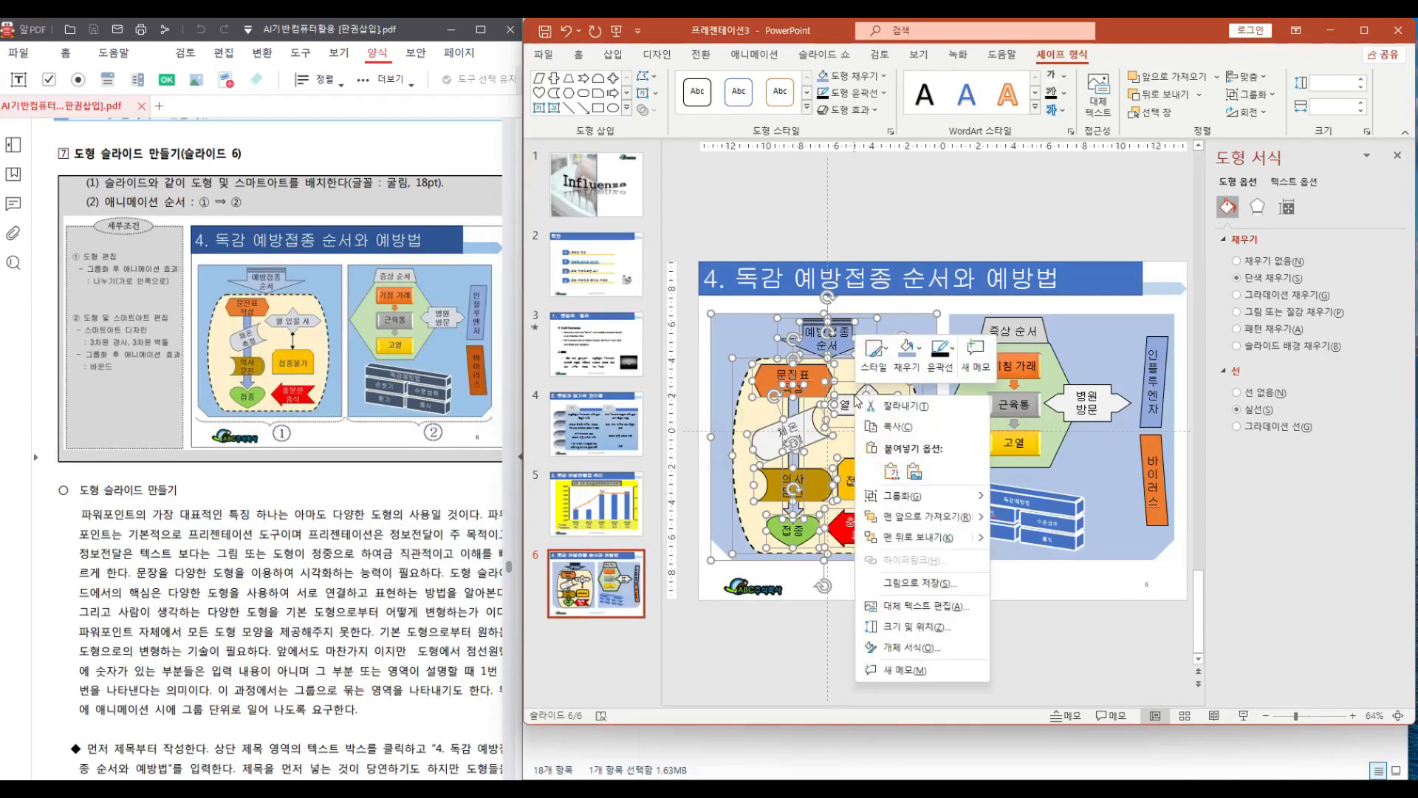
{"action": "mouse_move", "coordinate": [894, 502]}
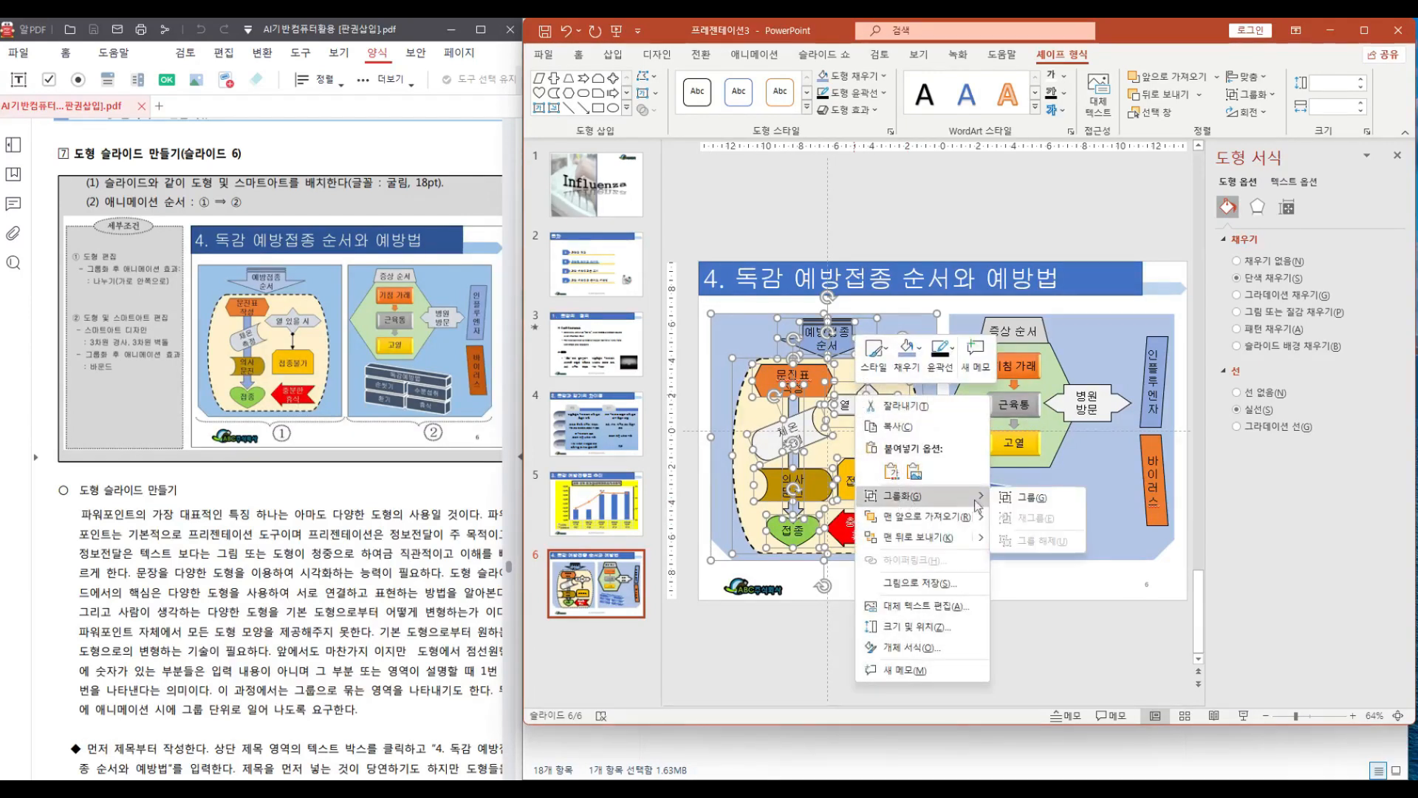
{"action": "left_click", "coordinate": [1019, 497]}
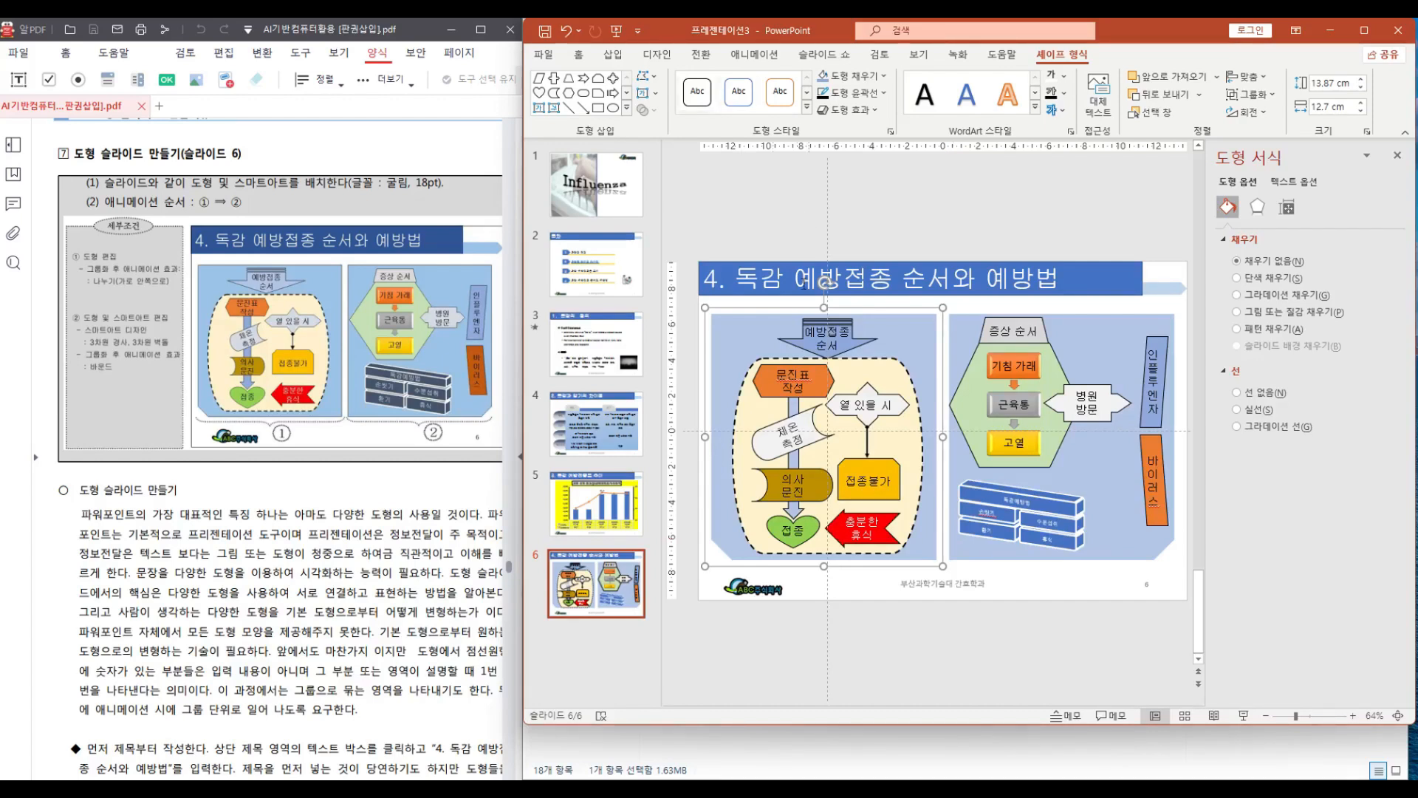
{"action": "left_click", "coordinate": [942, 199]}
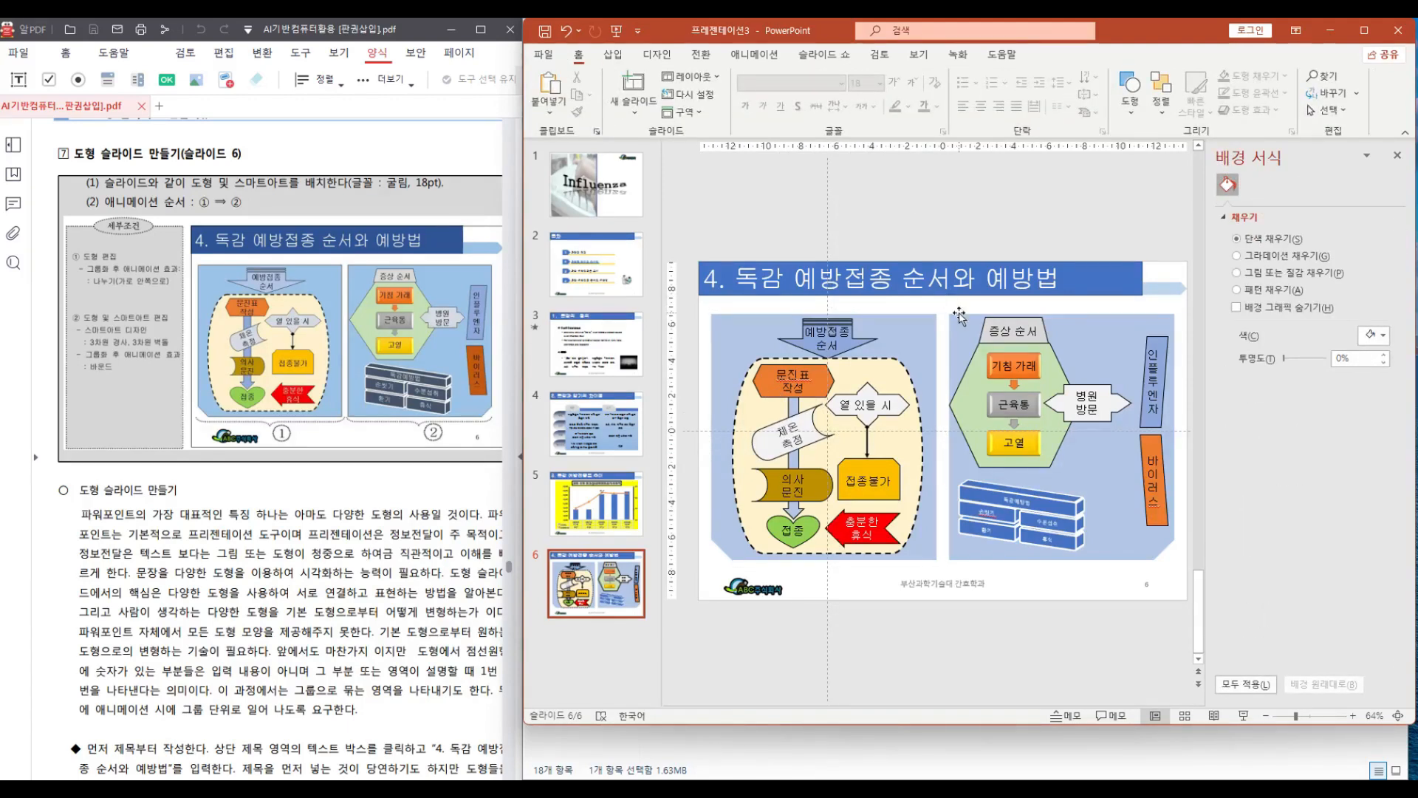
Select the 증상 순서 SmartArt diagram
{"action": "left_click", "coordinate": [988, 364]}
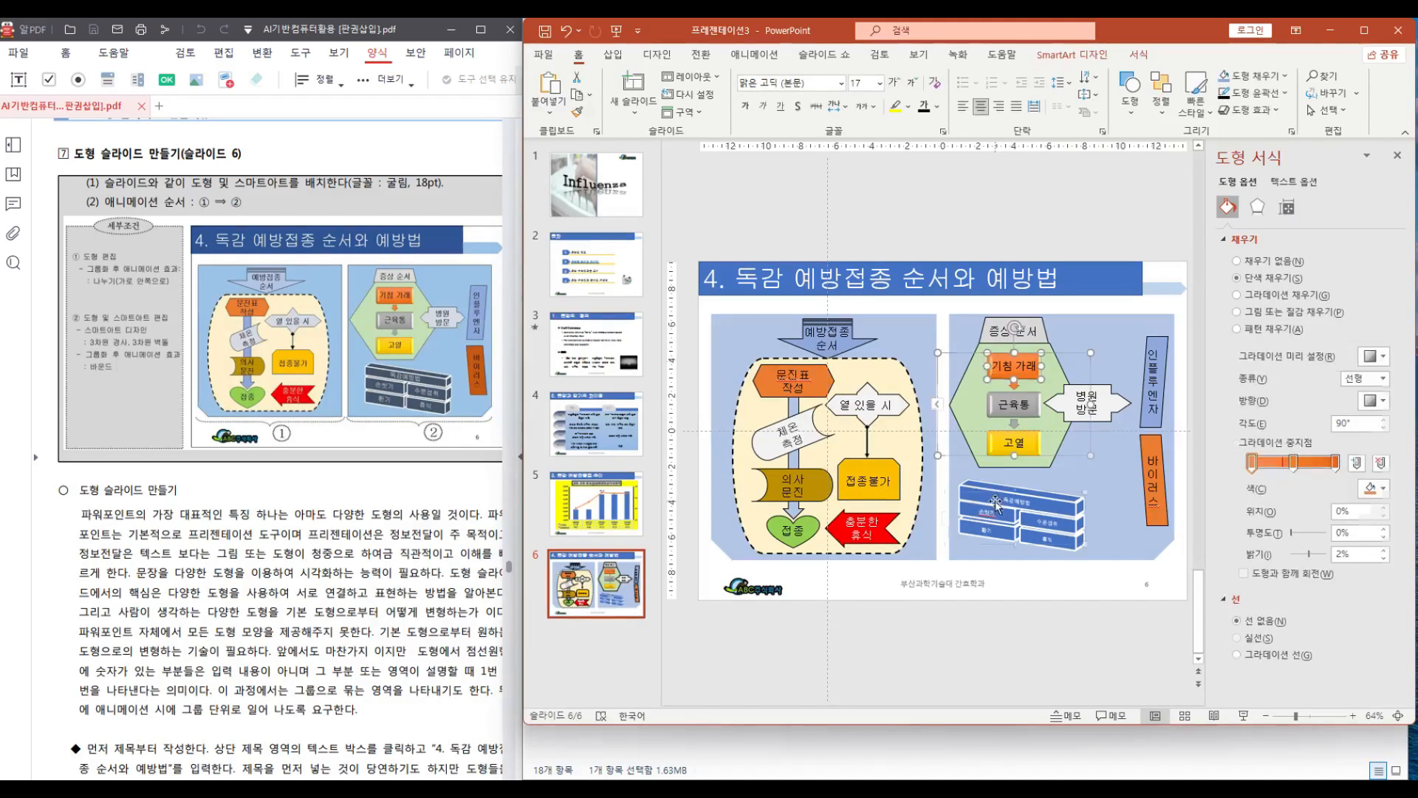